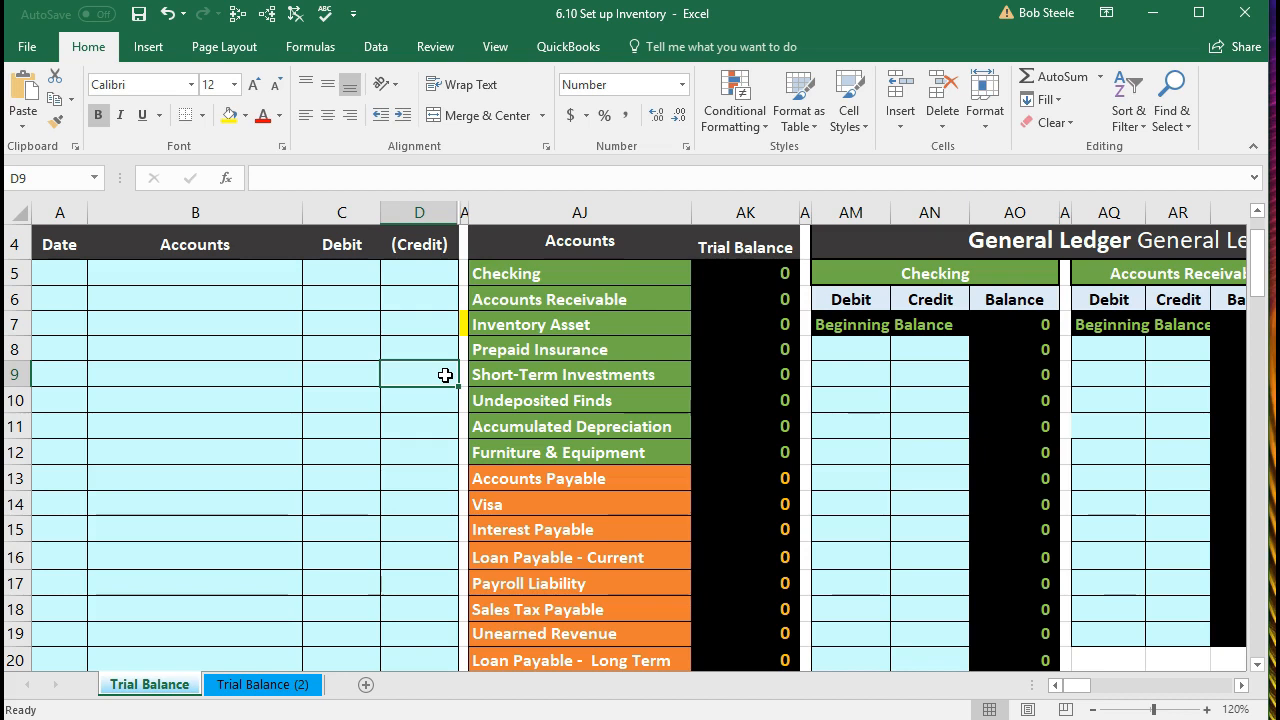
Step: Jump from AJ8 across row 8 to the inventory tables and scroll up to the ELP table
{"action": "left_click", "coordinate": [611, 352]}
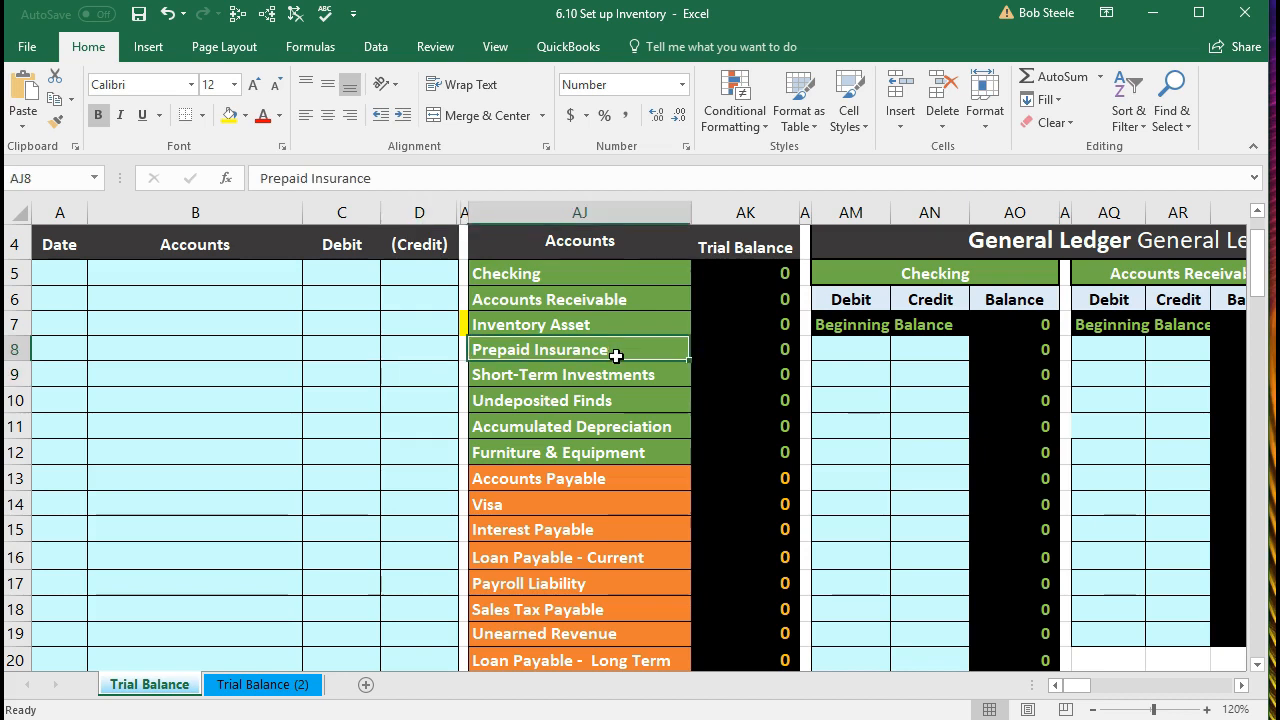
{"action": "key", "text": "Right"}
{"action": "key", "text": "Right"}
{"action": "key", "text": "Right"}
{"action": "key", "text": "Right"}
{"action": "key", "text": "Right"}
{"action": "key", "text": "Right"}
{"action": "key", "text": "Right"}
{"action": "key", "text": "Right"}
{"action": "key", "text": "Right"}
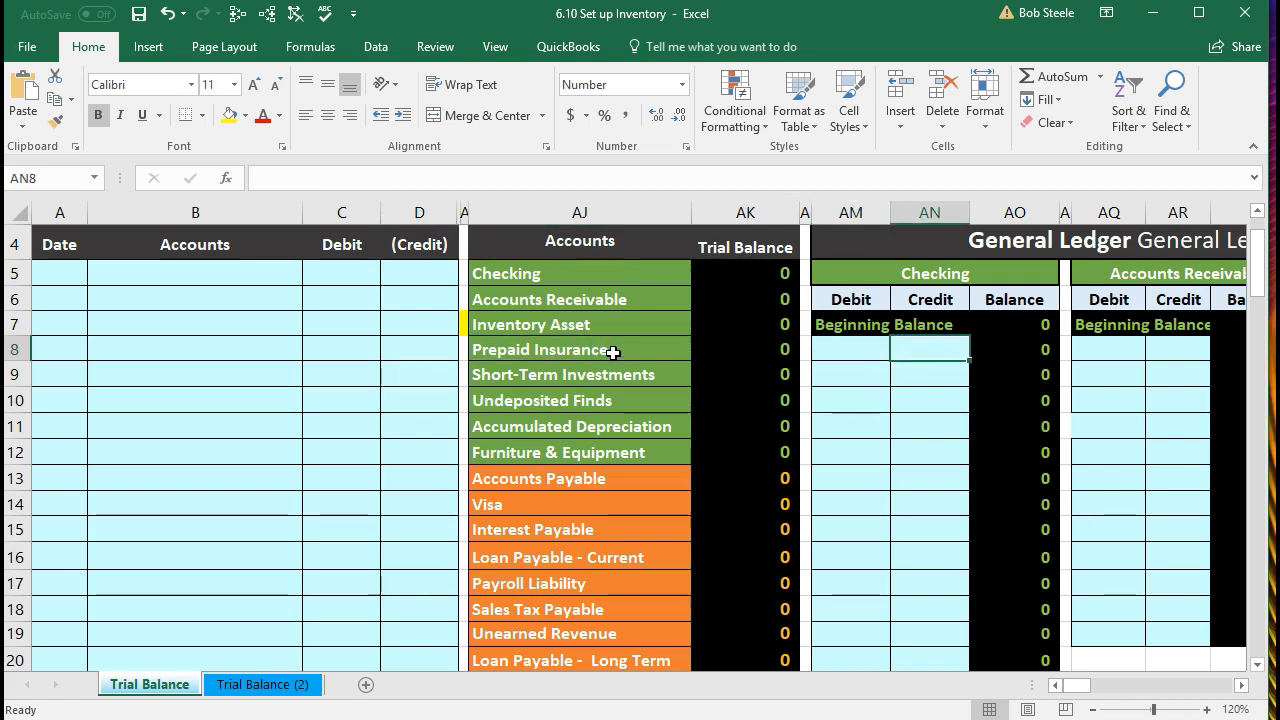
{"action": "key", "text": "Right"}
{"action": "key", "text": "Right"}
{"action": "key", "text": "Right"}
{"action": "key", "text": "Right"}
{"action": "key", "text": "Right"}
{"action": "key", "text": "Right"}
{"action": "key", "text": "Right"}
{"action": "key", "text": "Right"}
{"action": "key", "text": "Right"}
{"action": "key", "text": "Right"}
{"action": "key", "text": "Right"}
{"action": "key", "text": "Right"}
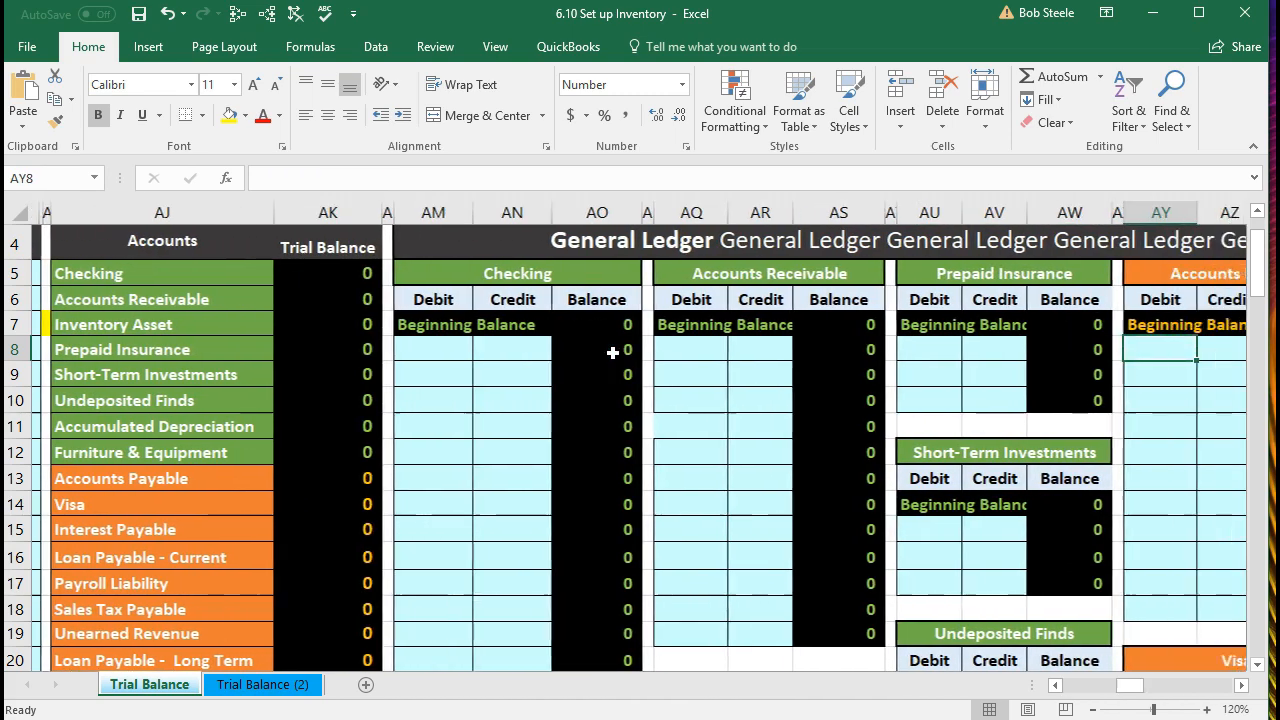
{"action": "key", "text": "Right"}
{"action": "key", "text": "Right"}
{"action": "key", "text": "Right"}
{"action": "key", "text": "Right"}
{"action": "key", "text": "Right"}
{"action": "key", "text": "Right"}
{"action": "key", "text": "Right"}
{"action": "key", "text": "Right"}
{"action": "key", "text": "Right"}
{"action": "key", "text": "Right"}
{"action": "key", "text": "Right"}
{"action": "key", "text": "Right"}
{"action": "key", "text": "Right"}
{"action": "key", "text": "Right"}
{"action": "key", "text": "Right"}
{"action": "key", "text": "Right"}
{"action": "key", "text": "Right"}
{"action": "key", "text": "Right"}
{"action": "key", "text": "Right"}
{"action": "key", "text": "Right"}
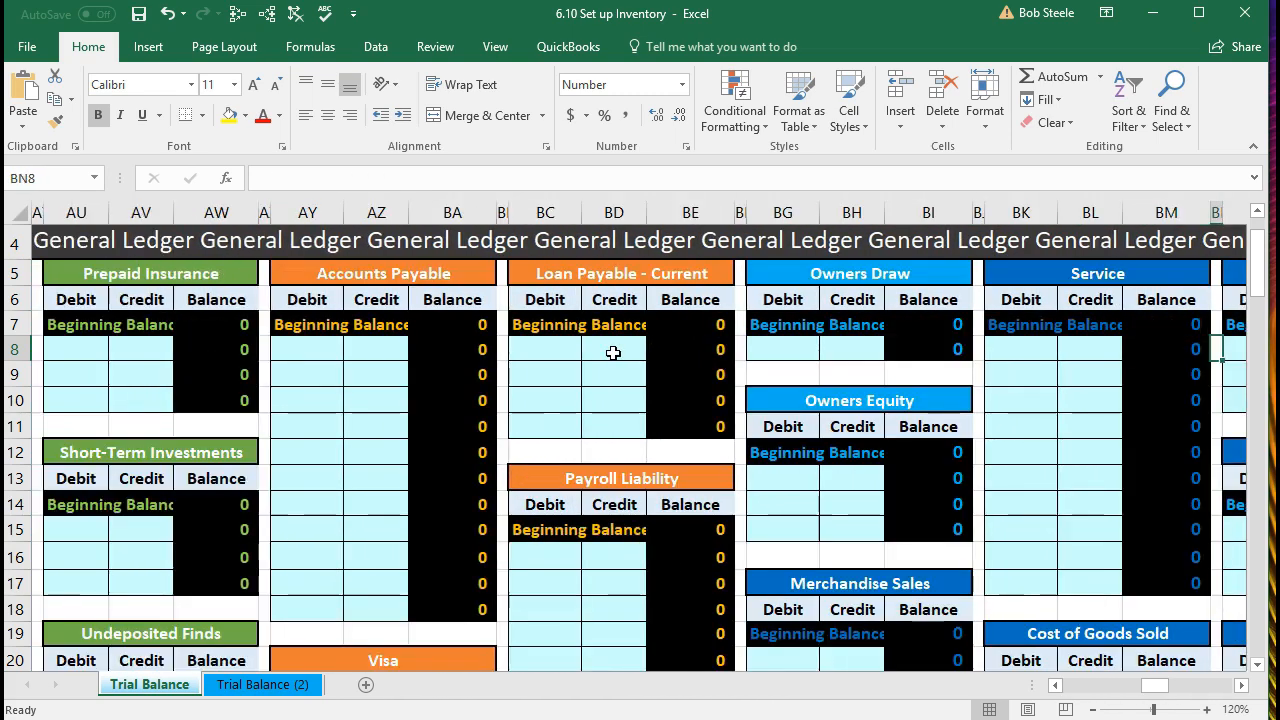
{"action": "key", "text": "Right"}
{"action": "key", "text": "Right"}
{"action": "key", "text": "Right"}
{"action": "key", "text": "Right"}
{"action": "key", "text": "Right"}
{"action": "key", "text": "Right"}
{"action": "key", "text": "Right"}
{"action": "key", "text": "Right"}
{"action": "key", "text": "Right"}
{"action": "key", "text": "Right"}
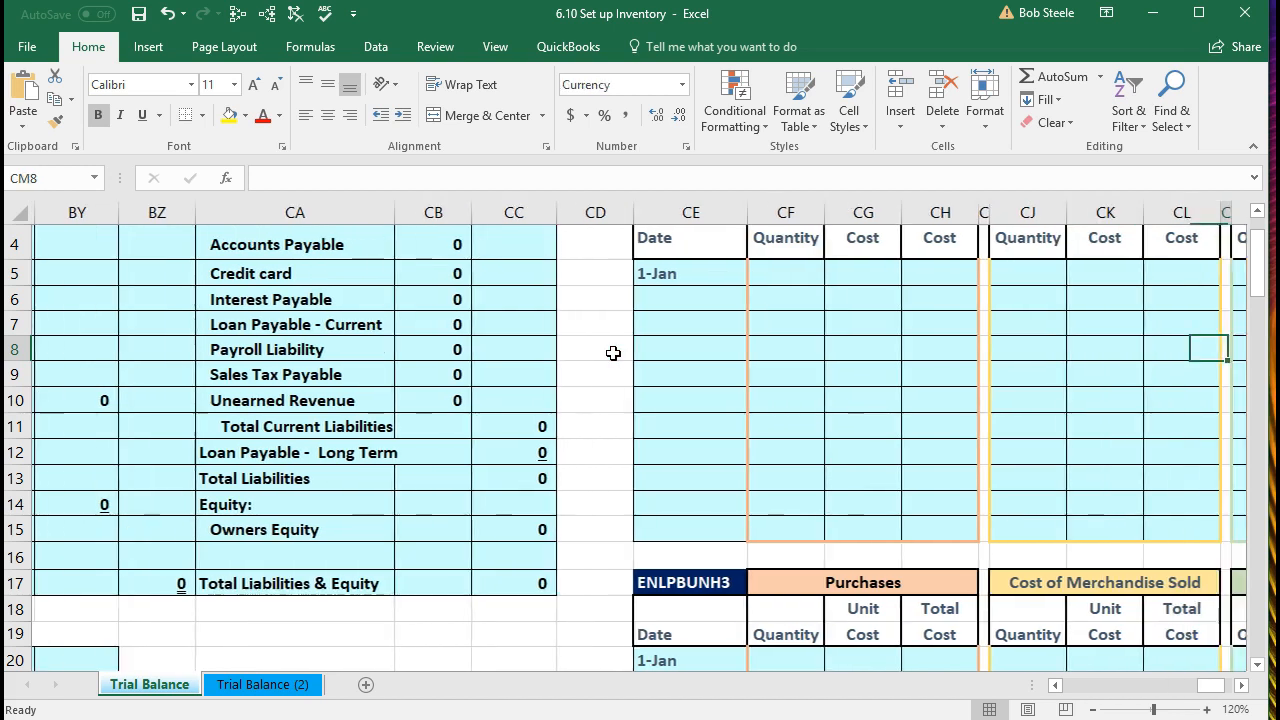
{"action": "scroll", "coordinate": [613, 353], "scroll_direction": "up", "scroll_amount": 1}
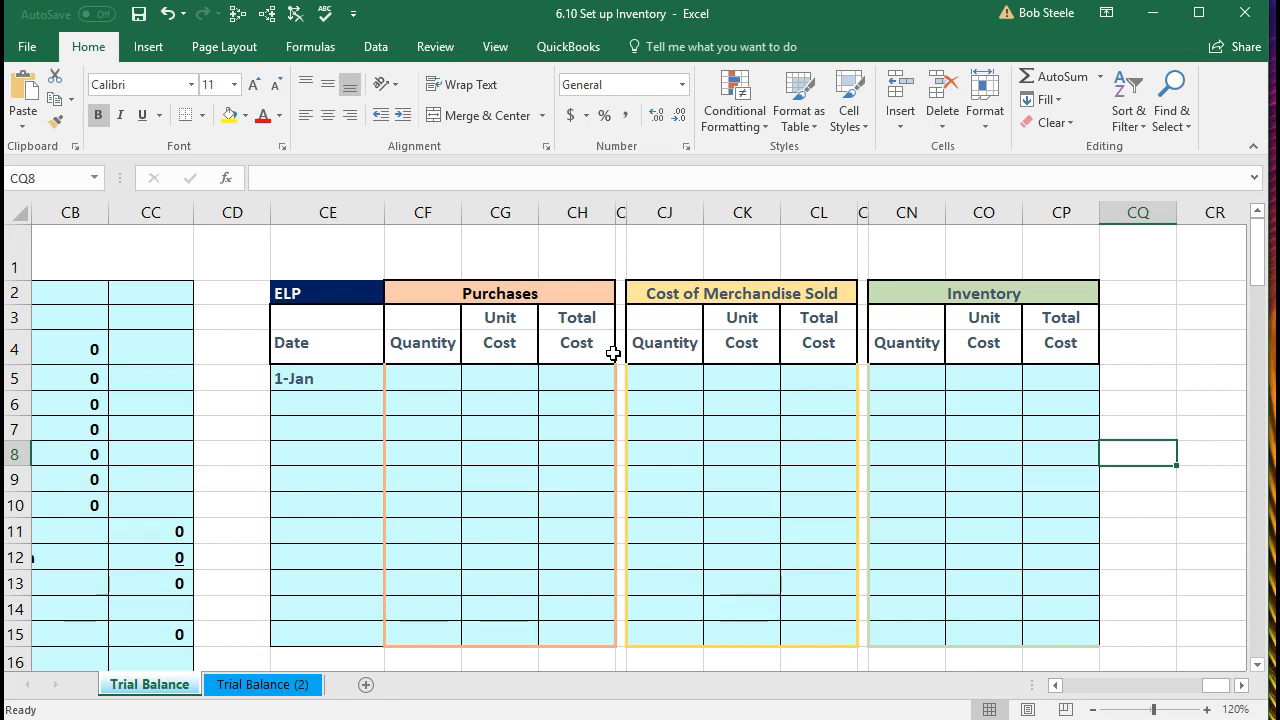
Step: Enter ELP's 1-Jan quantity 1 and unit cost 400, with total cost =CN5*CO5
{"action": "left_click", "coordinate": [343, 292]}
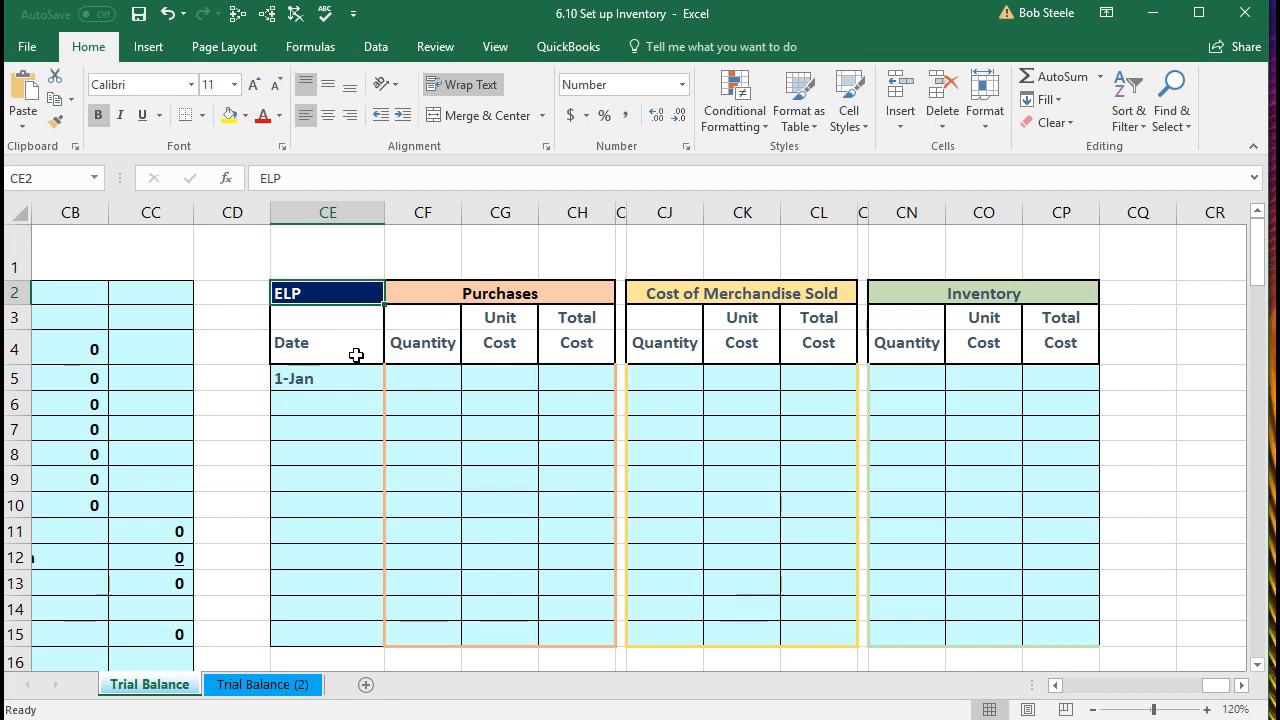
{"action": "left_click", "coordinate": [904, 376]}
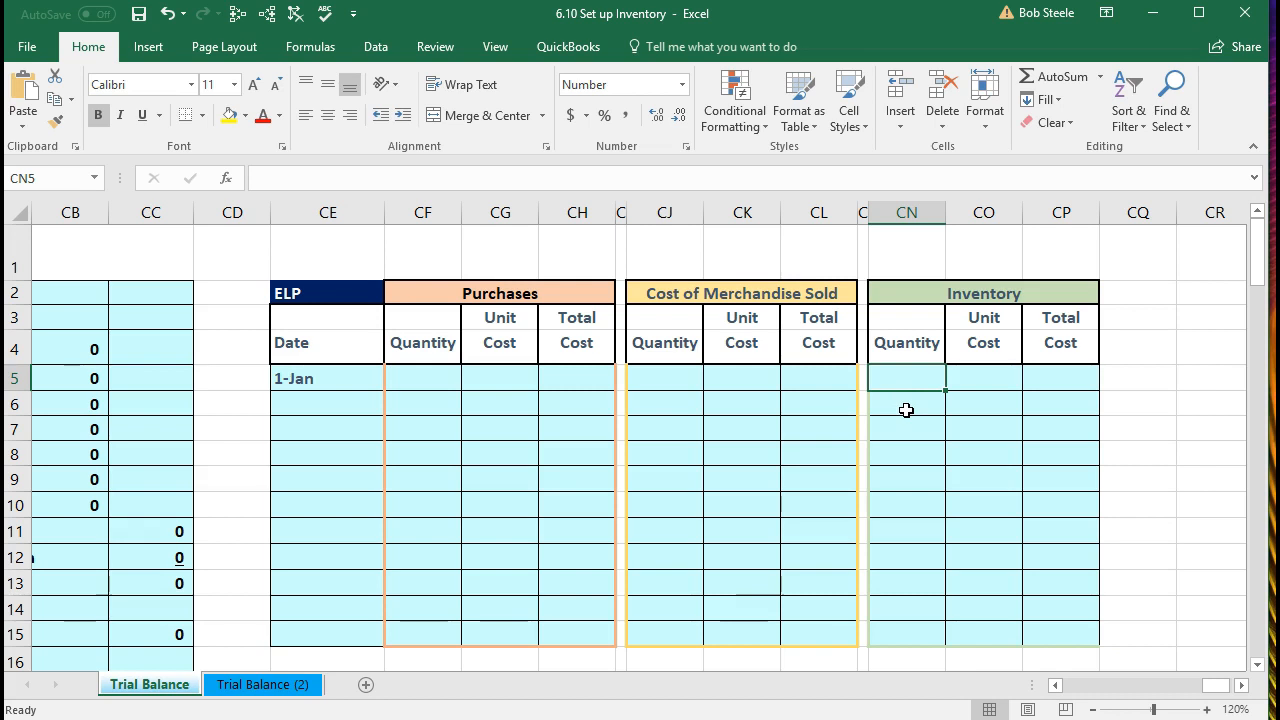
{"action": "type", "text": "1"}
{"action": "key", "text": "Tab"}
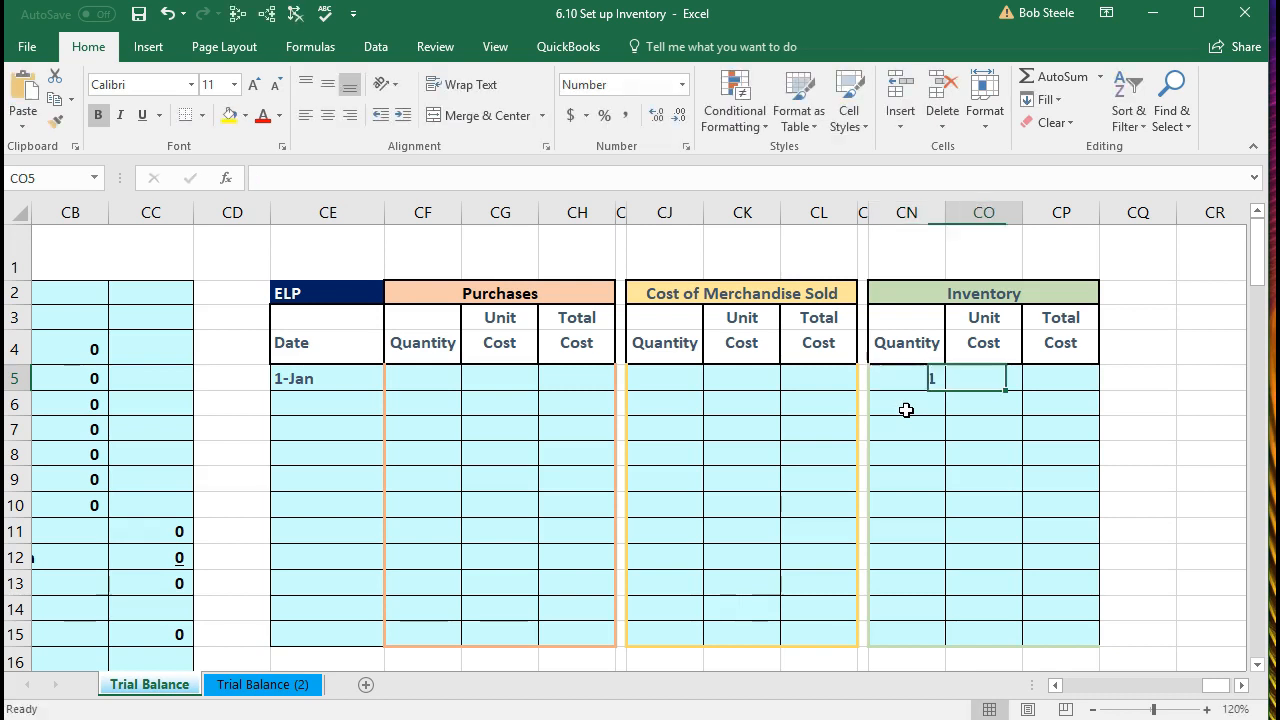
{"action": "type", "text": "400"}
{"action": "key", "text": "Tab"}
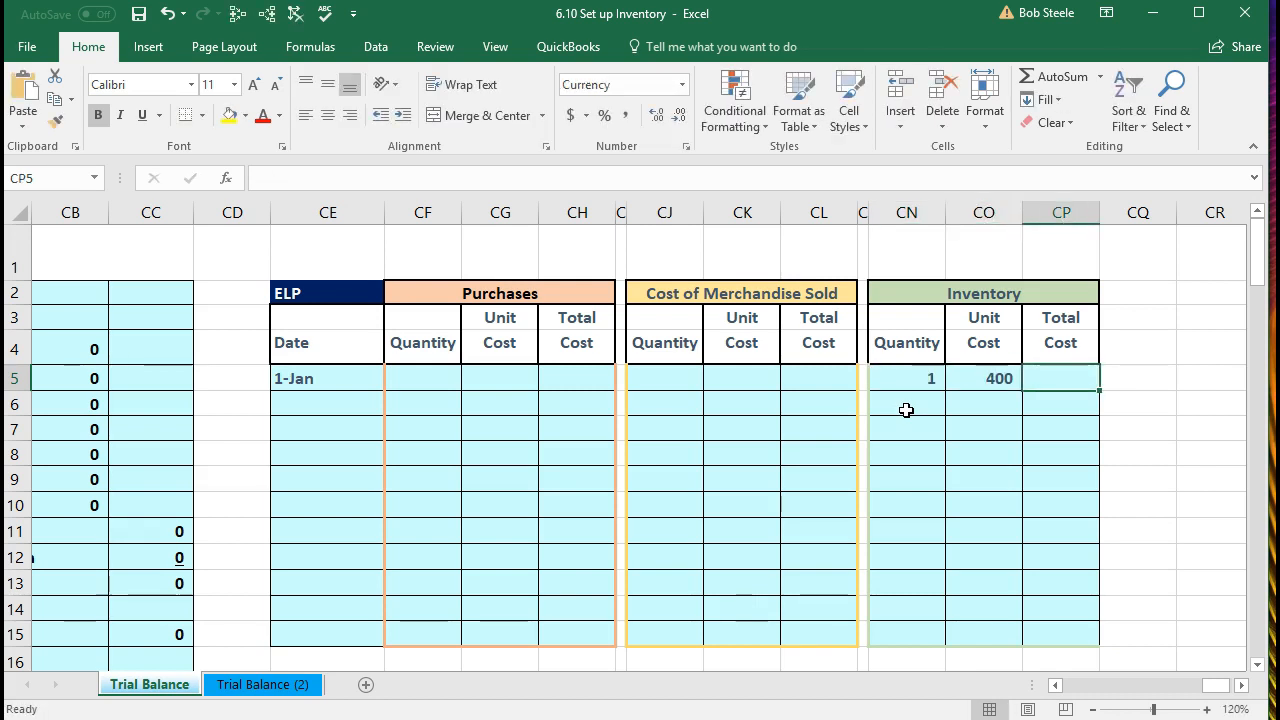
{"action": "type", "text": "="}
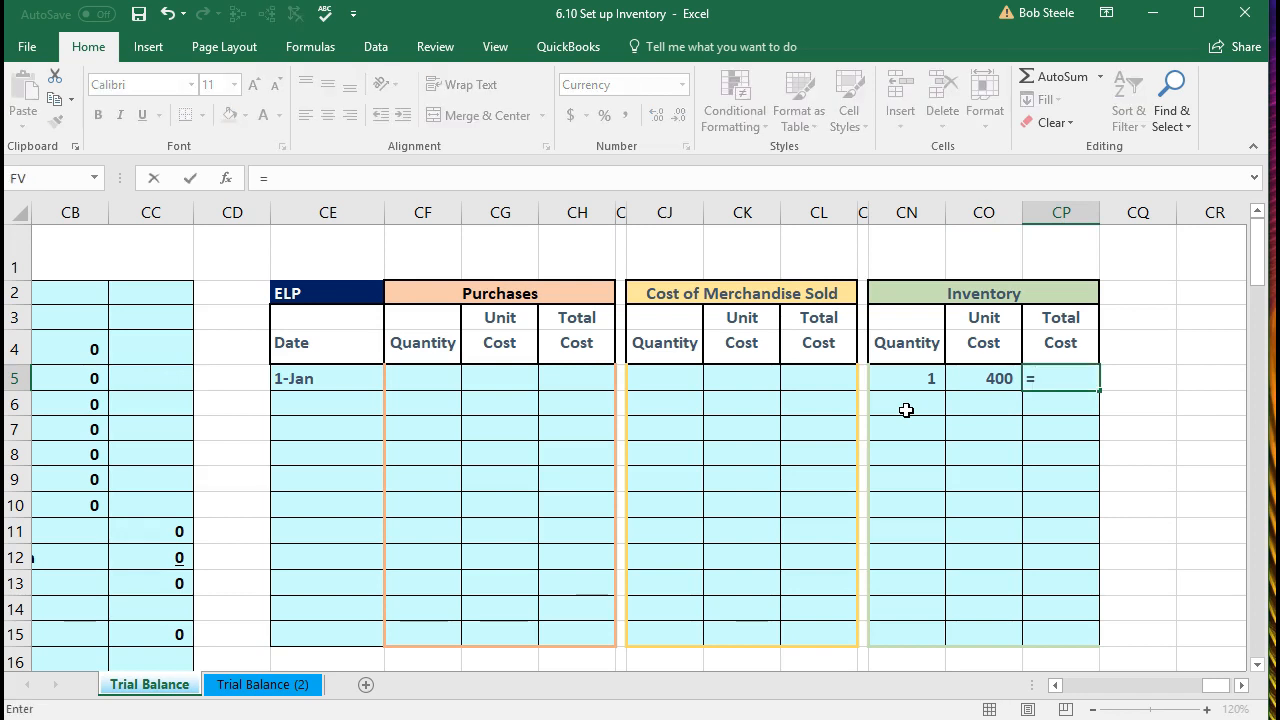
{"action": "key", "text": "Left"}
{"action": "key", "text": "Left"}
{"action": "type", "text": "*"}
{"action": "key", "text": "Left"}
{"action": "key", "text": "Return"}
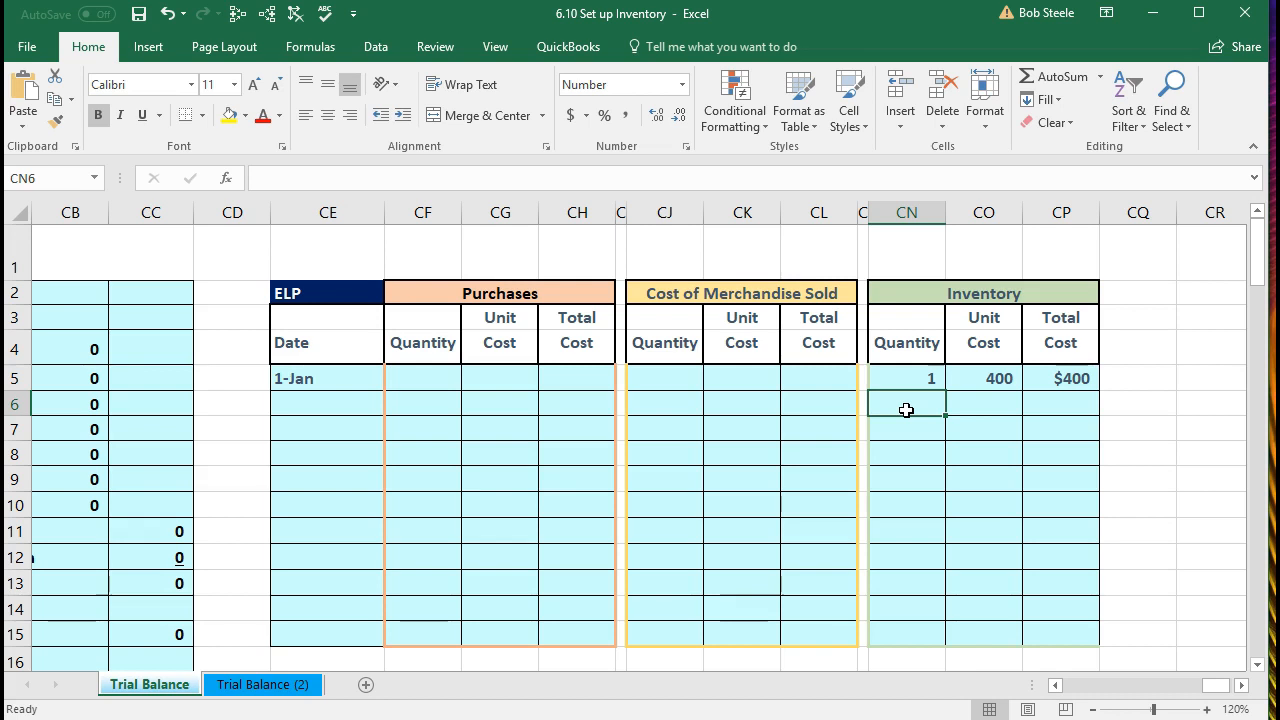
Step: Format unit cost column CO as Currency and verify the CN5, CO5 and CP5 values
{"action": "left_click", "coordinate": [1088, 380]}
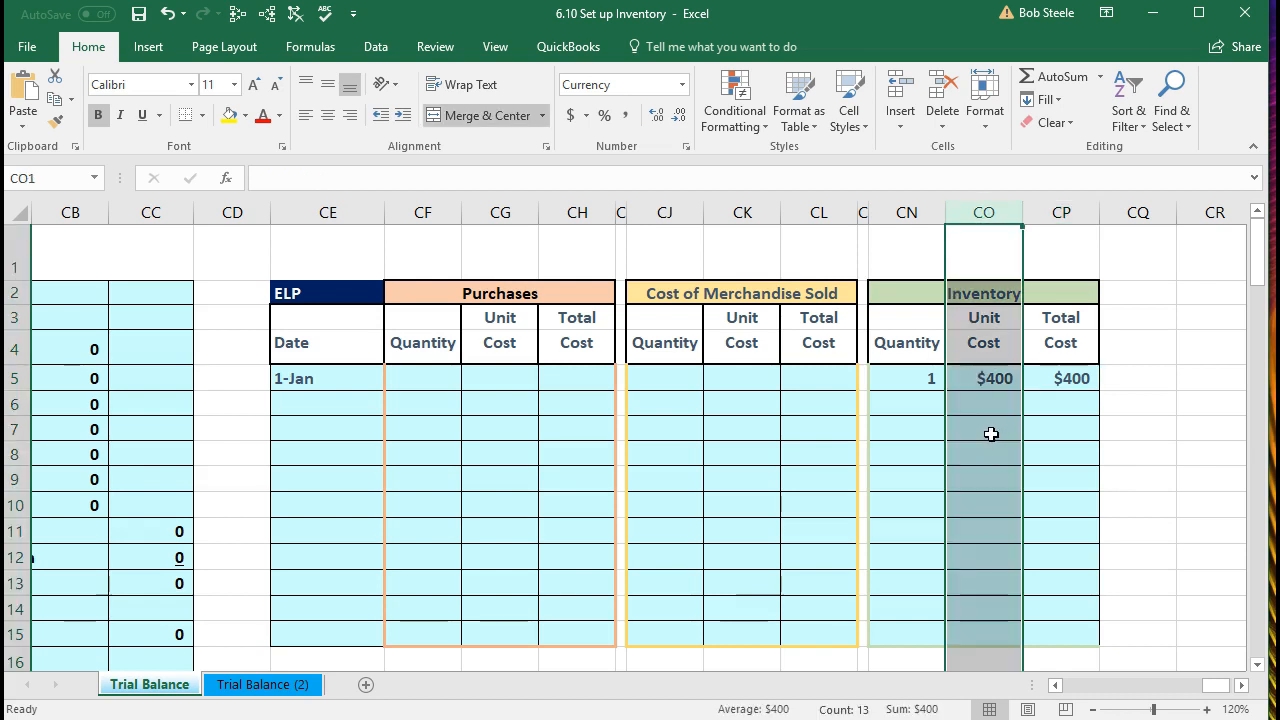
{"action": "left_click", "coordinate": [990, 432]}
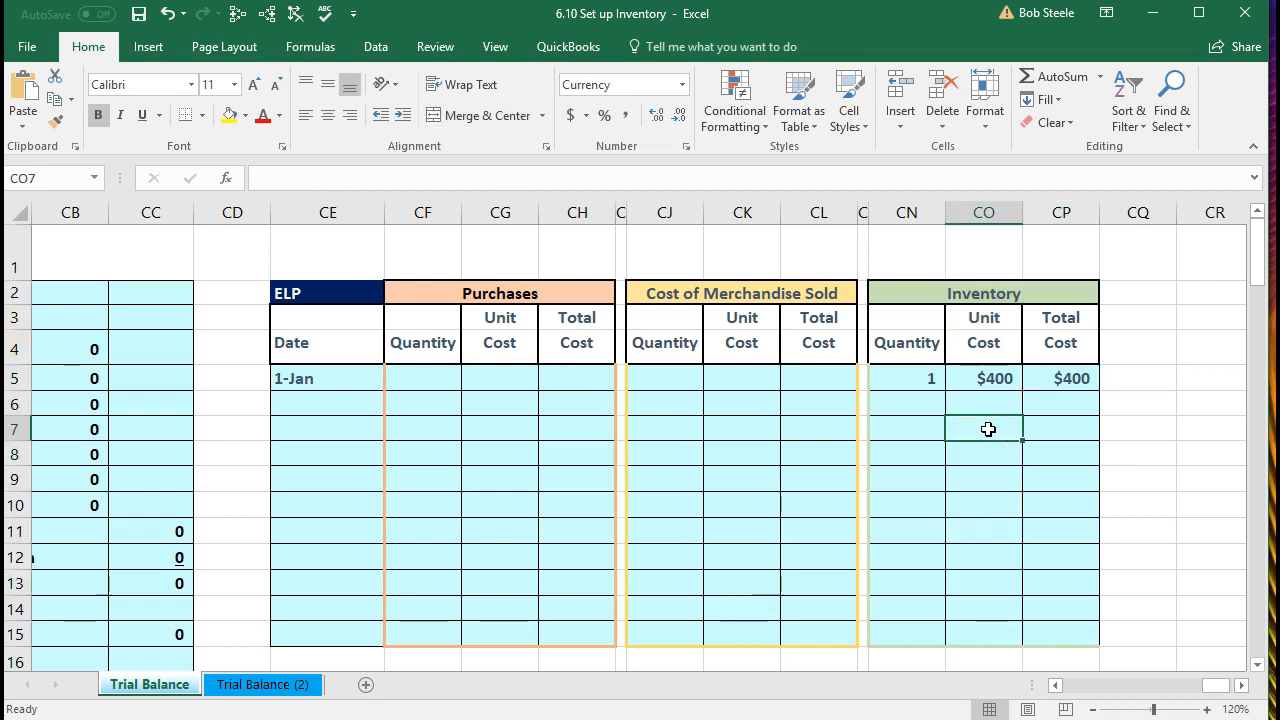
{"action": "left_click", "coordinate": [914, 386]}
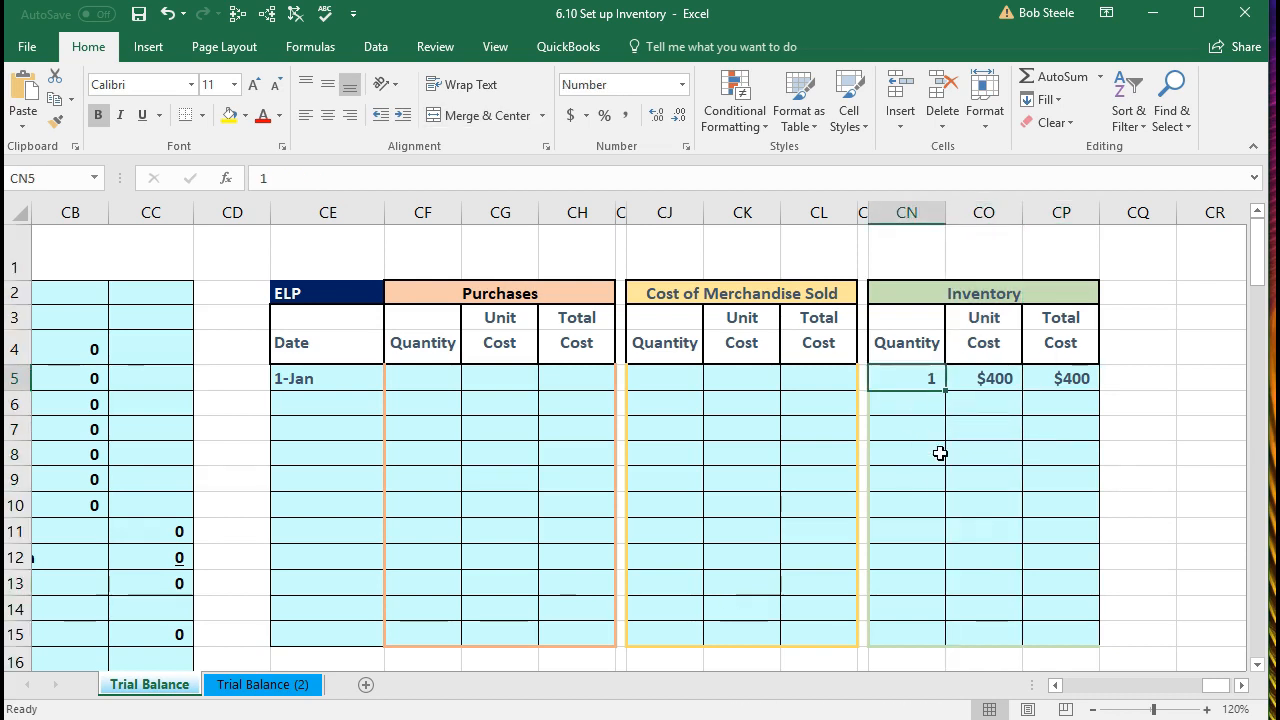
{"action": "left_click", "coordinate": [988, 390]}
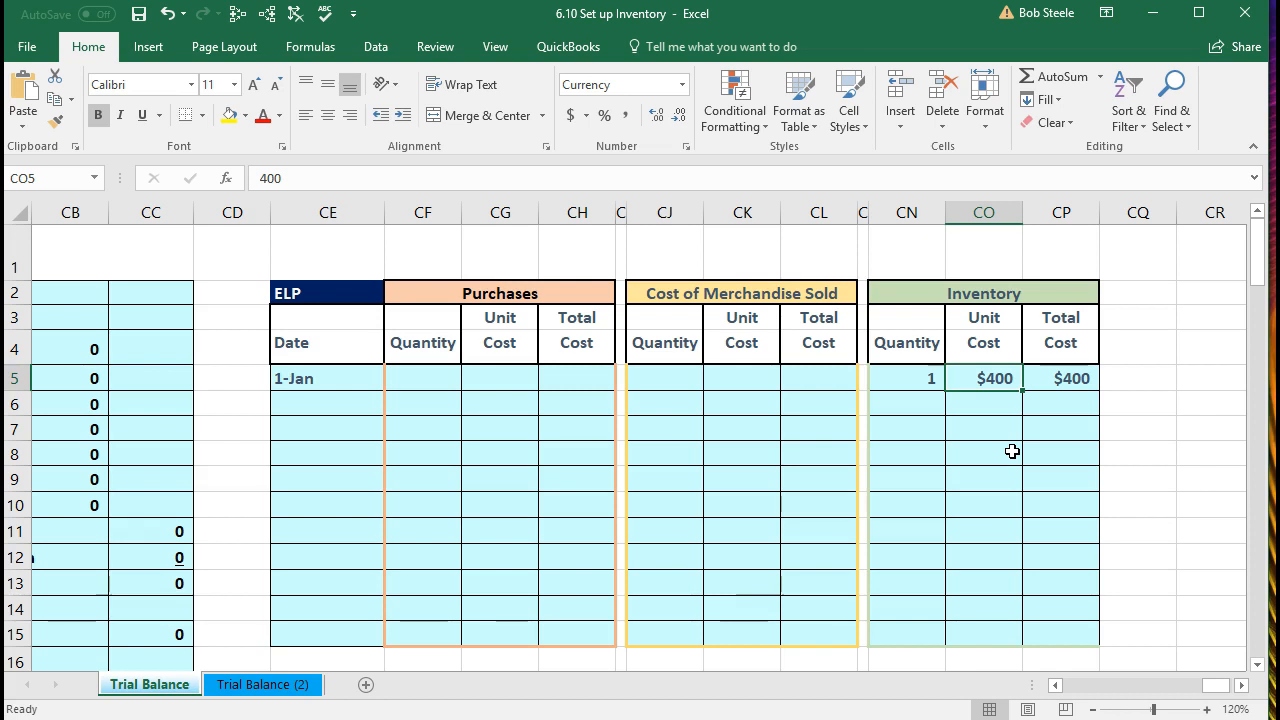
{"action": "left_click", "coordinate": [922, 392]}
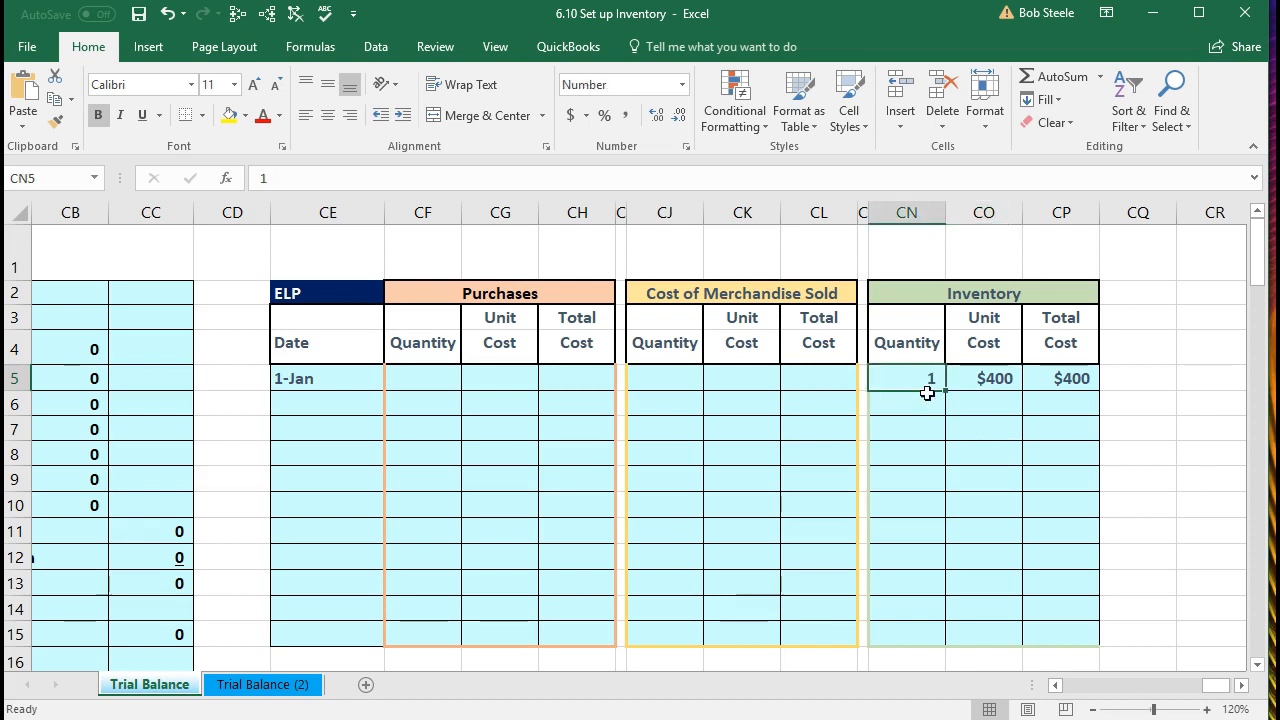
{"action": "left_click", "coordinate": [1072, 380]}
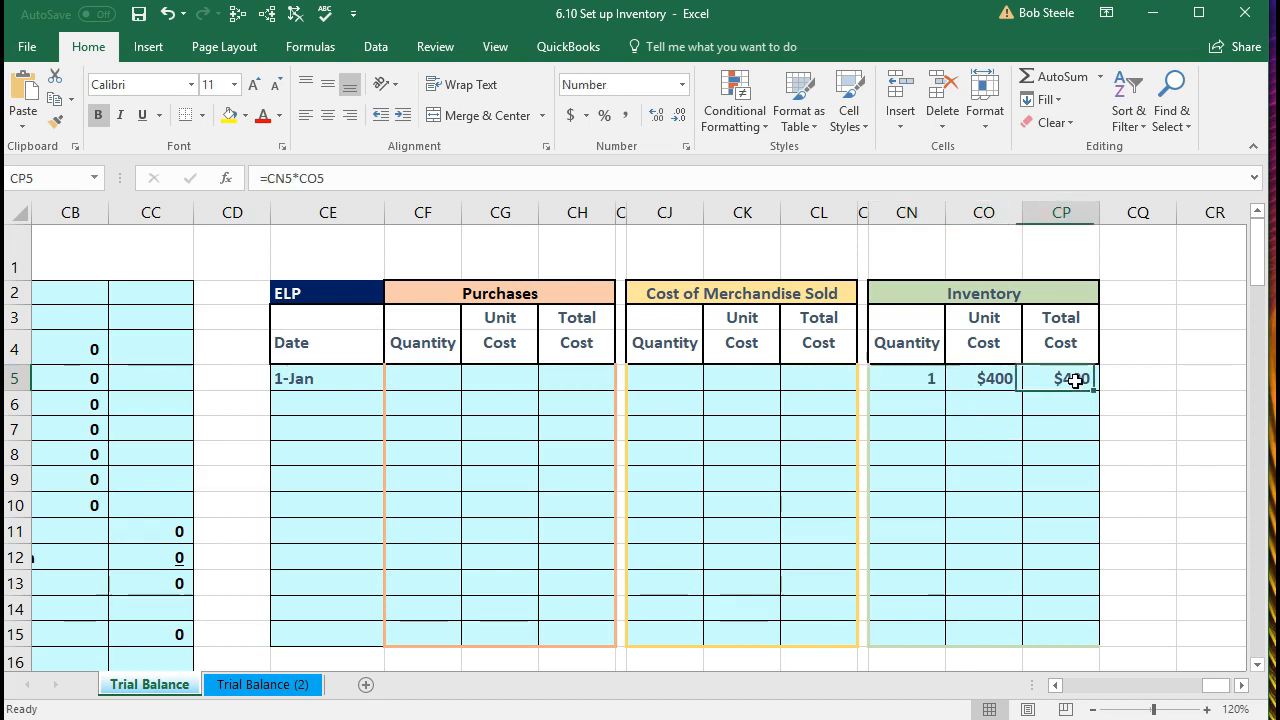
{"action": "scroll", "coordinate": [1022, 540], "scroll_direction": "down", "scroll_amount": 1}
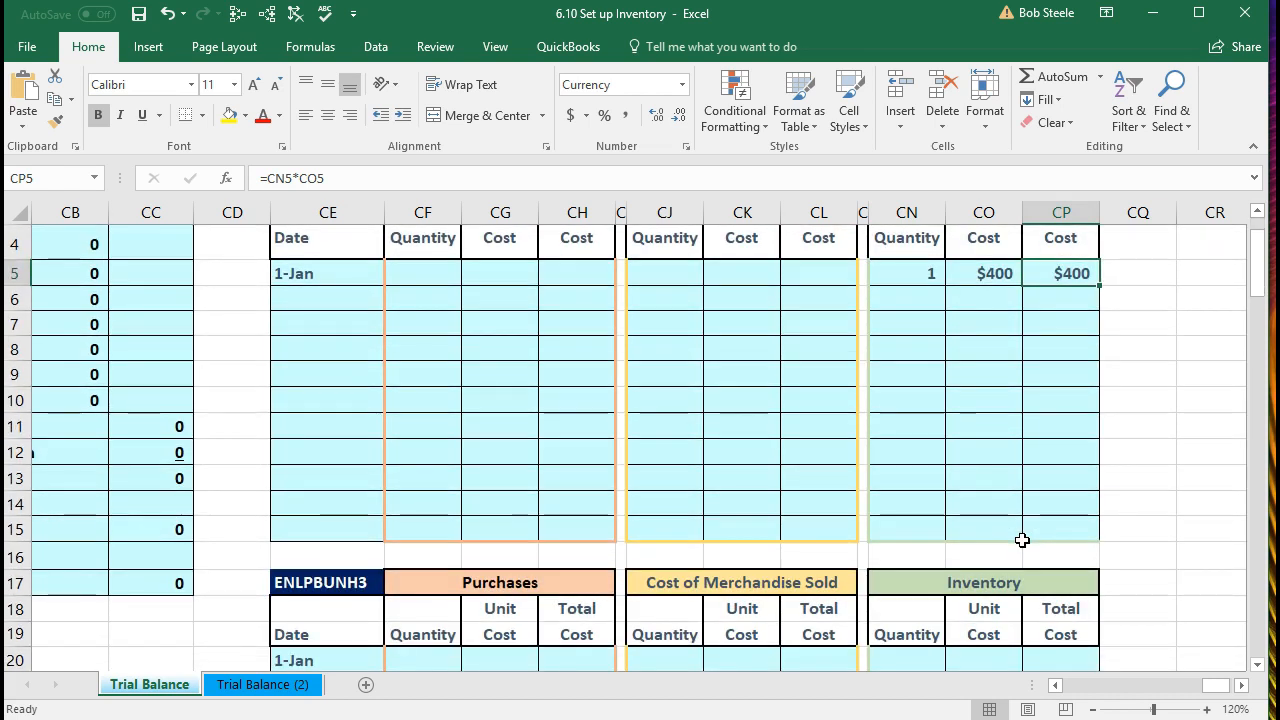
Step: Scroll to the ENLPBUNH3 table and enter 1-Jan quantity 1 and unit cost 480
{"action": "scroll", "coordinate": [1022, 540], "scroll_direction": "down", "scroll_amount": 1}
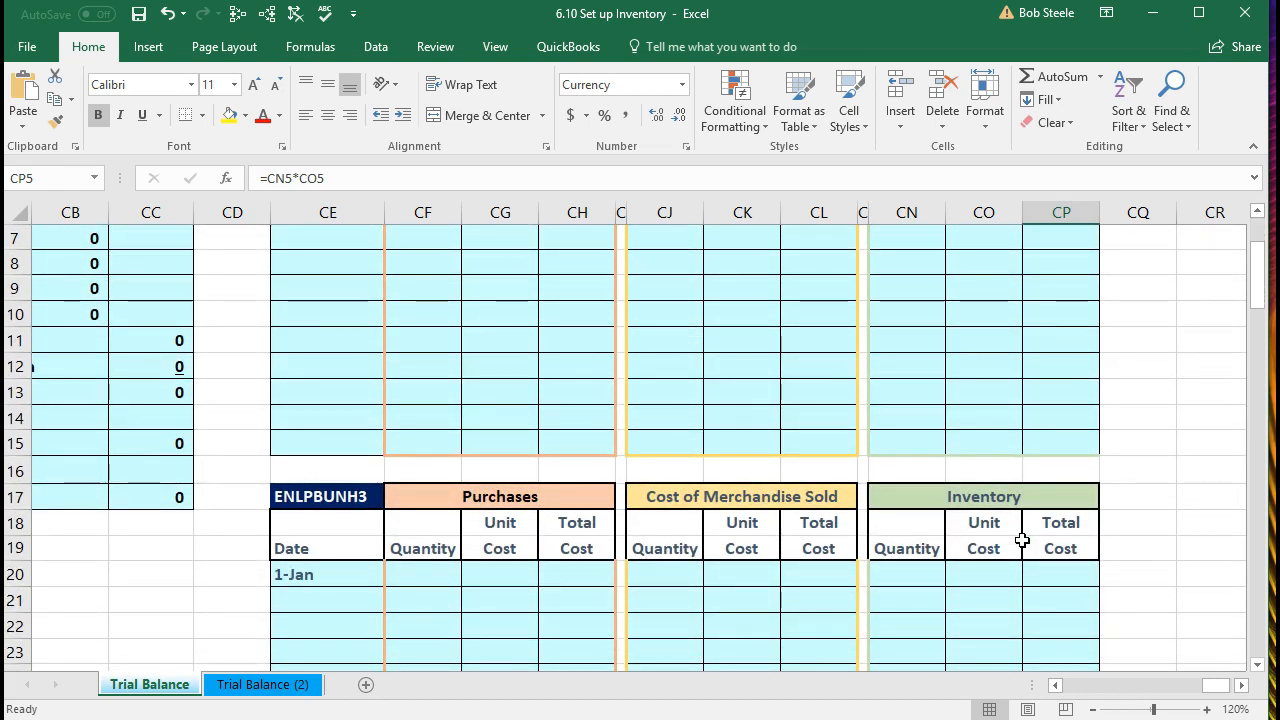
{"action": "left_click", "coordinate": [360, 497]}
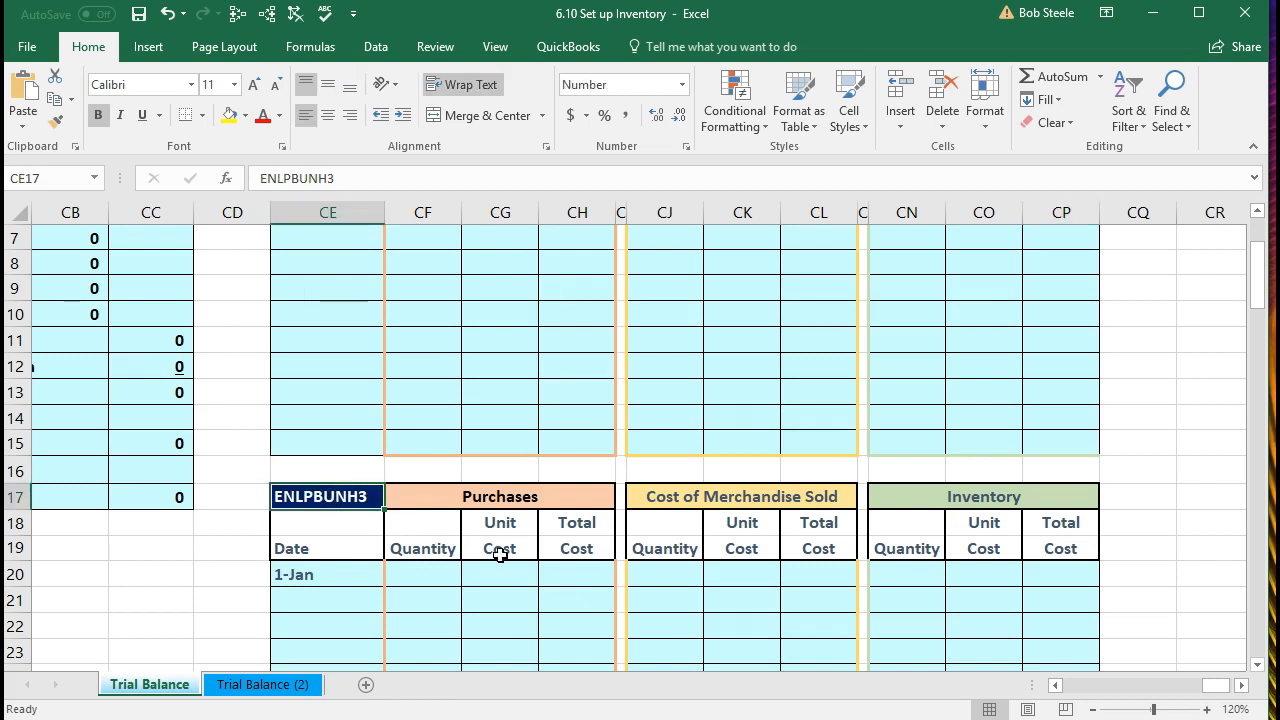
{"action": "scroll", "coordinate": [500, 550], "scroll_direction": "down", "scroll_amount": 1}
{"action": "scroll", "coordinate": [514, 557], "scroll_direction": "down", "scroll_amount": 1}
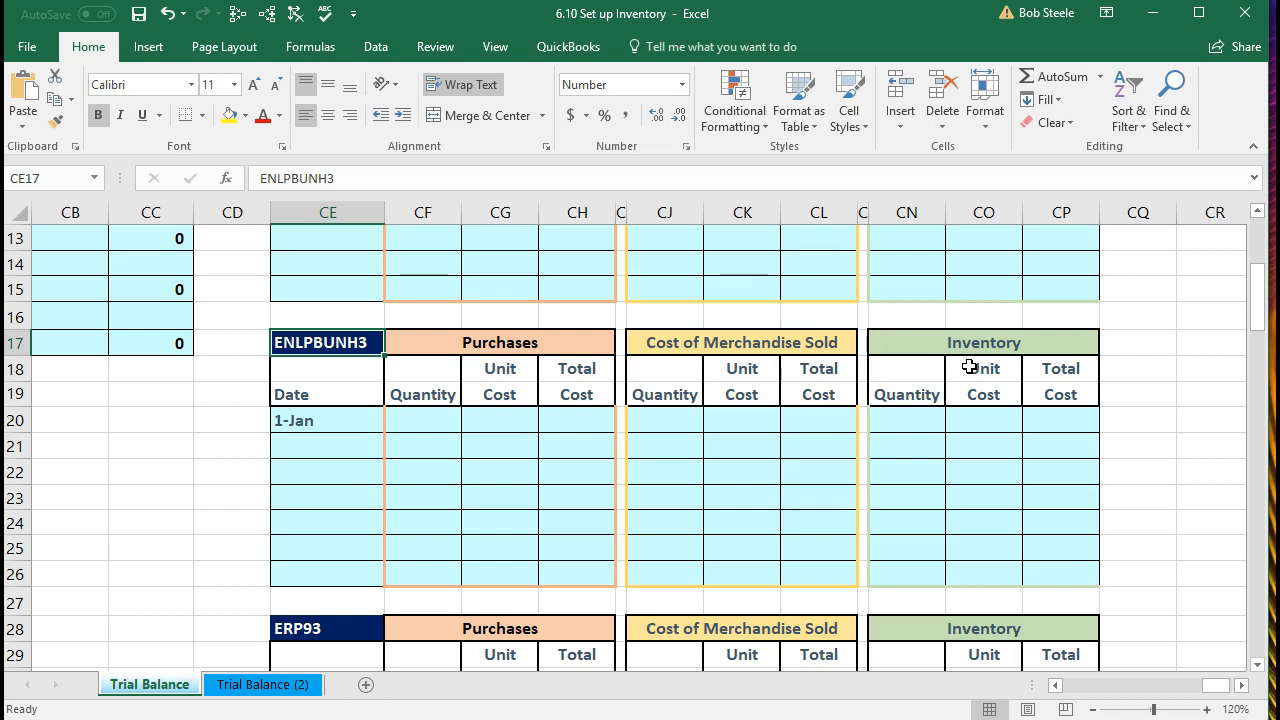
{"action": "left_click", "coordinate": [920, 412]}
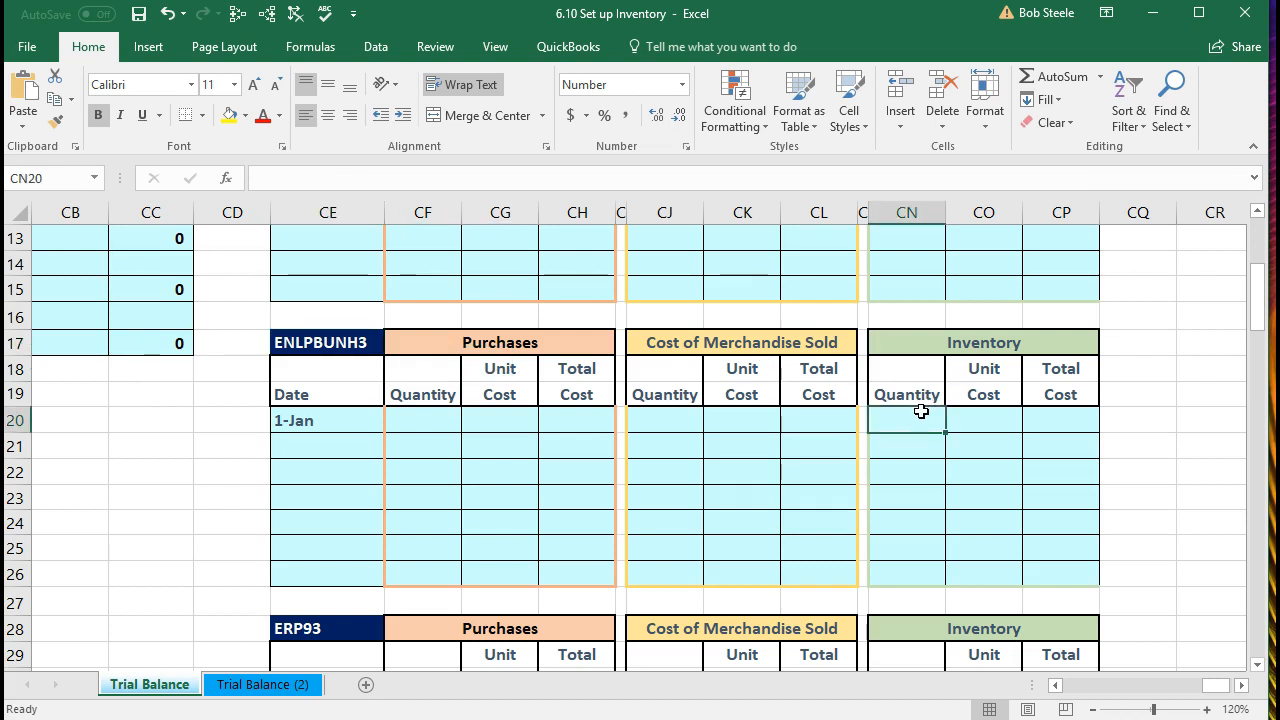
{"action": "type", "text": "1"}
{"action": "key", "text": "Tab"}
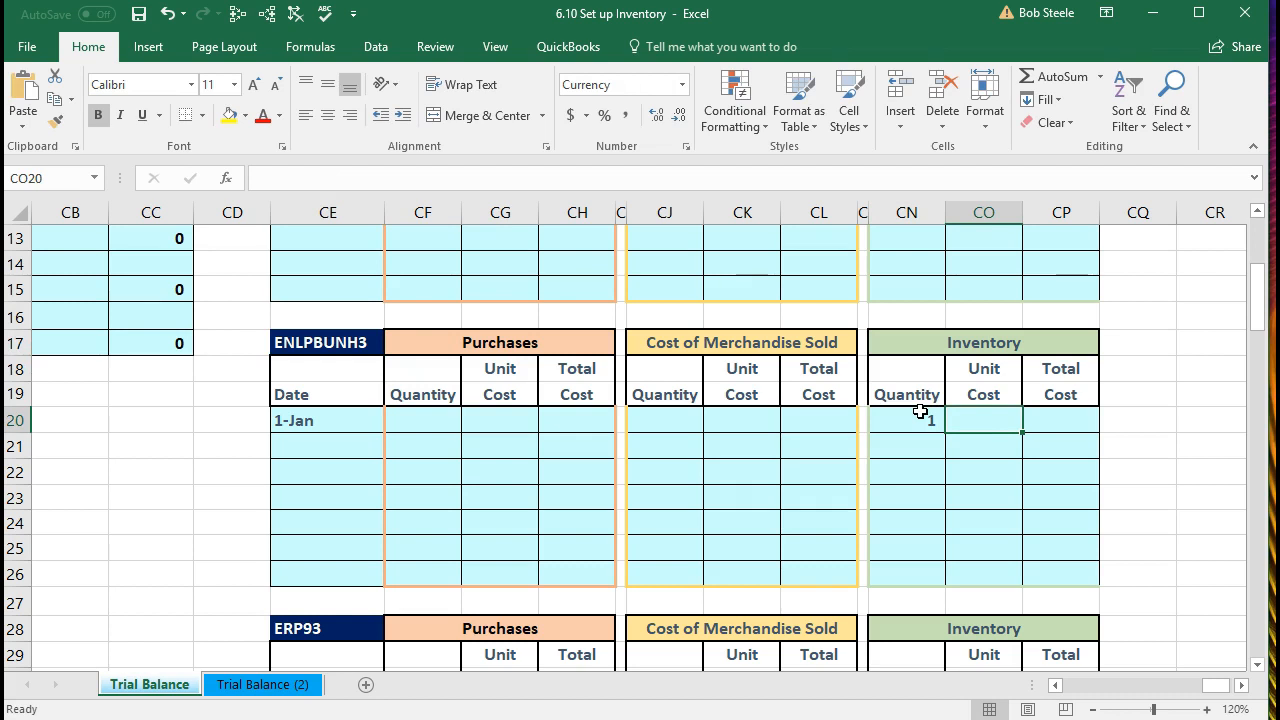
{"action": "type", "text": "480"}
{"action": "key", "text": "Tab"}
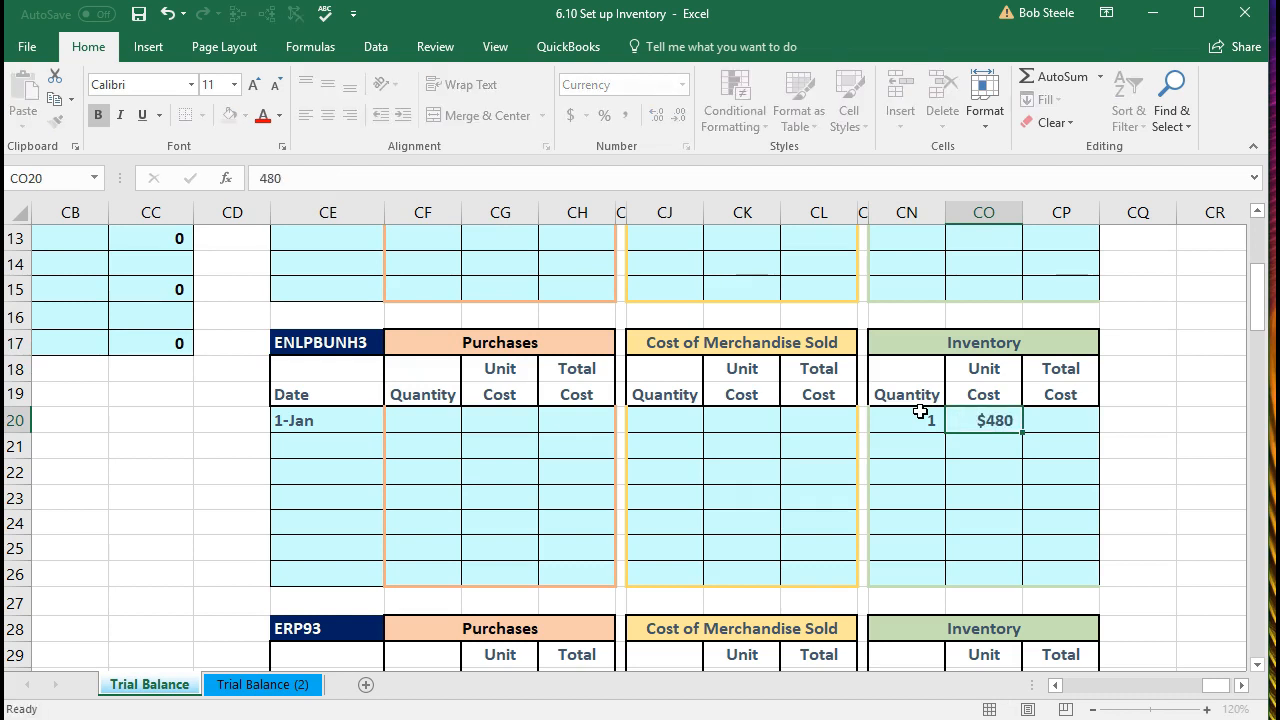
Step: Enter the total cost formula =CN20*CO20, giving $480, and scroll to check it
{"action": "type", "text": "="}
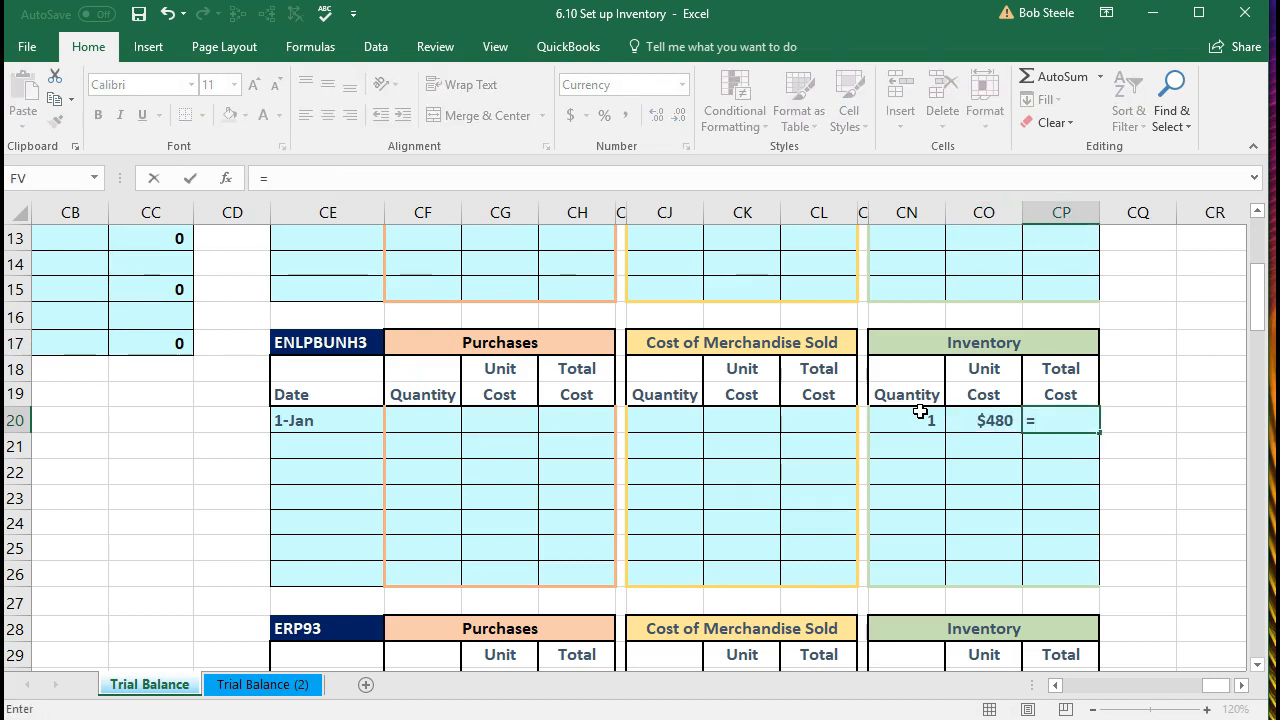
{"action": "left_click", "coordinate": [920, 412]}
{"action": "type", "text": "*"}
{"action": "key", "text": "Left"}
{"action": "key", "text": "Return"}
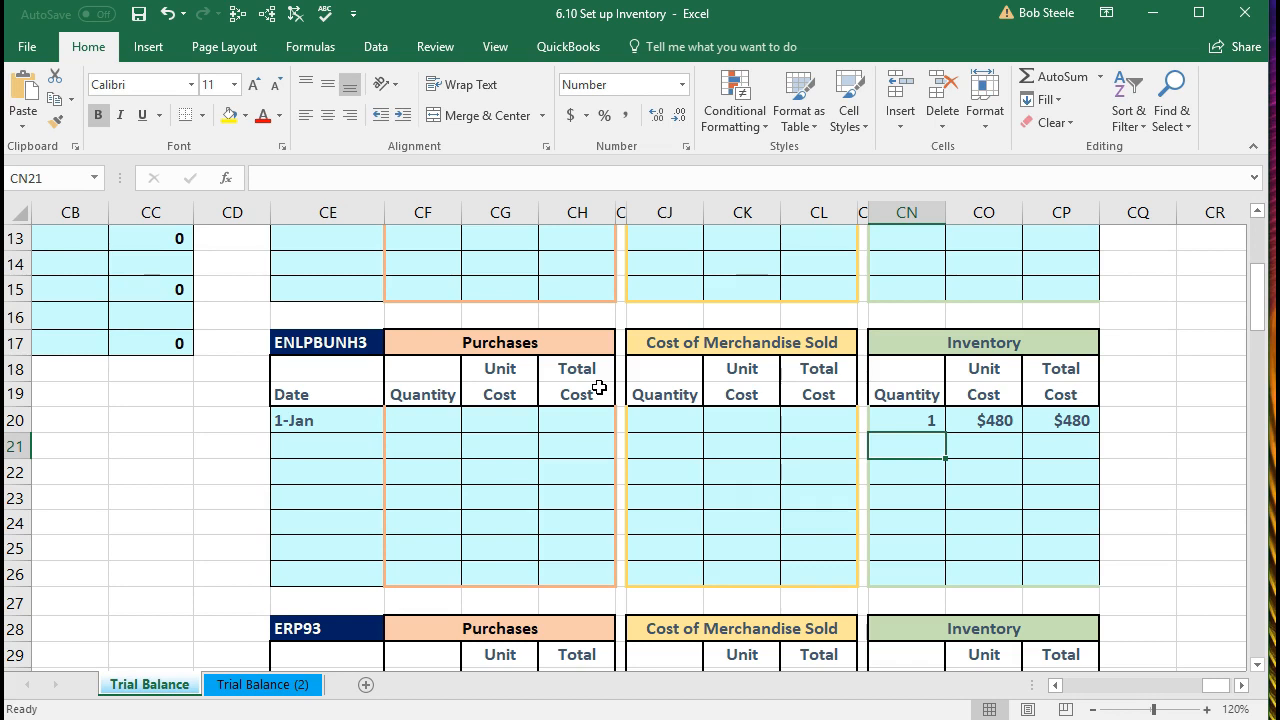
{"action": "scroll", "coordinate": [598, 387], "scroll_direction": "down", "scroll_amount": 3}
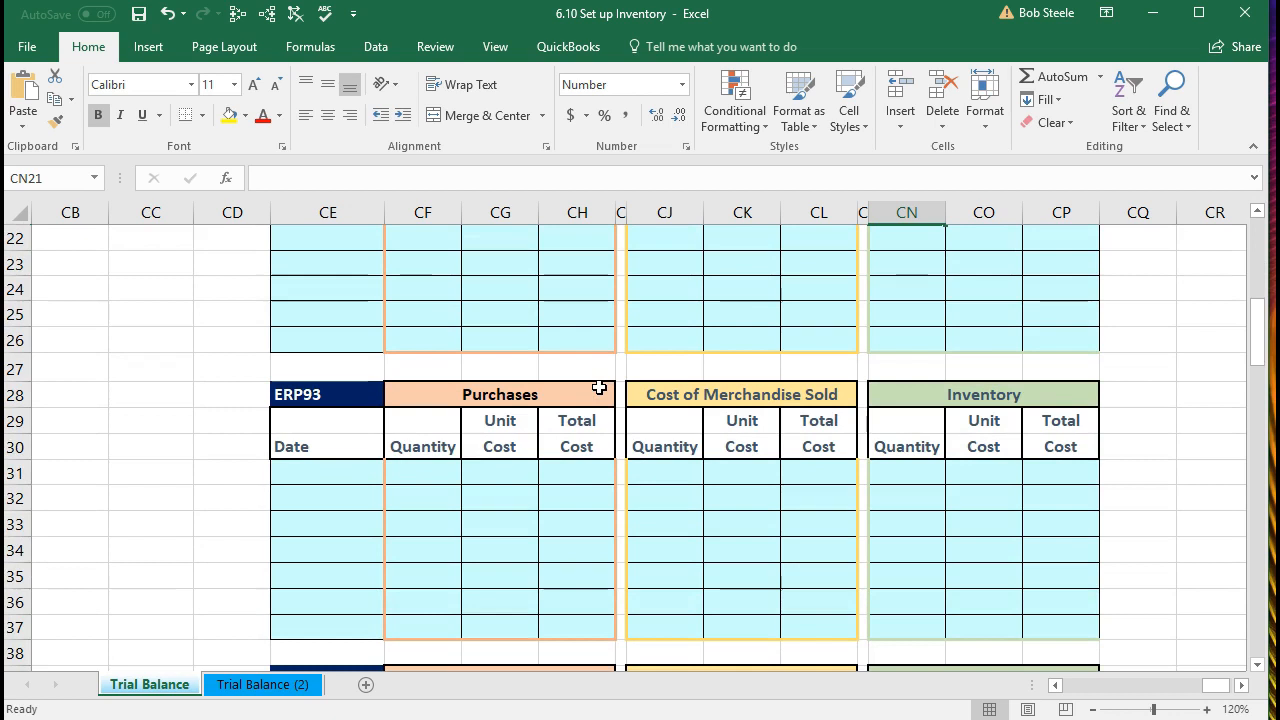
{"action": "scroll", "coordinate": [527, 431], "scroll_direction": "up", "scroll_amount": 1}
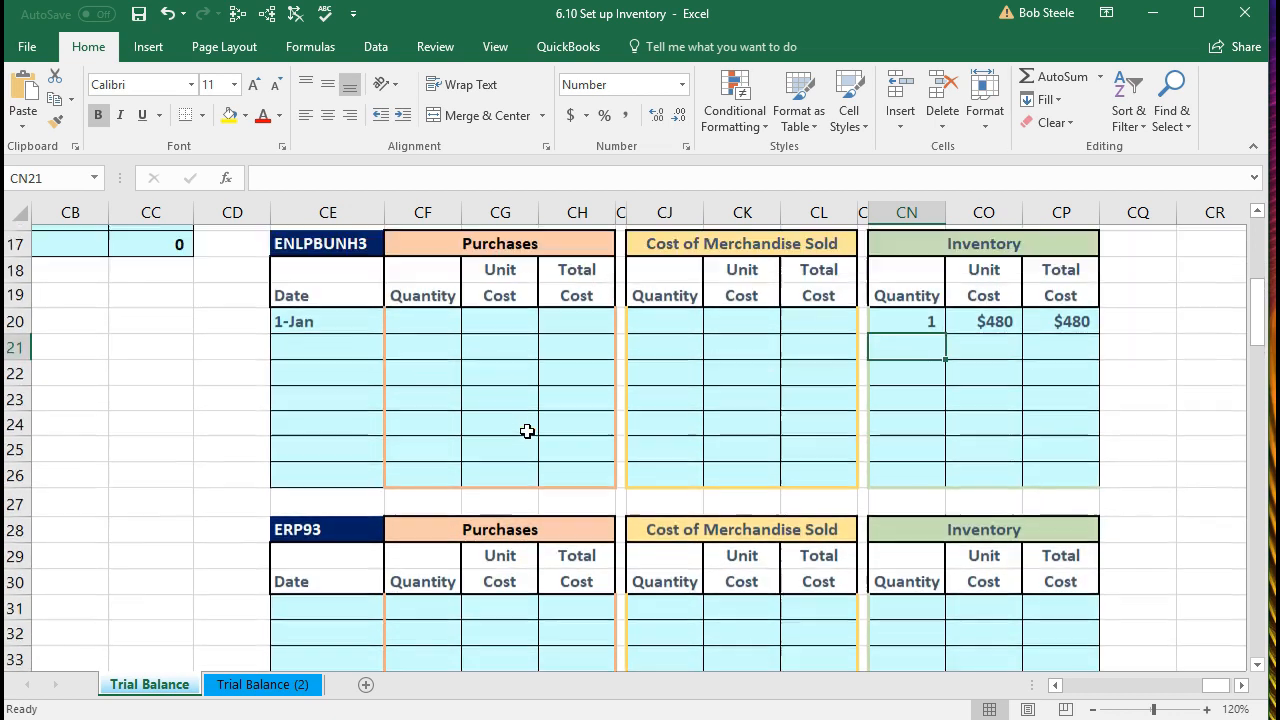
Step: Date the ERP93 table's first row 1/1 in CE31
{"action": "scroll", "coordinate": [527, 431], "scroll_direction": "down", "scroll_amount": 1}
{"action": "left_click", "coordinate": [338, 473]}
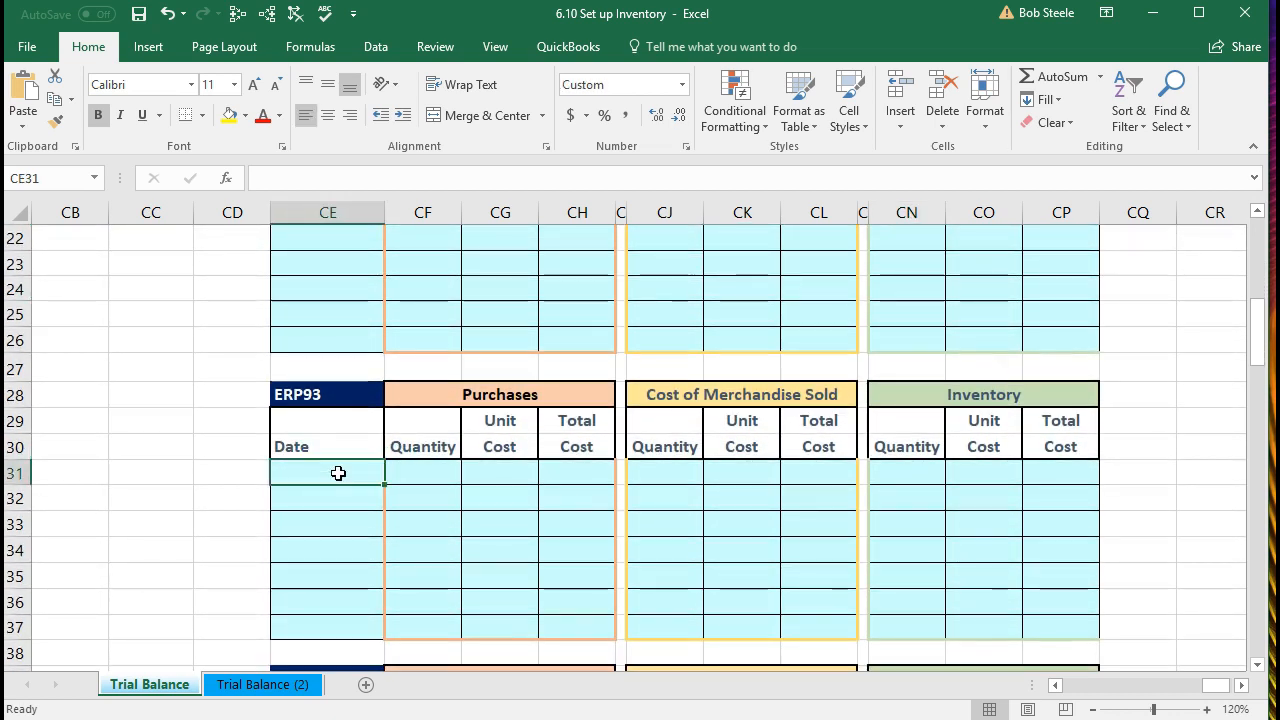
{"action": "type", "text": "1/"}
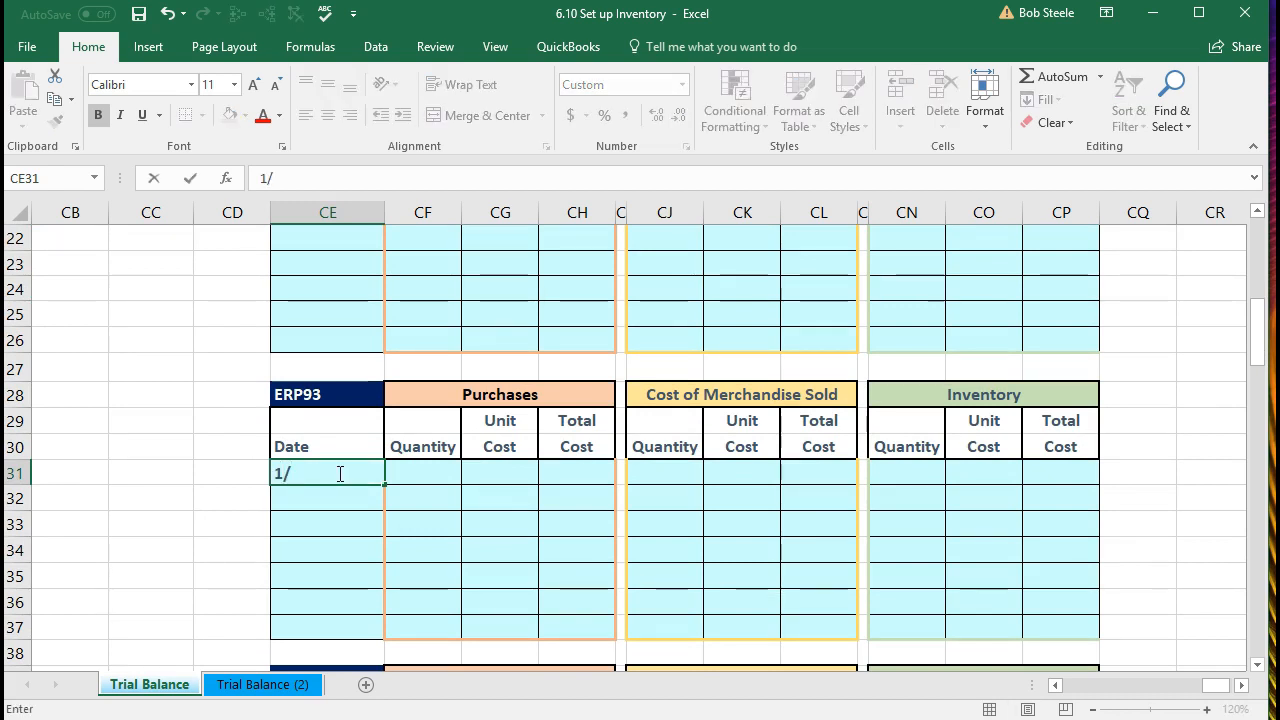
{"action": "type", "text": "1"}
{"action": "key", "text": "Return"}
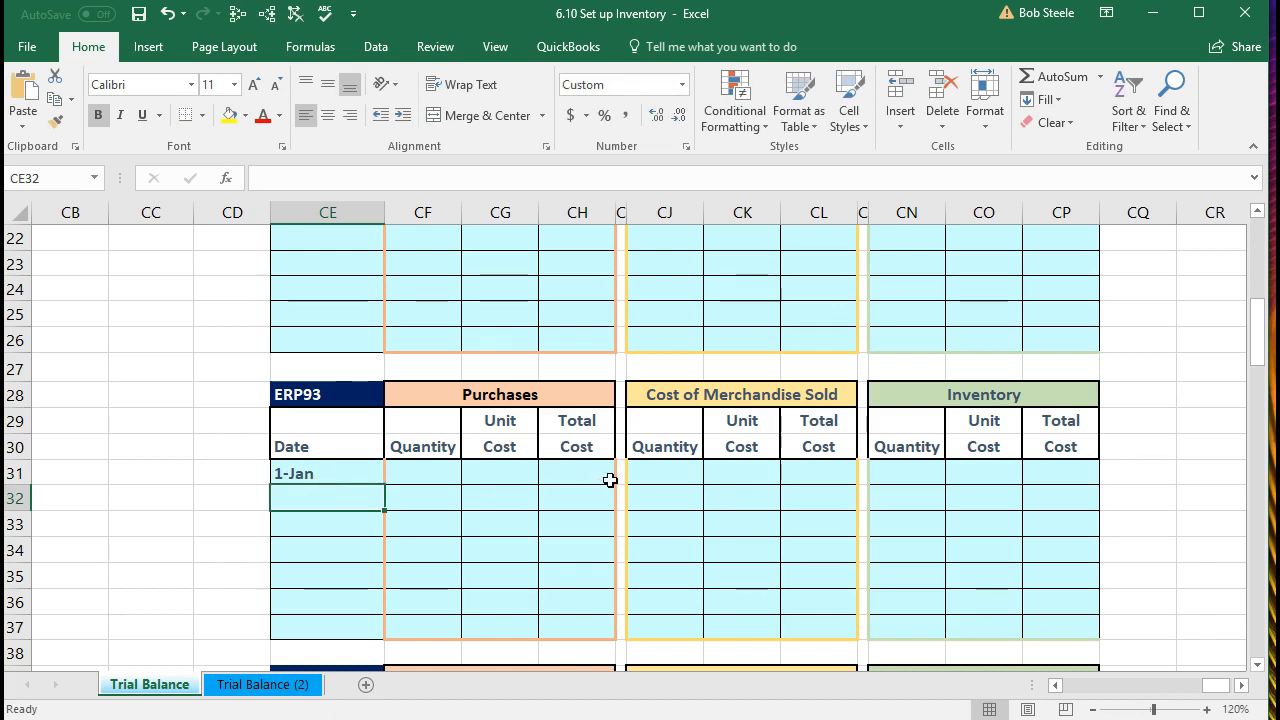
Step: Enter ERP93 quantity 1 and unit cost 440, with total cost =CN31*CO31 giving $440
{"action": "left_click", "coordinate": [911, 465]}
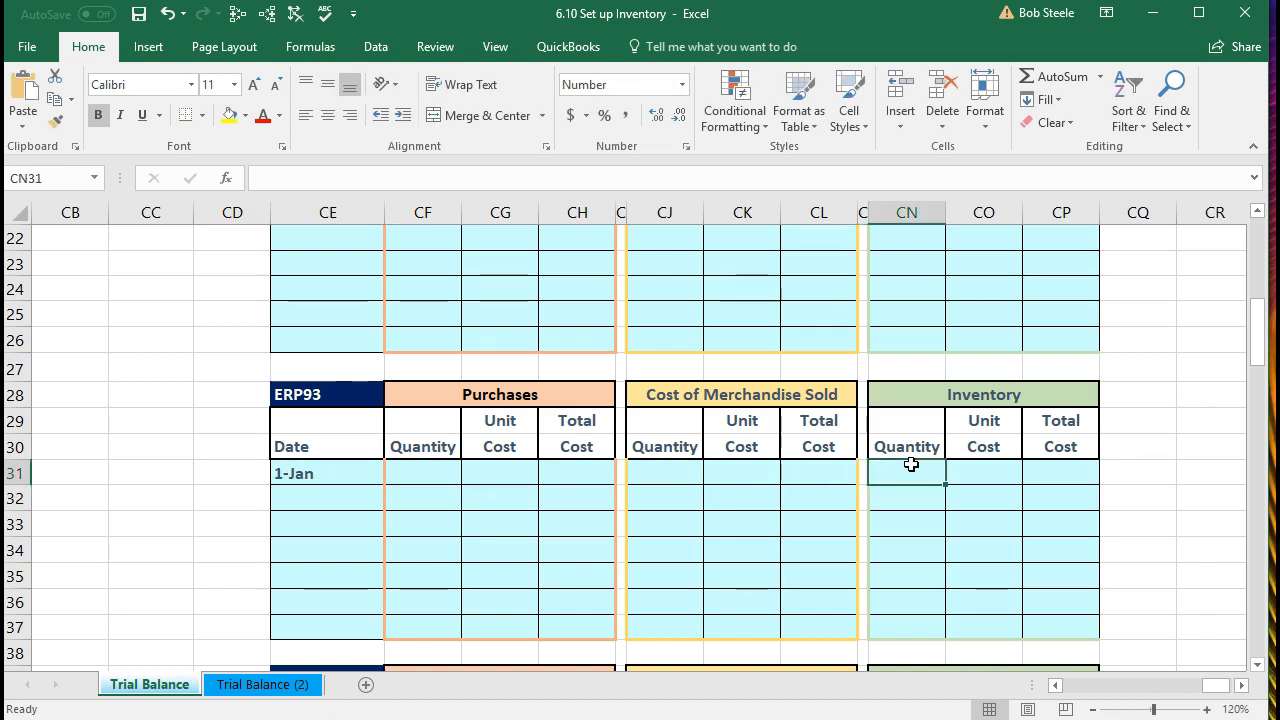
{"action": "type", "text": "1"}
{"action": "key", "text": "Tab"}
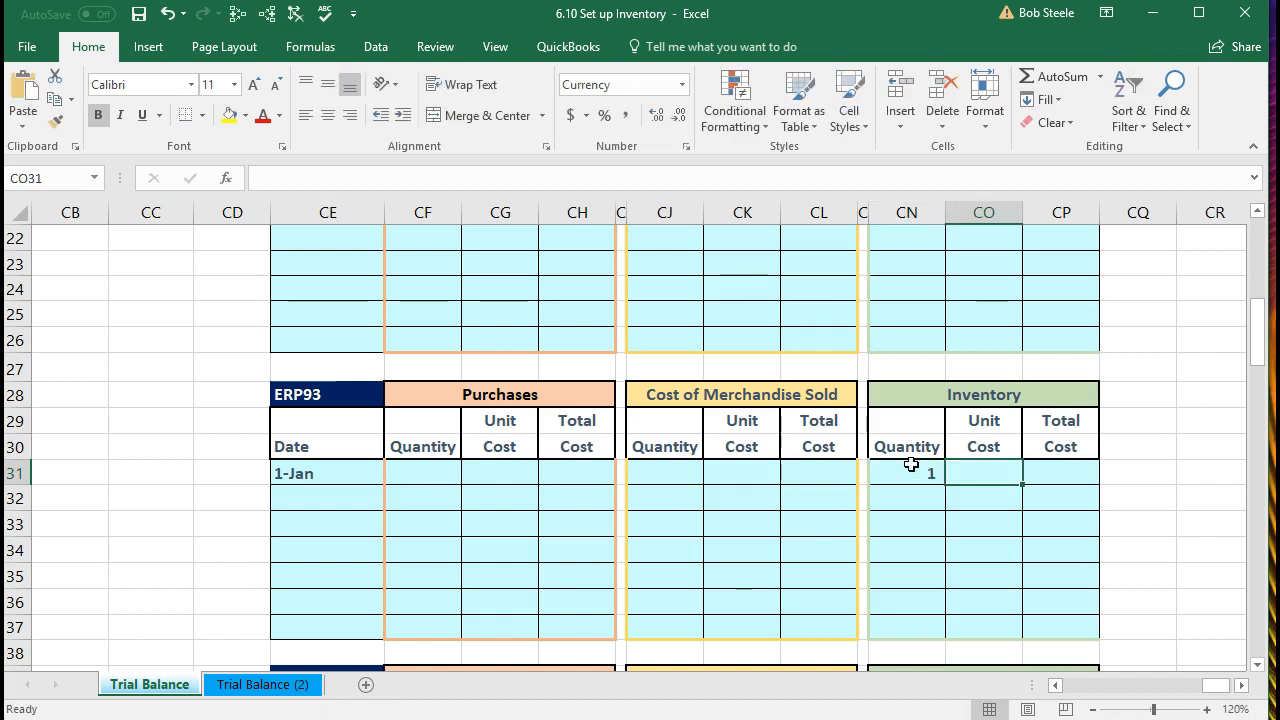
{"action": "type", "text": "440"}
{"action": "key", "text": "Tab"}
{"action": "type", "text": "+"}
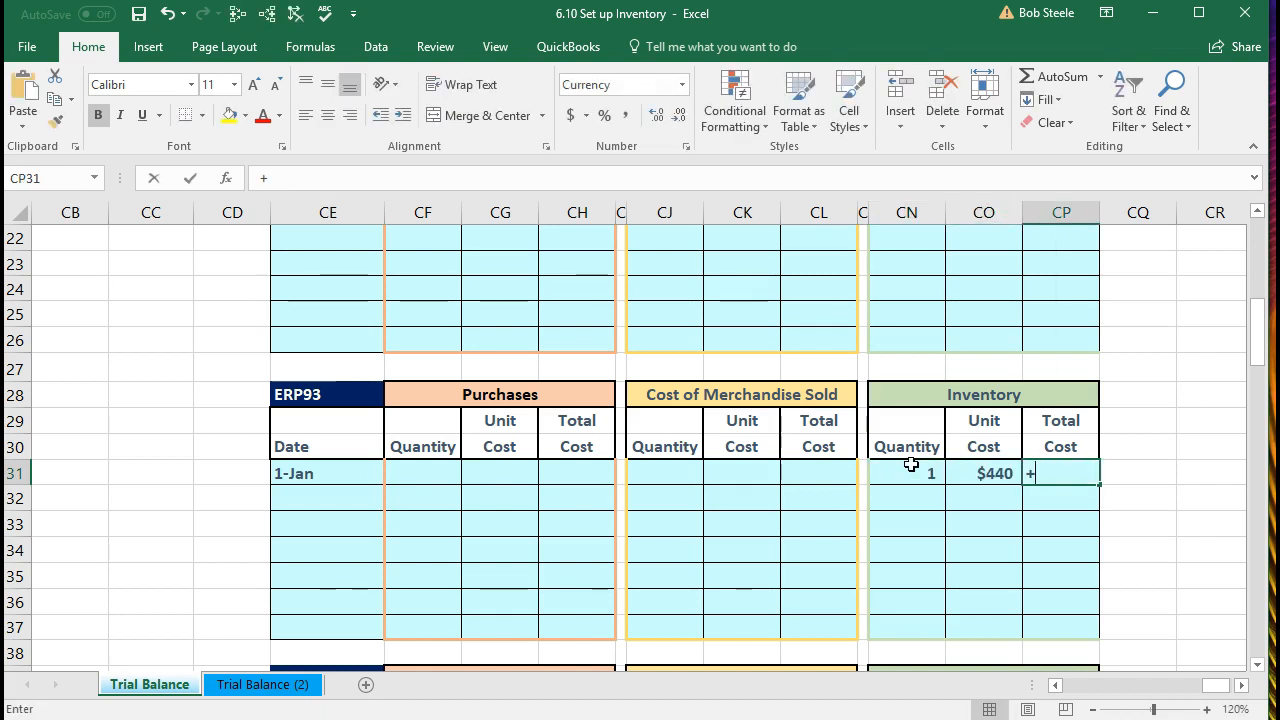
{"action": "left_click", "coordinate": [911, 465]}
{"action": "type", "text": "*"}
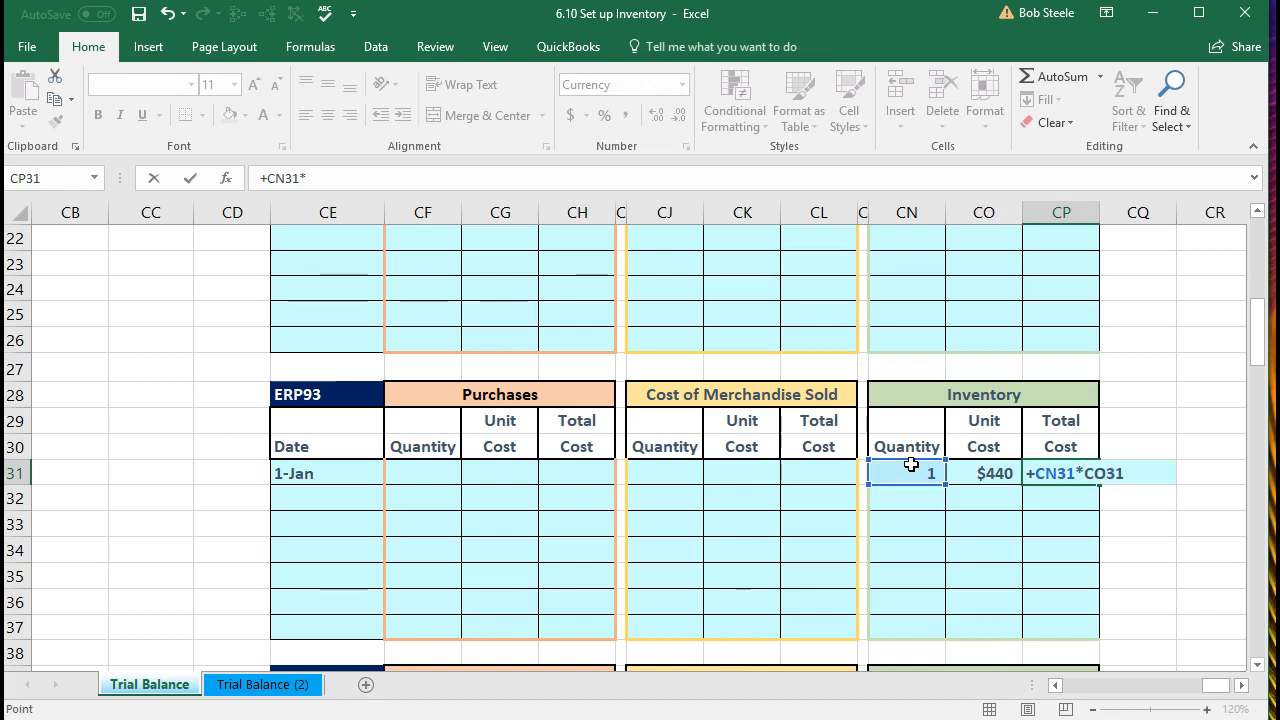
{"action": "left_click", "coordinate": [990, 473]}
{"action": "key", "text": "Return"}
{"action": "left_click", "coordinate": [1043, 477]}
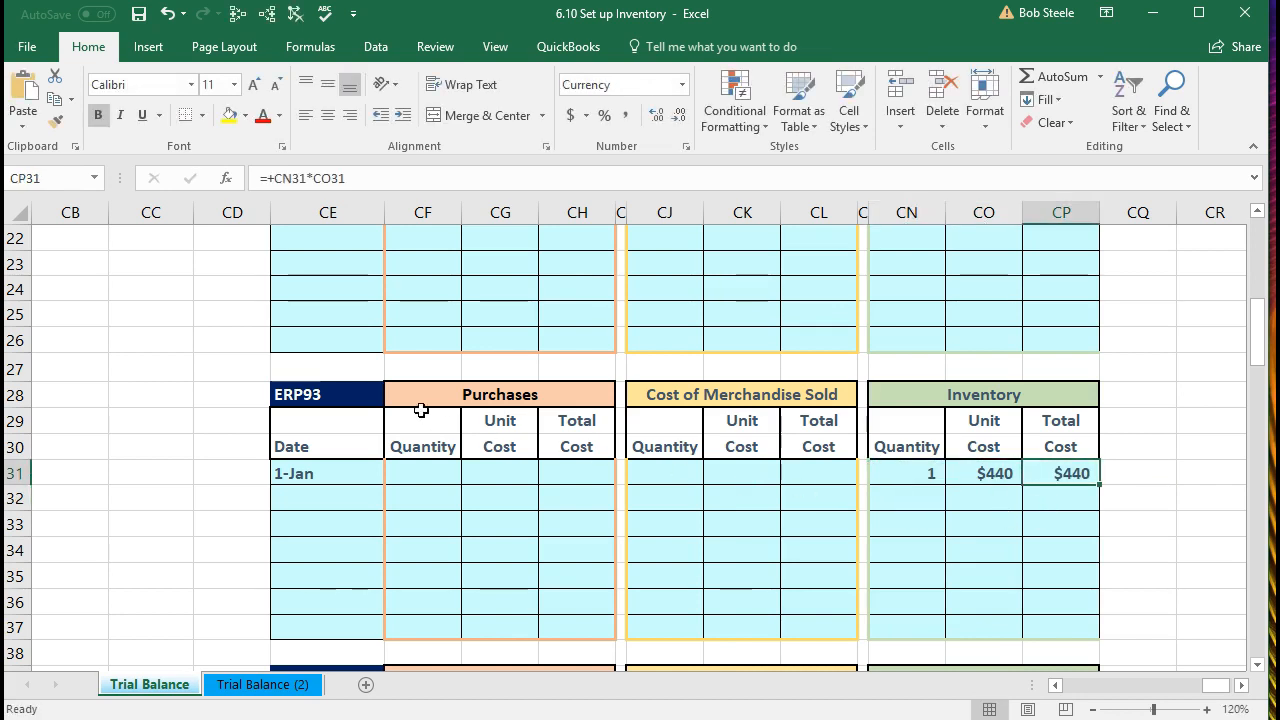
Step: Check the ERP93 item name and move down to the GTPROBK1 table's first date cell
{"action": "left_click", "coordinate": [369, 394]}
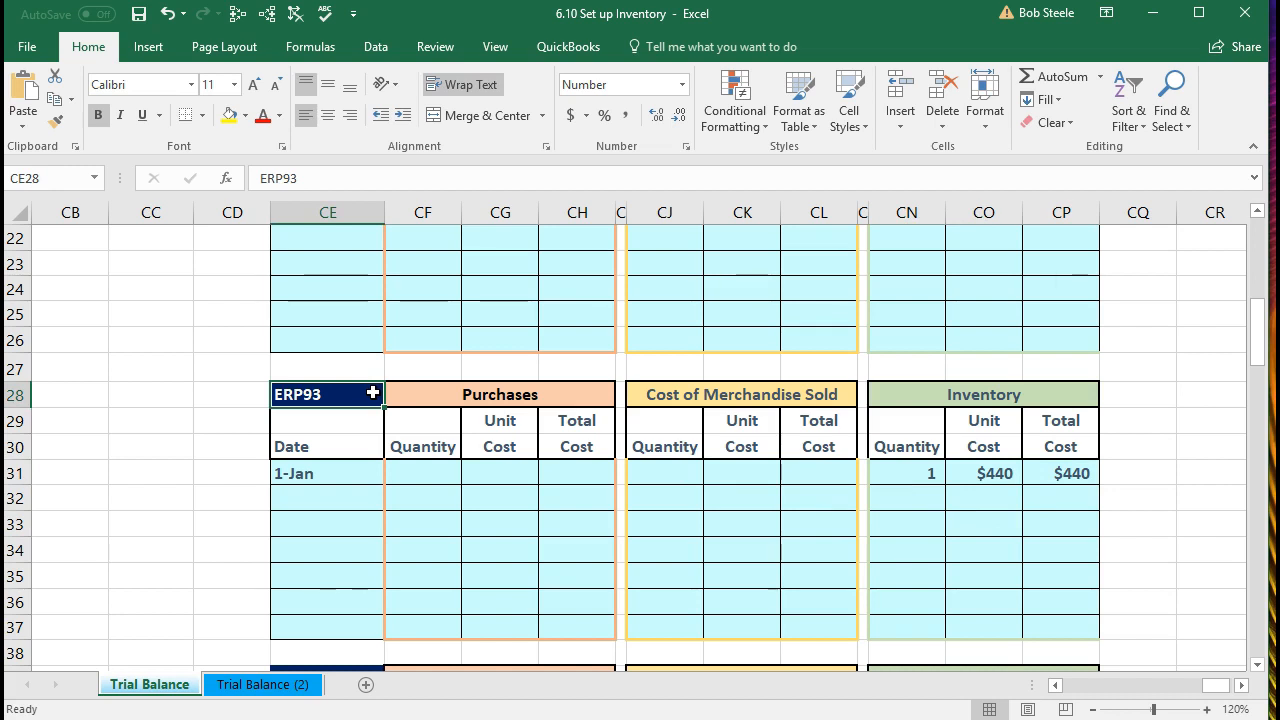
{"action": "scroll", "coordinate": [372, 390], "scroll_direction": "down", "scroll_amount": 3}
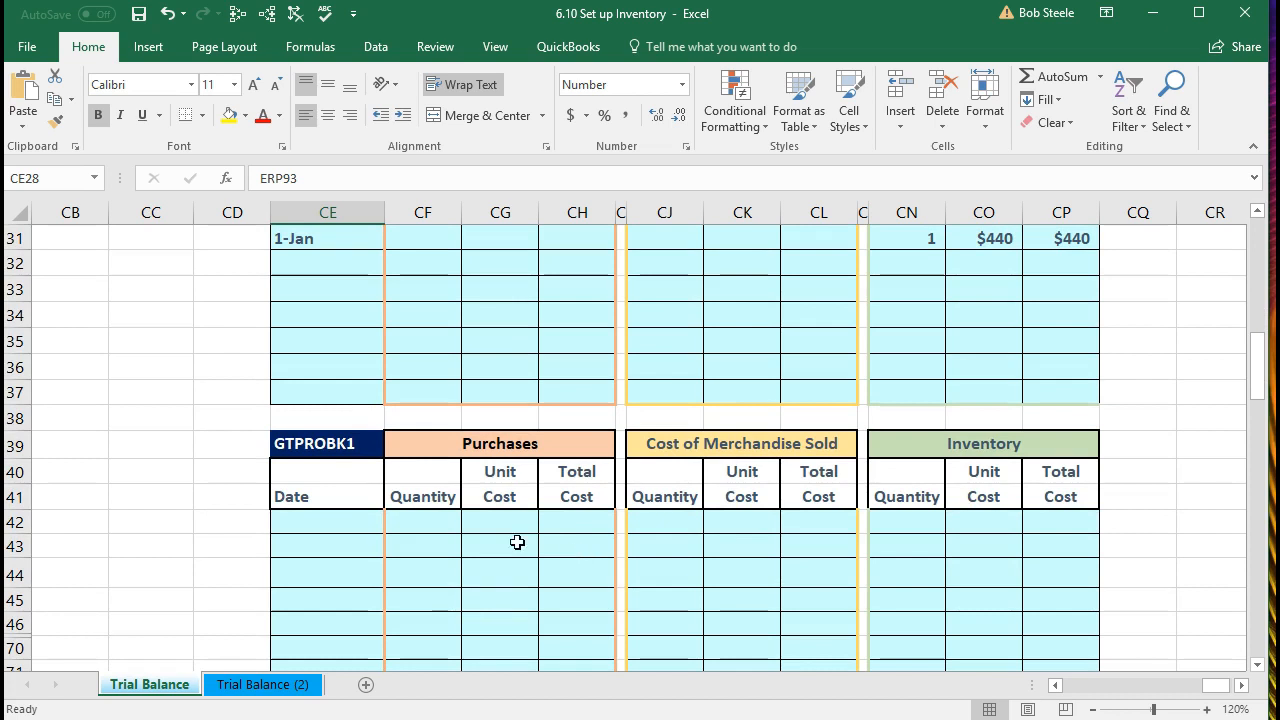
{"action": "left_click", "coordinate": [349, 523]}
Step: Date the GTPROBK1 row 1/1 and enter quantity 1 with unit cost 328
{"action": "type", "text": "1/1"}
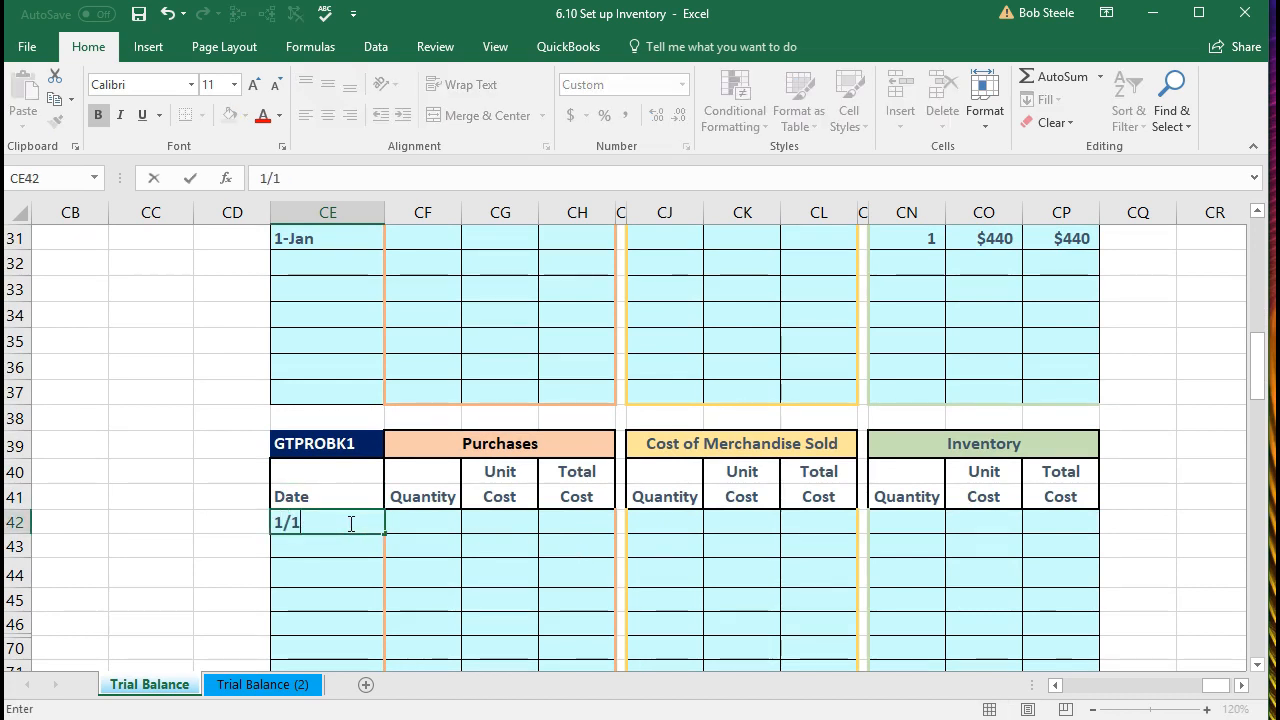
{"action": "key", "text": "Tab"}
{"action": "left_click", "coordinate": [895, 525]}
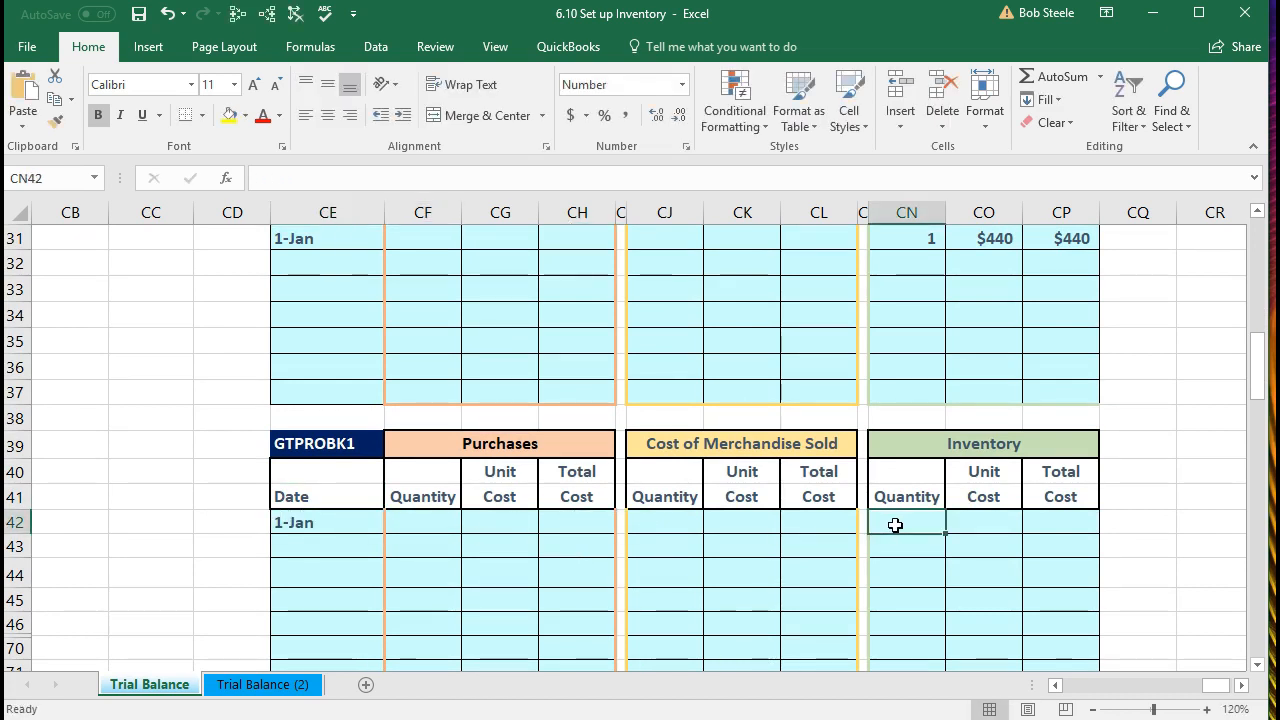
{"action": "type", "text": "1"}
{"action": "key", "text": "Tab"}
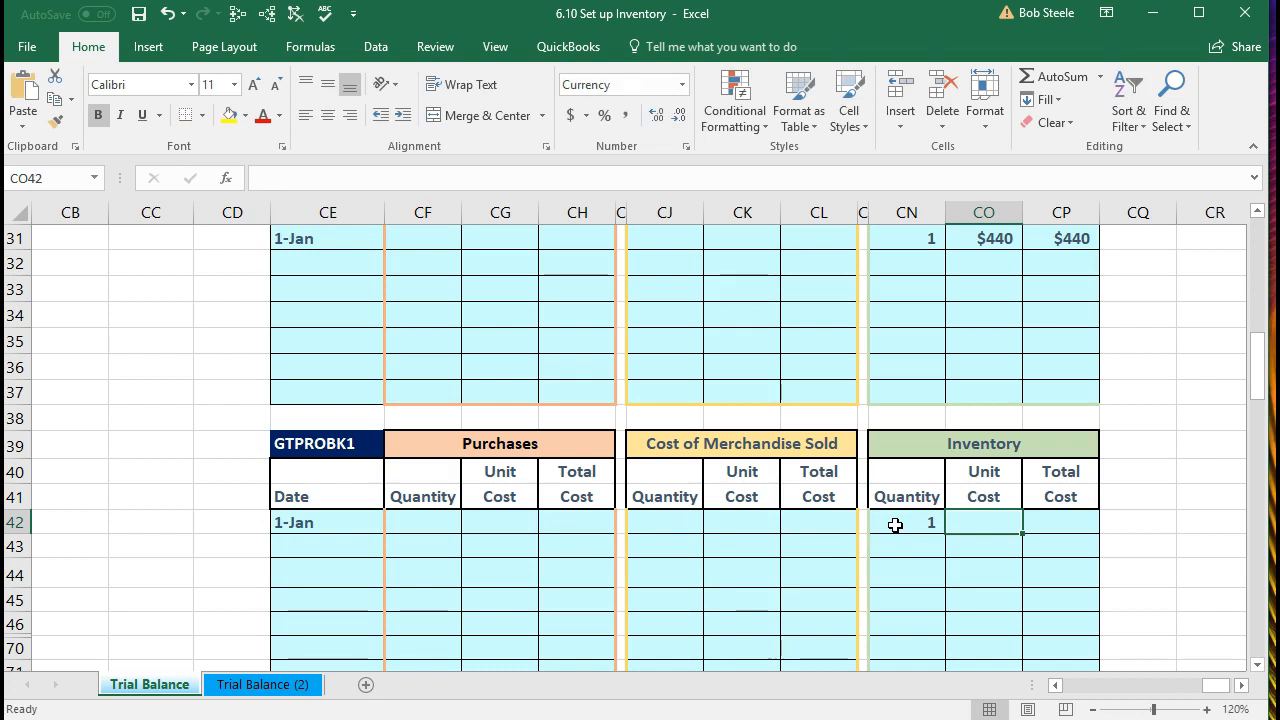
{"action": "type", "text": "328"}
{"action": "key", "text": "Tab"}
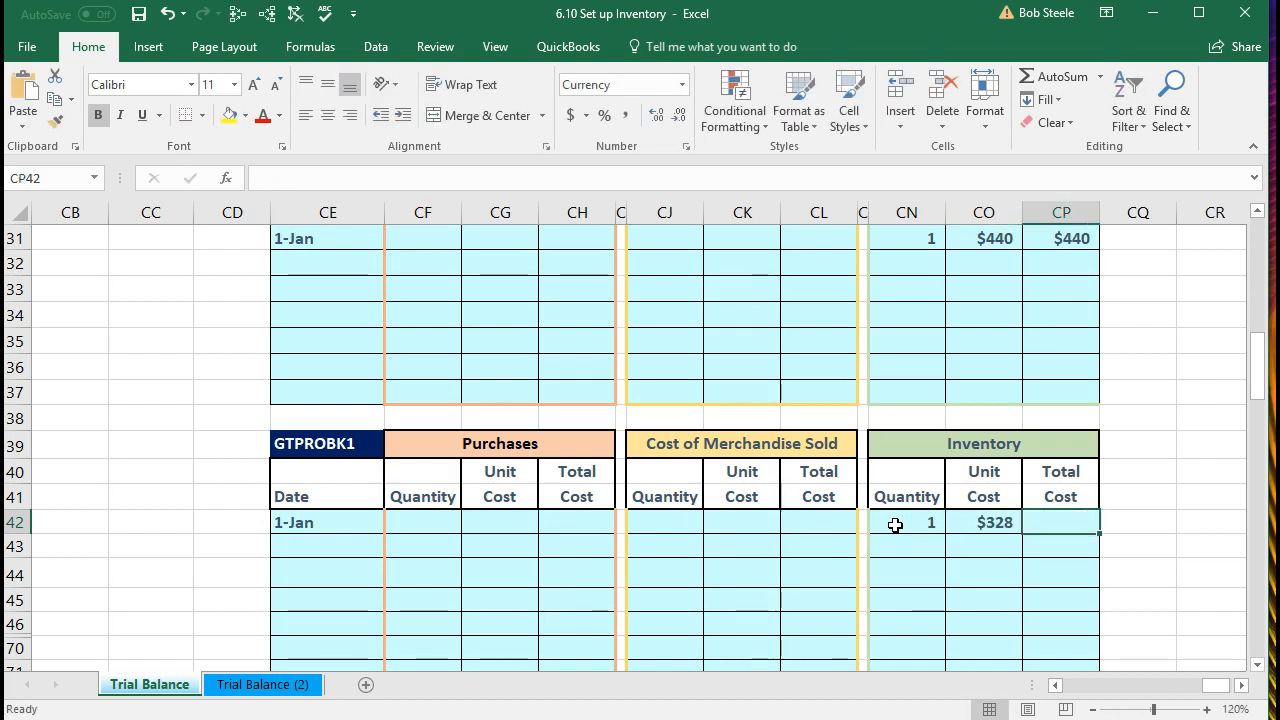
Step: Enter the total cost formula =CN42*CO42 in CP42, rebuilding it once, for $328
{"action": "type", "text": "="}
{"action": "left_click", "coordinate": [895, 525]}
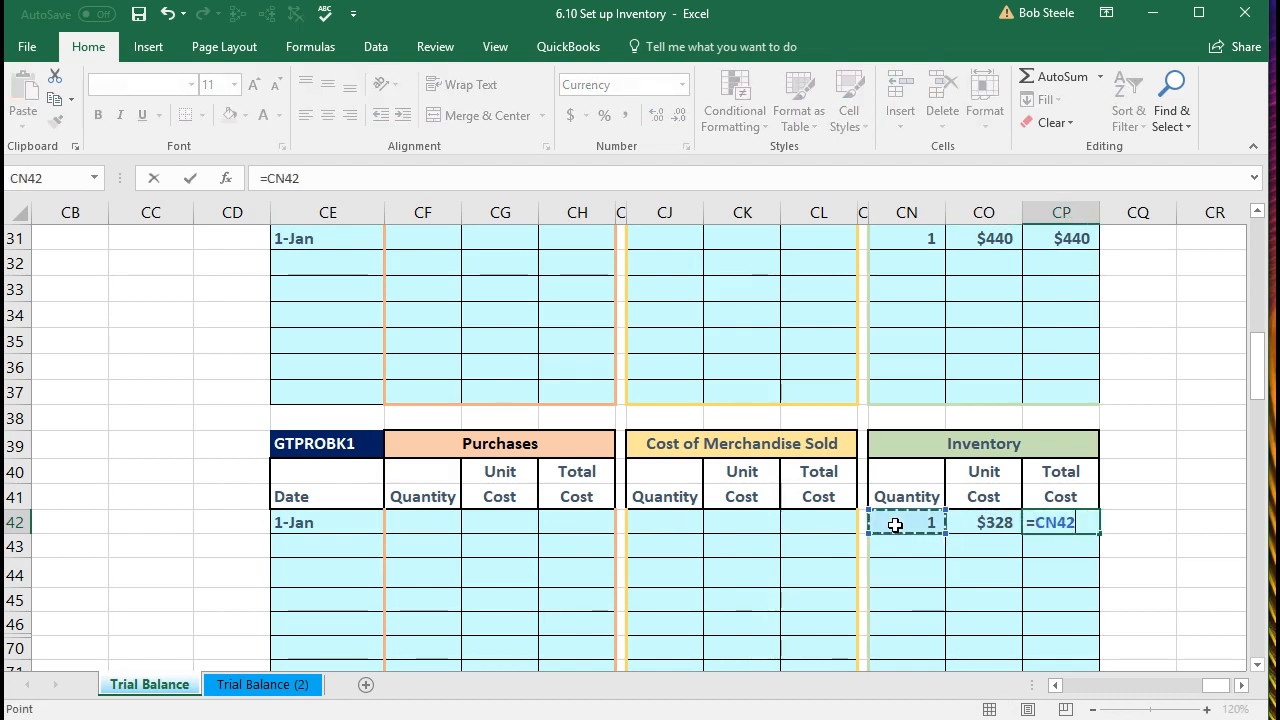
{"action": "type", "text": "*"}
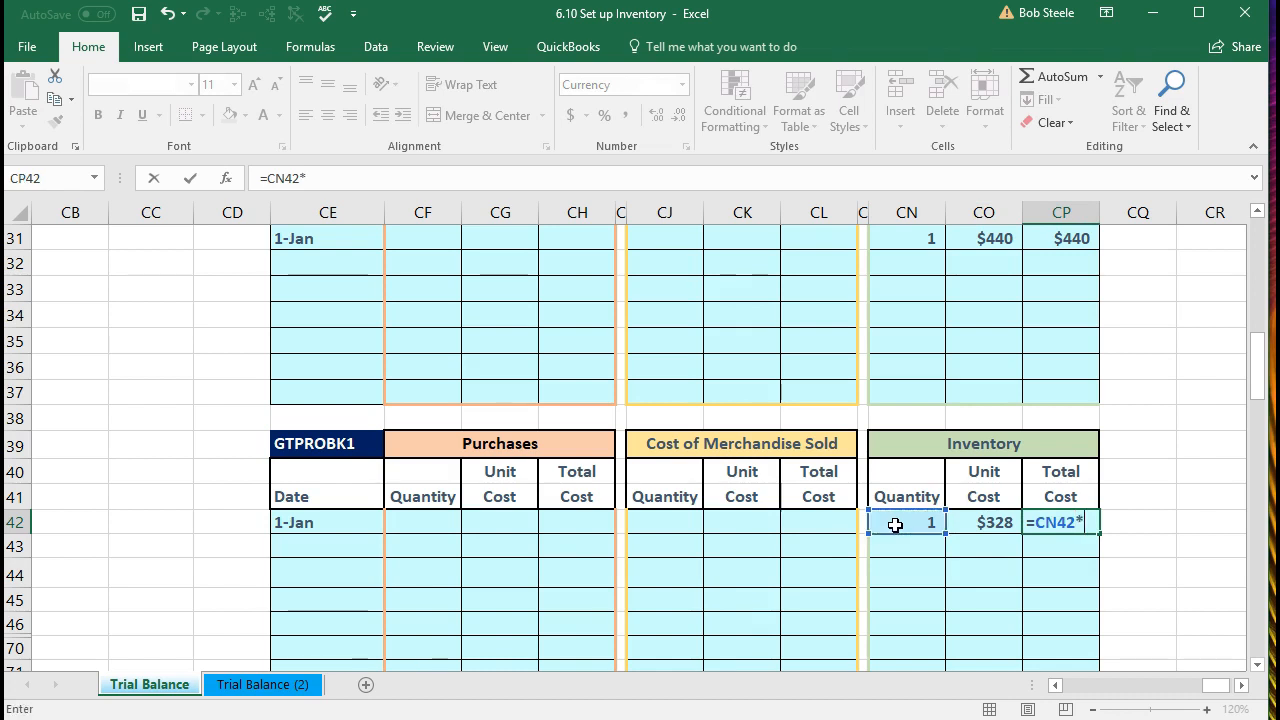
{"action": "left_click", "coordinate": [993, 520]}
{"action": "key", "text": "Return"}
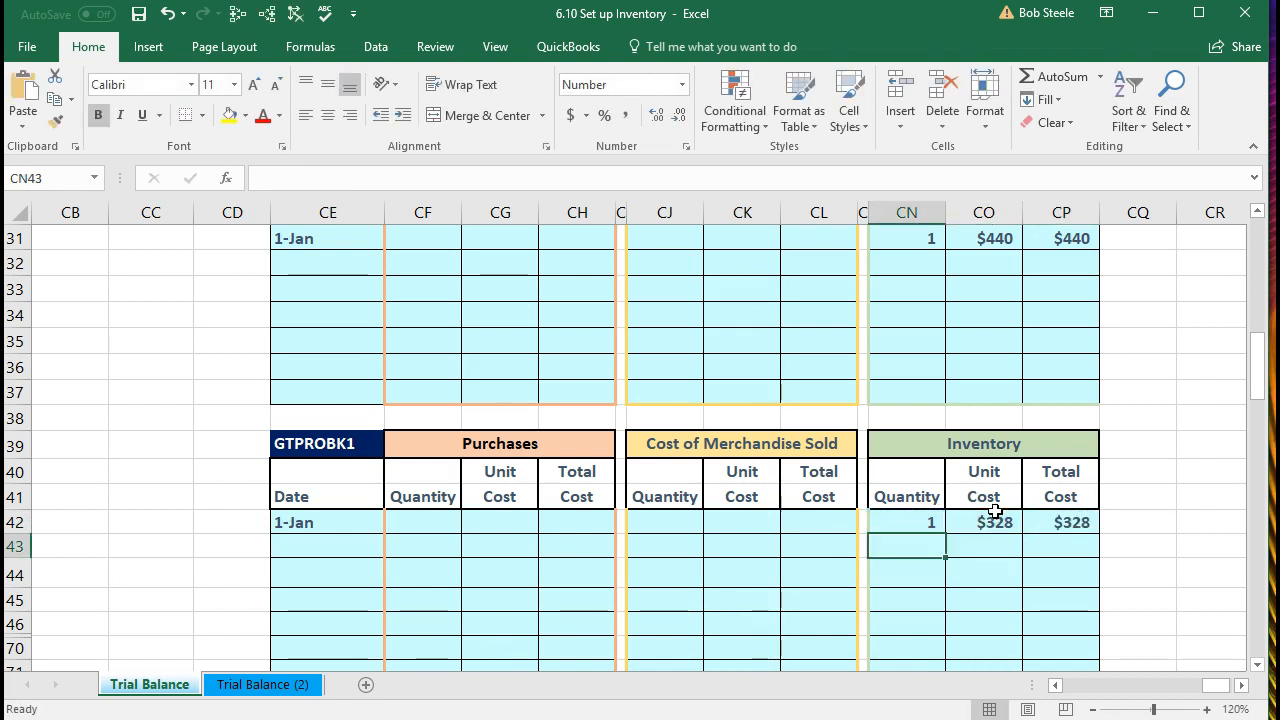
{"action": "left_click", "coordinate": [1059, 528]}
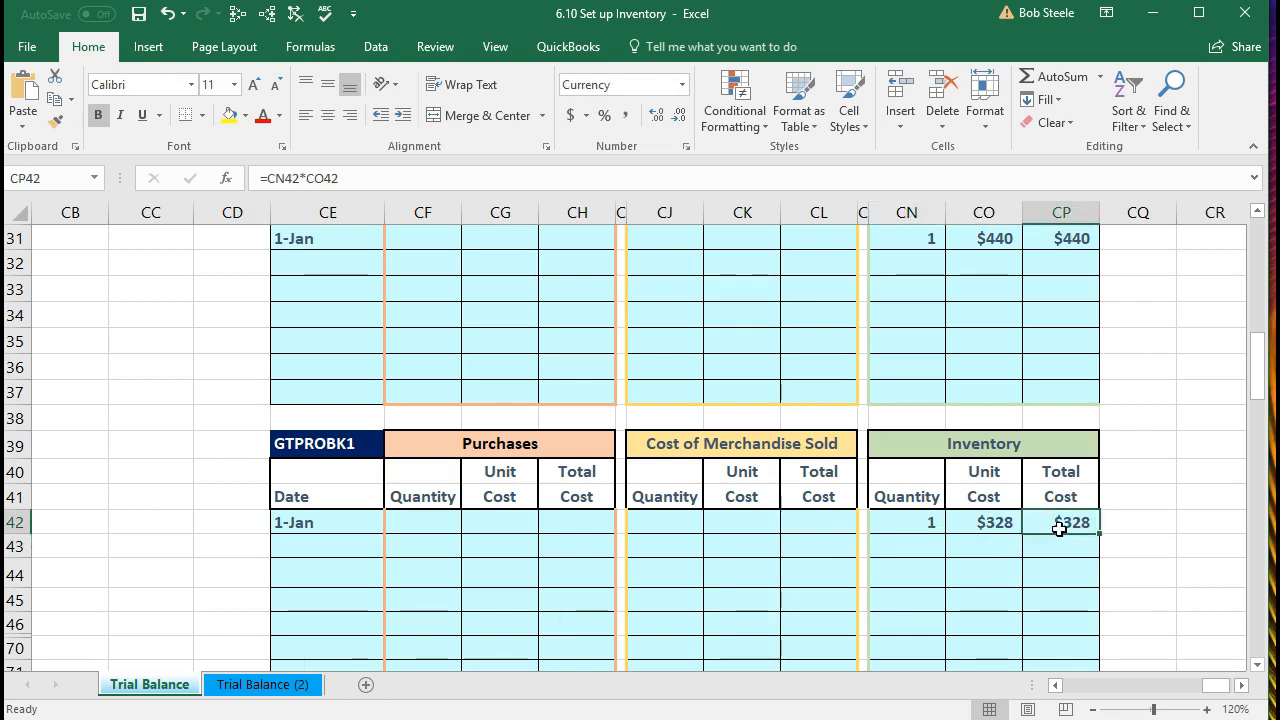
{"action": "type", "text": "="}
{"action": "left_click", "coordinate": [903, 530]}
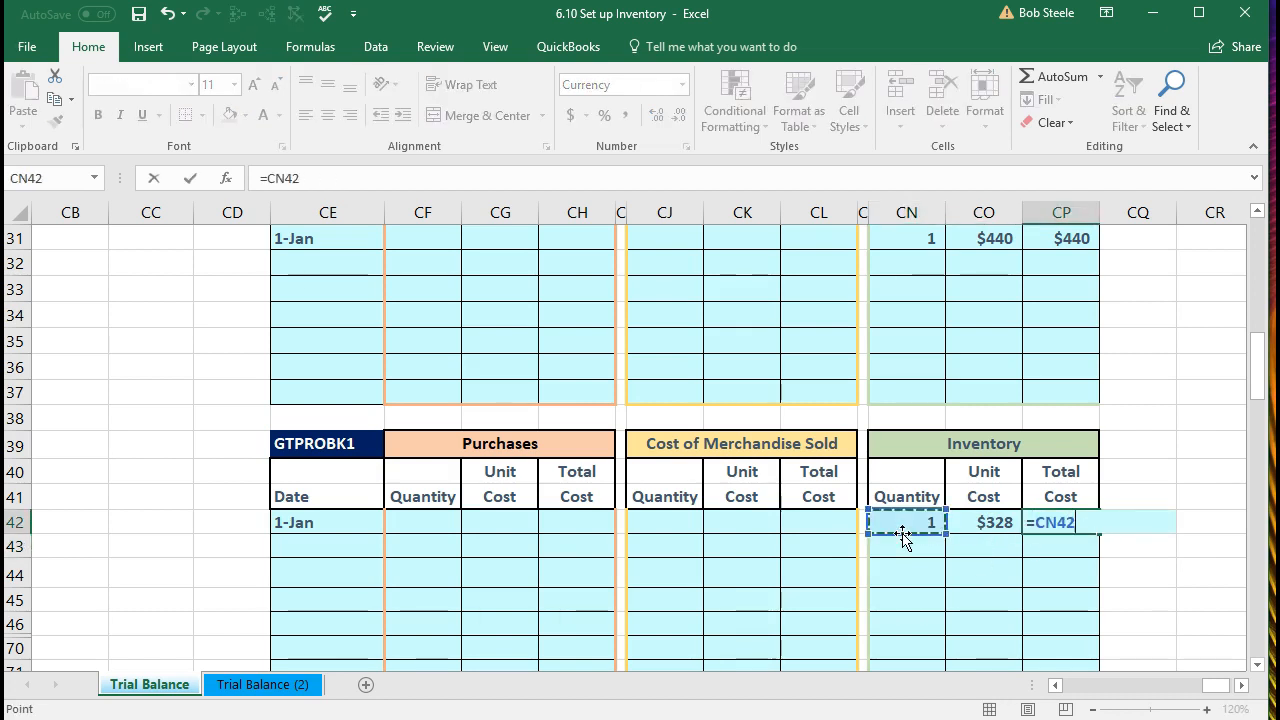
{"action": "type", "text": "*"}
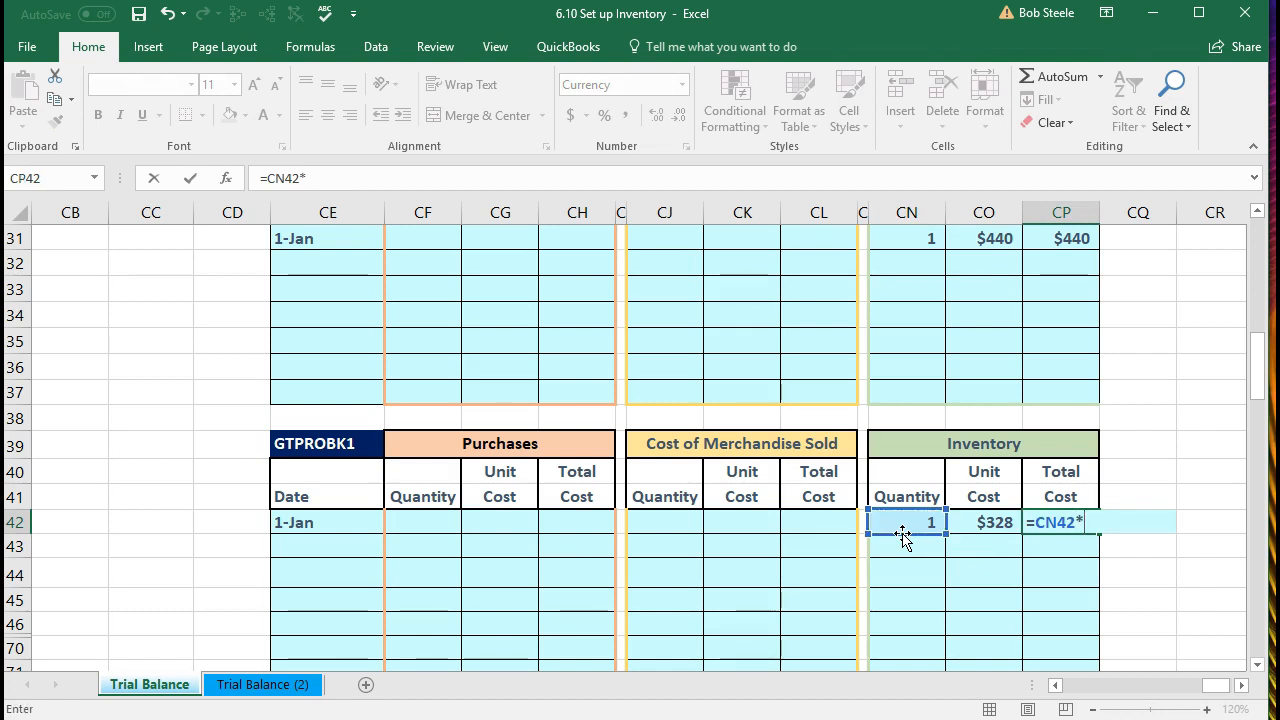
{"action": "left_click", "coordinate": [970, 525]}
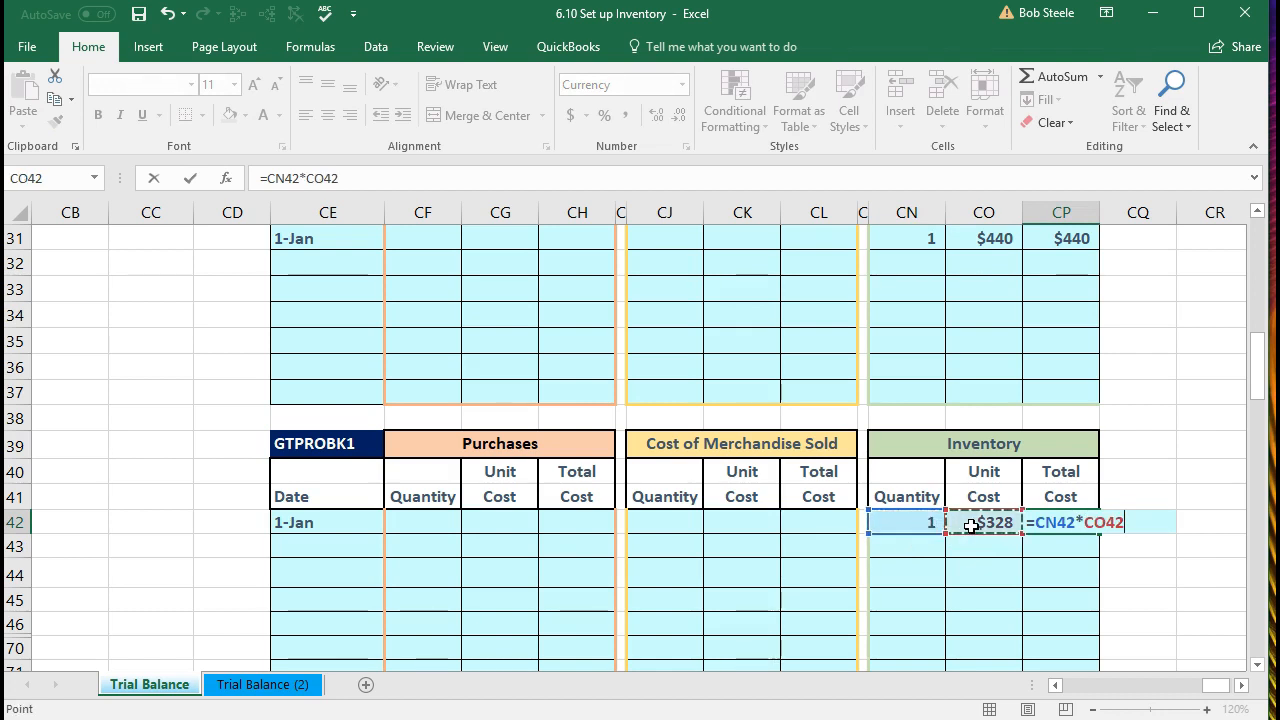
{"action": "key", "text": "Return"}
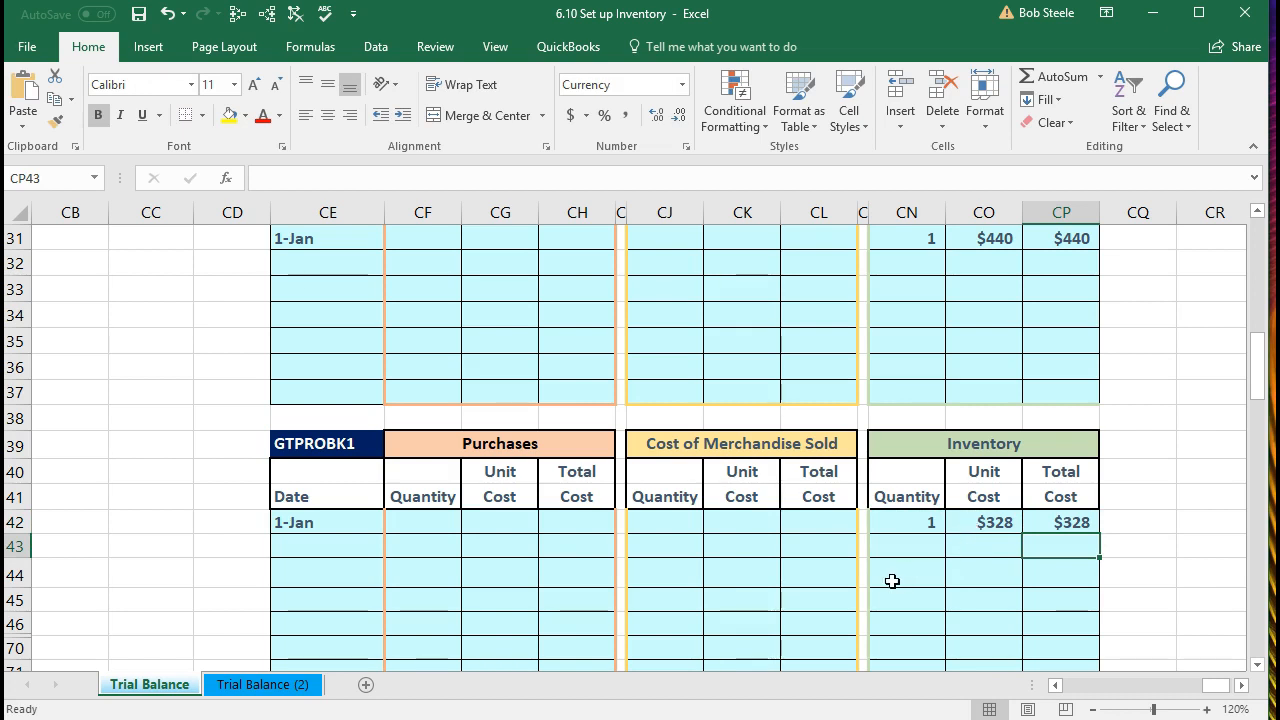
Step: Scroll to the GUSAM2 table and enter 1/1 in its first date cell CE76
{"action": "scroll", "coordinate": [892, 581], "scroll_direction": "down", "scroll_amount": 3}
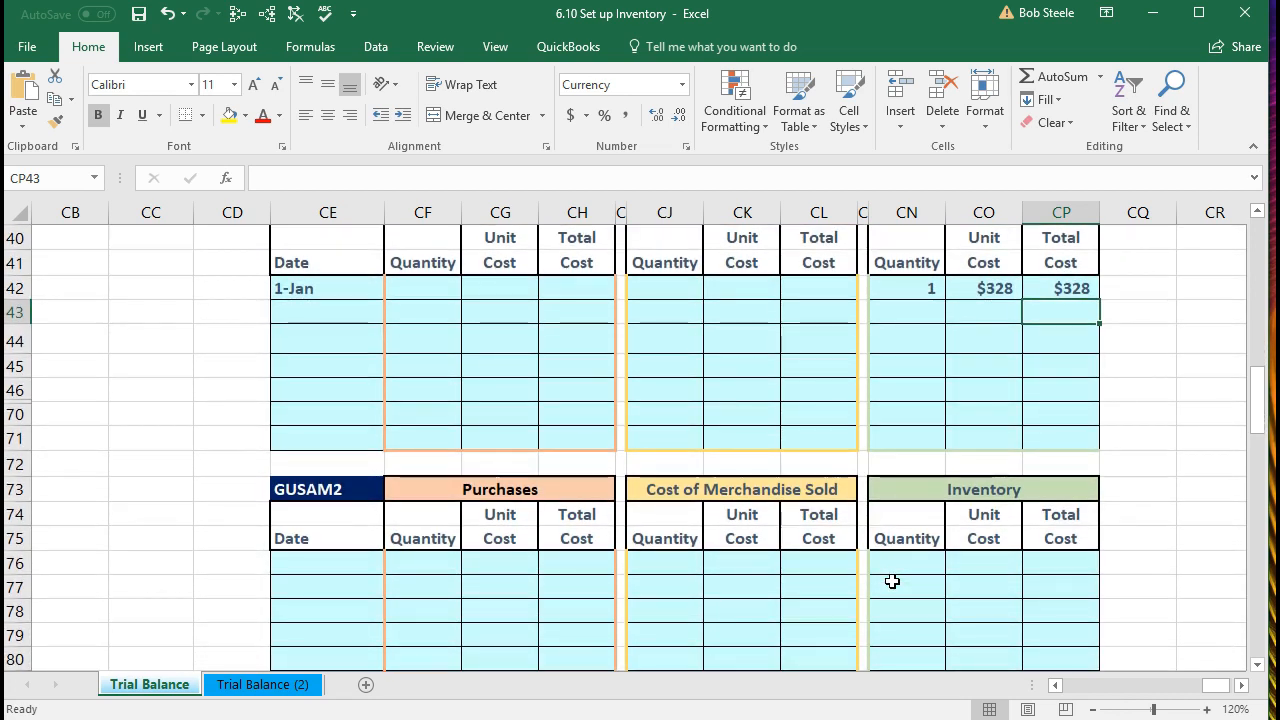
{"action": "left_click", "coordinate": [341, 564]}
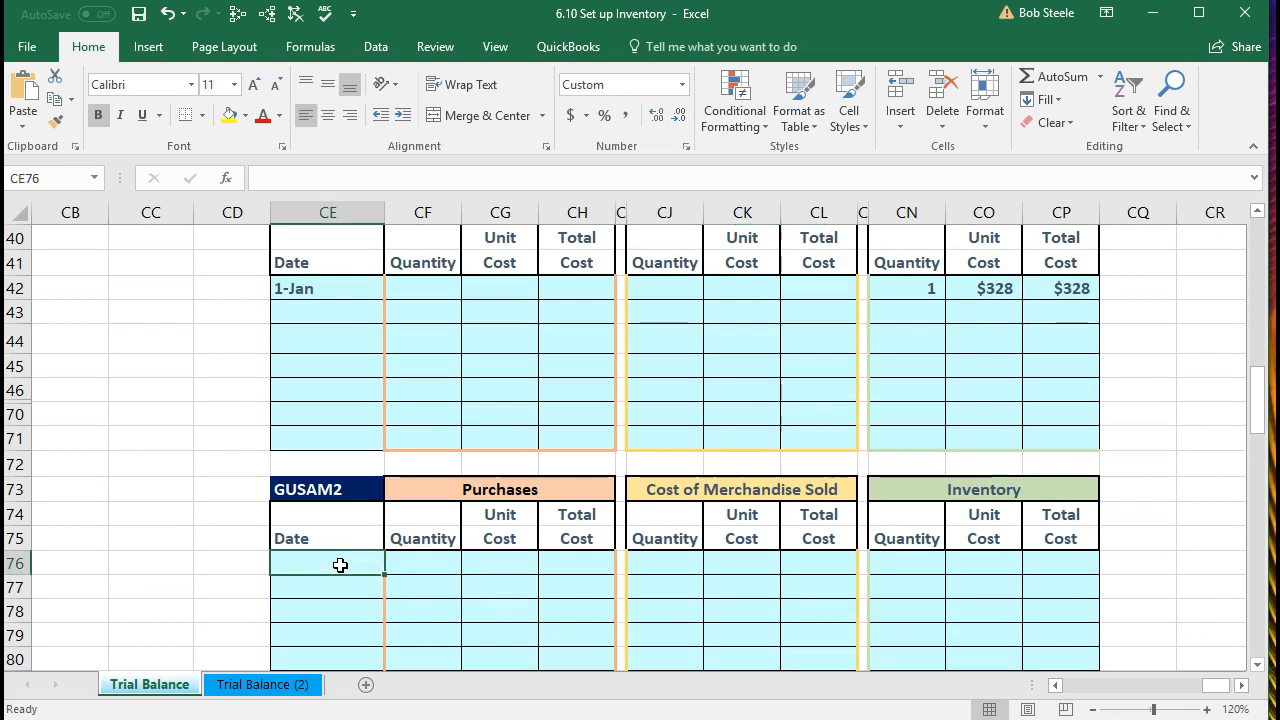
{"action": "type", "text": "1/1"}
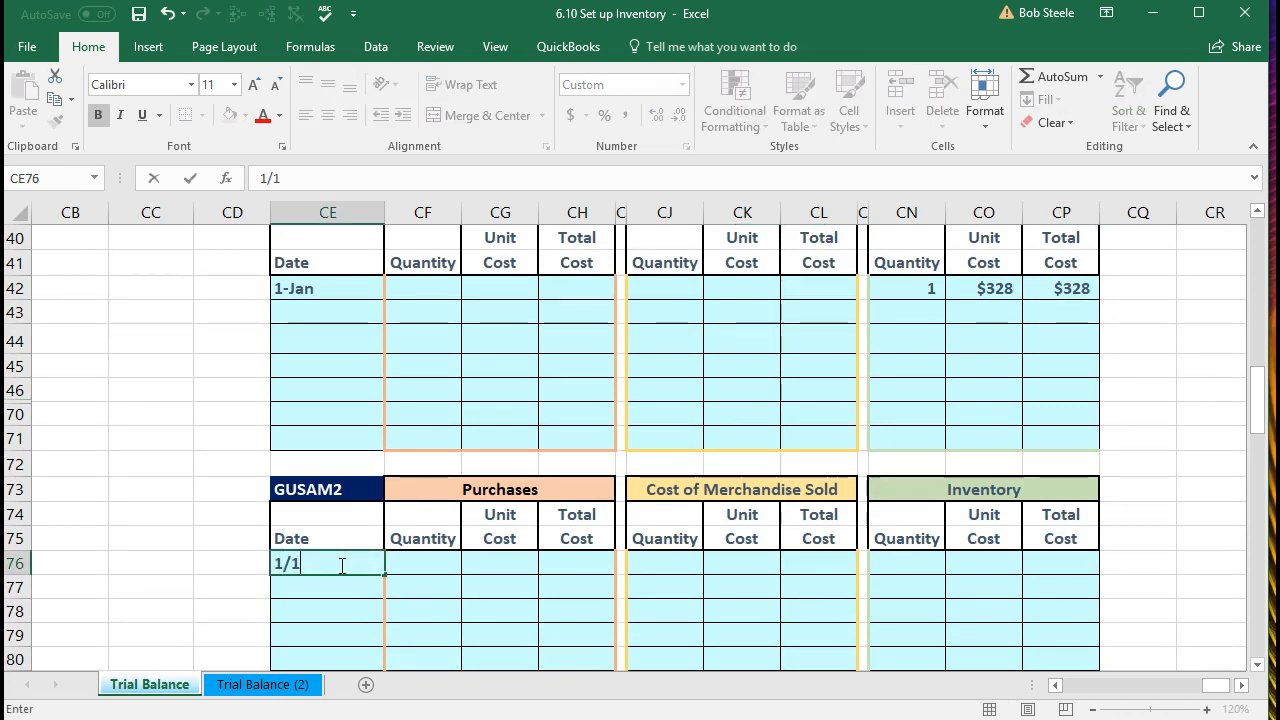
{"action": "key", "text": "Return"}
{"action": "left_click", "coordinate": [341, 565]}
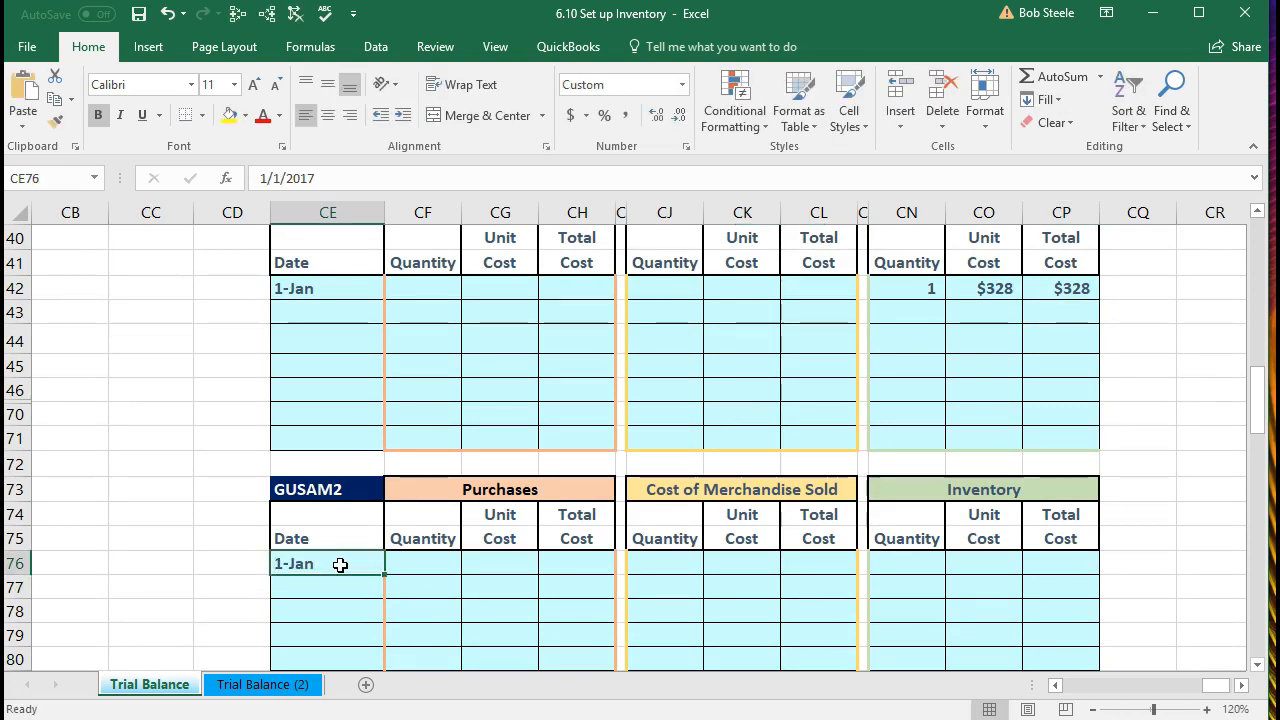
Step: Check the date's number format list without changing it, then select quantity cell CN76
{"action": "scroll", "coordinate": [340, 565], "scroll_direction": "down", "scroll_amount": 1}
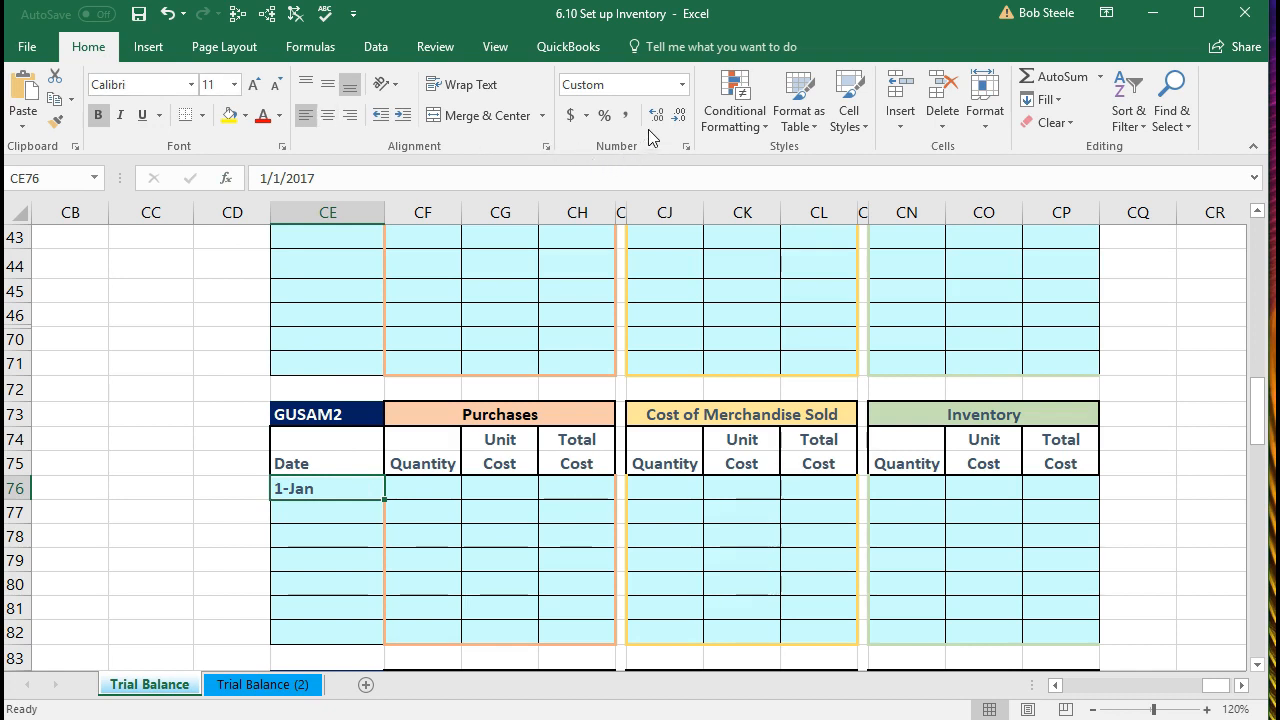
{"action": "left_click", "coordinate": [683, 85]}
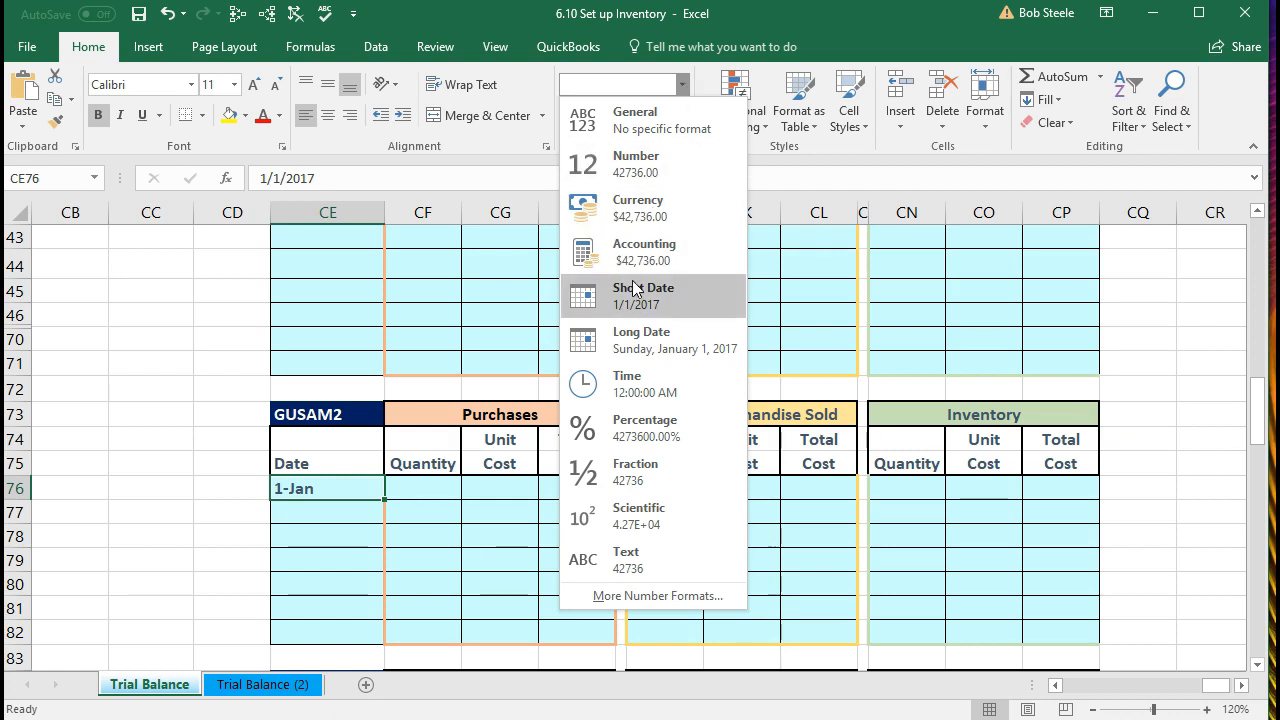
{"action": "left_click", "coordinate": [419, 494]}
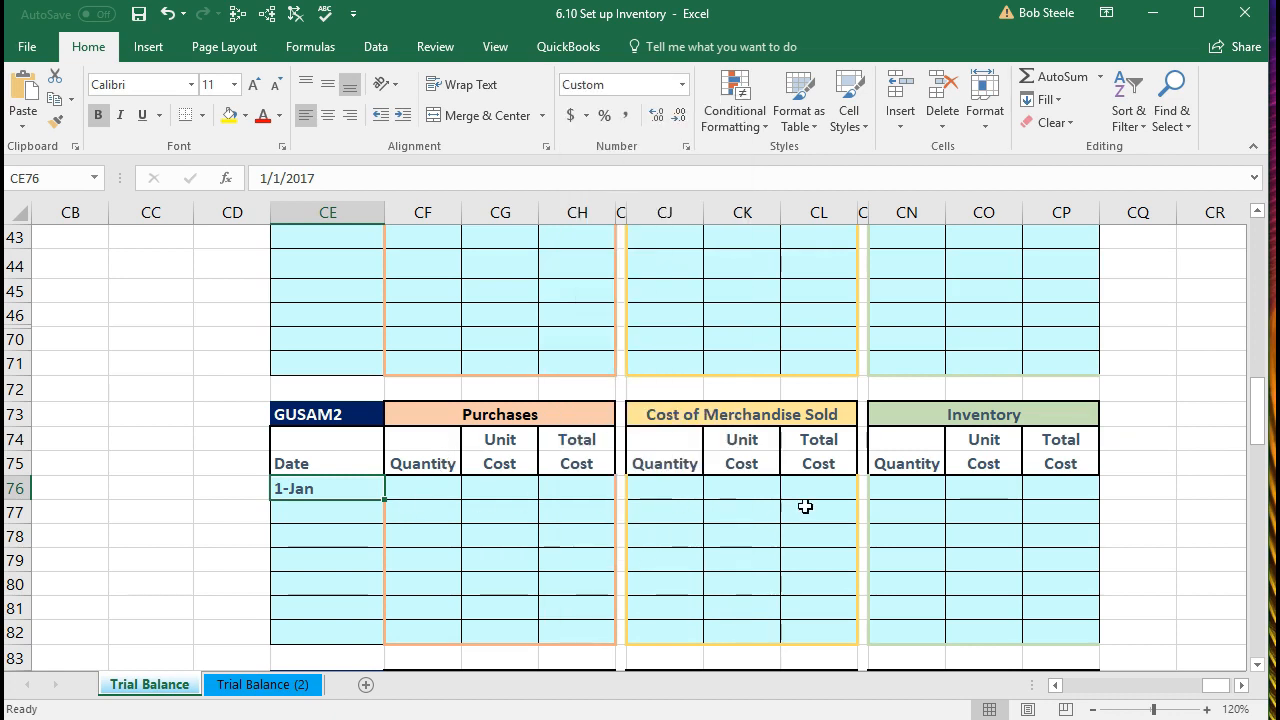
{"action": "left_click", "coordinate": [887, 488]}
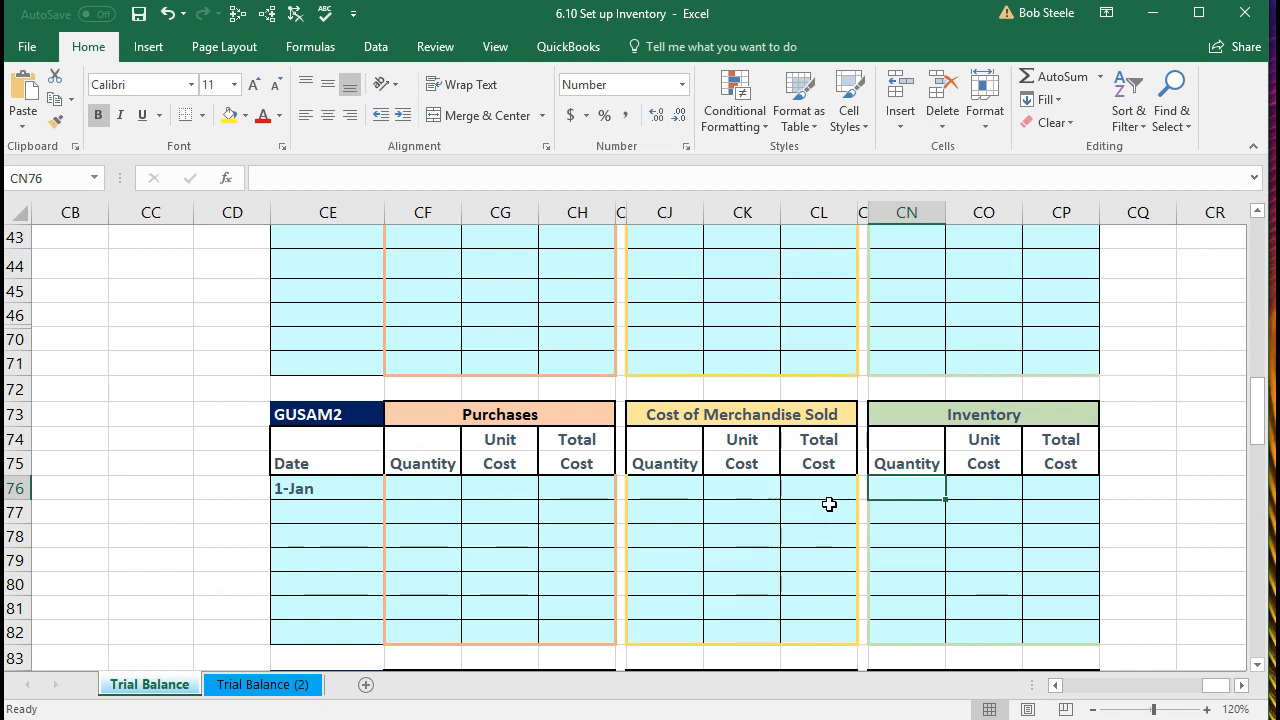
Step: Enter GUSAM2 quantity 2 and unit cost 304, with total =CN76*CO76 giving $608
{"action": "type", "text": "2"}
{"action": "key", "text": "Tab"}
{"action": "type", "text": "304"}
{"action": "key", "text": "Tab"}
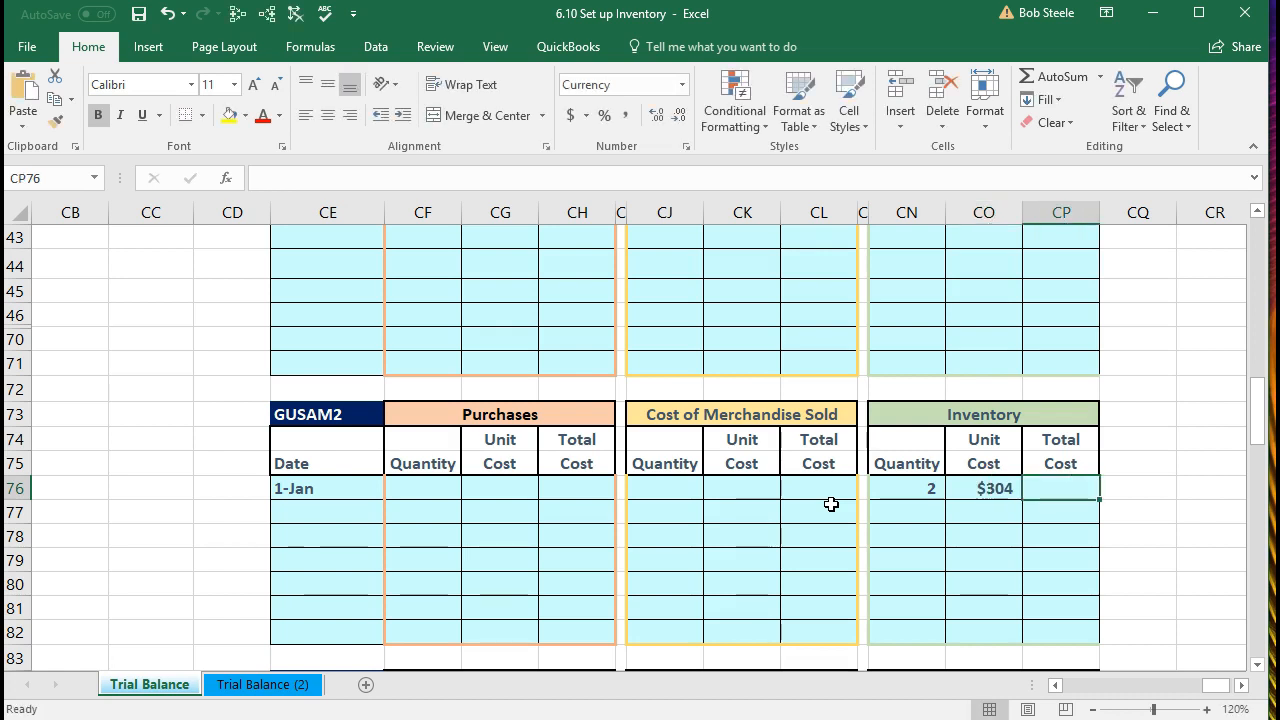
{"action": "type", "text": "="}
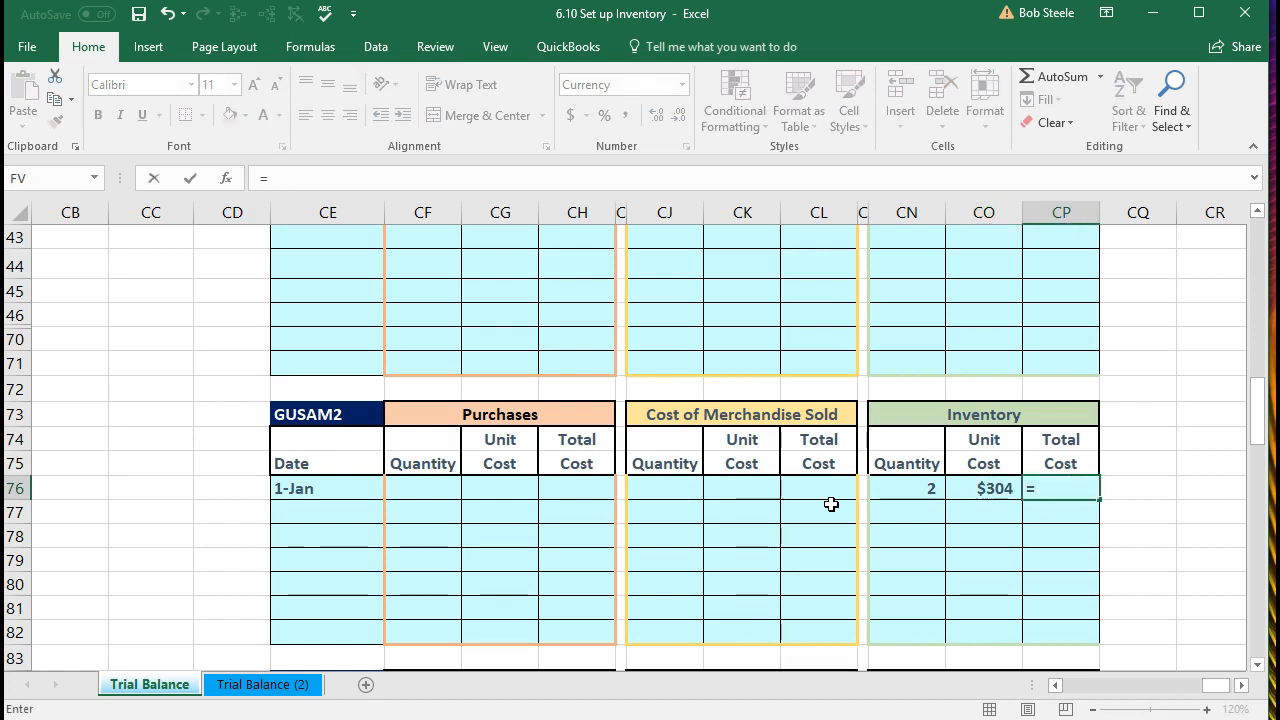
{"action": "left_click", "coordinate": [898, 487]}
{"action": "type", "text": "*"}
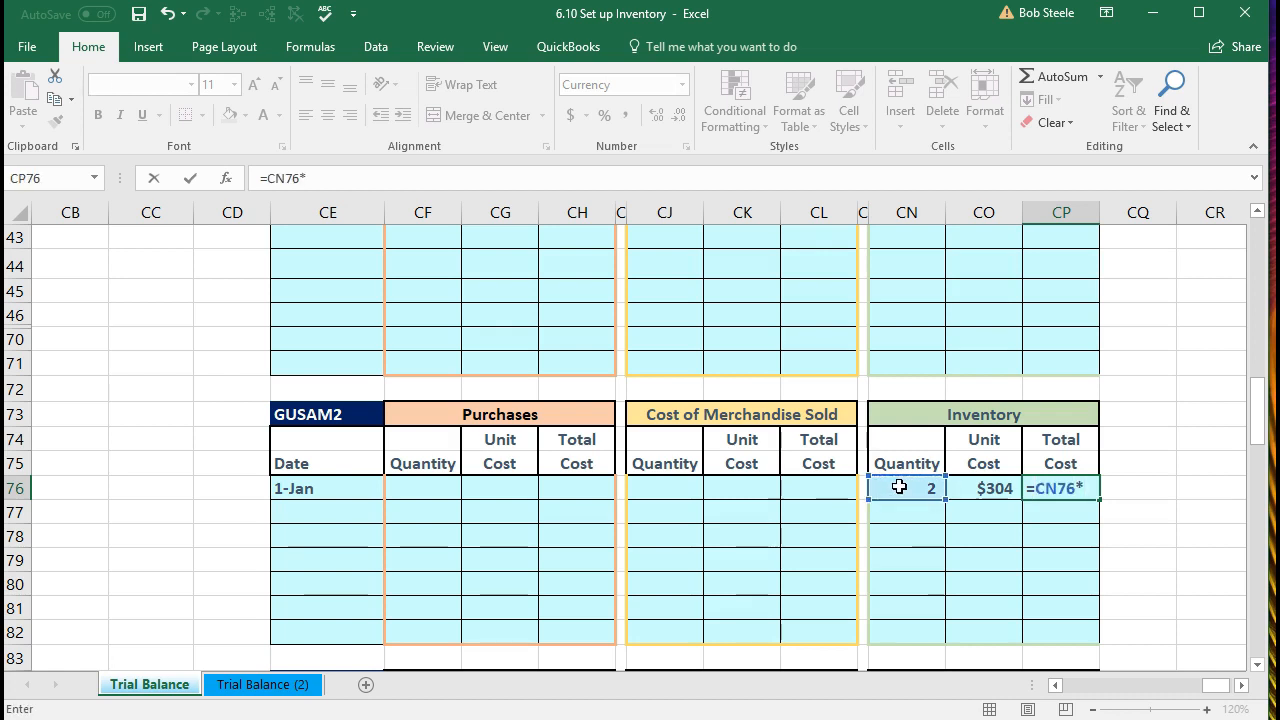
{"action": "left_click", "coordinate": [975, 487]}
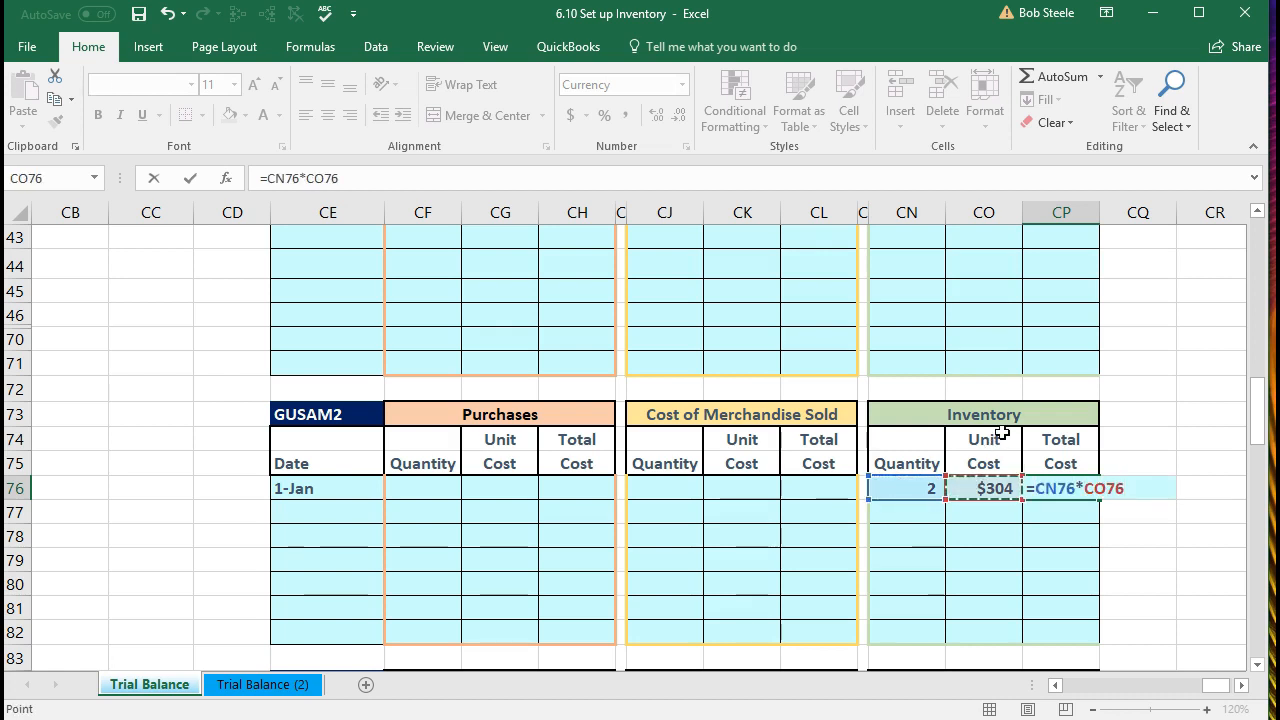
{"action": "key", "text": "Return"}
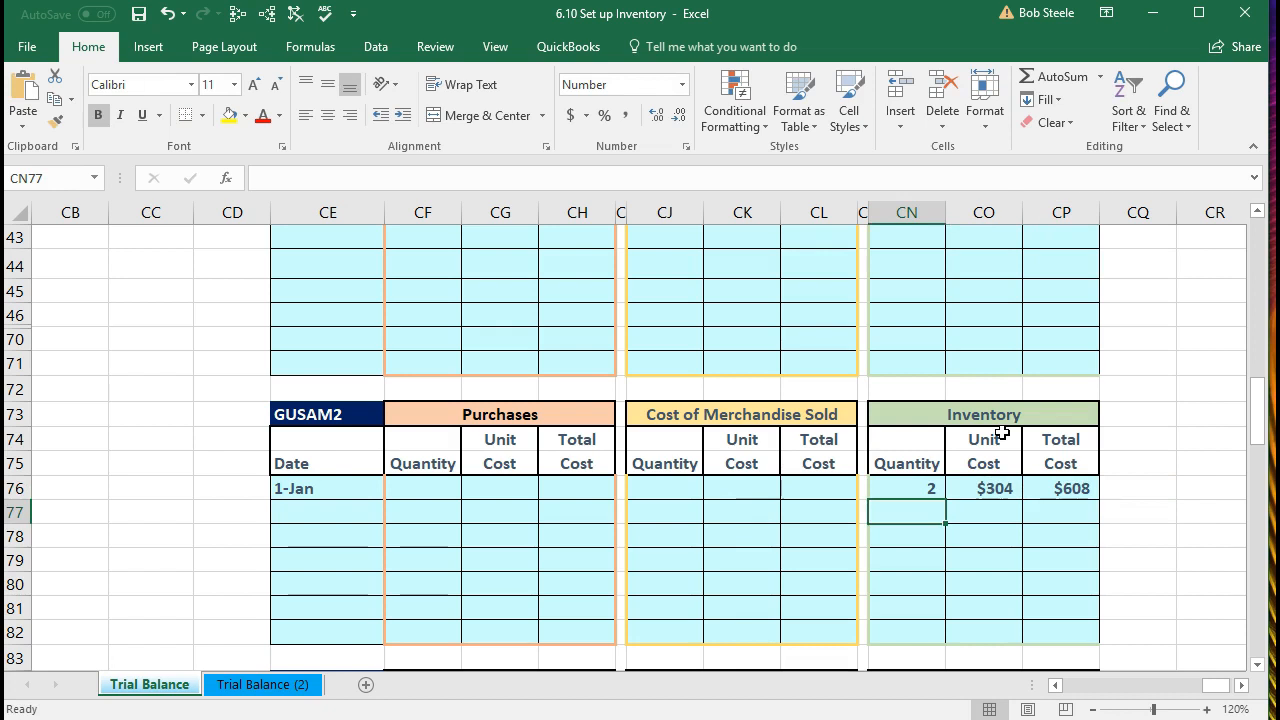
{"action": "scroll", "coordinate": [1002, 432], "scroll_direction": "down", "scroll_amount": 3}
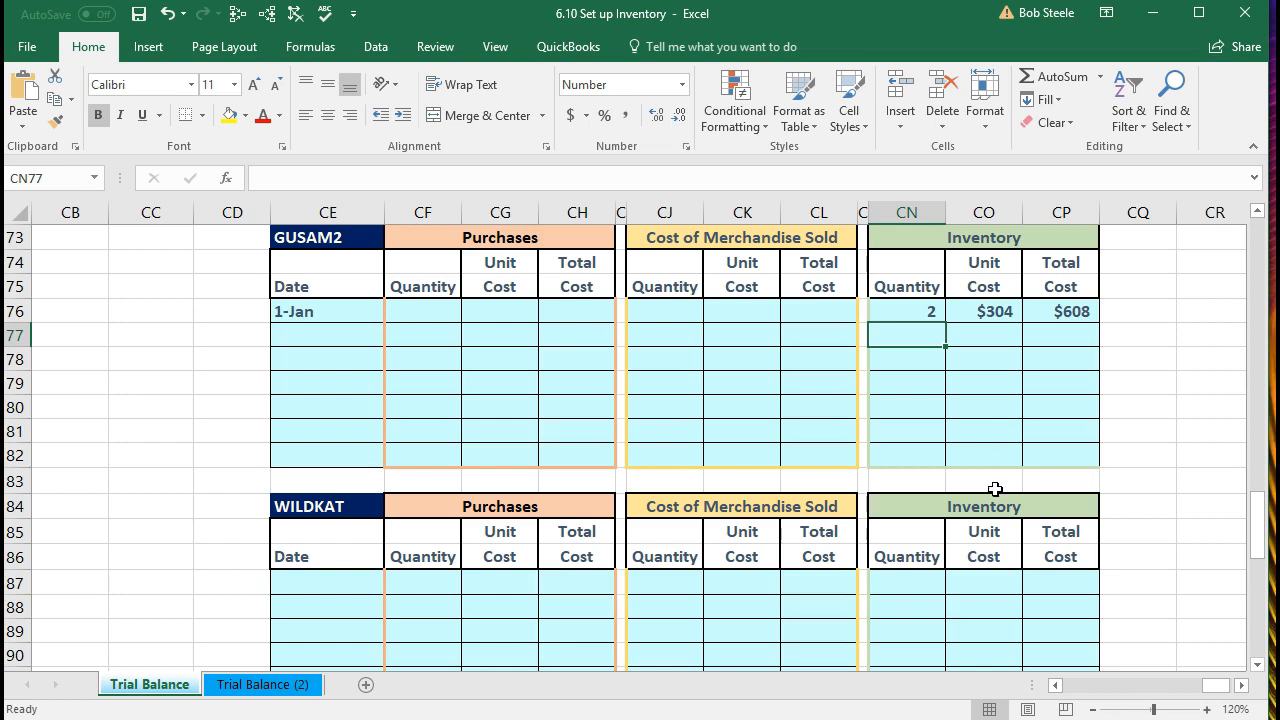
Step: Date the WILDKAT table's first row 1/1 in CE87, correcting an initial entry
{"action": "left_click", "coordinate": [328, 587]}
{"action": "type", "text": "1/1/"}
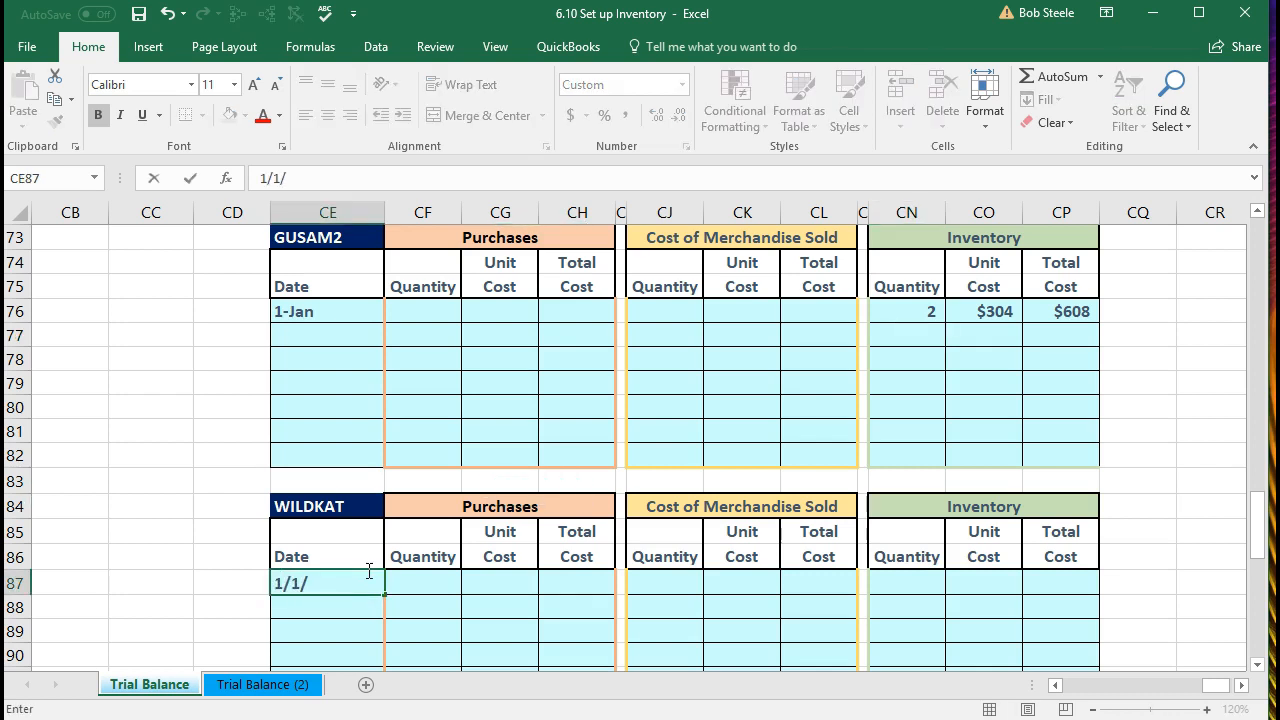
{"action": "key", "text": "Tab"}
{"action": "key", "text": "Left"}
{"action": "type", "text": "1/1"}
{"action": "key", "text": "Tab"}
{"action": "key", "text": "Tab"}
{"action": "key", "text": "Tab"}
{"action": "key", "text": "Tab"}
{"action": "key", "text": "Tab"}
{"action": "key", "text": "Tab"}
Step: Enter WILDKAT quantity 2 and unit cost 320, with total =CN87*CO87 giving $640
{"action": "key", "text": "Tab"}
{"action": "key", "text": "Tab"}
{"action": "key", "text": "Tab"}
{"action": "type", "text": "2"}
{"action": "key", "text": "Tab"}
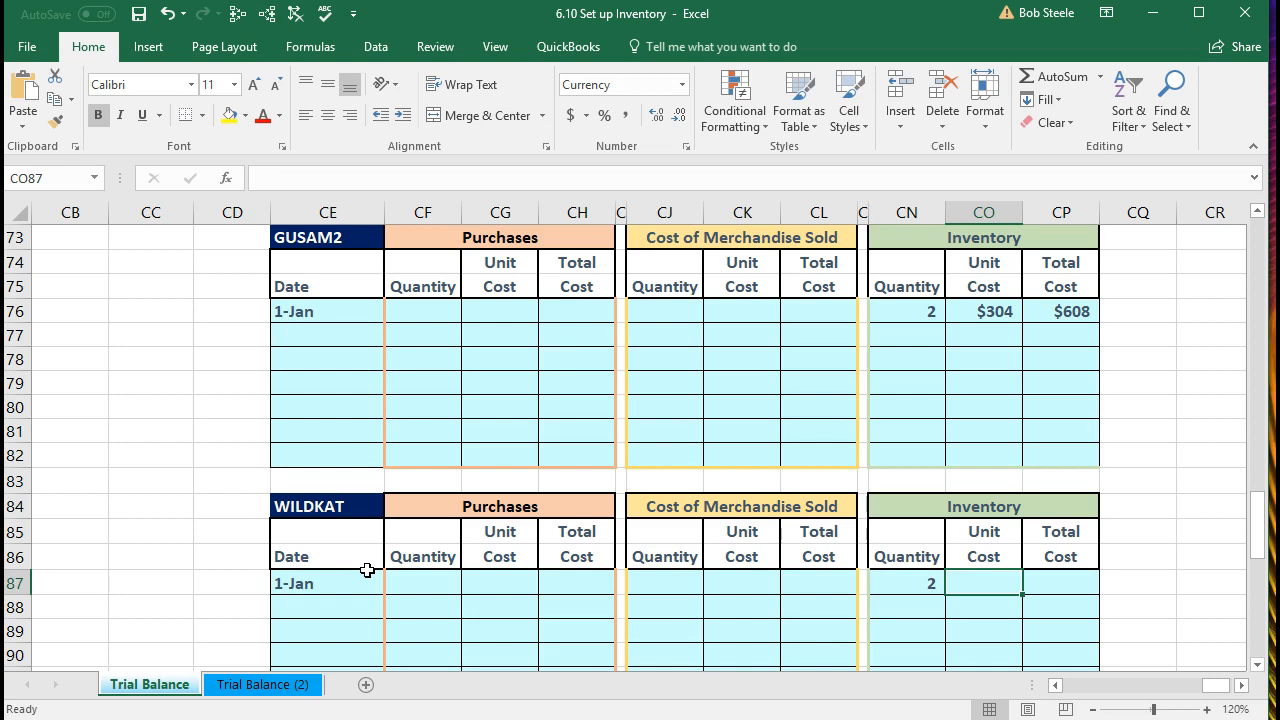
{"action": "type", "text": "320"}
{"action": "key", "text": "Tab"}
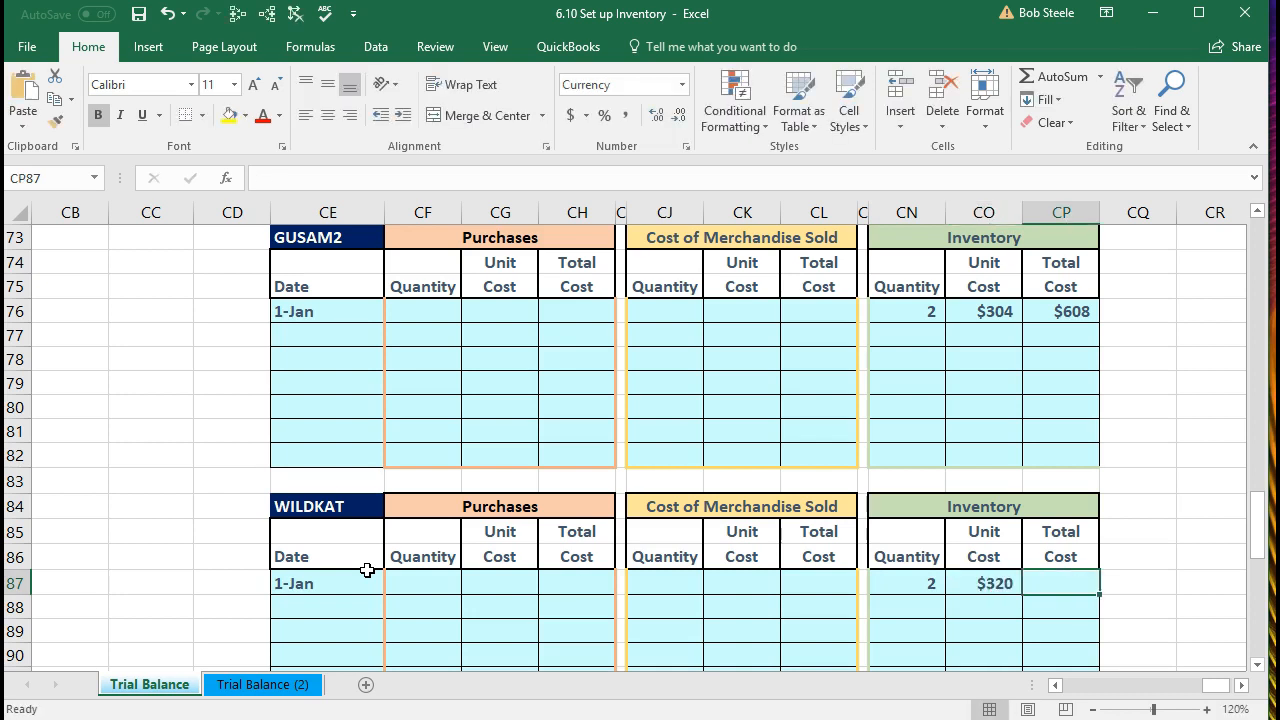
{"action": "type", "text": "="}
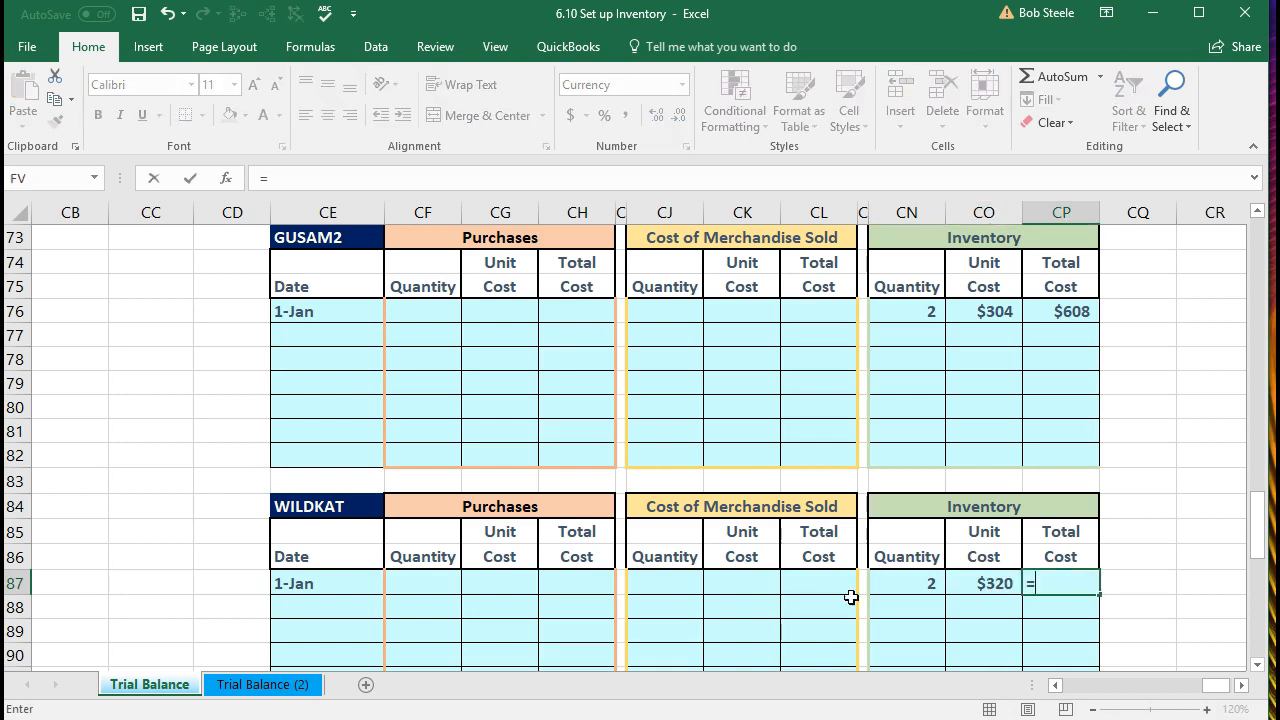
{"action": "left_click", "coordinate": [878, 583]}
{"action": "type", "text": "*"}
{"action": "left_click", "coordinate": [993, 578]}
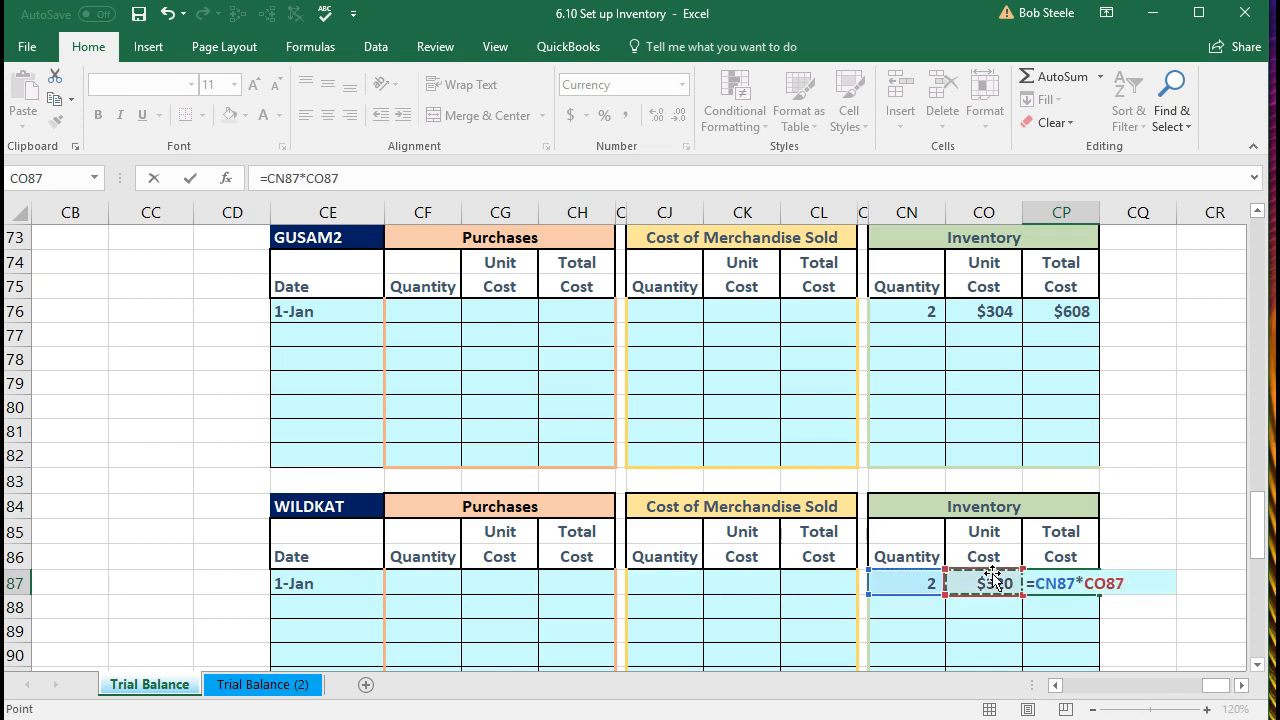
{"action": "key", "text": "Return"}
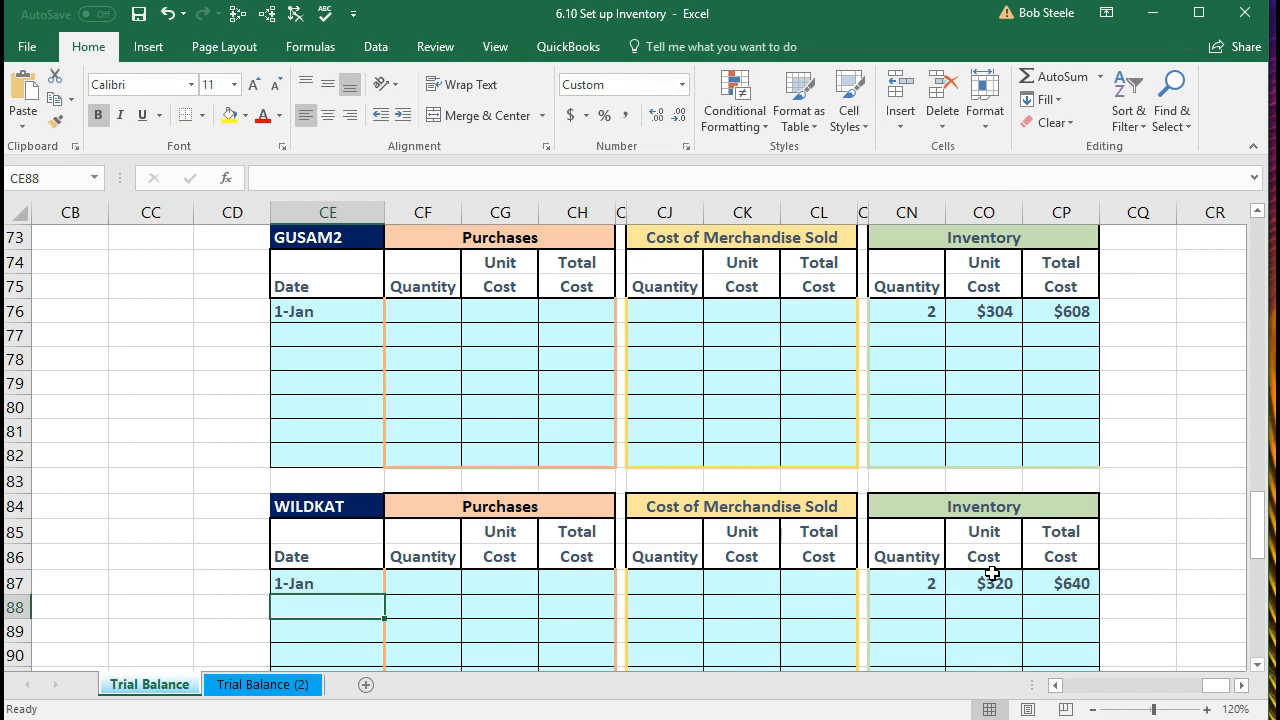
{"action": "scroll", "coordinate": [991, 573], "scroll_direction": "down", "scroll_amount": 3}
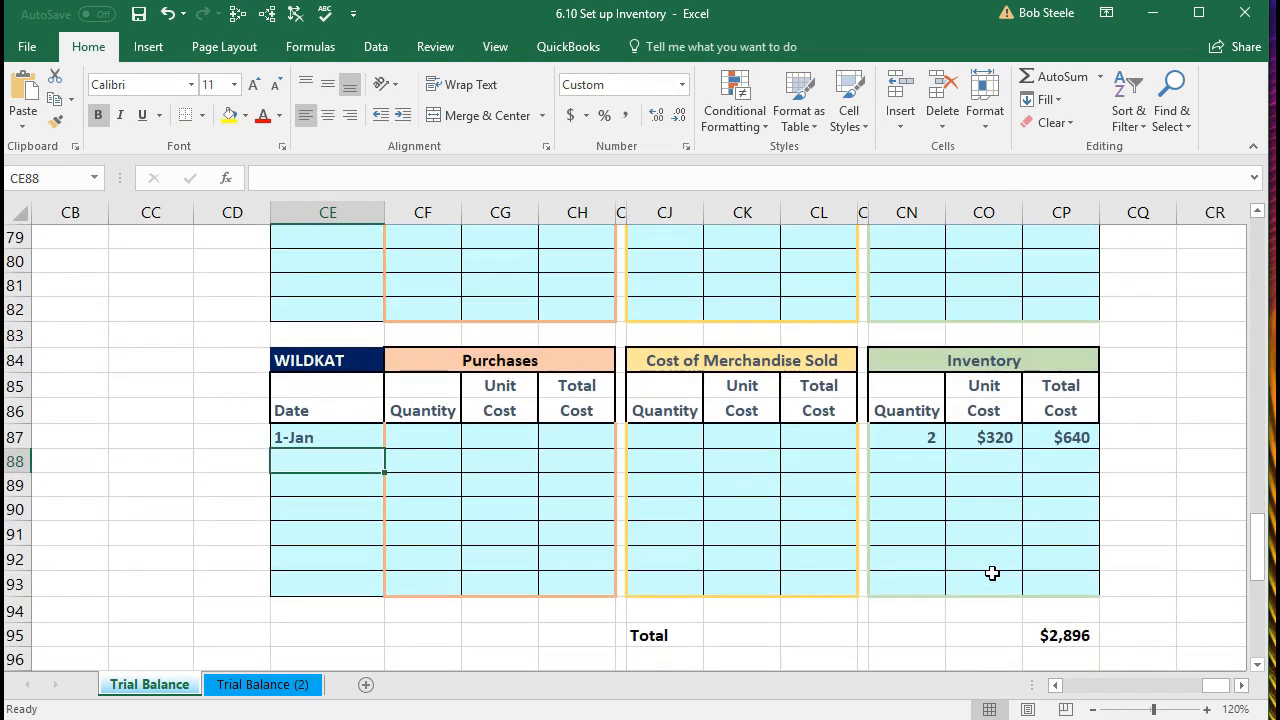
{"action": "left_click", "coordinate": [1062, 564]}
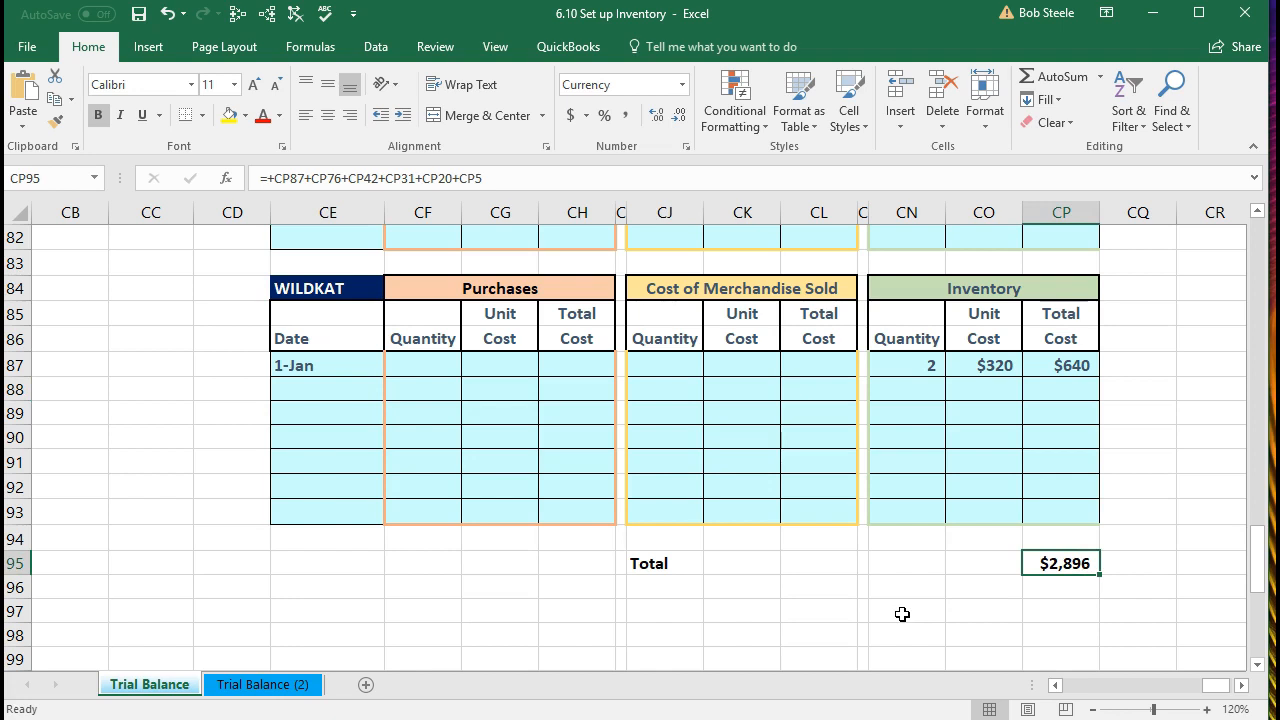
{"action": "double_click", "coordinate": [1052, 563]}
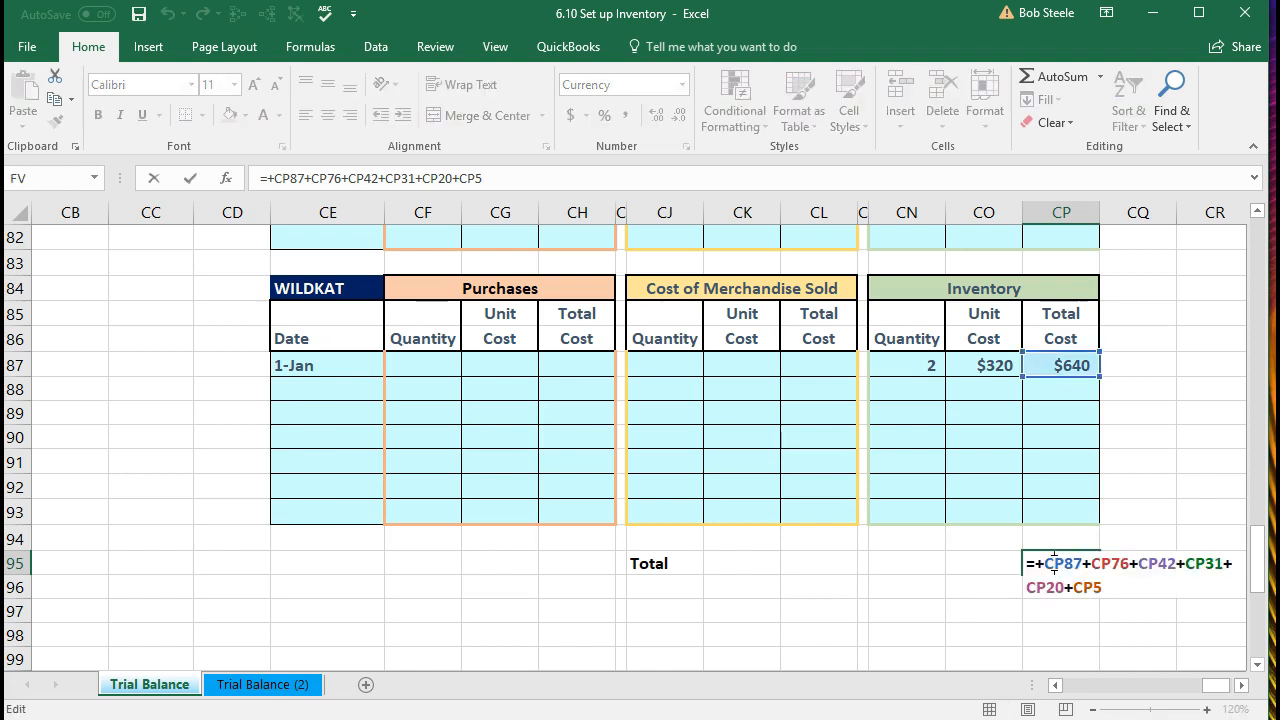
{"action": "scroll", "coordinate": [1052, 563], "scroll_direction": "up", "scroll_amount": 20}
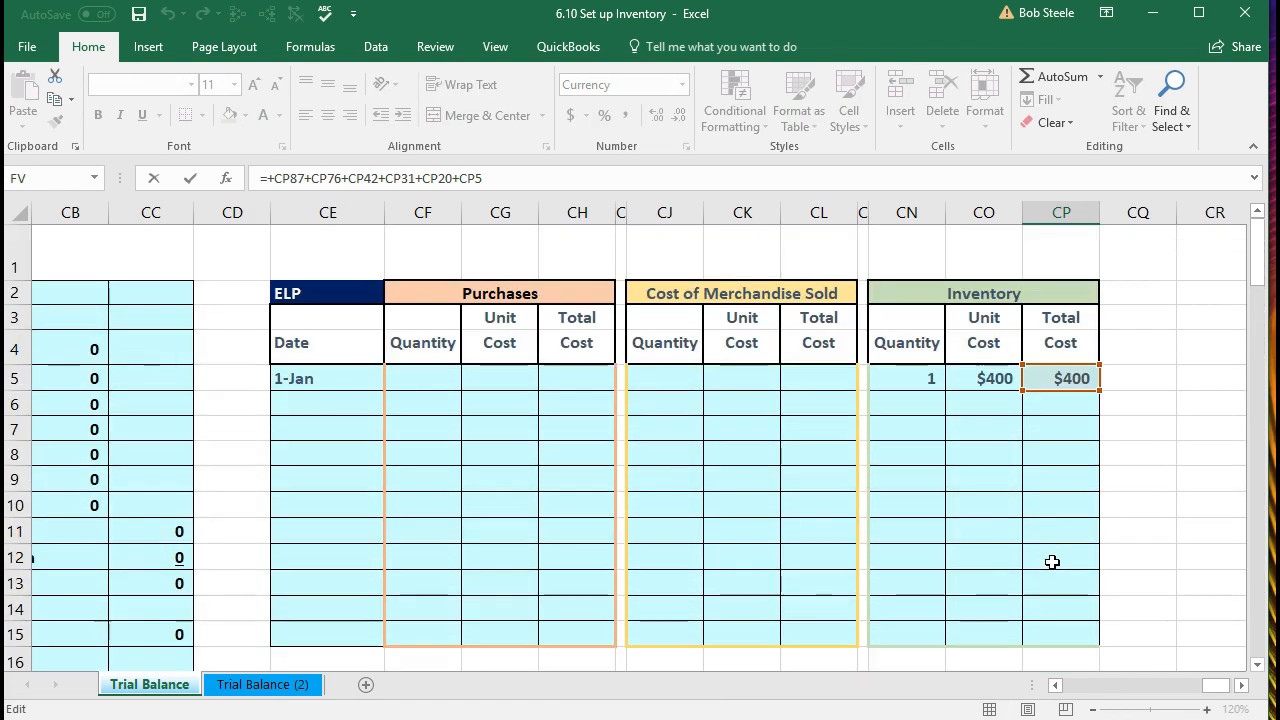
{"action": "scroll", "coordinate": [1141, 517], "scroll_direction": "down", "scroll_amount": 3}
{"action": "scroll", "coordinate": [1141, 517], "scroll_direction": "down", "scroll_amount": 6}
{"action": "scroll", "coordinate": [1141, 517], "scroll_direction": "down", "scroll_amount": 5}
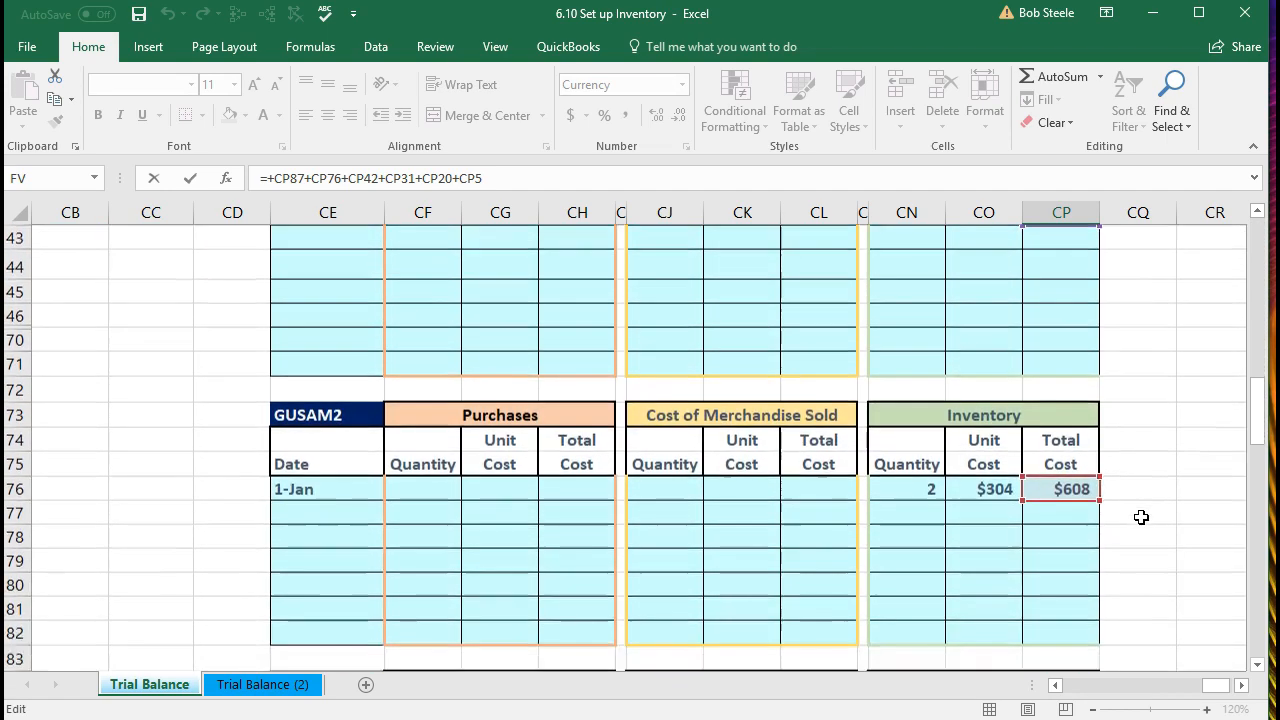
{"action": "scroll", "coordinate": [1141, 517], "scroll_direction": "down", "scroll_amount": 6}
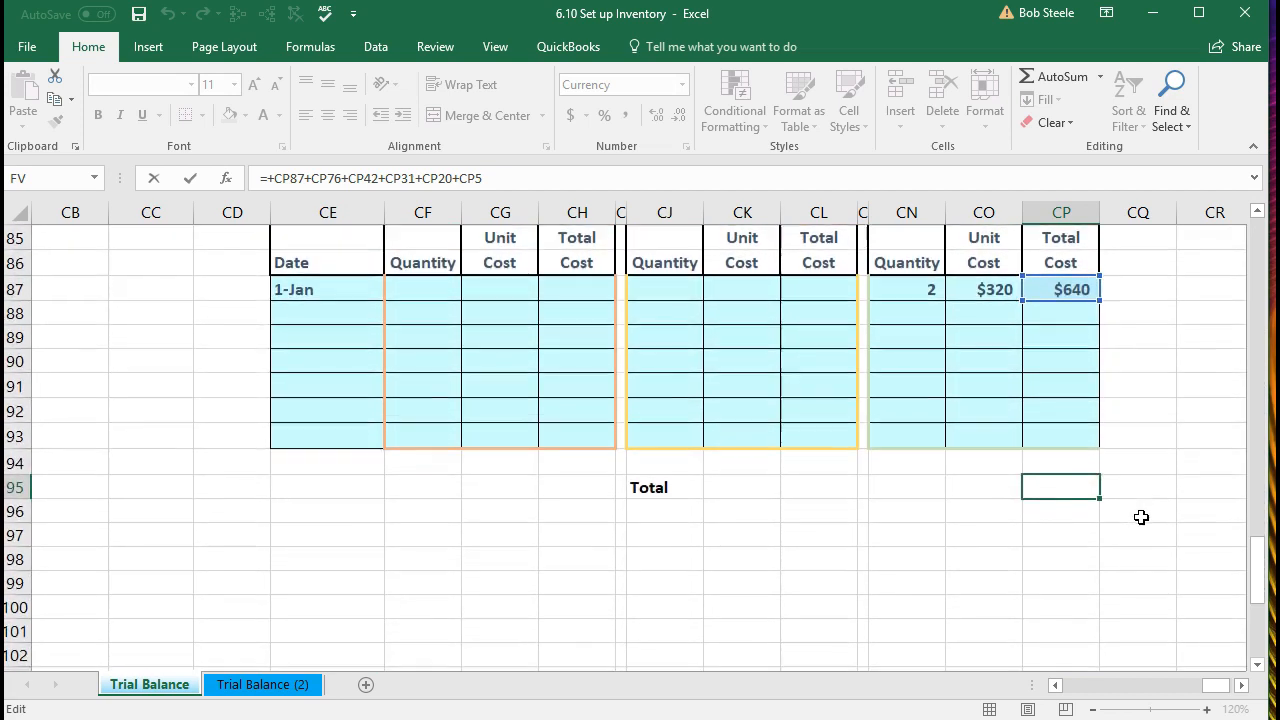
{"action": "key", "text": "Return"}
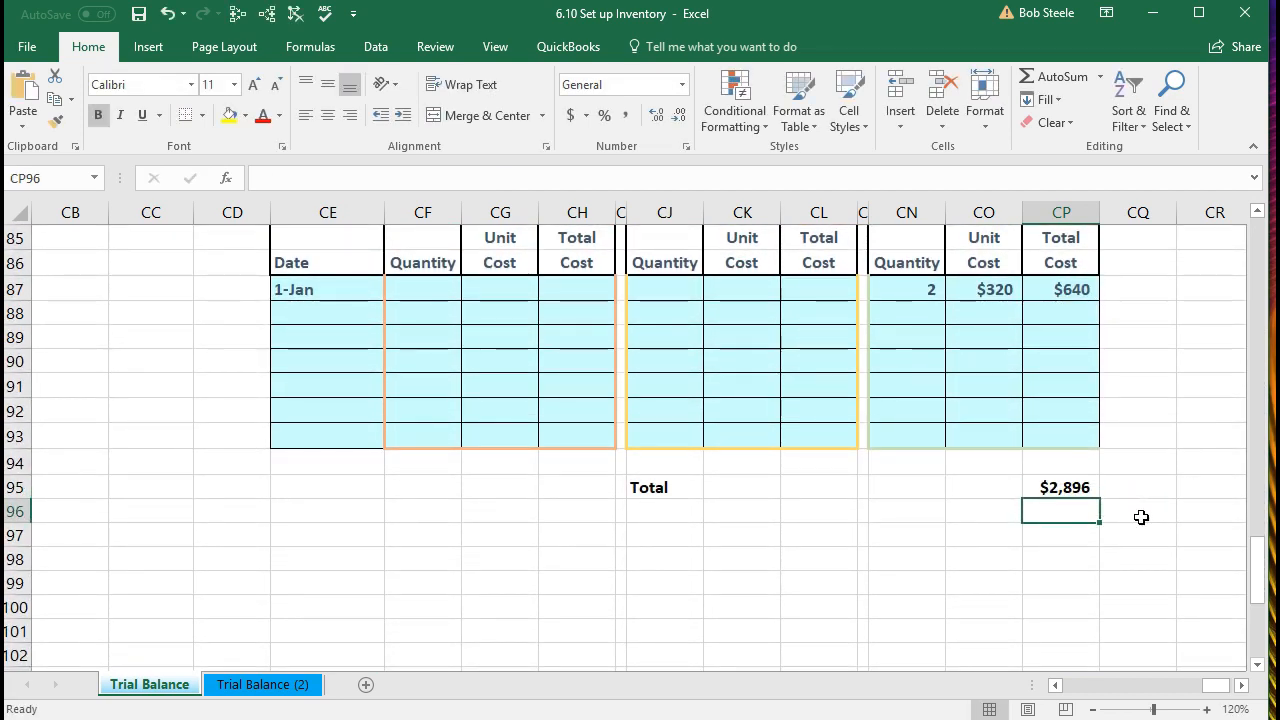
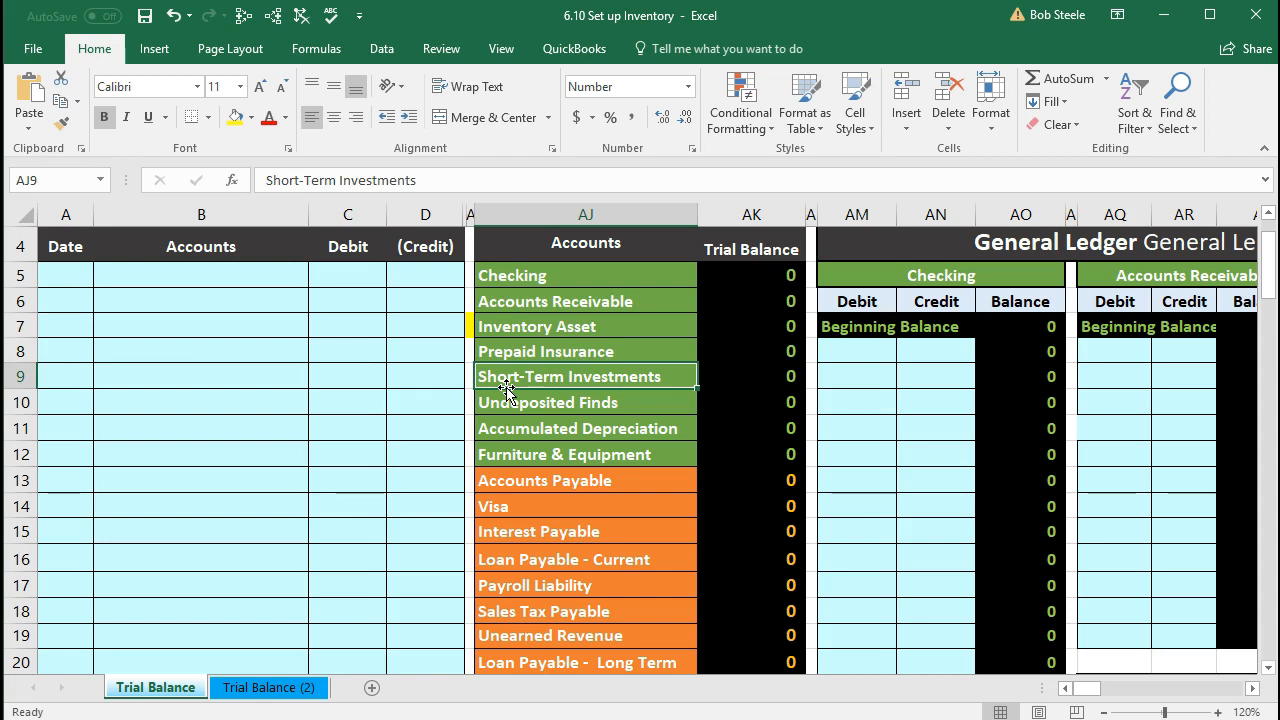
Step: Move along row 7 past the ledgers and statements to the ELP inventory table, up to row 1
{"action": "left_click", "coordinate": [467, 324]}
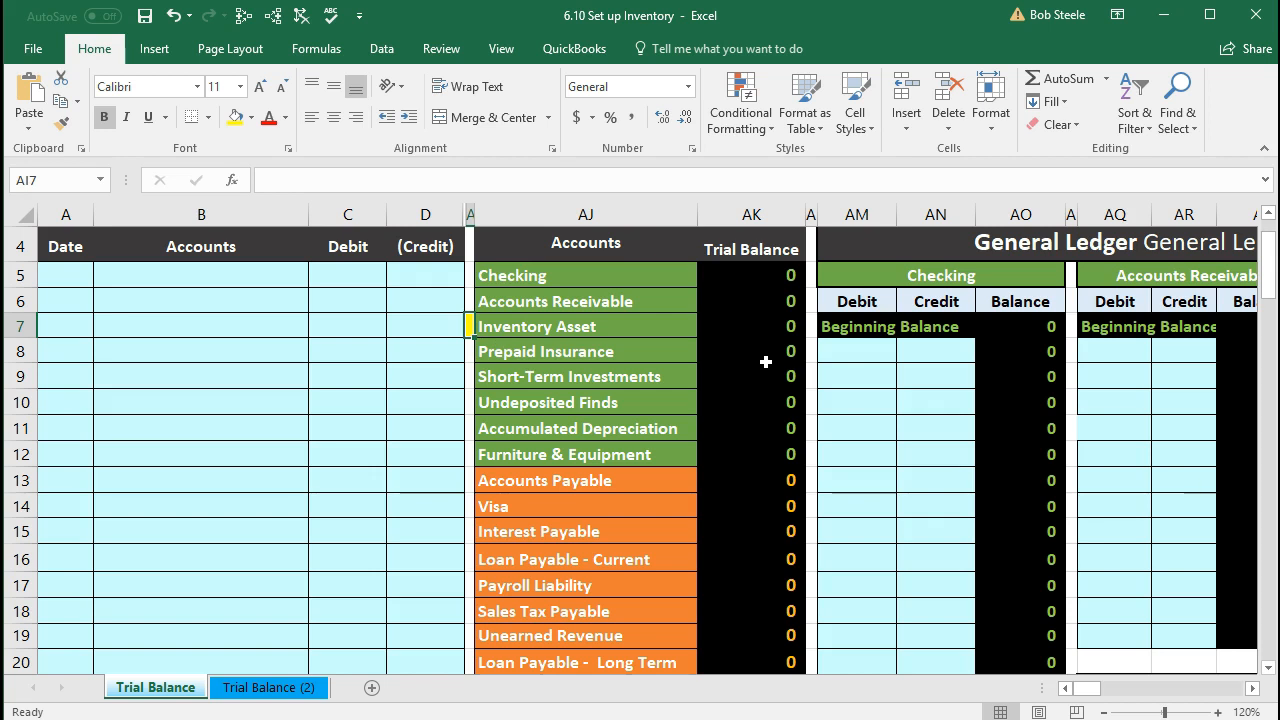
{"action": "key", "text": "Right"}
{"action": "key", "text": "Right"}
{"action": "key", "text": "Right"}
{"action": "key", "text": "Right"}
{"action": "key", "text": "Right"}
{"action": "key", "text": "Right"}
{"action": "key", "text": "Right"}
{"action": "key", "text": "Right"}
{"action": "key", "text": "Right"}
{"action": "key", "text": "Right"}
{"action": "key", "text": "Right"}
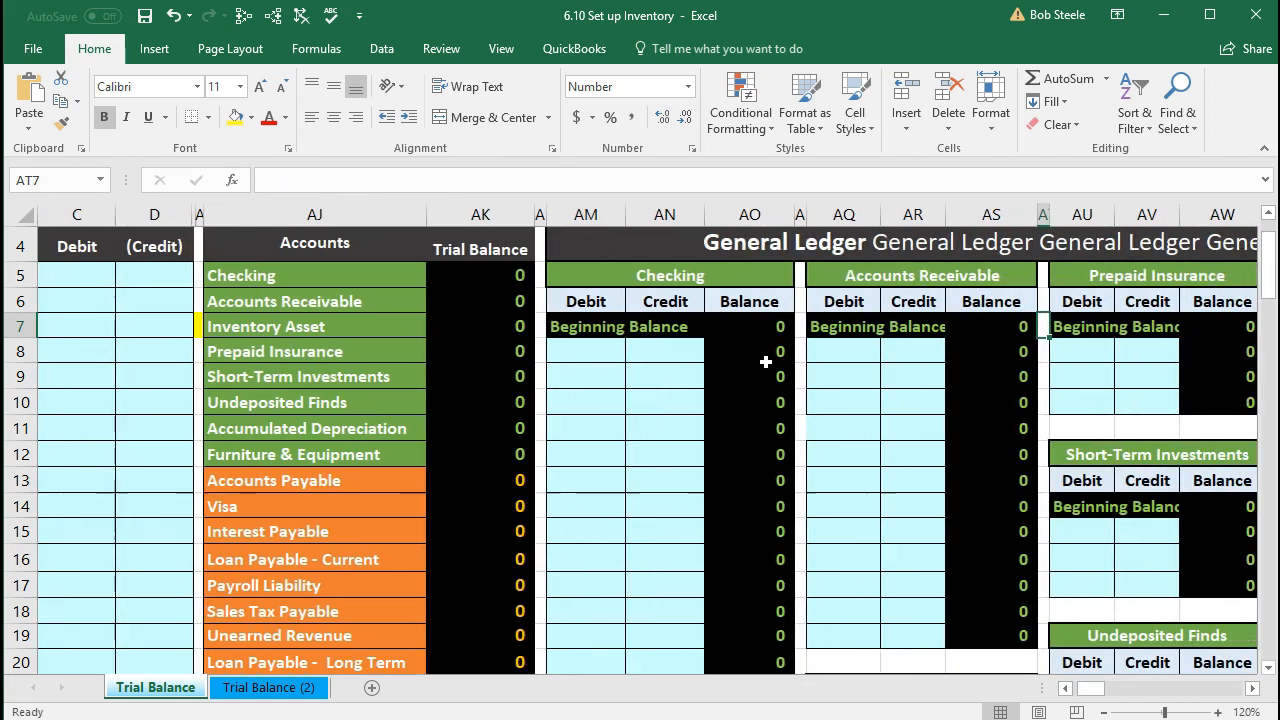
{"action": "key", "text": "Right"}
{"action": "key", "text": "Right"}
{"action": "key", "text": "Right"}
{"action": "key", "text": "Right"}
{"action": "key", "text": "Right"}
{"action": "key", "text": "Right"}
{"action": "key", "text": "Right"}
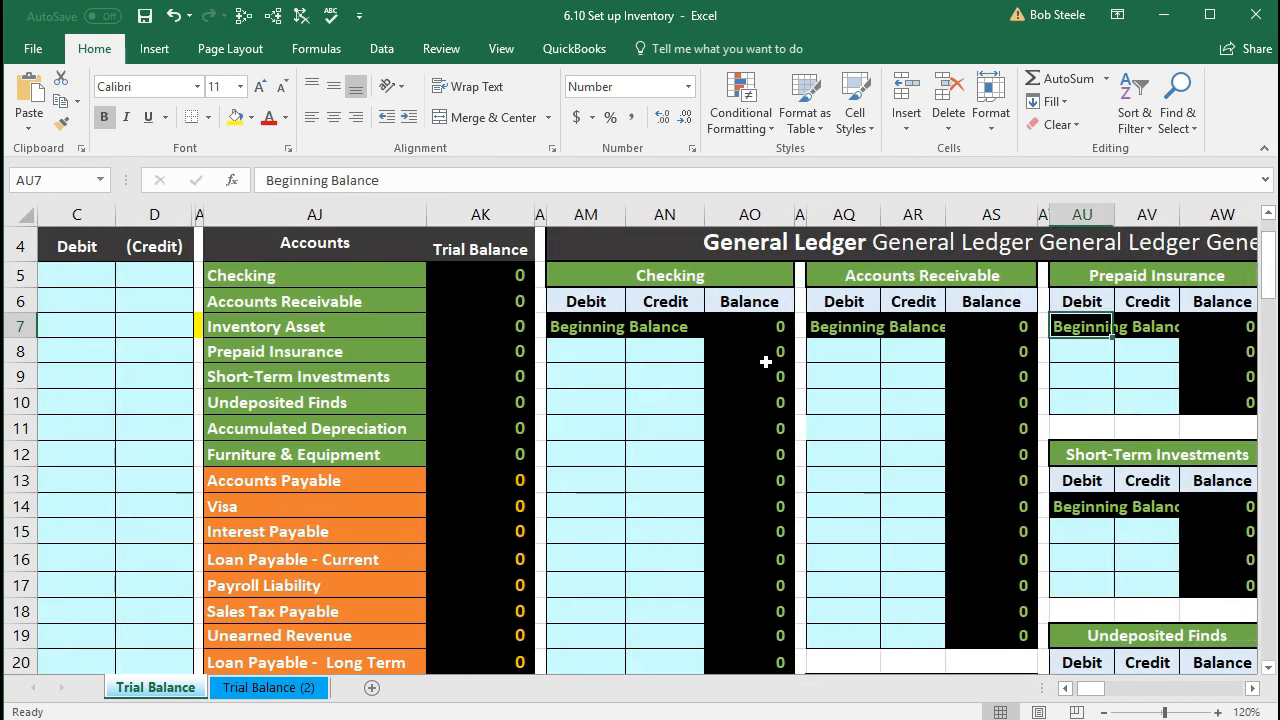
{"action": "key", "text": "Right"}
{"action": "key", "text": "Right"}
{"action": "key", "text": "Right"}
{"action": "key", "text": "Right"}
{"action": "key", "text": "Right"}
{"action": "key", "text": "Right"}
{"action": "key", "text": "Right"}
{"action": "key", "text": "Right"}
{"action": "key", "text": "Right"}
{"action": "key", "text": "Right"}
{"action": "key", "text": "Right"}
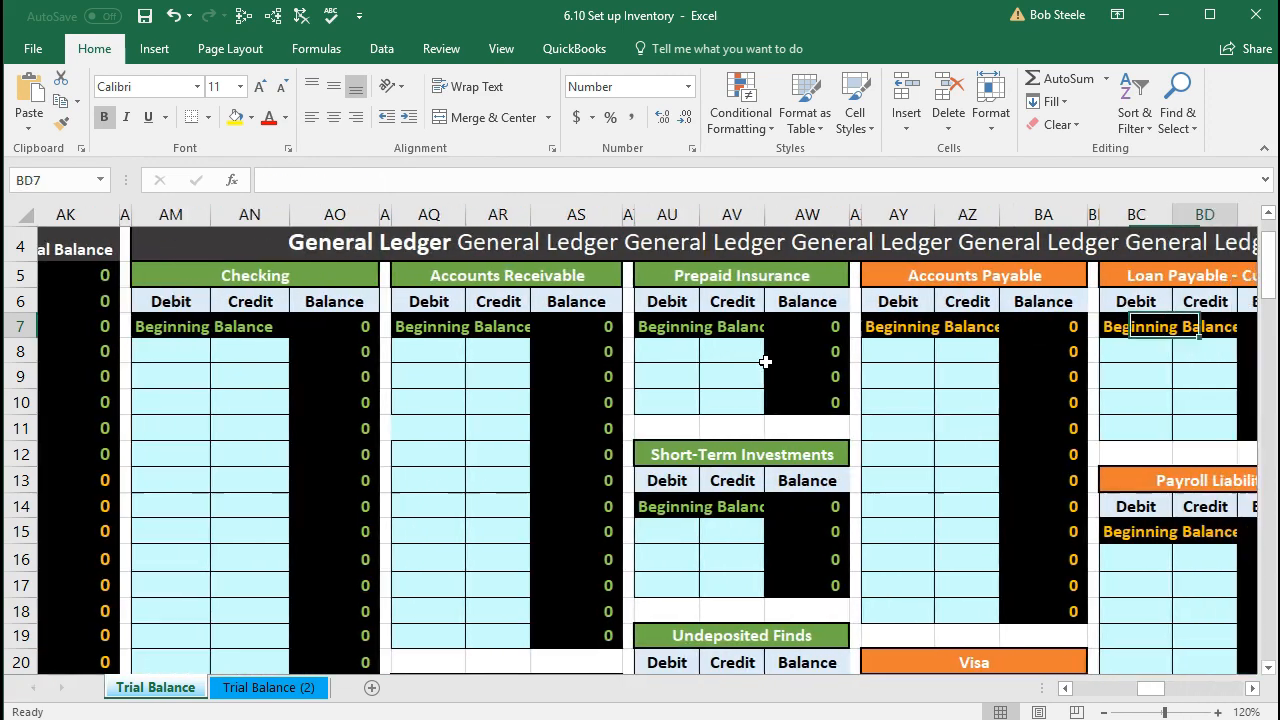
{"action": "key", "text": "Right"}
{"action": "key", "text": "Right"}
{"action": "key", "text": "Right"}
{"action": "key", "text": "Right"}
{"action": "key", "text": "Right"}
{"action": "key", "text": "Right"}
{"action": "key", "text": "Right"}
{"action": "key", "text": "Right"}
{"action": "key", "text": "Right"}
{"action": "key", "text": "Right"}
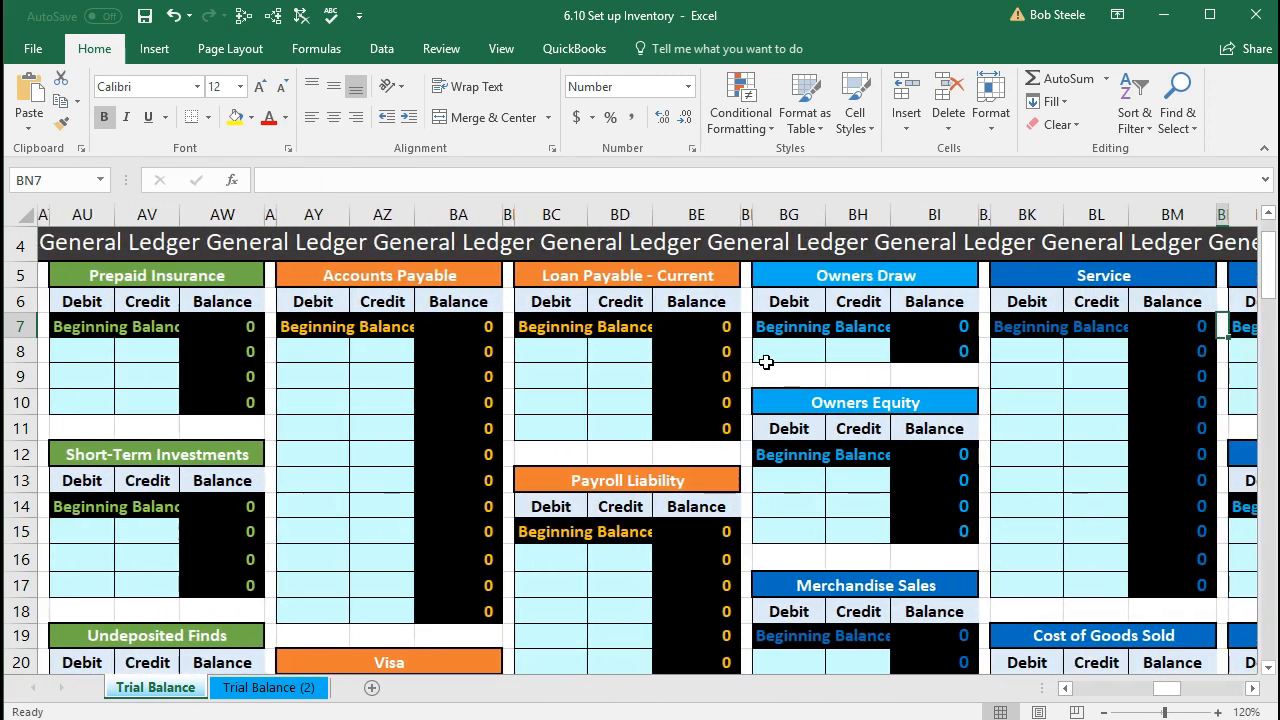
{"action": "key", "text": "Right"}
{"action": "key", "text": "Right"}
{"action": "key", "text": "Right"}
{"action": "key", "text": "Right"}
{"action": "key", "text": "Right"}
{"action": "key", "text": "Right"}
{"action": "key", "text": "Right"}
{"action": "key", "text": "Right"}
{"action": "key", "text": "Right"}
{"action": "key", "text": "Right"}
{"action": "key", "text": "Right"}
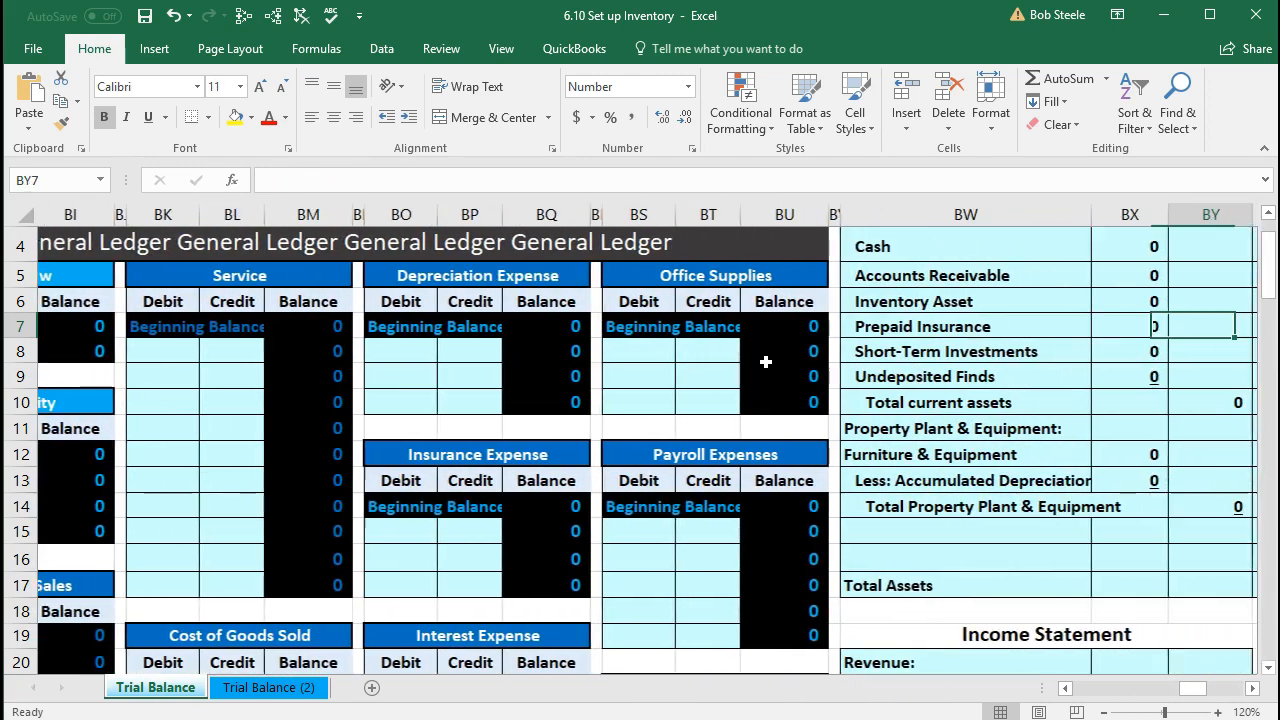
{"action": "key", "text": "Right"}
{"action": "key", "text": "Right"}
{"action": "key", "text": "Right"}
{"action": "key", "text": "Right"}
{"action": "key", "text": "Right"}
{"action": "key", "text": "Right"}
{"action": "key", "text": "Right"}
{"action": "key", "text": "Right"}
{"action": "key", "text": "Right"}
{"action": "key", "text": "Right"}
{"action": "key", "text": "Right"}
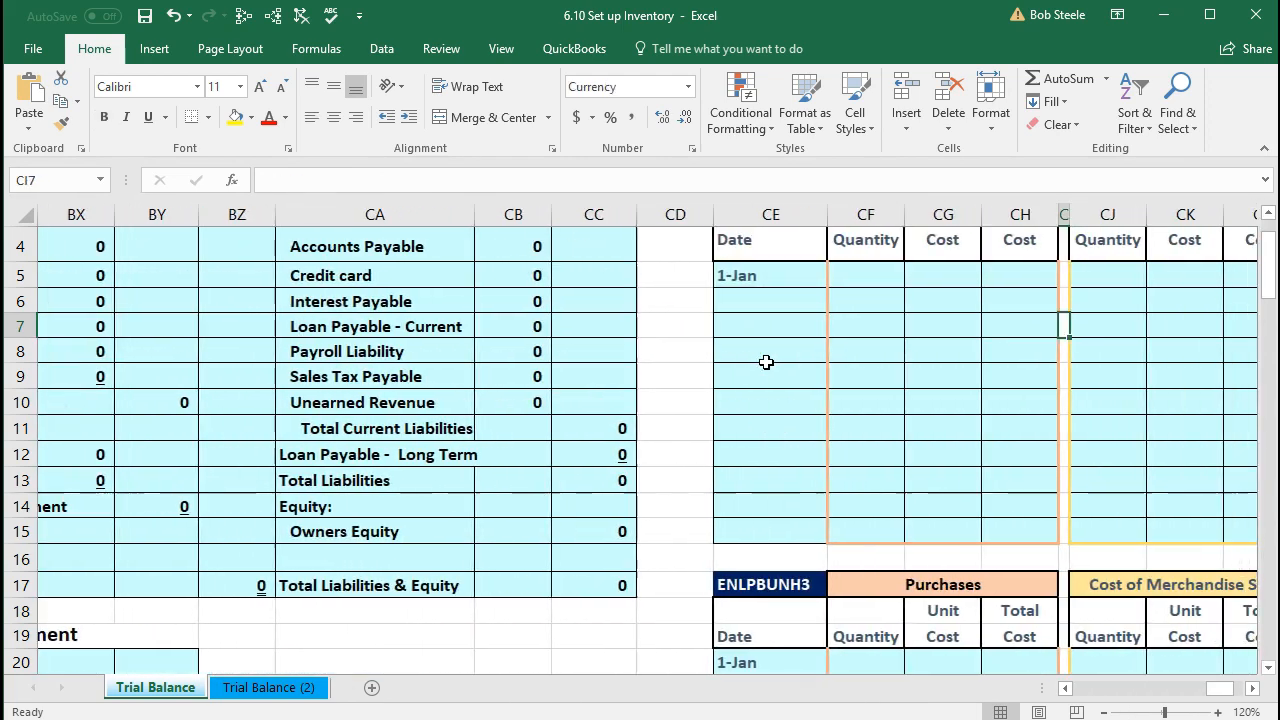
{"action": "key", "text": "Right"}
{"action": "key", "text": "Right"}
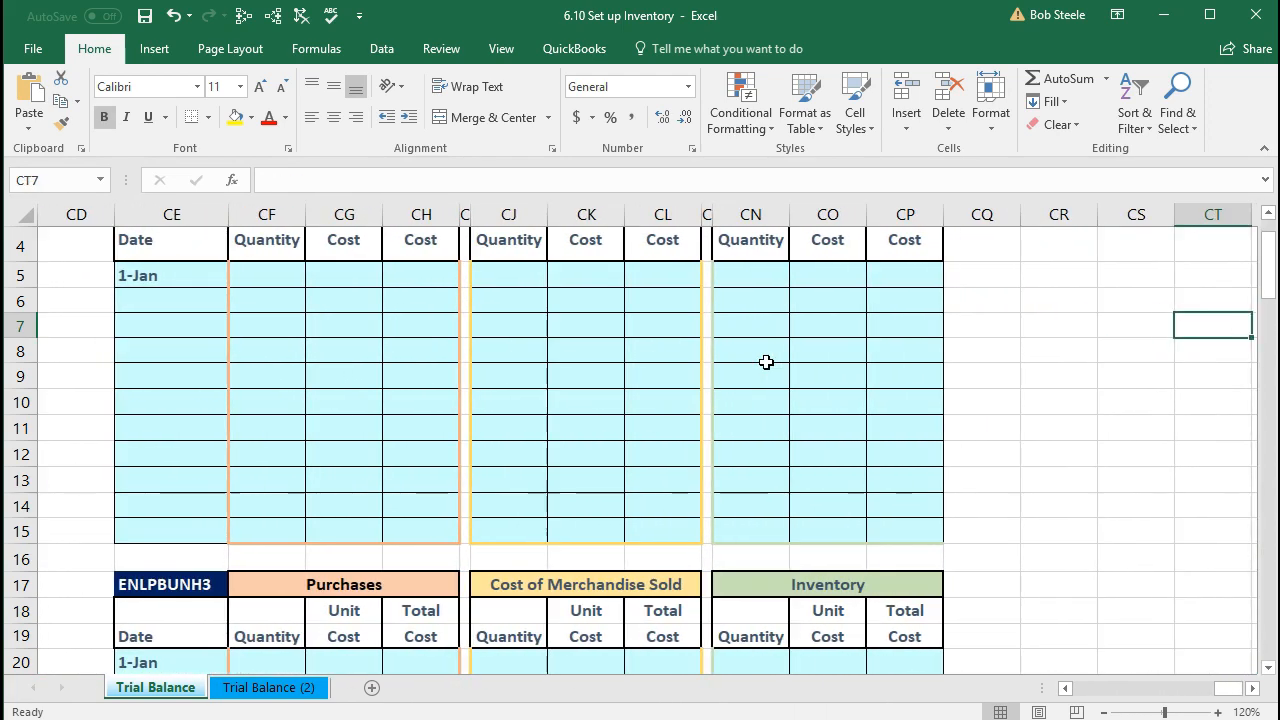
{"action": "scroll", "coordinate": [766, 362], "scroll_direction": "up", "scroll_amount": 1}
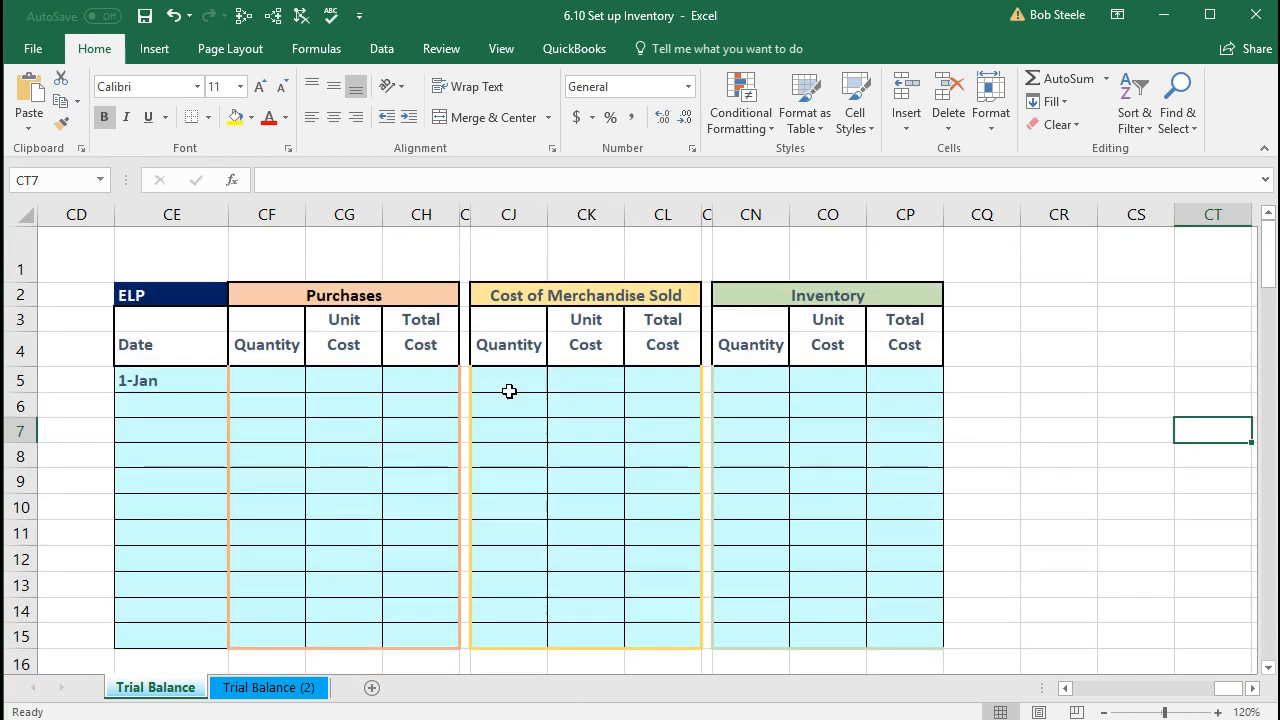
{"action": "left_click", "coordinate": [507, 389]}
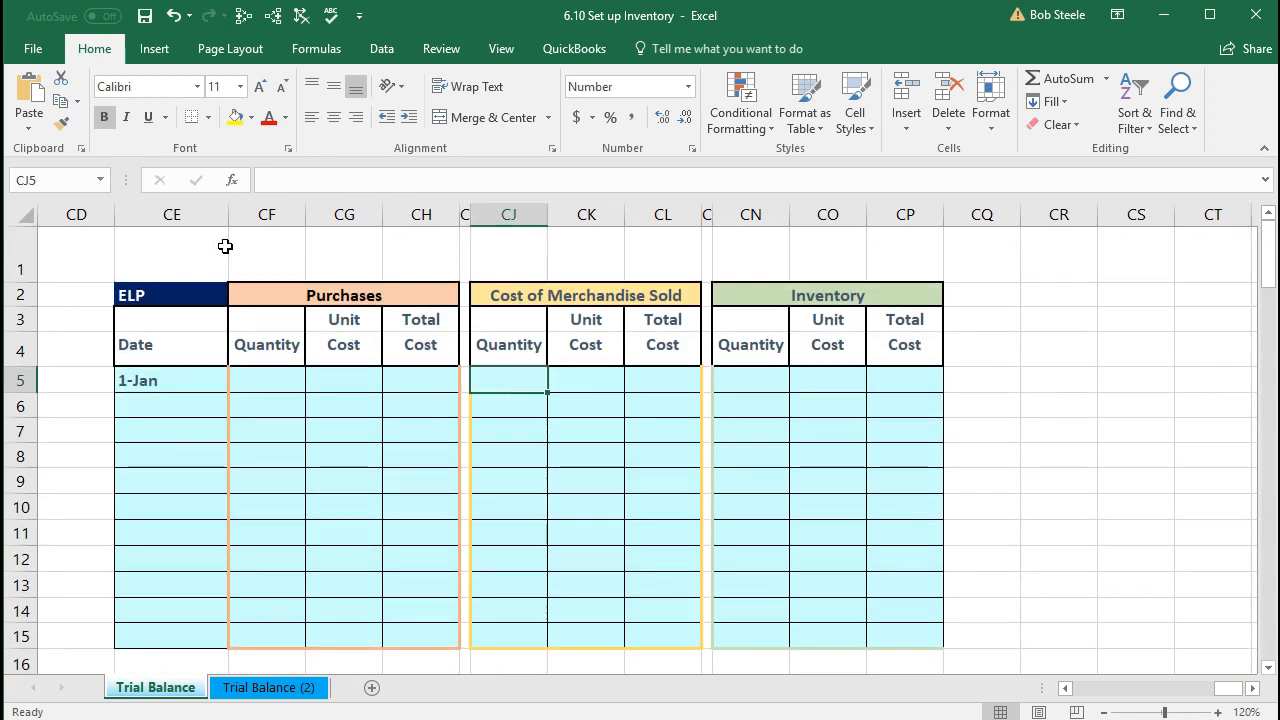
{"action": "left_click", "coordinate": [198, 216]}
{"action": "left_click", "coordinate": [177, 378]}
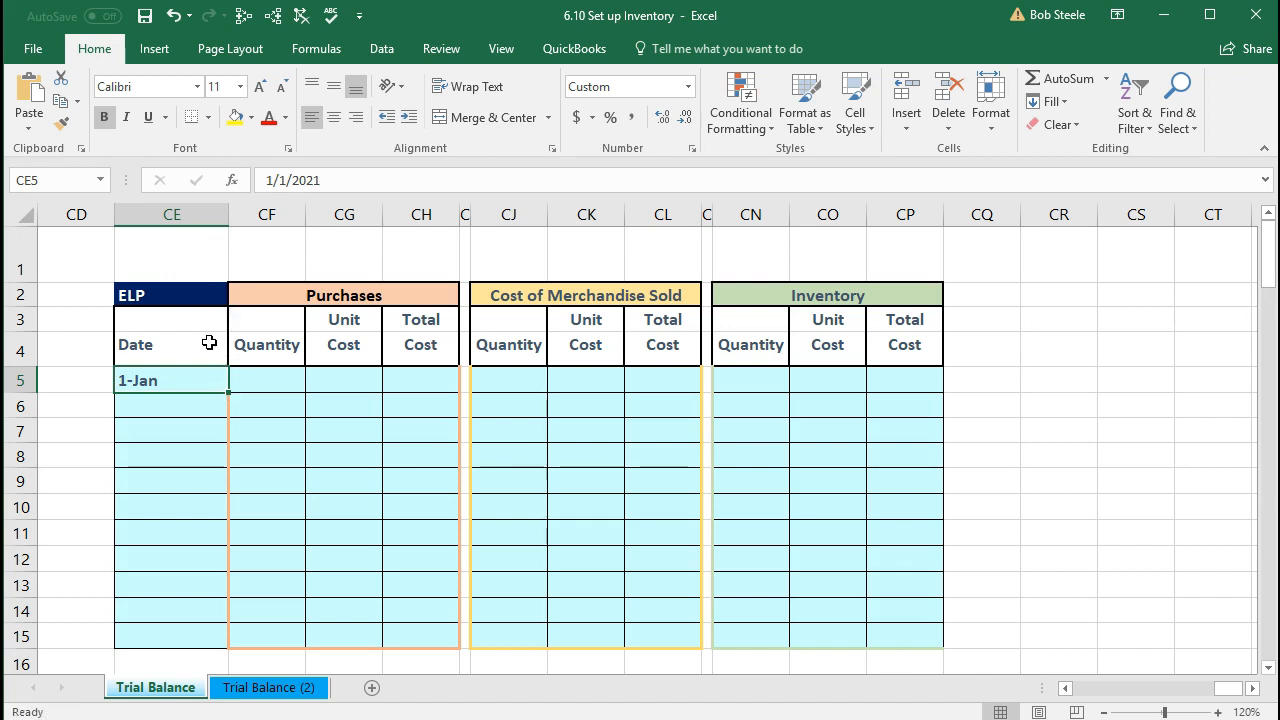
{"action": "left_click", "coordinate": [264, 488]}
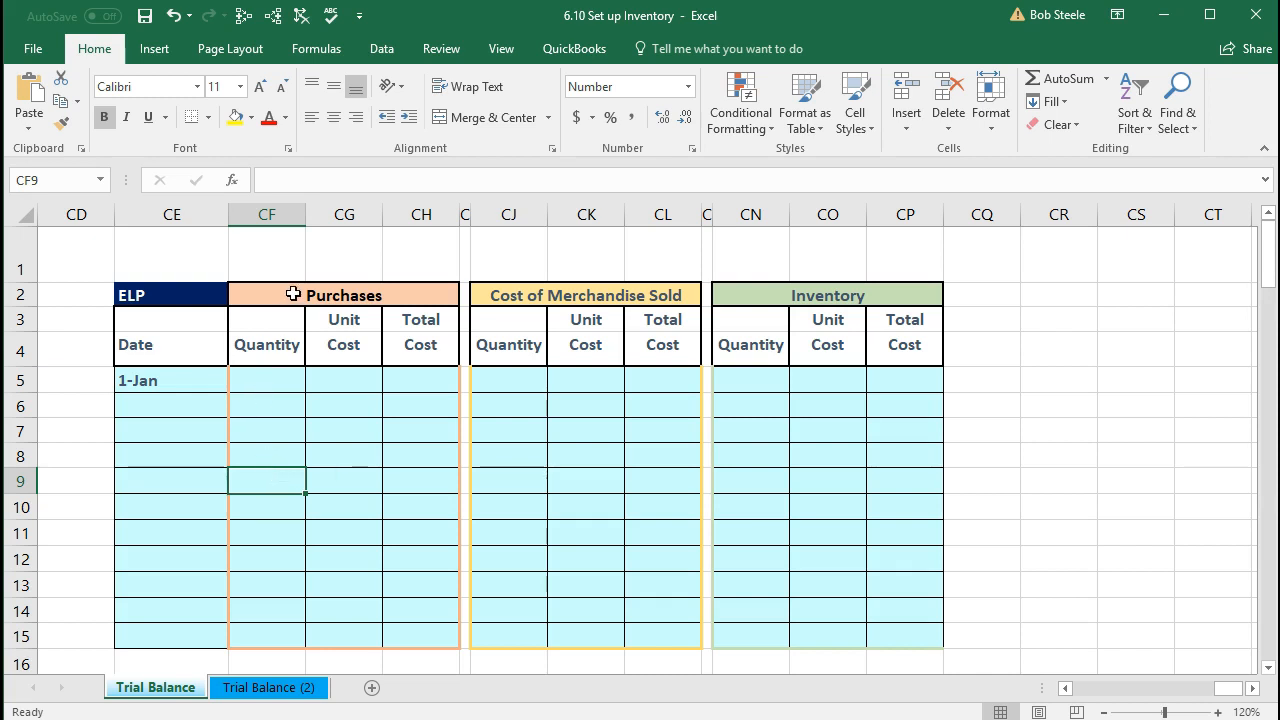
{"action": "left_click", "coordinate": [290, 293]}
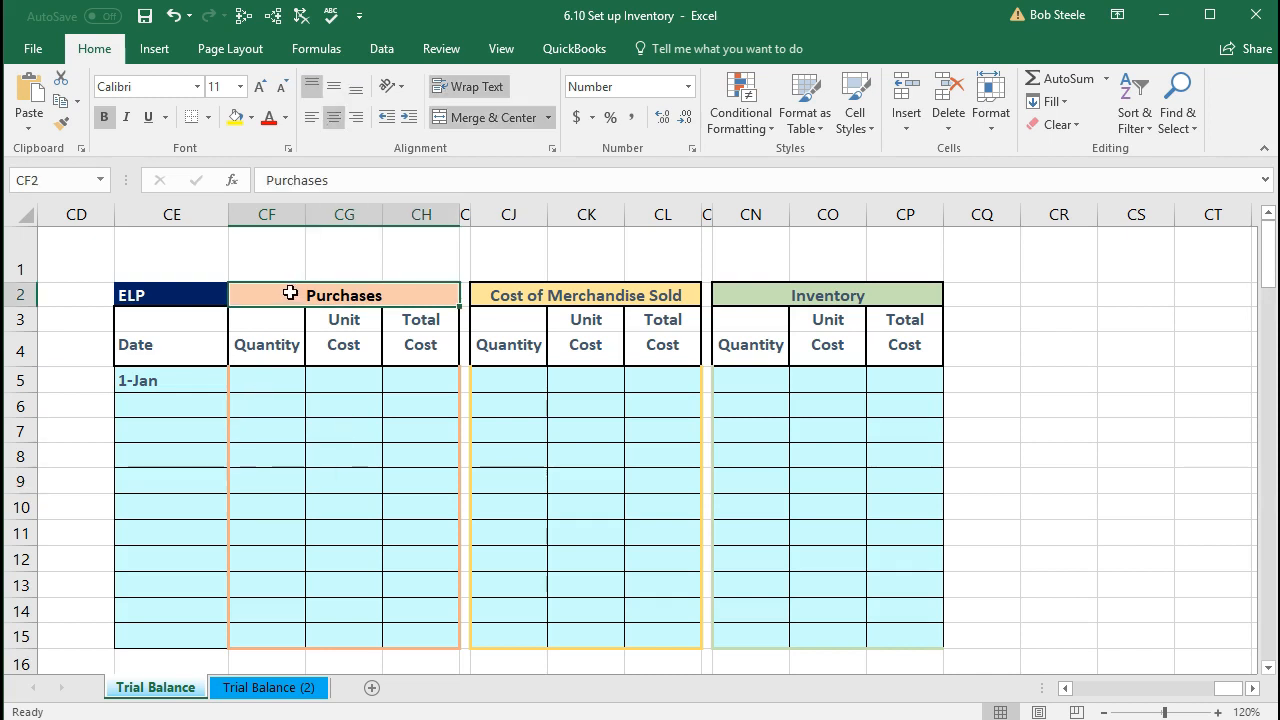
{"action": "left_click", "coordinate": [513, 292]}
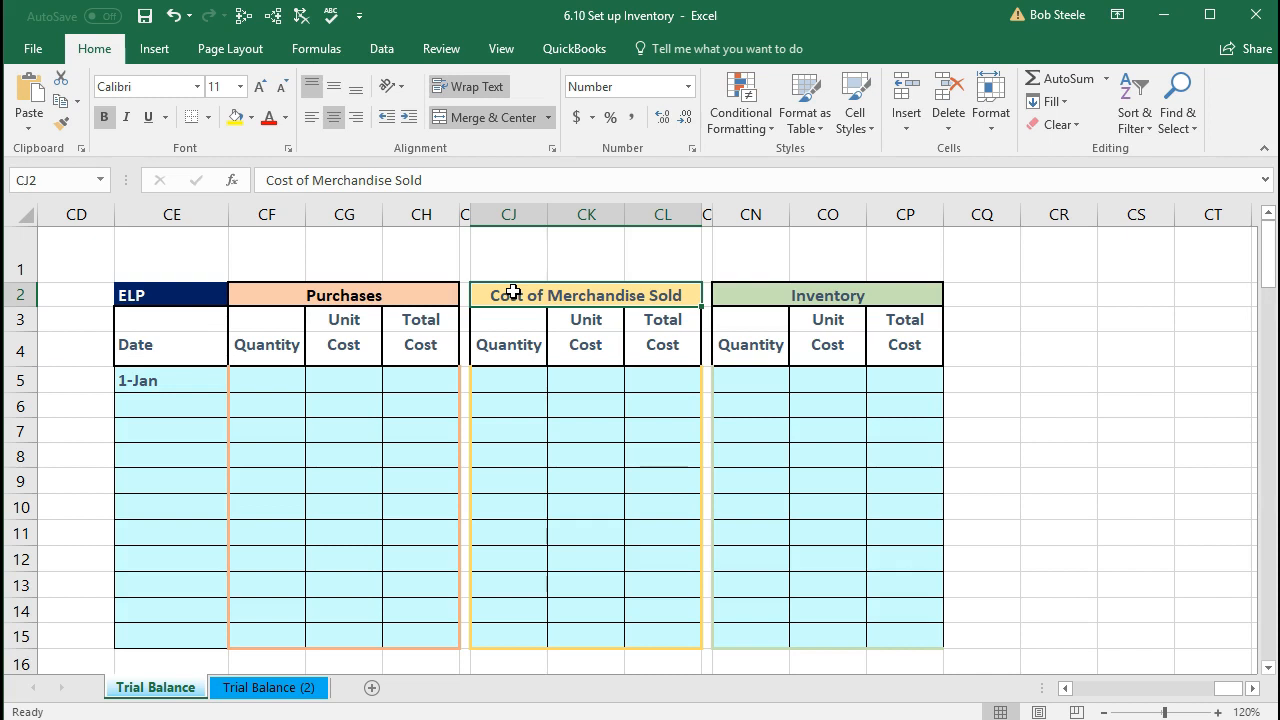
{"action": "left_click", "coordinate": [740, 297]}
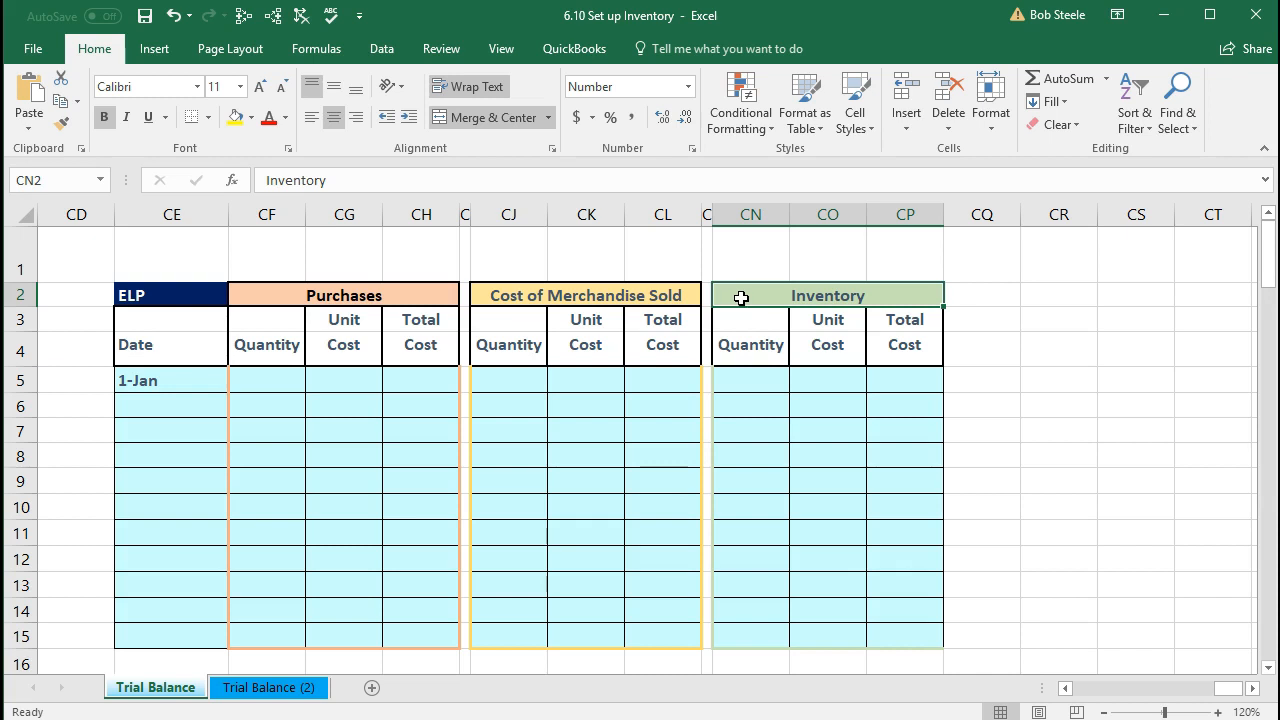
{"action": "left_click_drag", "start_coordinate": [740, 380], "coordinate": [891, 370]}
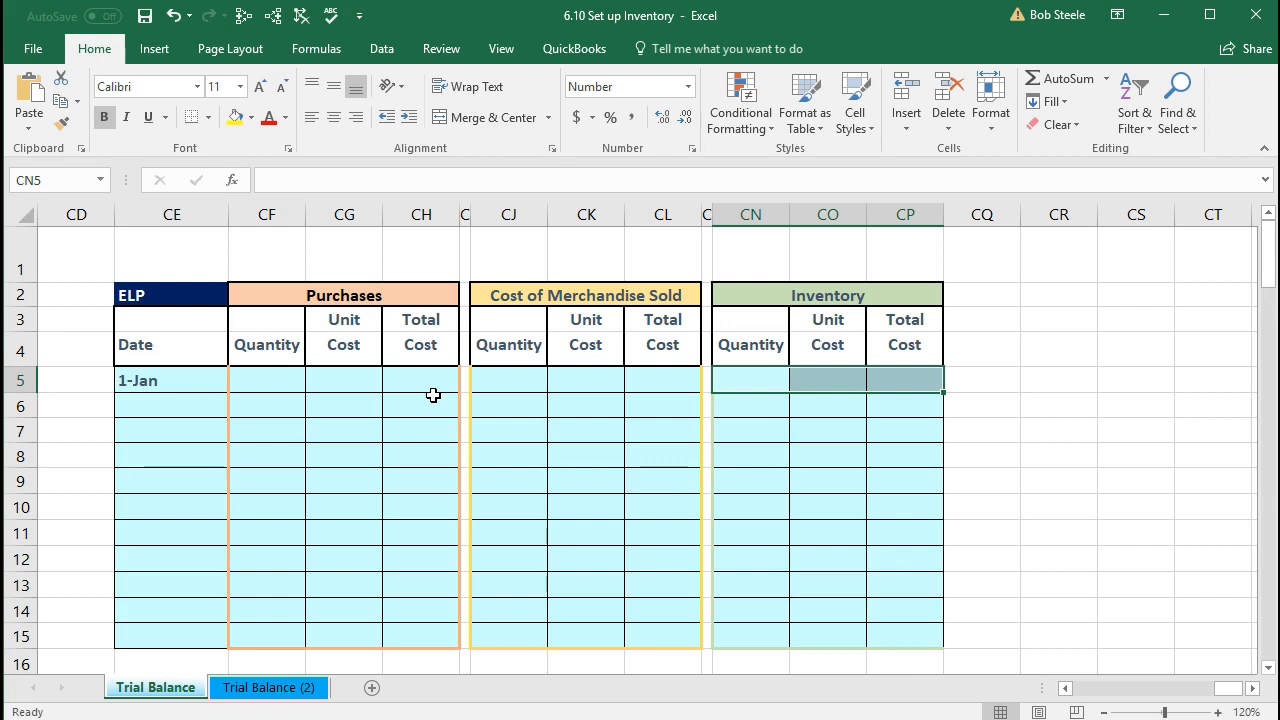
{"action": "left_click", "coordinate": [735, 380]}
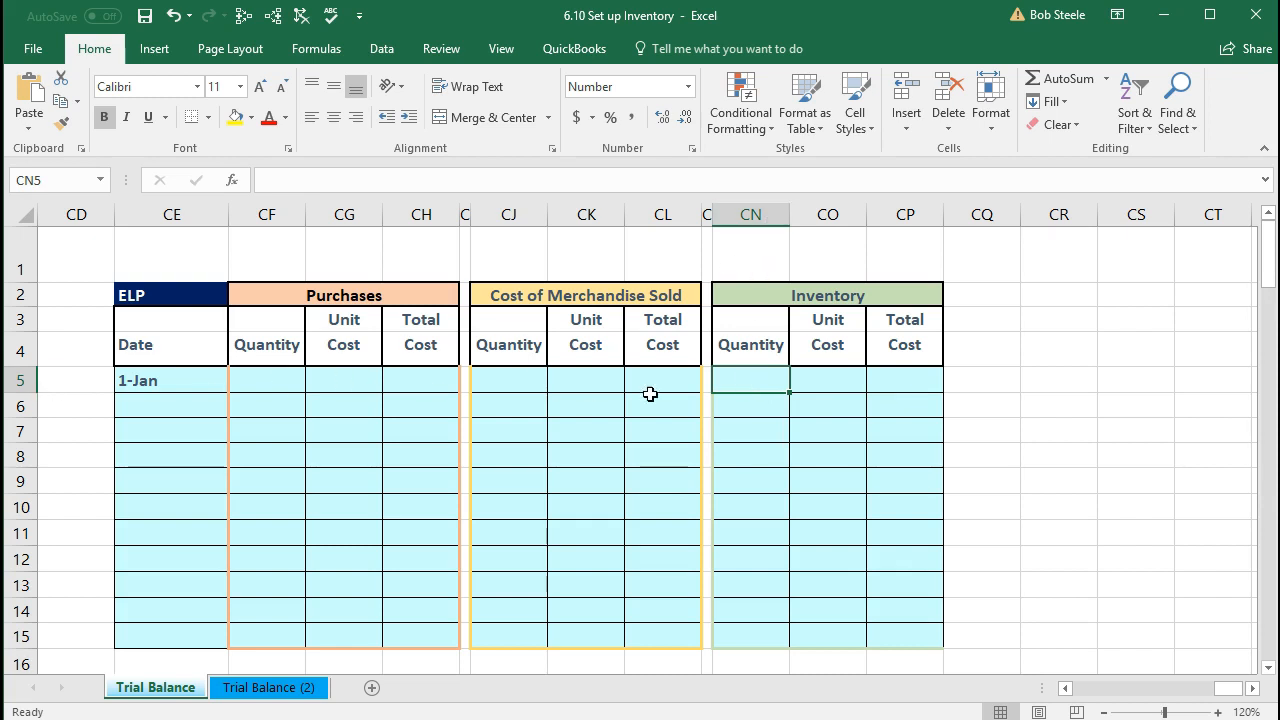
Step: Enter ELP's 1-Jan inventory quantity 1 and unit cost $400, then start a total formula in CP5
{"action": "type", "text": "1"}
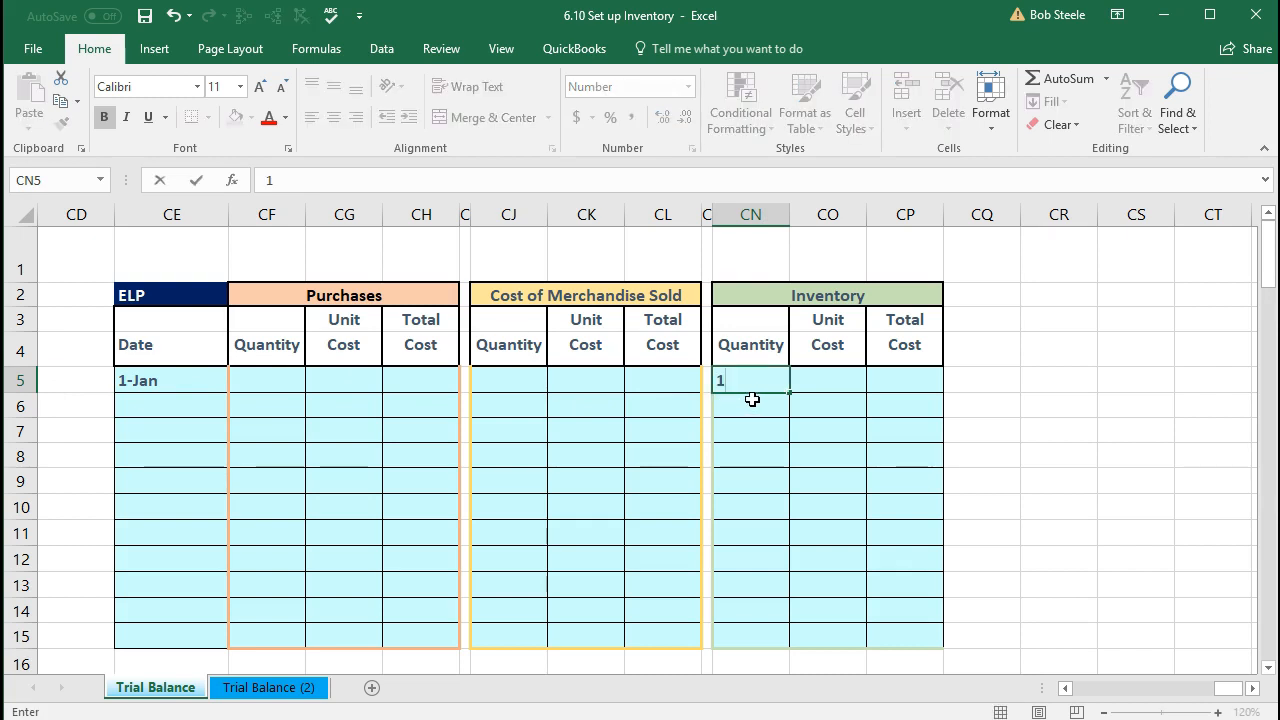
{"action": "key", "text": "Tab"}
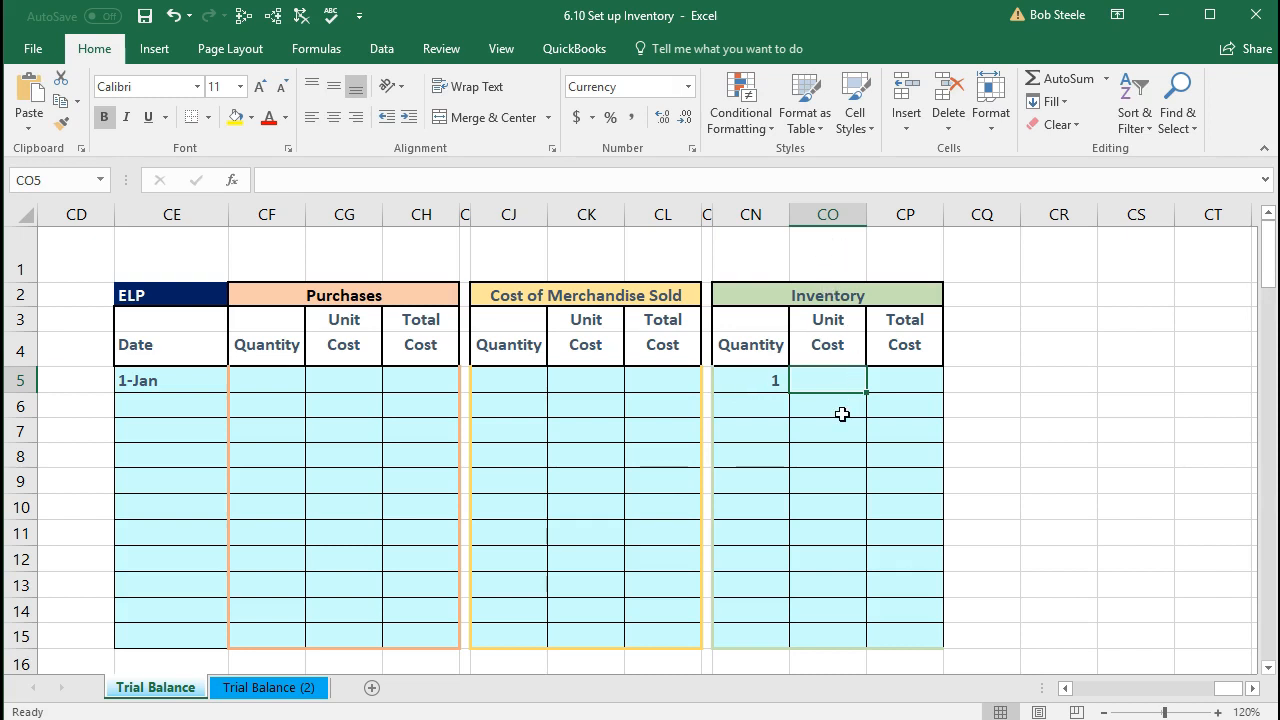
{"action": "type", "text": "400"}
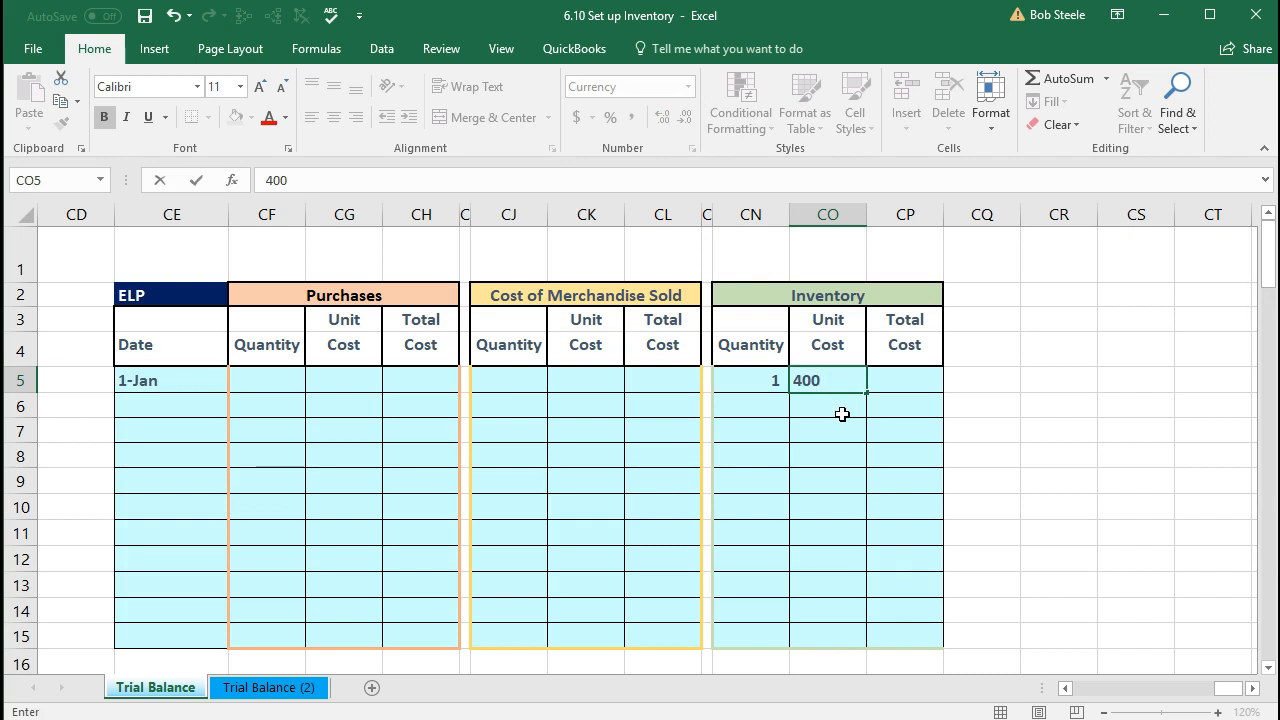
{"action": "key", "text": "Tab"}
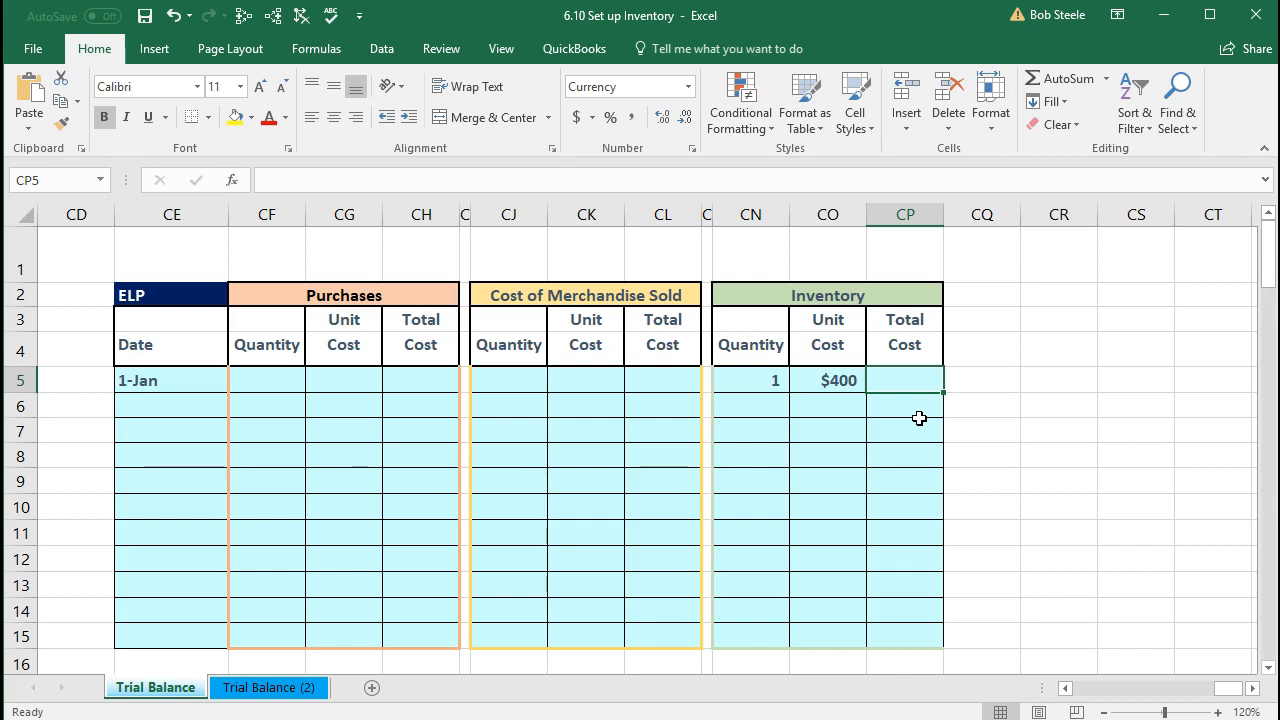
{"action": "type", "text": "="}
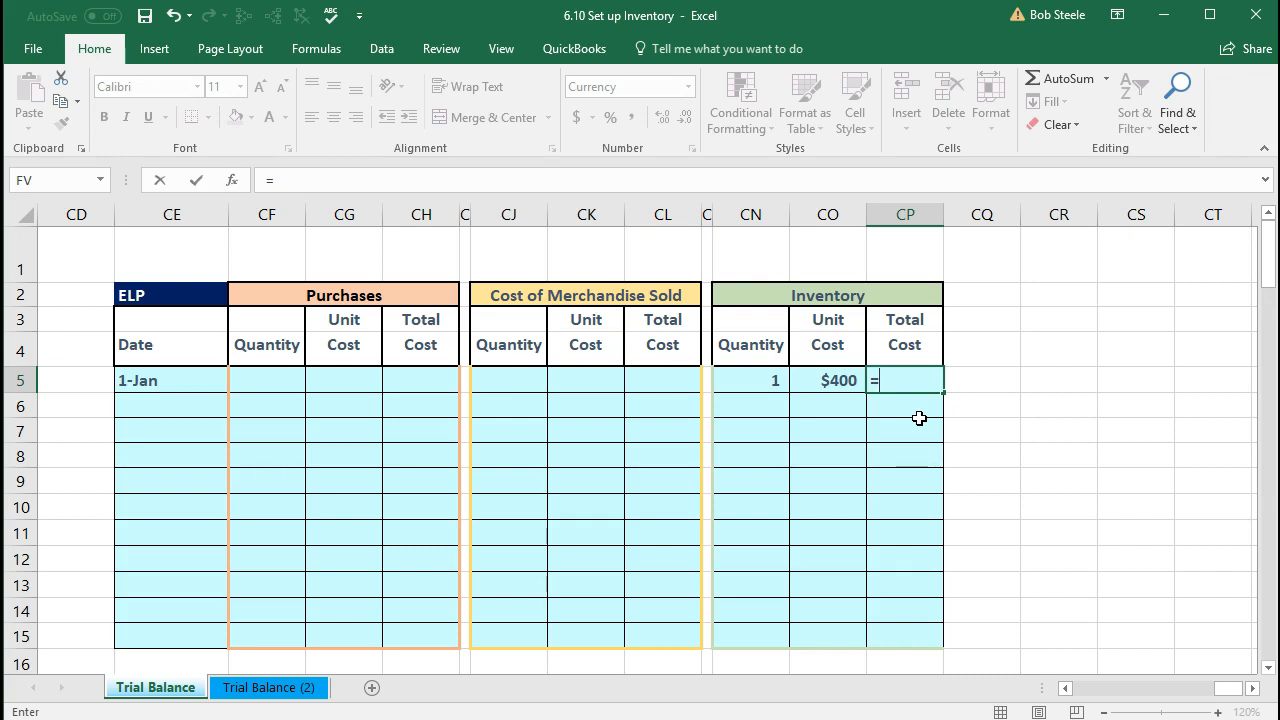
Step: Complete the CP5 total cost formula as =CN5*CO5, giving $400
{"action": "left_click", "coordinate": [763, 381]}
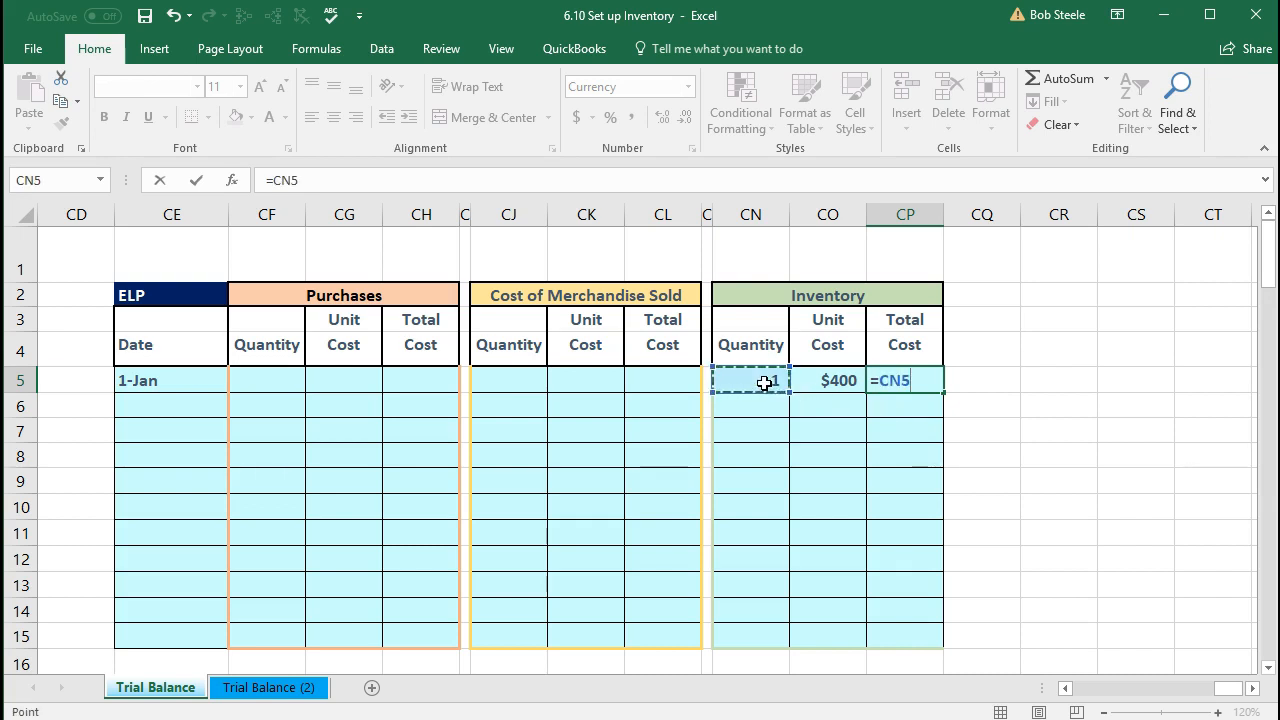
{"action": "type", "text": "*"}
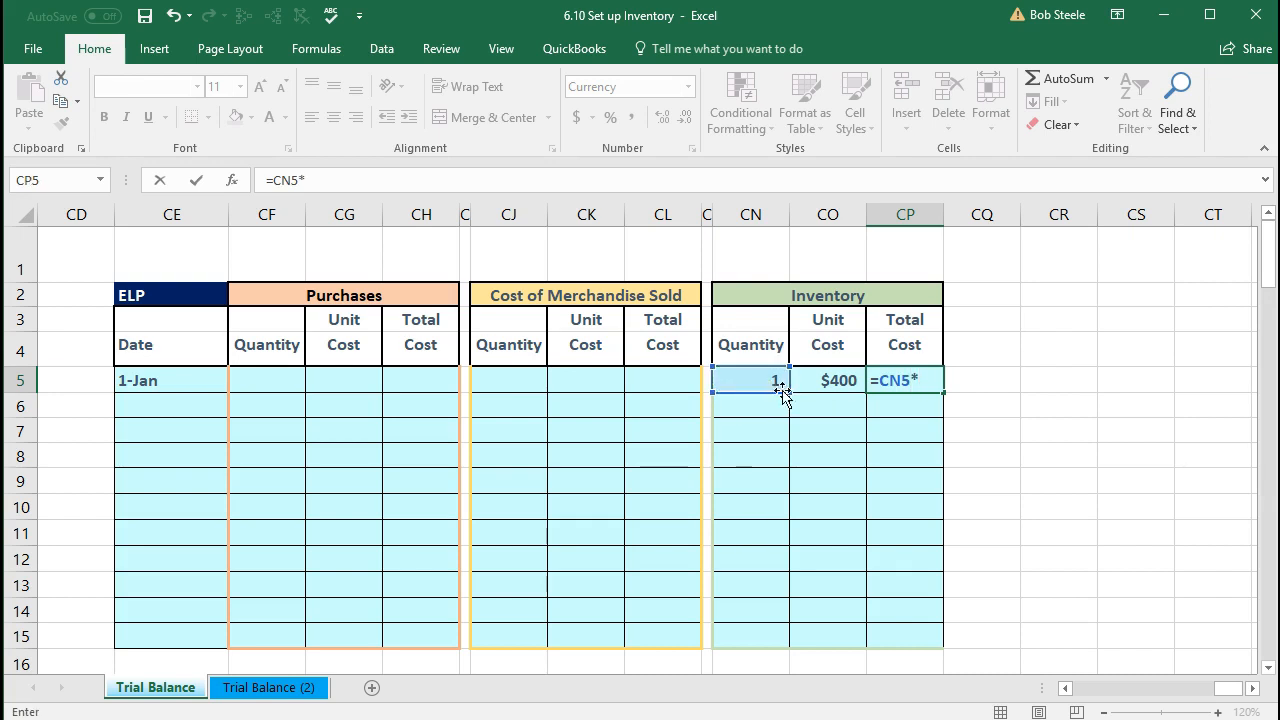
{"action": "left_click", "coordinate": [819, 381]}
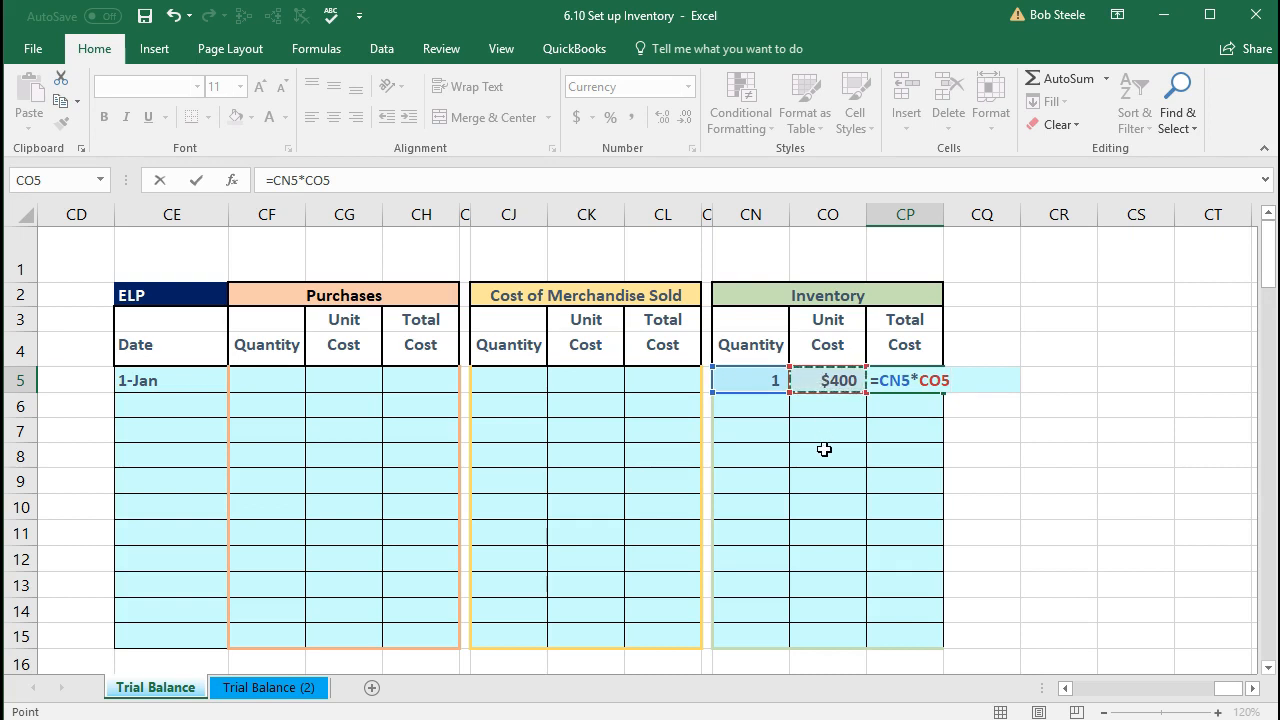
{"action": "key", "text": "Return"}
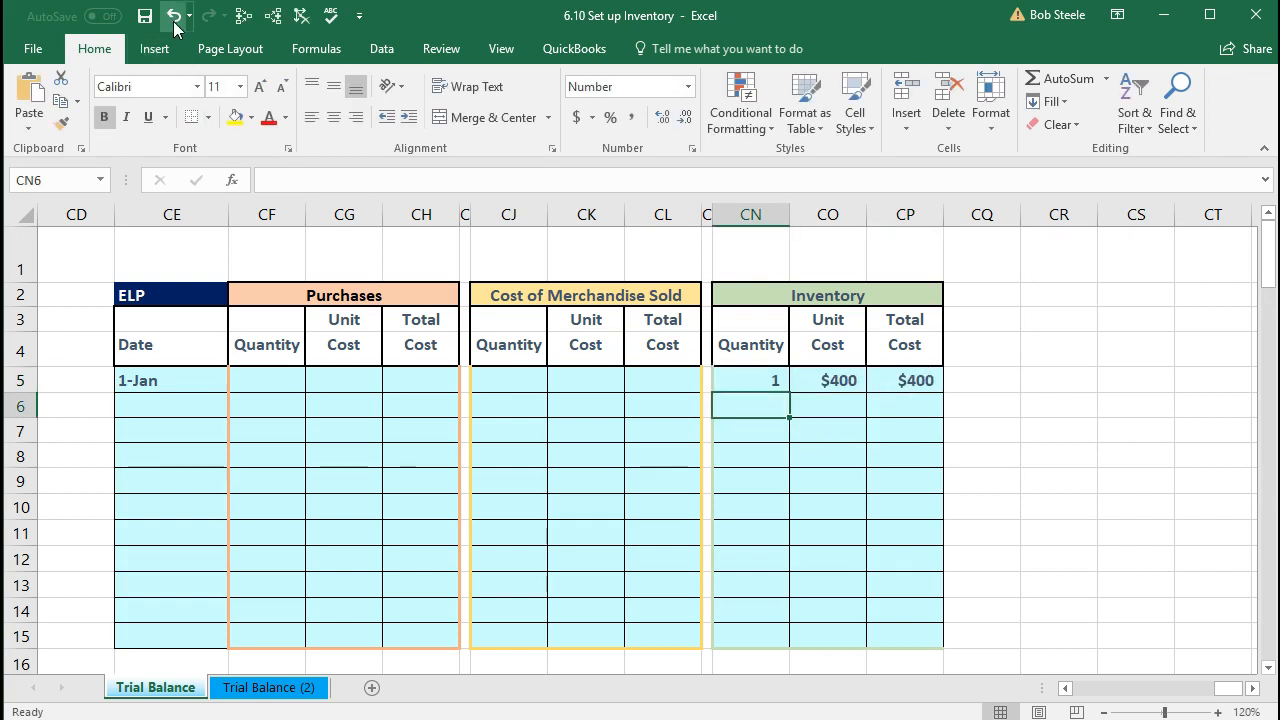
Step: Try adding other cells such as CR7:CR8 to the CP5 formula, then clear the cell
{"action": "left_click", "coordinate": [900, 378]}
{"action": "double_click", "coordinate": [900, 378]}
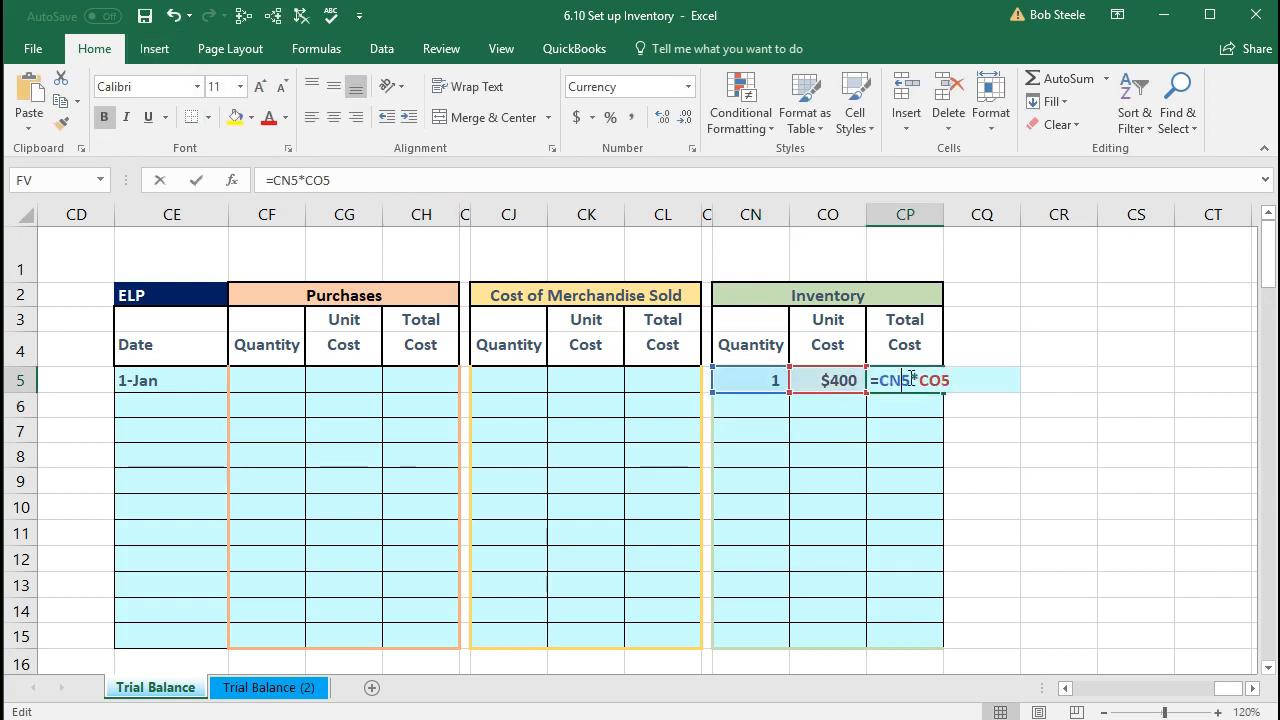
{"action": "left_click", "coordinate": [918, 465]}
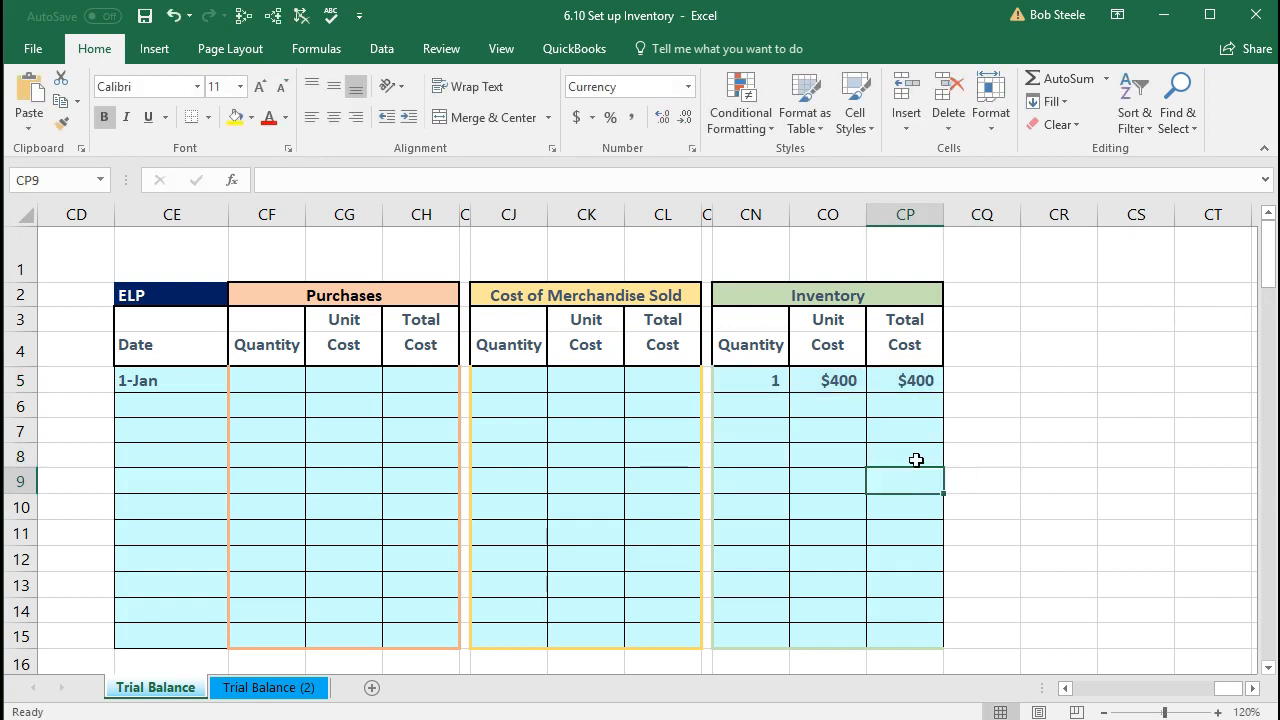
{"action": "double_click", "coordinate": [917, 380]}
{"action": "type", "text": "+"}
{"action": "left_click", "coordinate": [978, 455]}
{"action": "left_click", "coordinate": [830, 508]}
{"action": "left_click", "coordinate": [980, 481]}
{"action": "left_click_drag", "start_coordinate": [1059, 435], "coordinate": [1064, 447]}
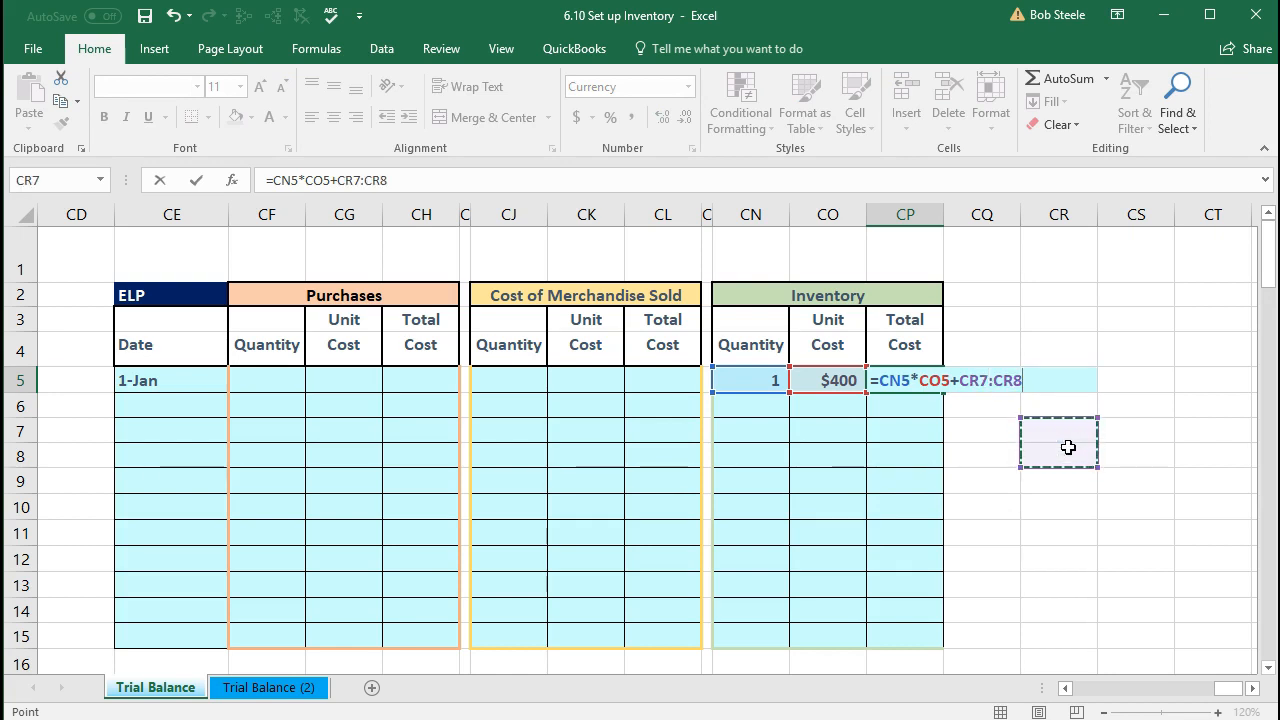
{"action": "key", "text": "BackSpace"}
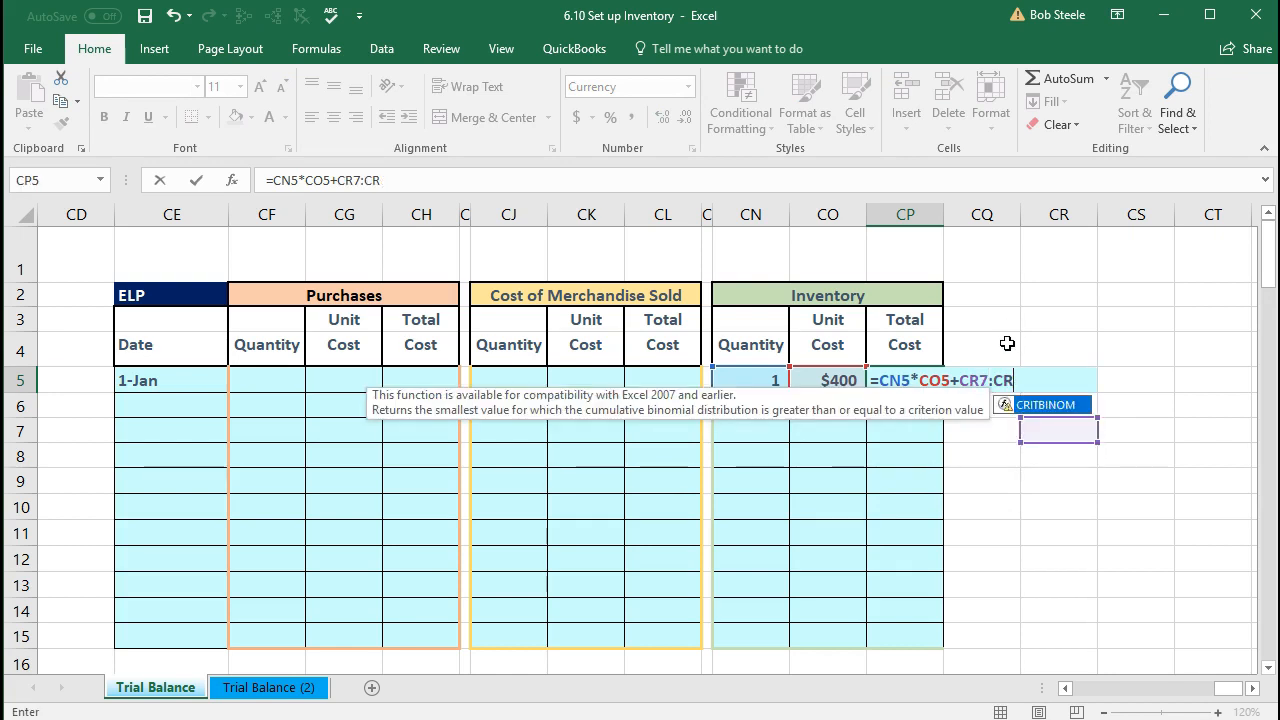
{"action": "key", "text": "BackSpace"}
{"action": "key", "text": "BackSpace"}
{"action": "key", "text": "BackSpace"}
{"action": "key", "text": "BackSpace"}
{"action": "key", "text": "BackSpace"}
{"action": "key", "text": "BackSpace"}
{"action": "key", "text": "BackSpace"}
{"action": "key", "text": "BackSpace"}
{"action": "key", "text": "BackSpace"}
{"action": "key", "text": "BackSpace"}
{"action": "key", "text": "BackSpace"}
{"action": "key", "text": "BackSpace"}
{"action": "key", "text": "BackSpace"}
{"action": "key", "text": "BackSpace"}
{"action": "key", "text": "BackSpace"}
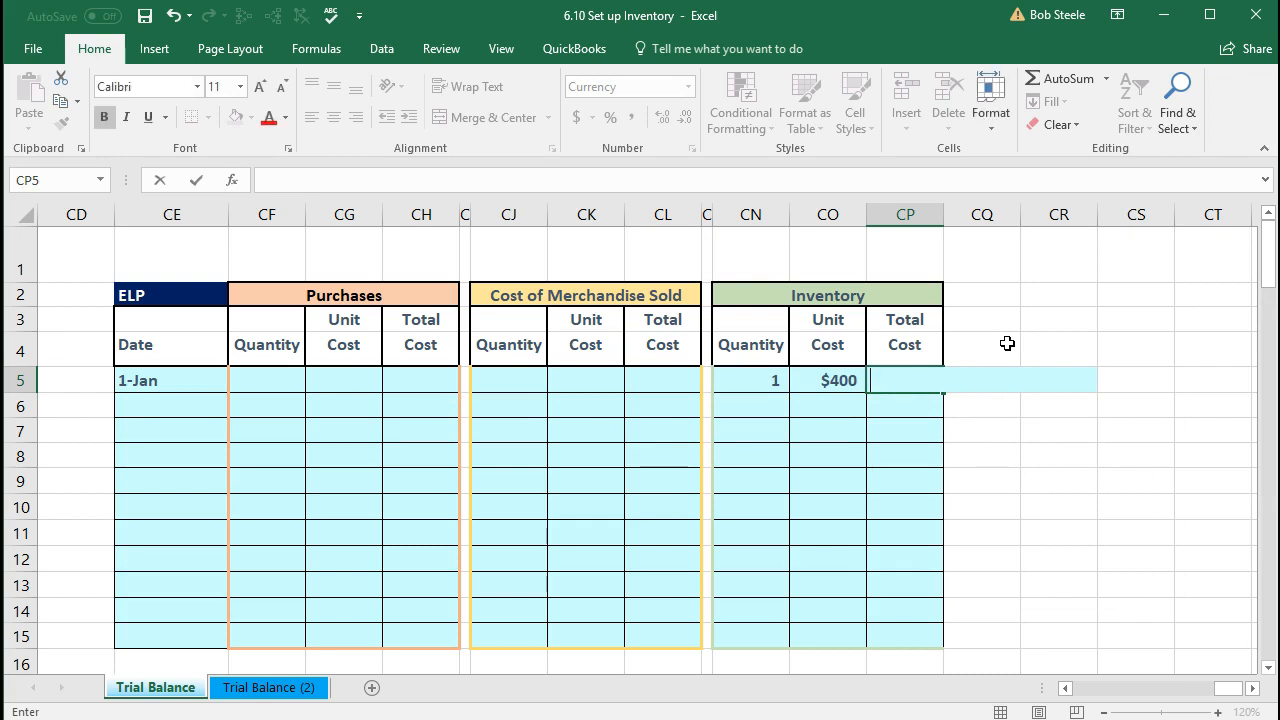
{"action": "key", "text": "Return"}
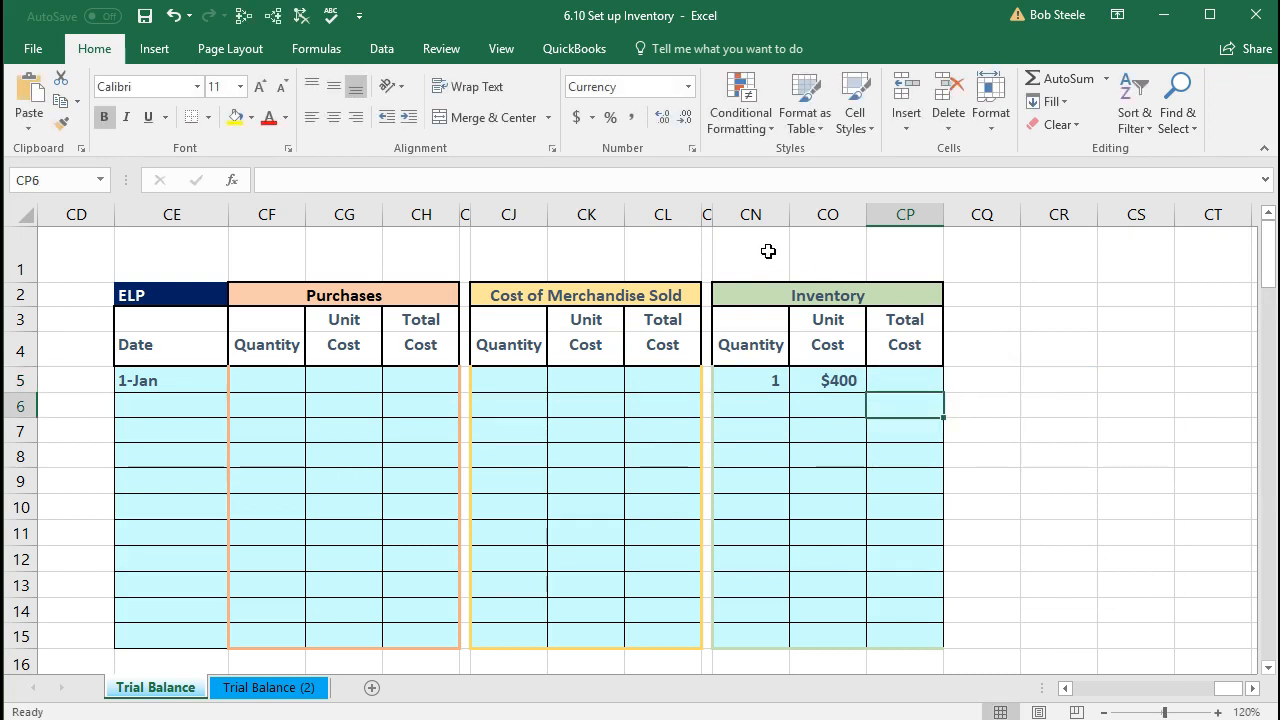
Step: Restore the CP5 formula with undo, try another factor, then erase it, leaving Total Cost blank
{"action": "left_click", "coordinate": [173, 15]}
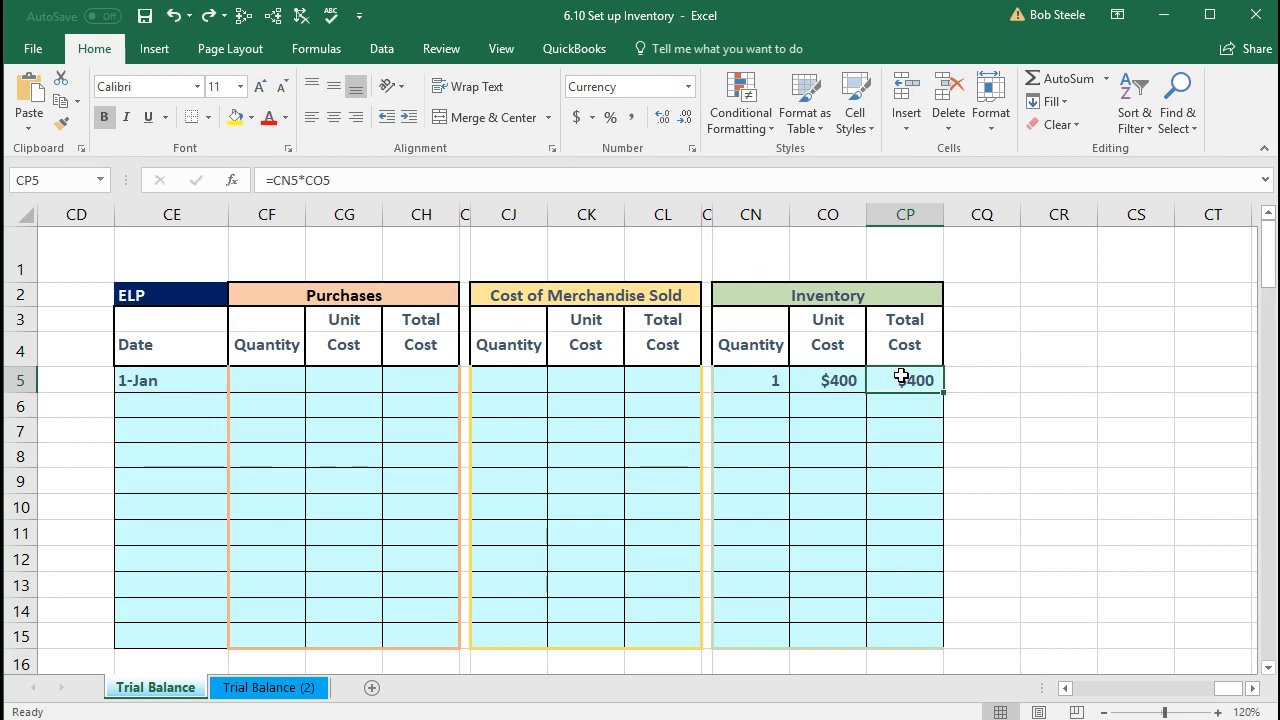
{"action": "key", "text": "F2"}
{"action": "key", "text": "BackSpace"}
{"action": "key", "text": "BackSpace"}
{"action": "key", "text": "BackSpace"}
{"action": "key", "text": "BackSpace"}
{"action": "type", "text": "*"}
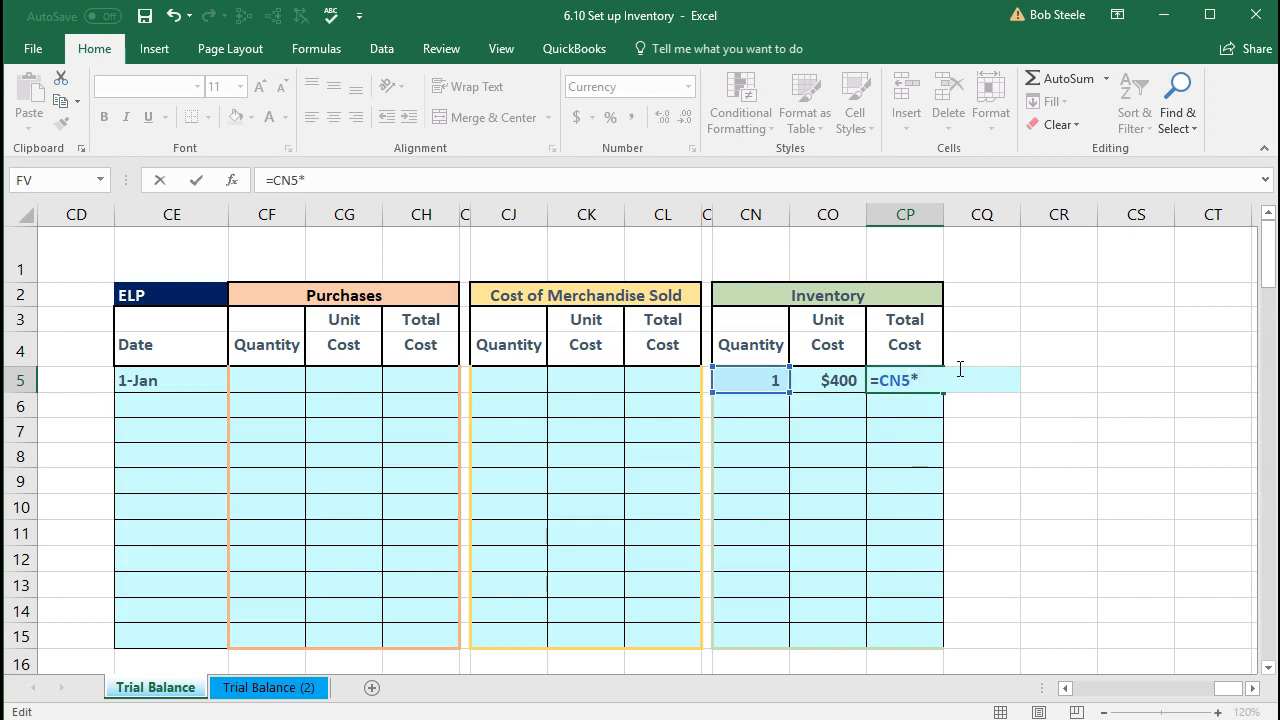
{"action": "left_click", "coordinate": [921, 603]}
{"action": "left_click", "coordinate": [941, 559]}
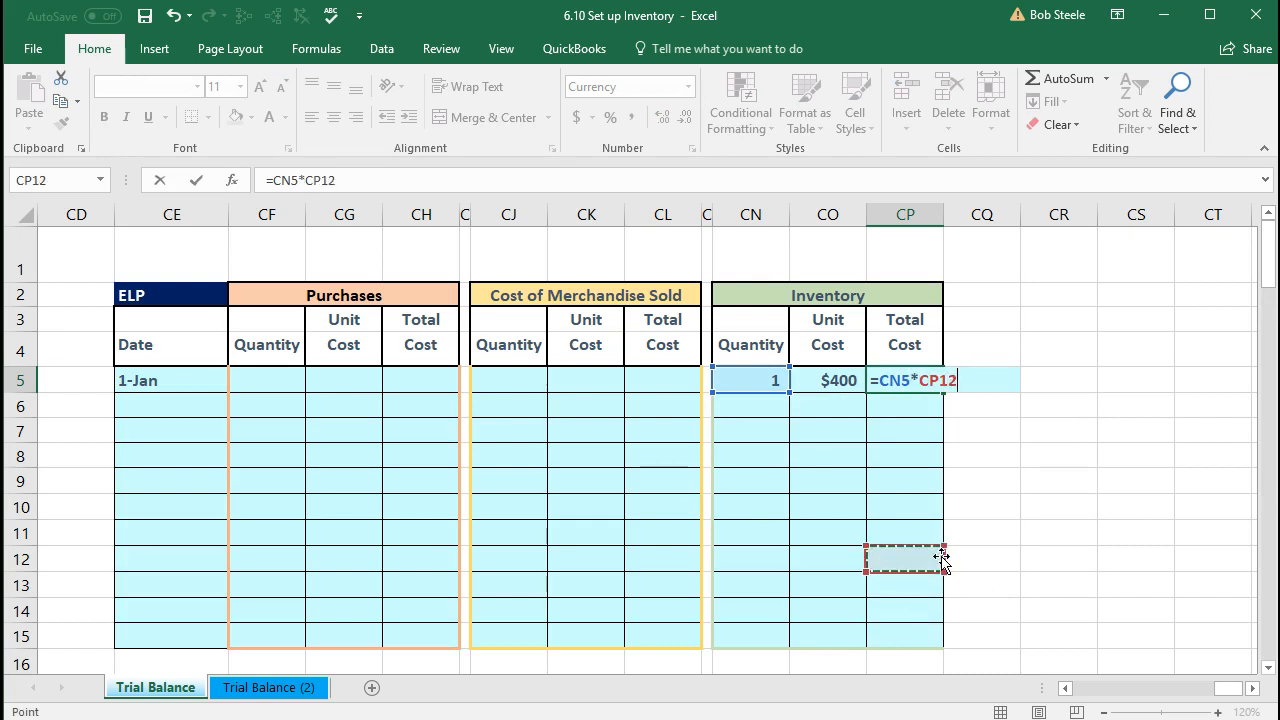
{"action": "key", "text": "Up"}
{"action": "key", "text": "Up"}
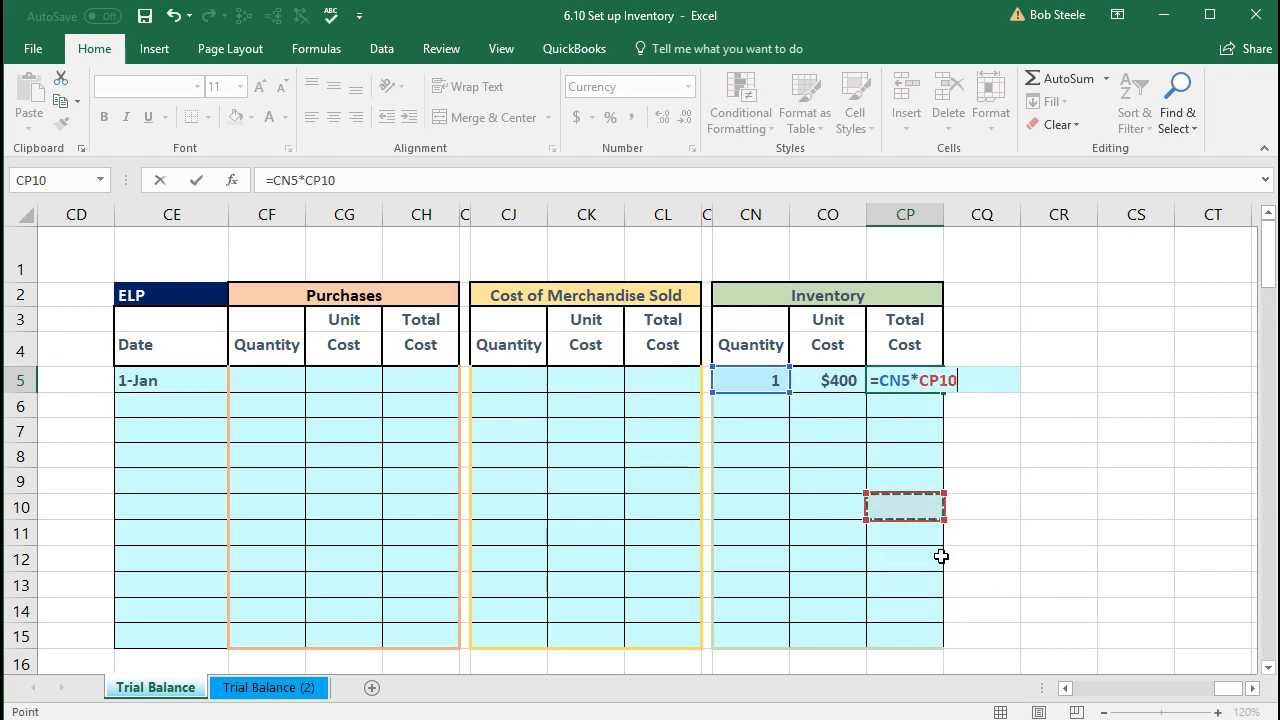
{"action": "left_click", "coordinate": [174, 16]}
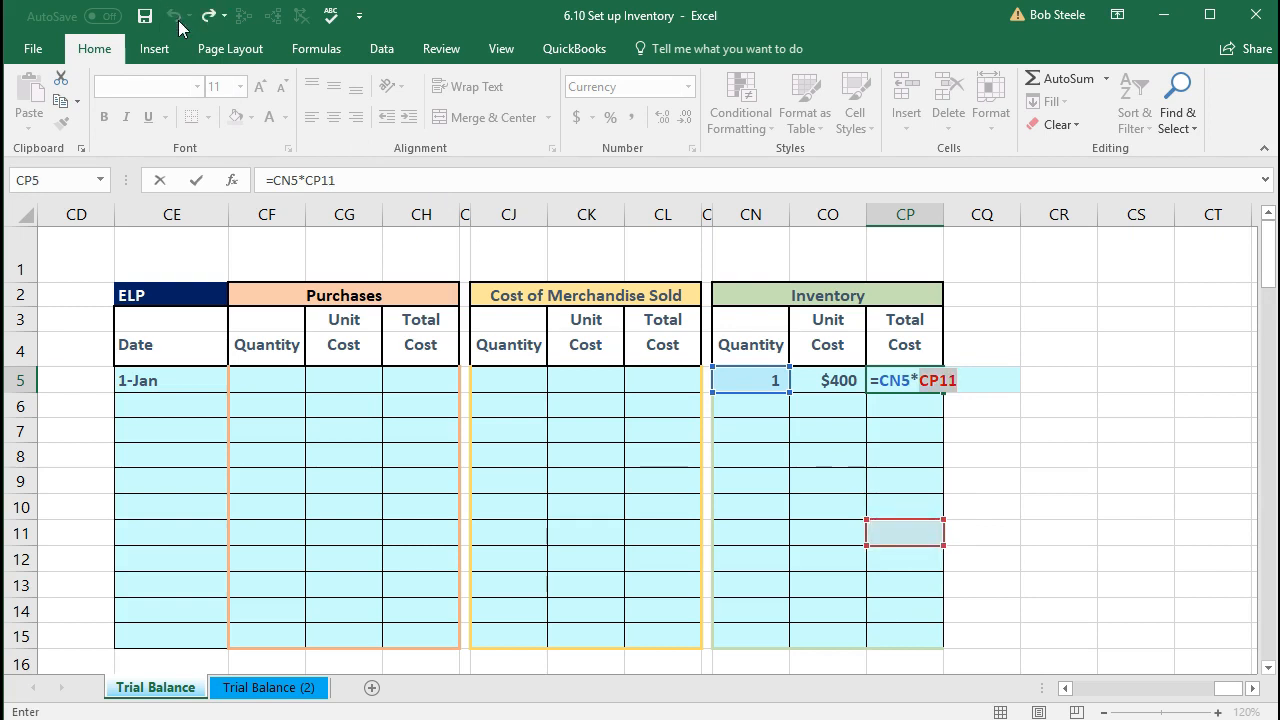
{"action": "key", "text": "BackSpace"}
{"action": "key", "text": "BackSpace"}
{"action": "key", "text": "BackSpace"}
{"action": "key", "text": "BackSpace"}
{"action": "key", "text": "BackSpace"}
{"action": "key", "text": "BackSpace"}
{"action": "key", "text": "BackSpace"}
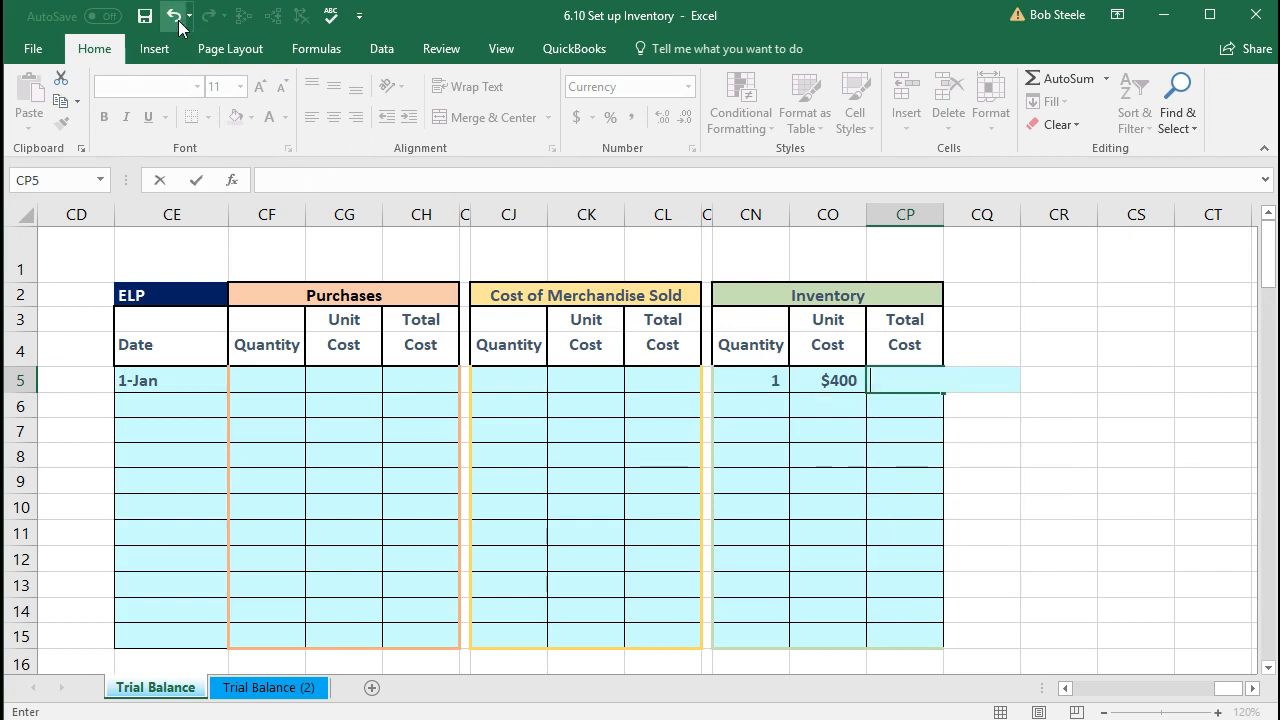
{"action": "key", "text": "Return"}
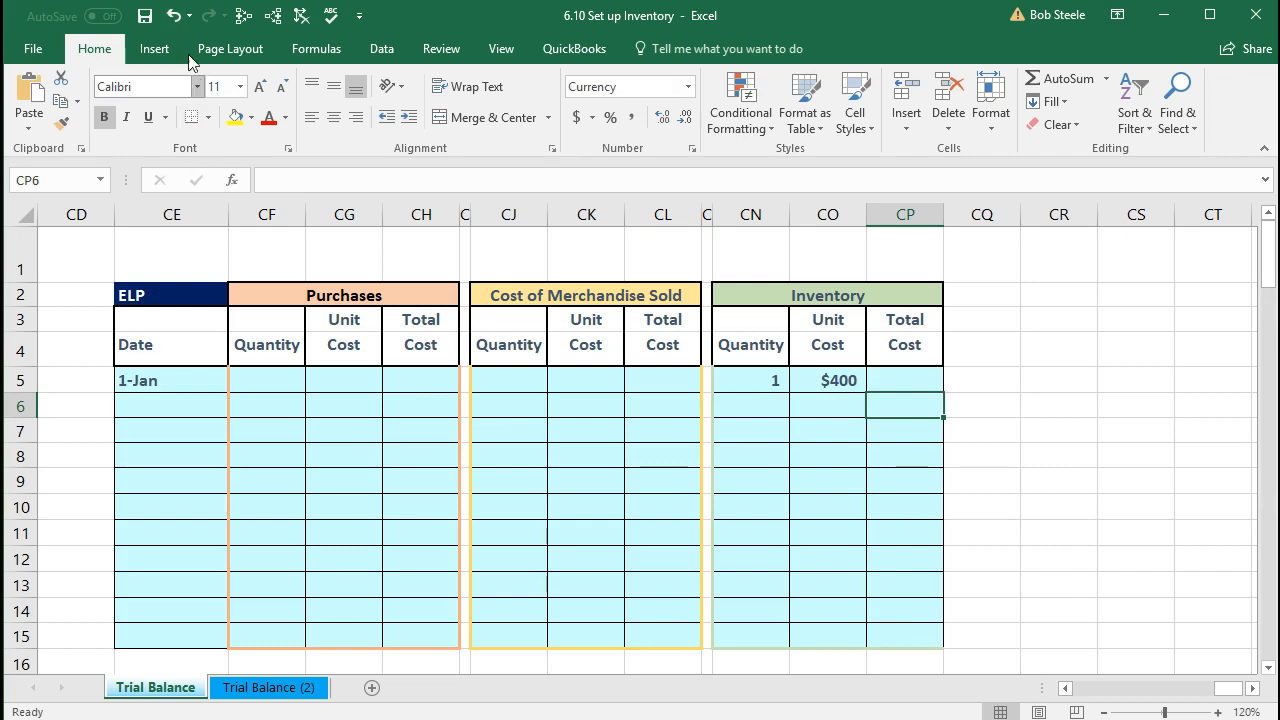
Step: Undo to restore =CN5*CO5 in CP5 and confirm it shows $400
{"action": "left_click", "coordinate": [175, 17]}
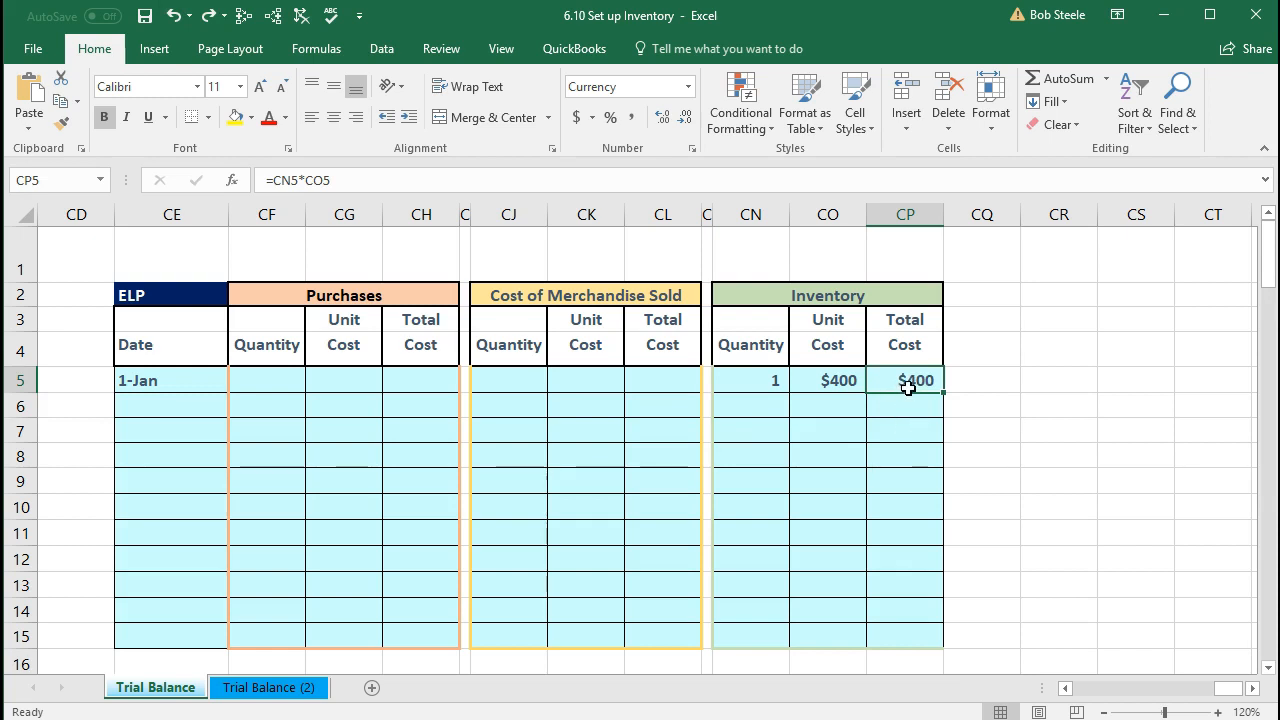
{"action": "double_click", "coordinate": [908, 381]}
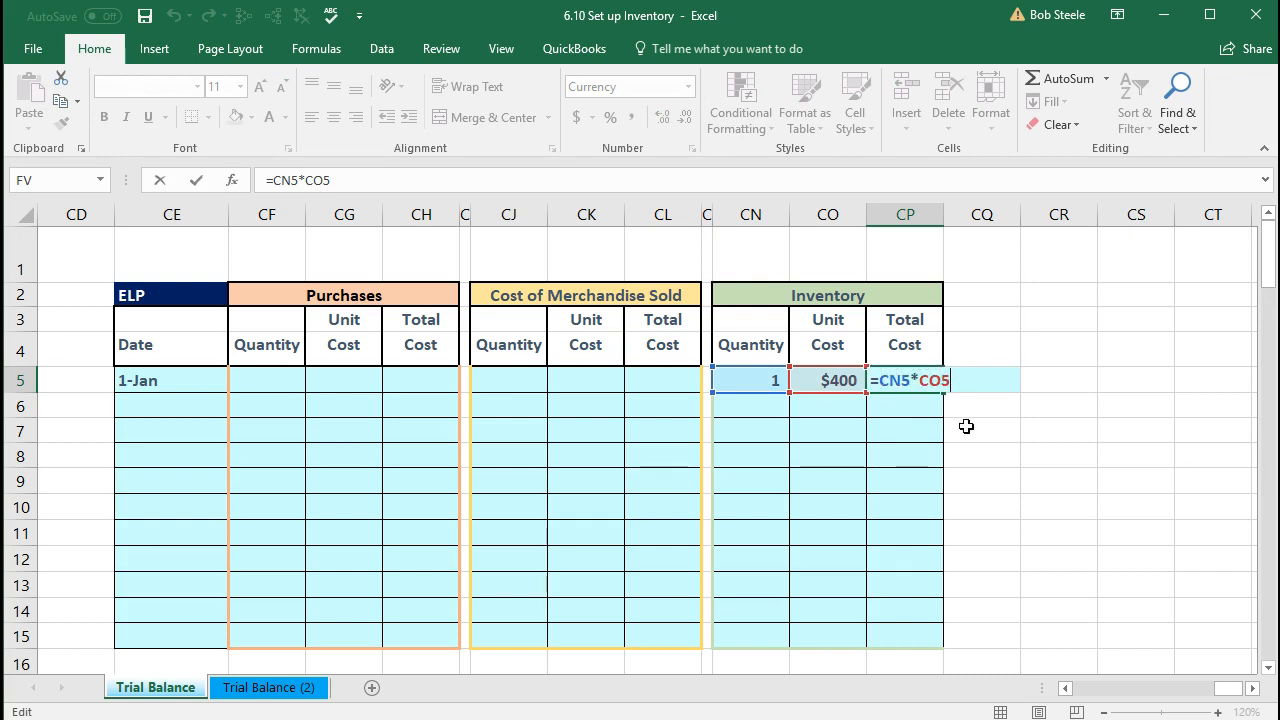
{"action": "key", "text": "ctrl+Return"}
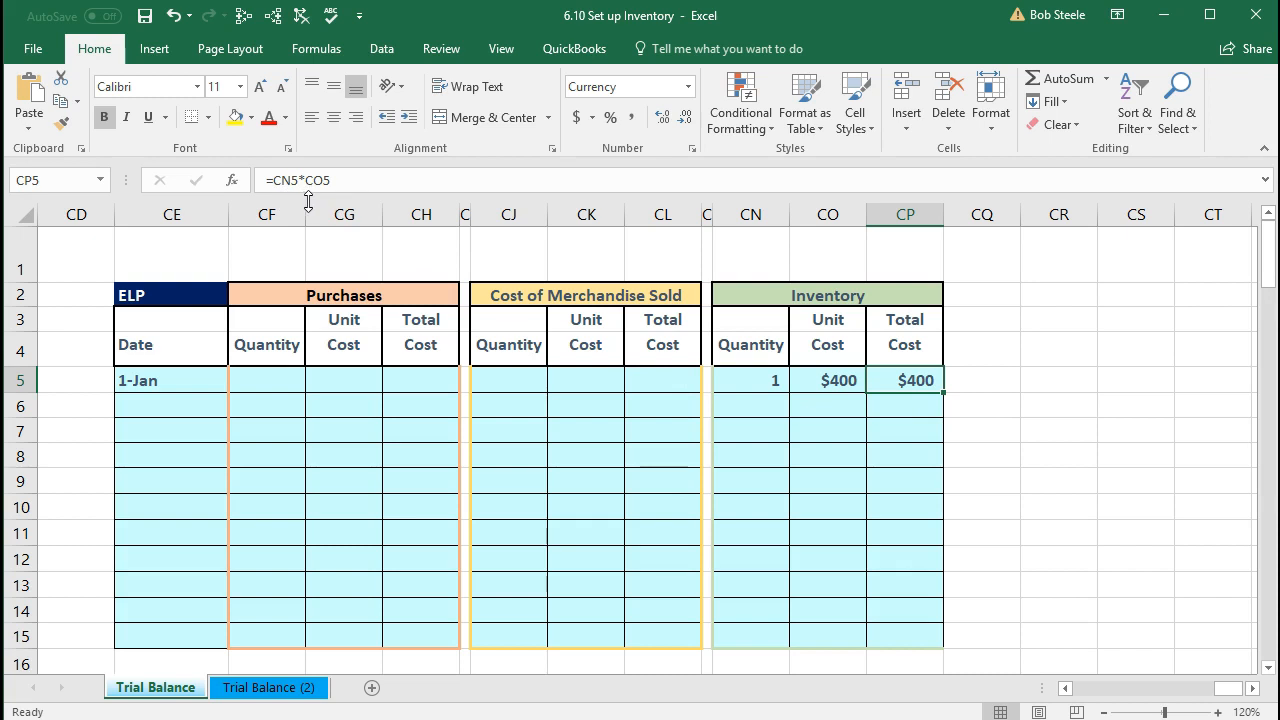
{"action": "double_click", "coordinate": [888, 378]}
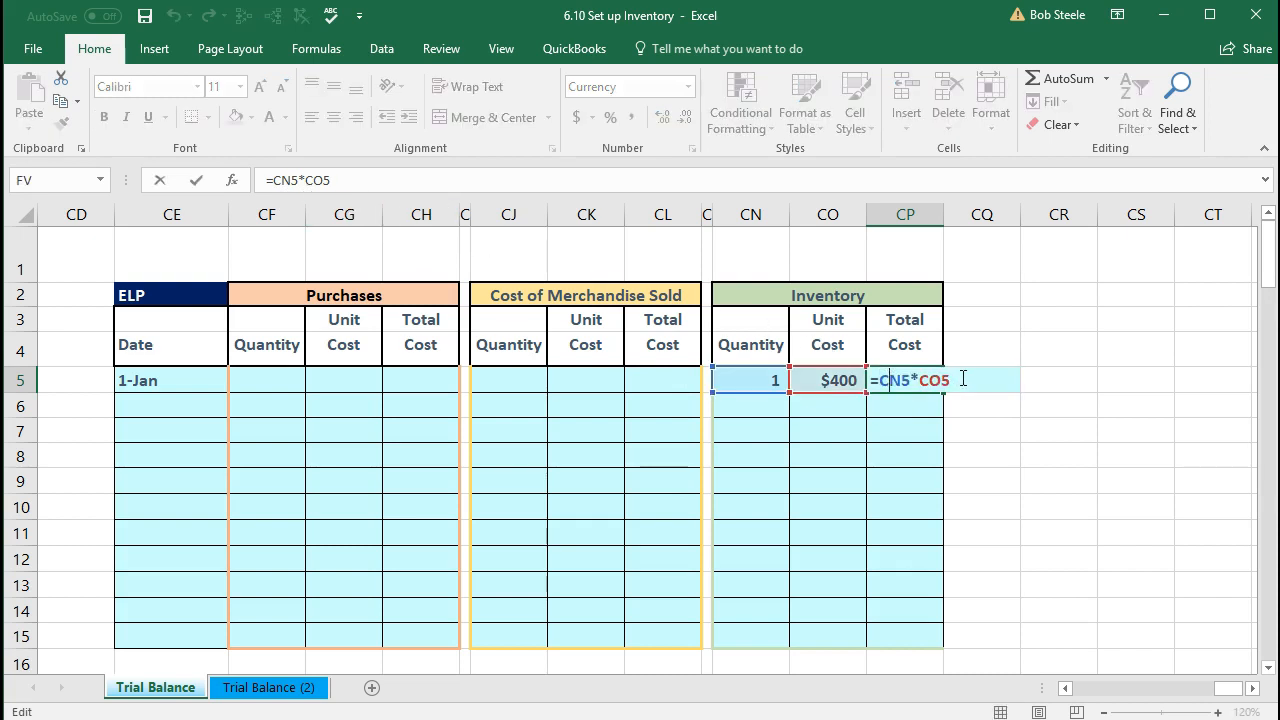
{"action": "key", "text": "Return"}
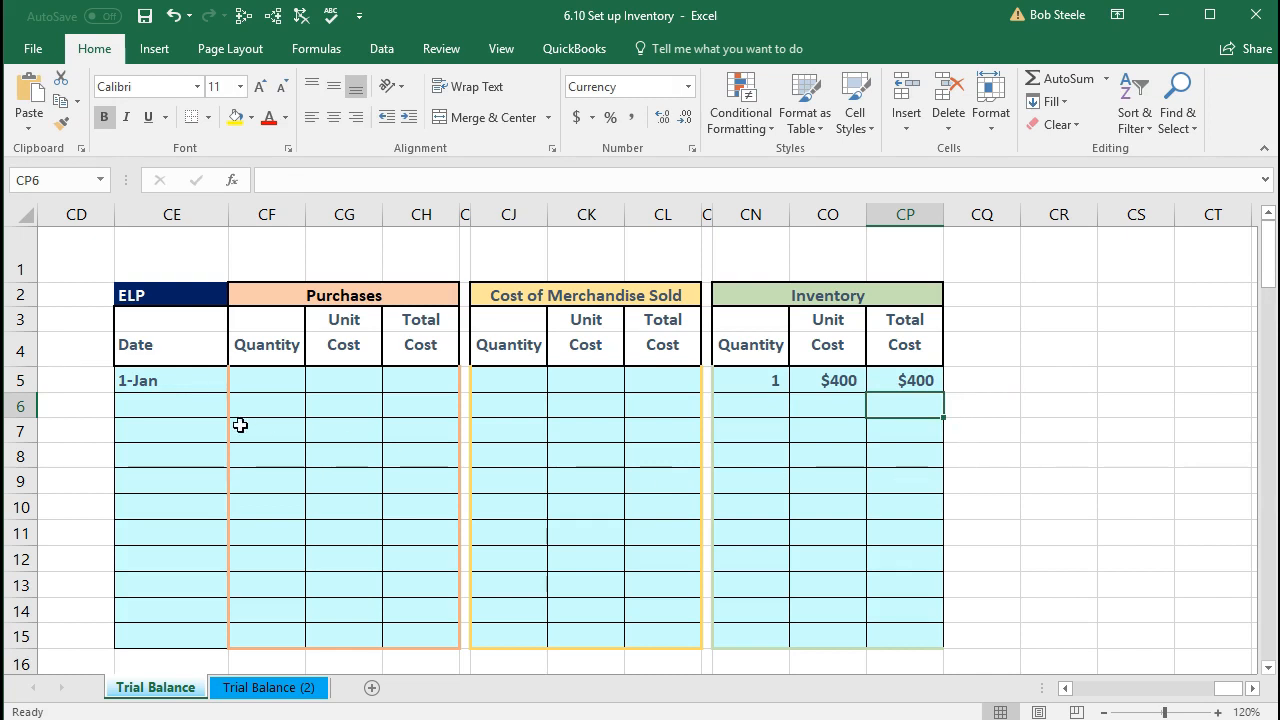
Step: Scroll down to the ENLPBUNH3 inventory table and select its heading
{"action": "left_click", "coordinate": [414, 438]}
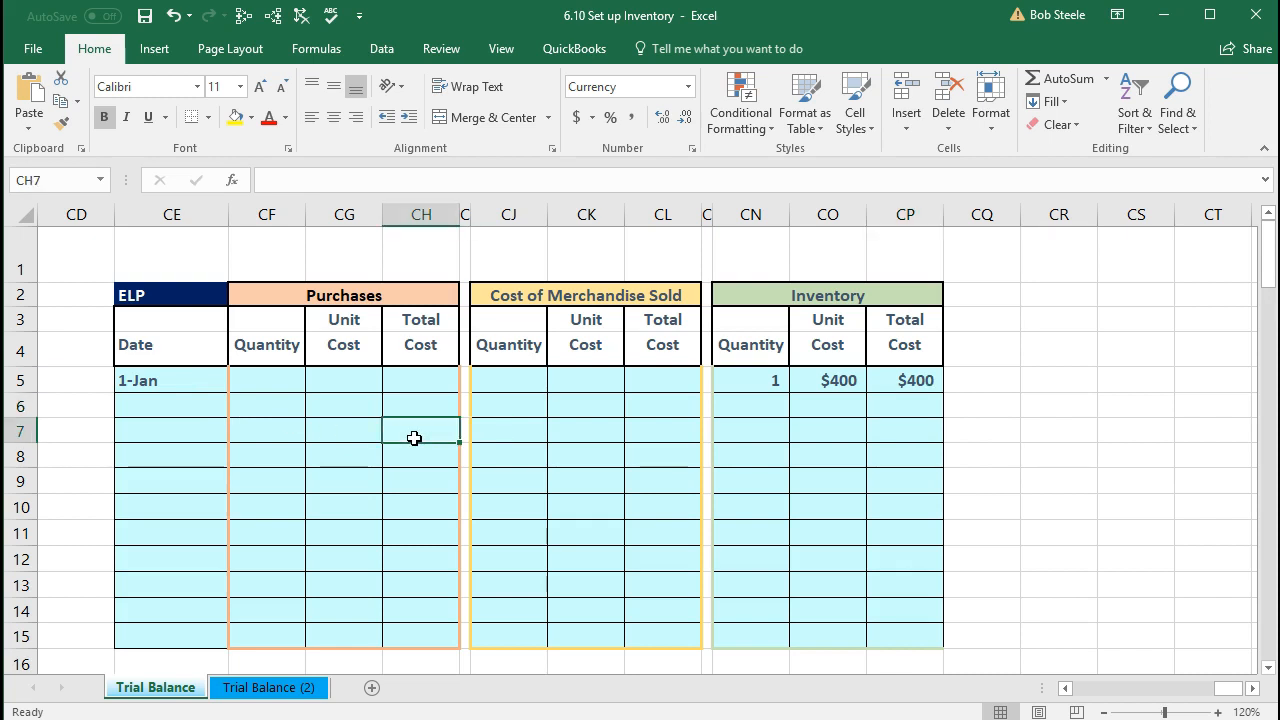
{"action": "scroll", "coordinate": [414, 438], "scroll_direction": "down", "scroll_amount": 4}
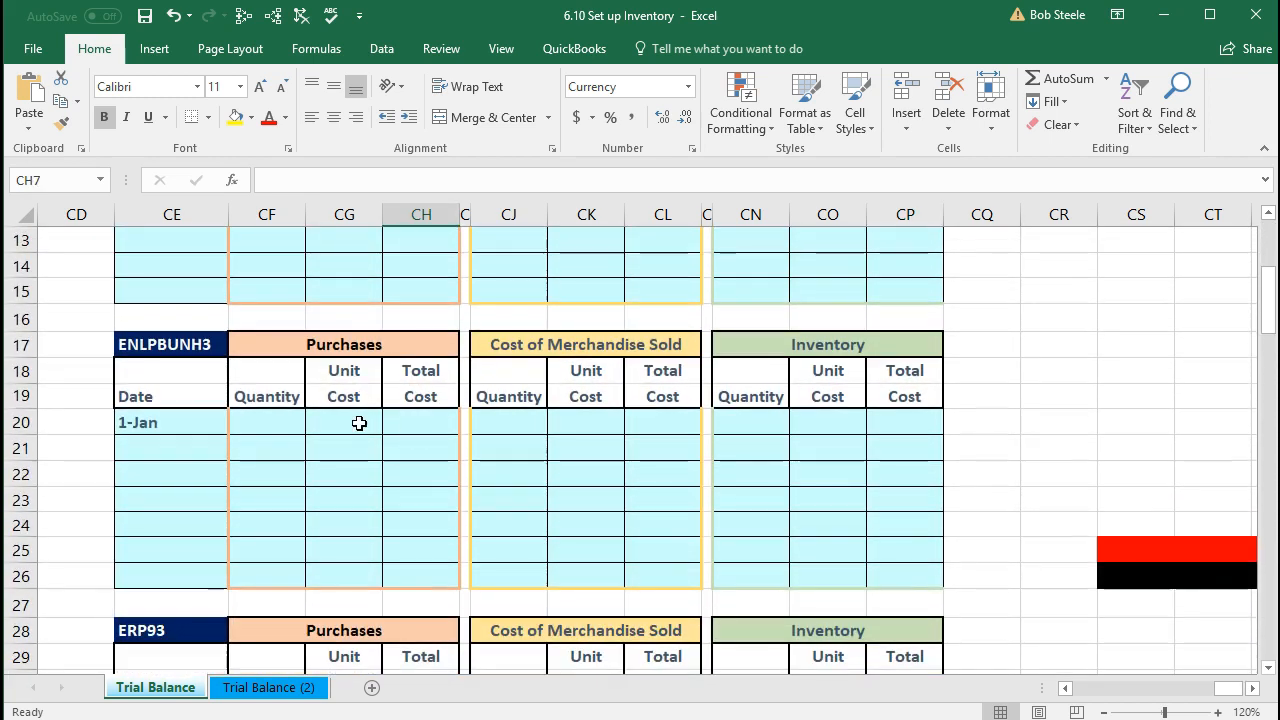
{"action": "left_click", "coordinate": [196, 352]}
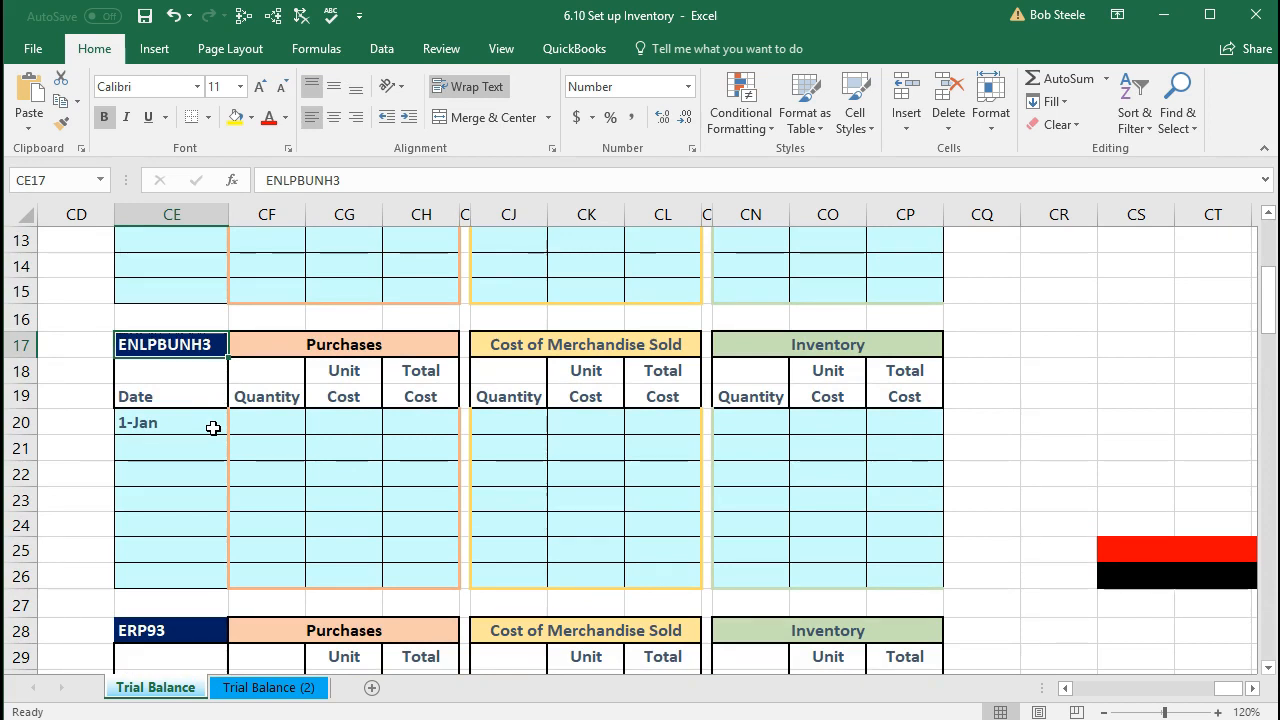
Step: Enter ENLPBUNH3's 1-Jan inventory quantity 1 and unit cost $480
{"action": "left_click", "coordinate": [213, 428]}
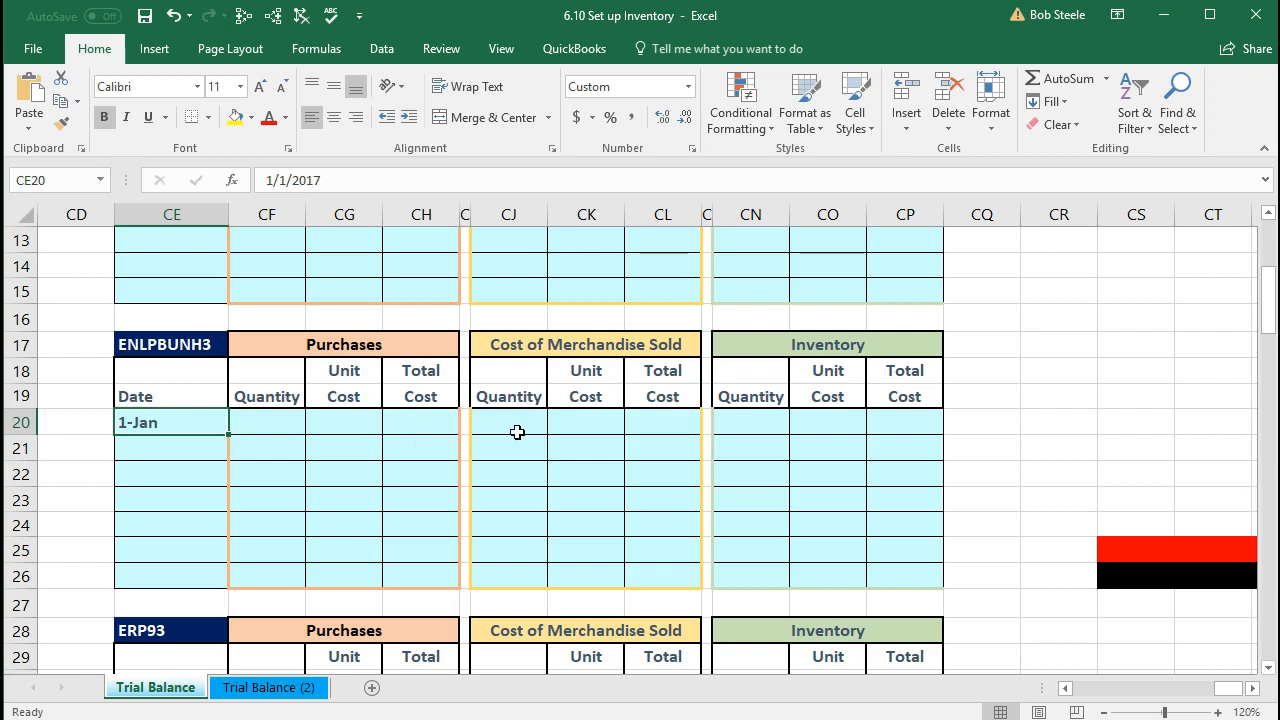
{"action": "left_click", "coordinate": [745, 420]}
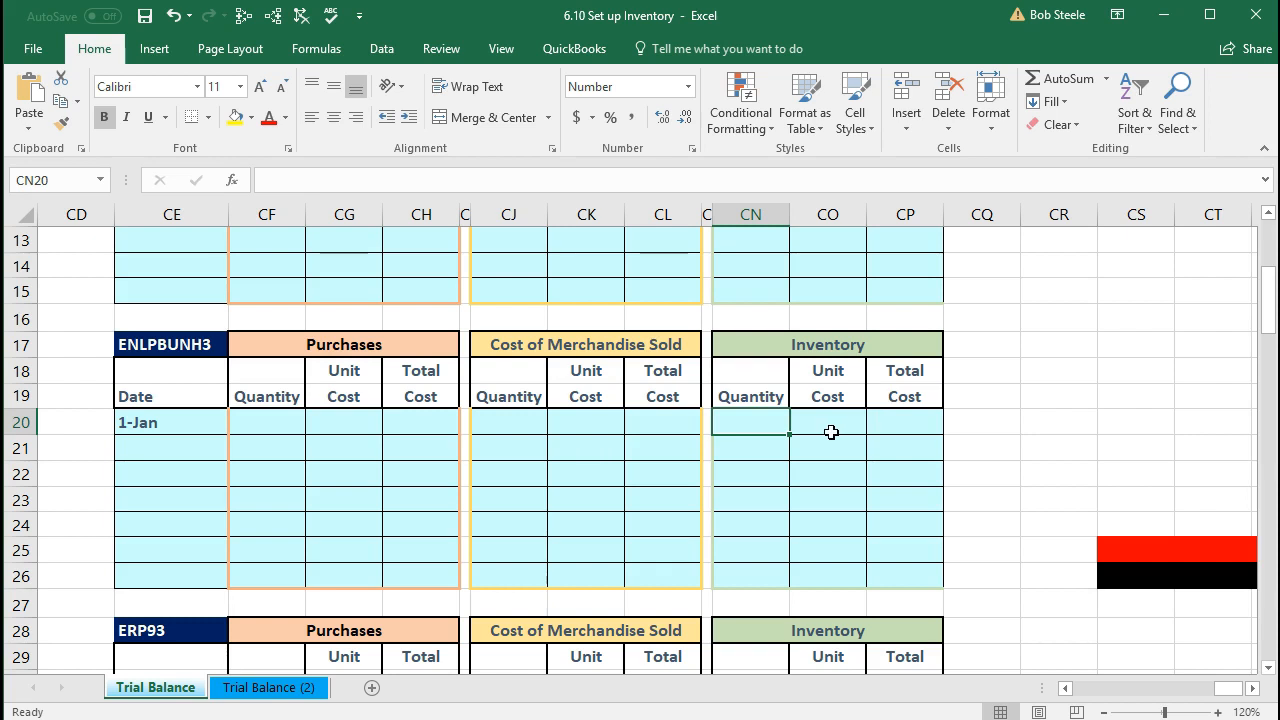
{"action": "type", "text": "1"}
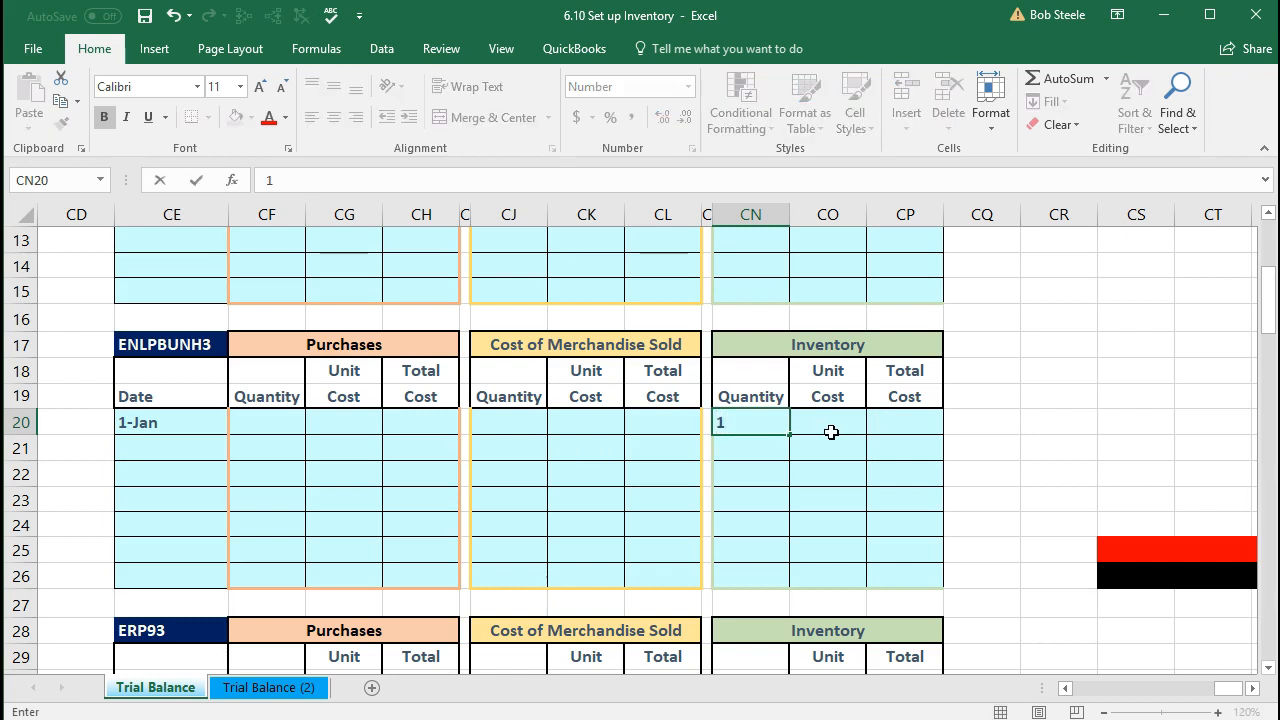
{"action": "left_click", "coordinate": [831, 432]}
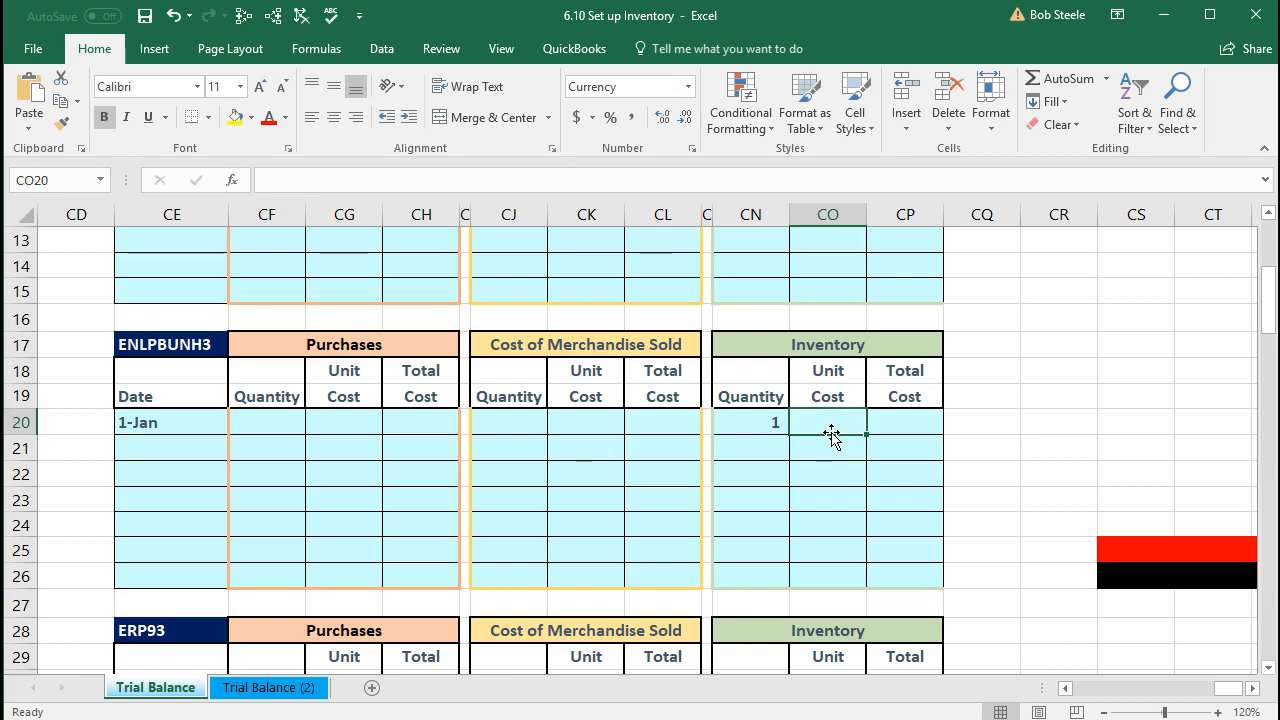
{"action": "type", "text": "480"}
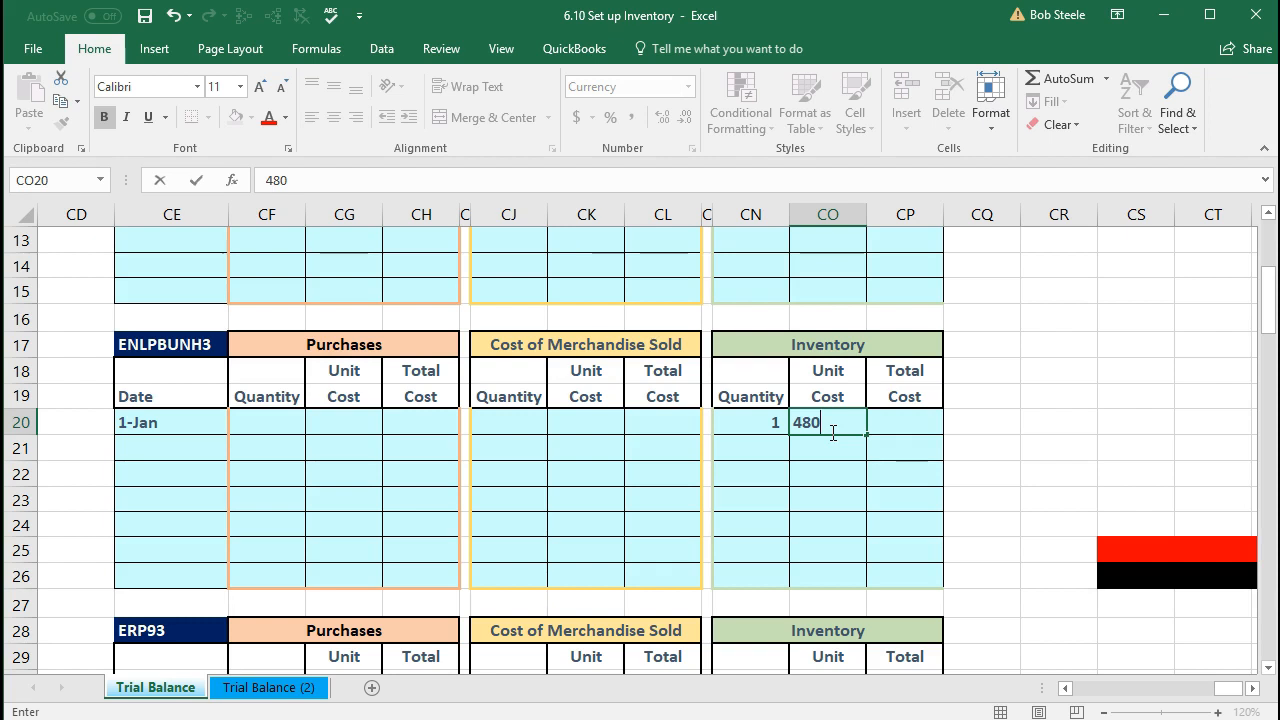
{"action": "key", "text": "Tab"}
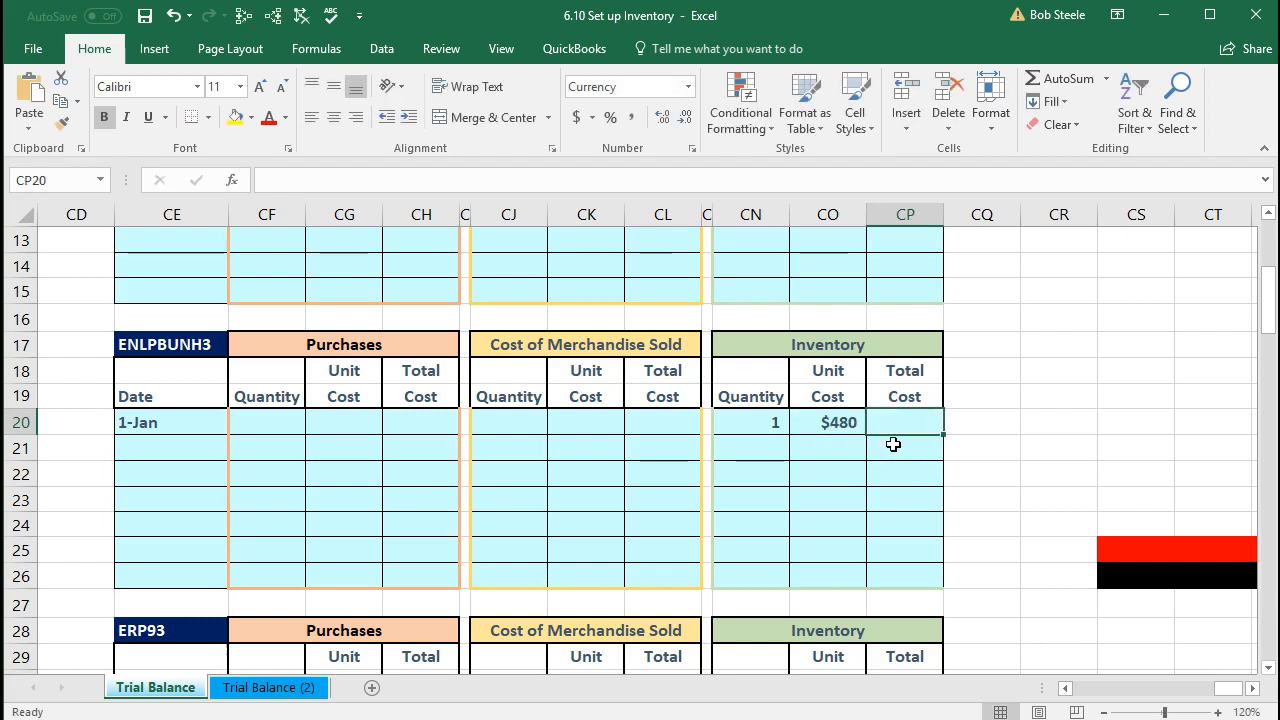
Step: Set ENLPBUNH3's total cost to quantity times unit cost, giving $480, and check the entries
{"action": "type", "text": "="}
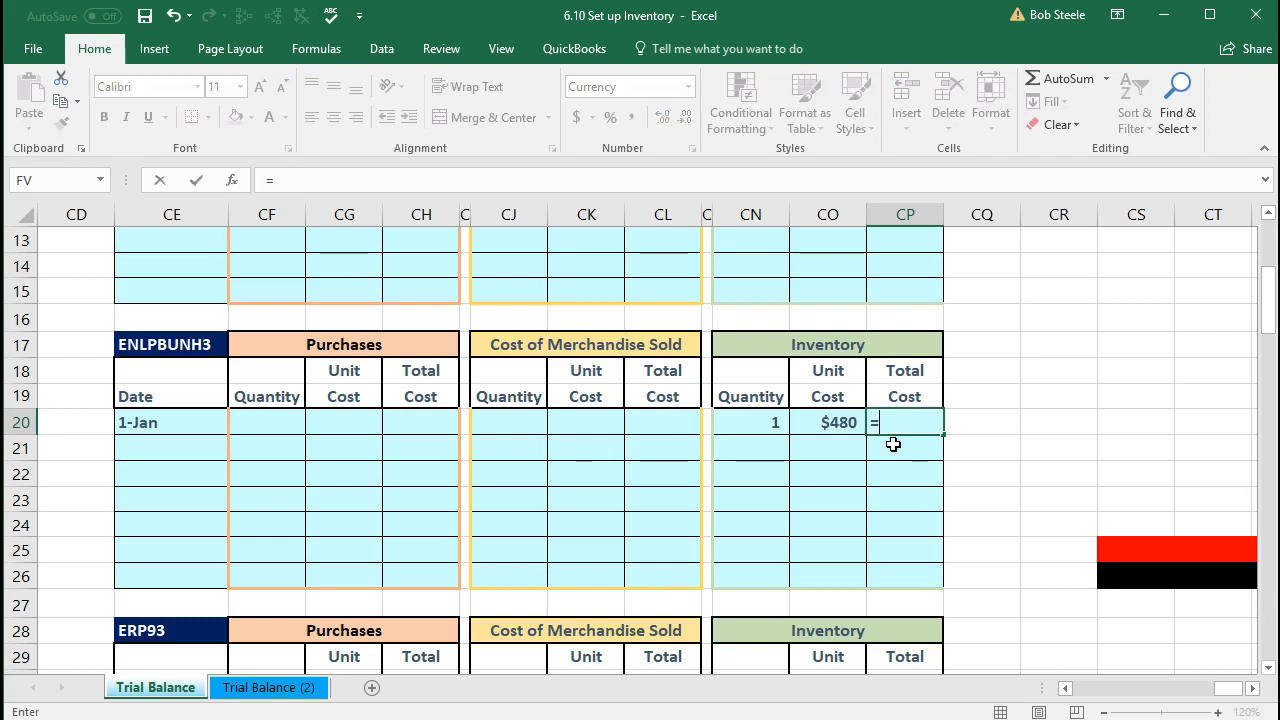
{"action": "left_click", "coordinate": [765, 423]}
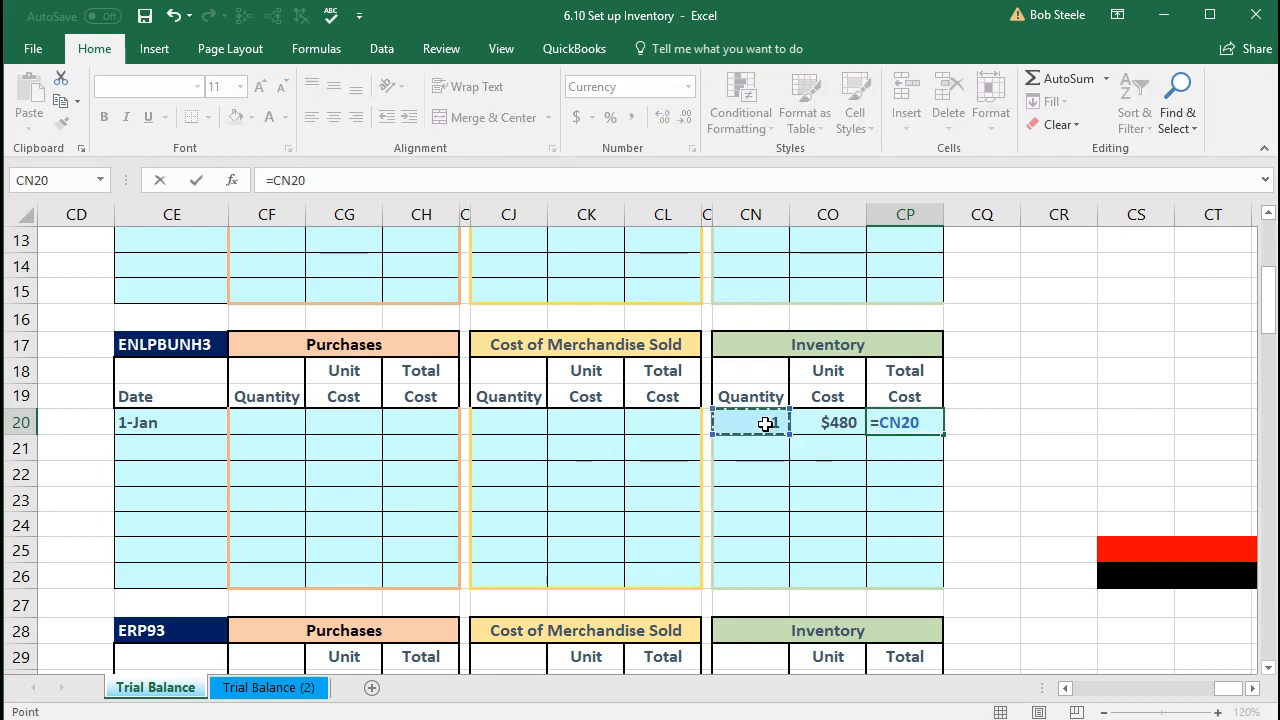
{"action": "type", "text": "*"}
{"action": "left_click", "coordinate": [825, 423]}
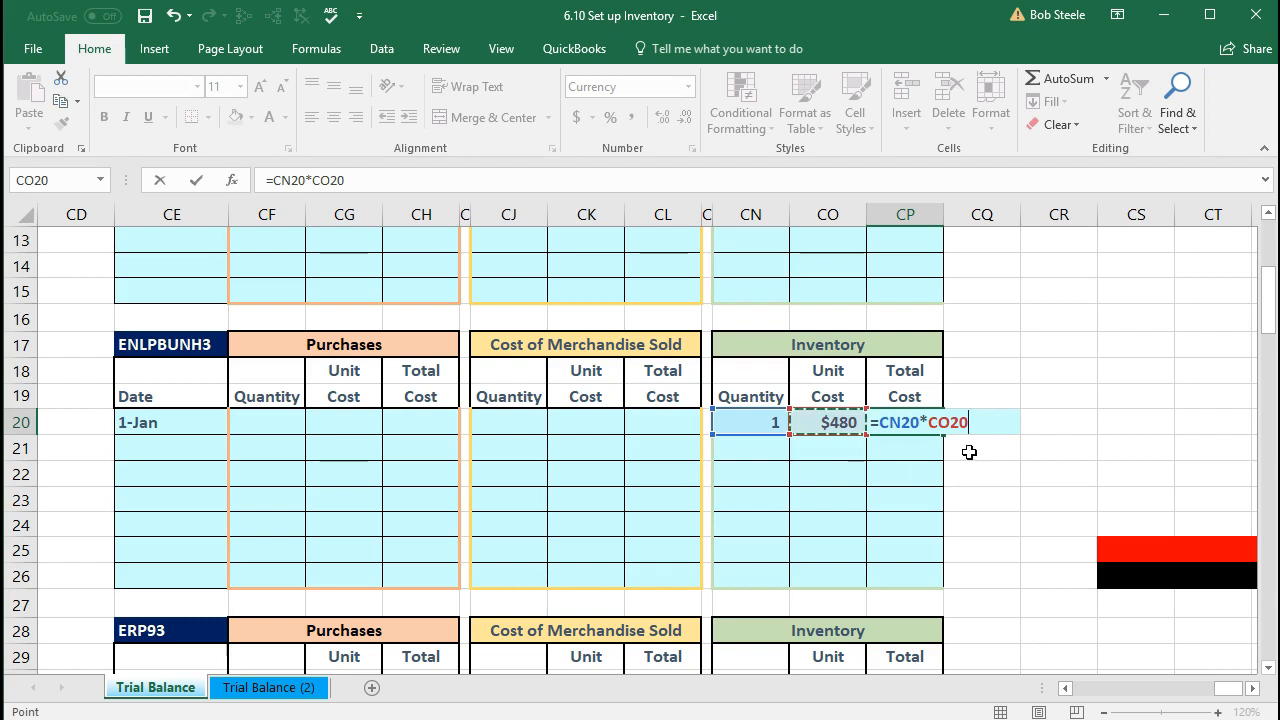
{"action": "key", "text": "Return"}
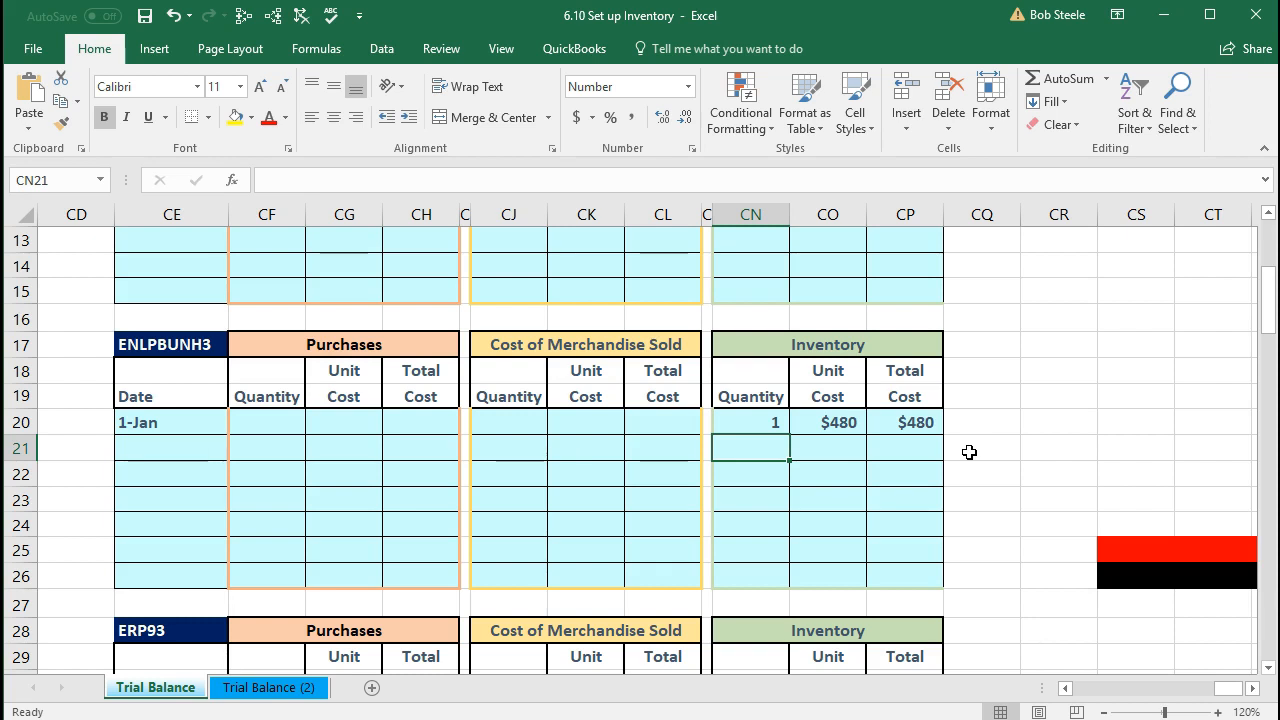
{"action": "left_click", "coordinate": [756, 424]}
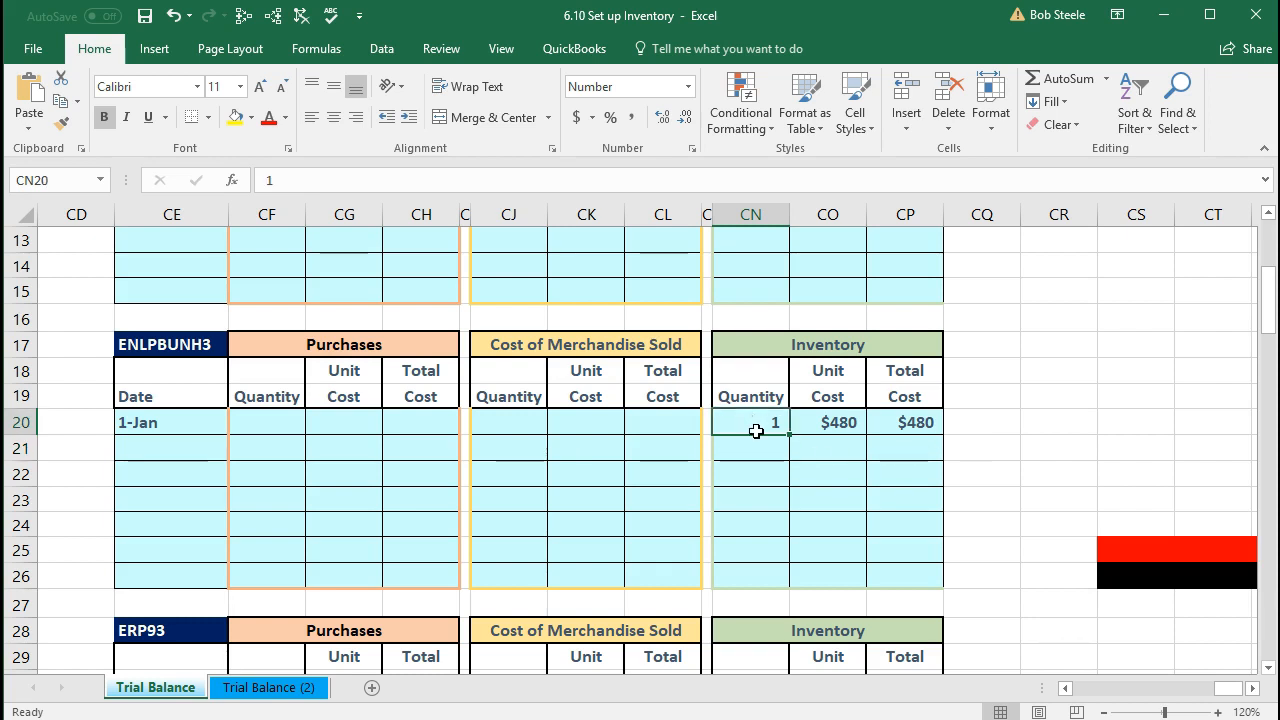
{"action": "left_click", "coordinate": [807, 428]}
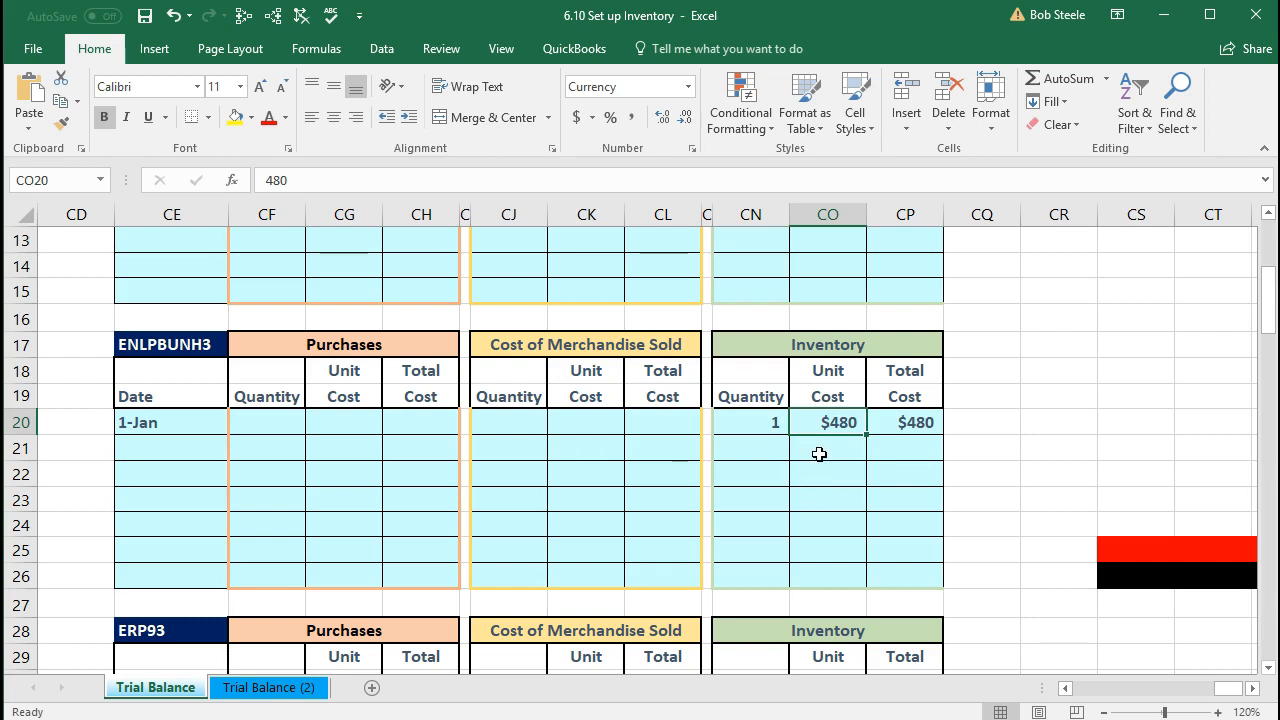
{"action": "left_click", "coordinate": [755, 432]}
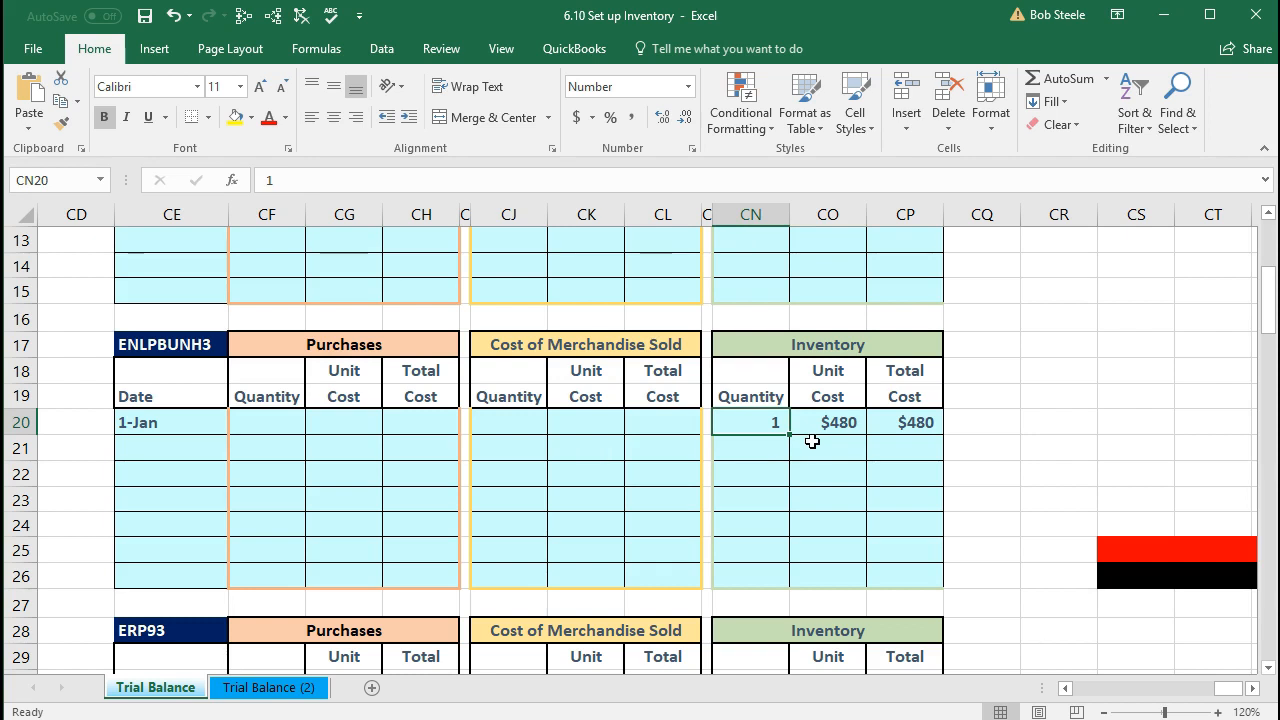
{"action": "left_click", "coordinate": [812, 441]}
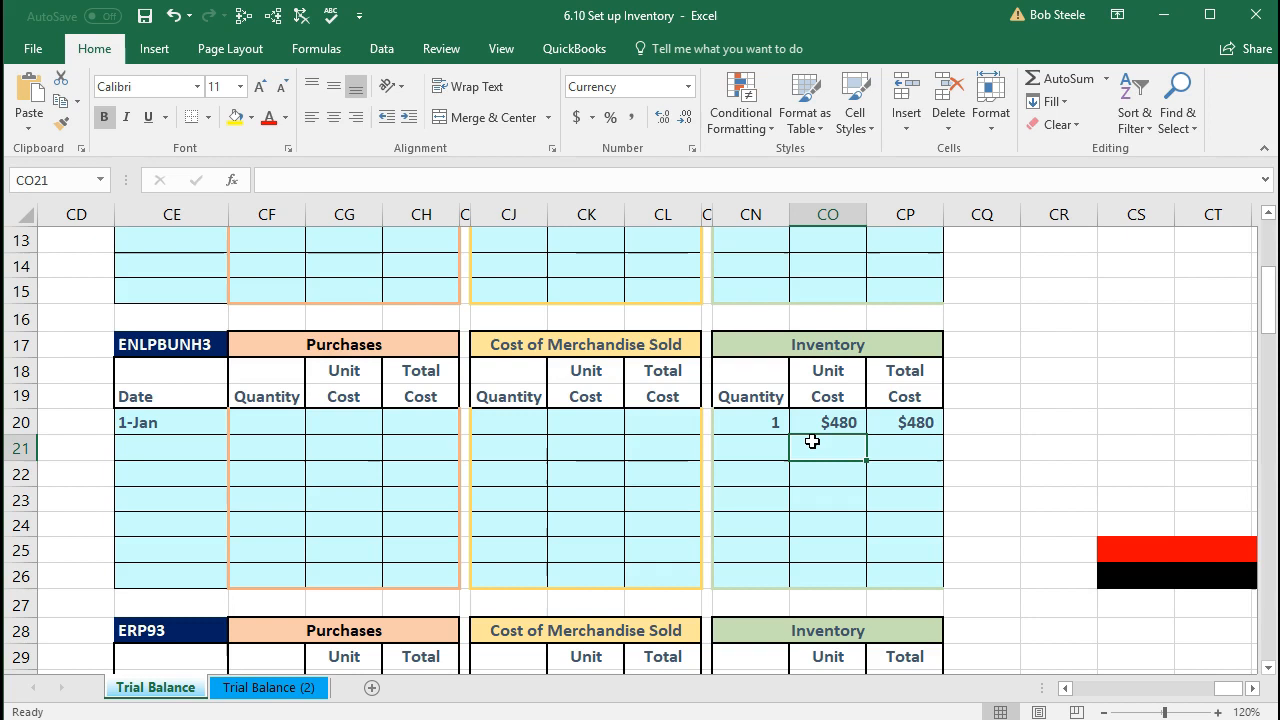
{"action": "scroll", "coordinate": [812, 441], "scroll_direction": "down", "scroll_amount": 3}
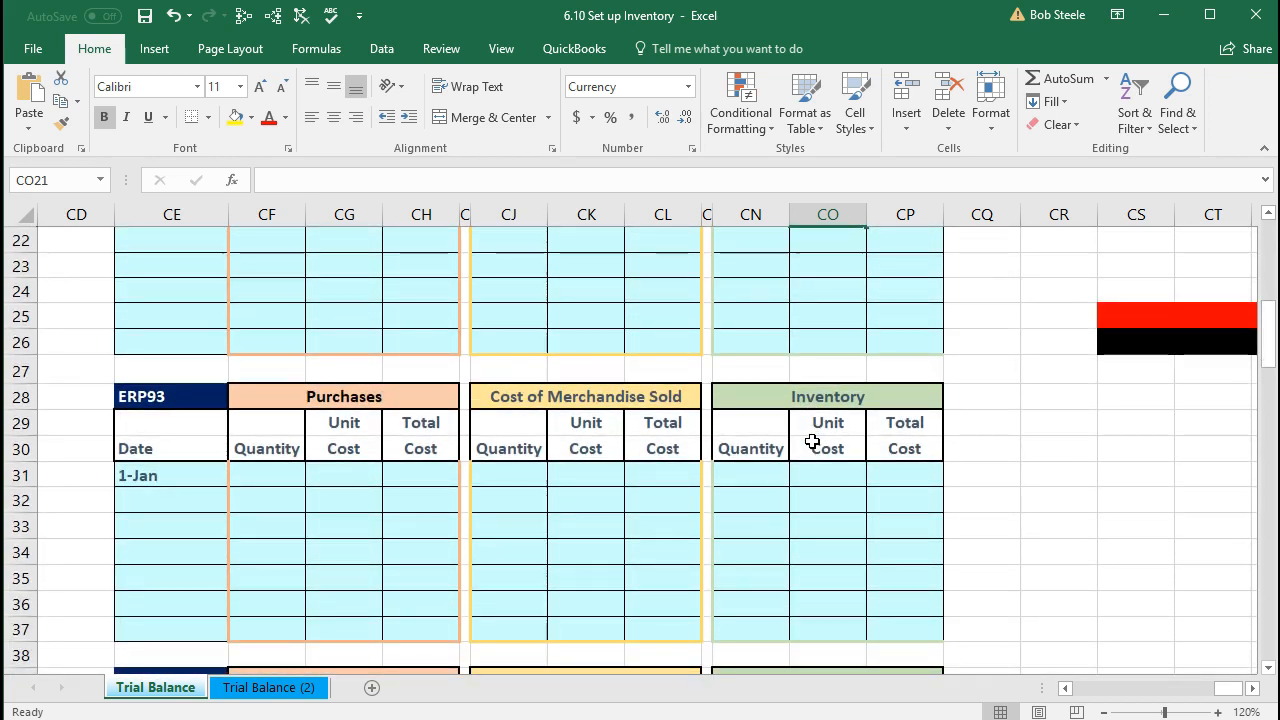
Step: Enter ERP93's 1-Jan inventory quantity 1 in CN31 and unit cost $440 in CO31
{"action": "scroll", "coordinate": [812, 441], "scroll_direction": "down", "scroll_amount": 1}
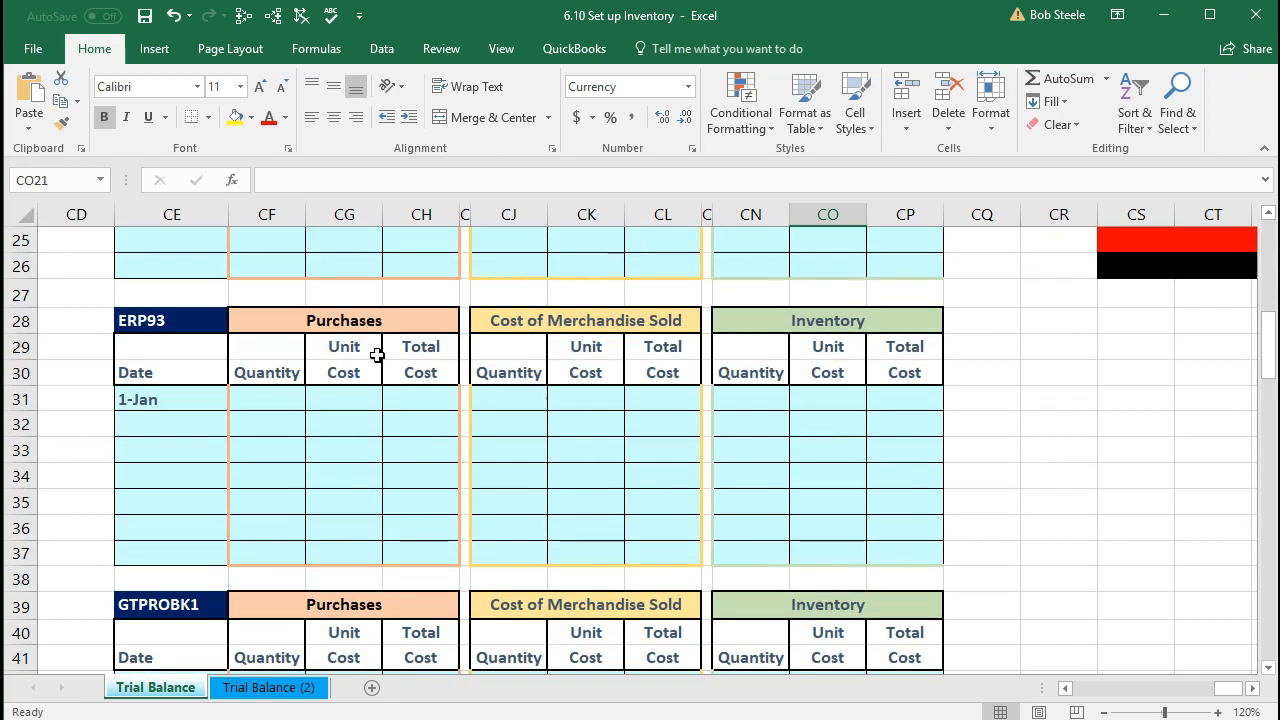
{"action": "left_click", "coordinate": [193, 321]}
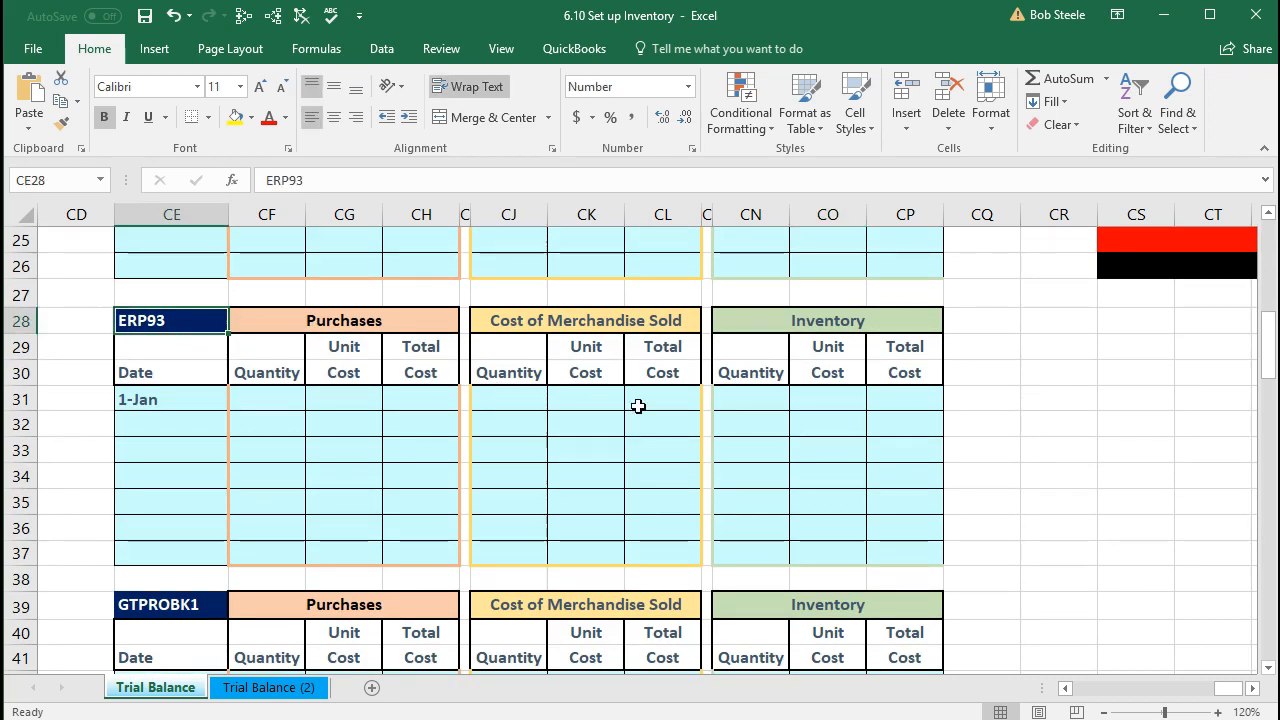
{"action": "left_click", "coordinate": [745, 404]}
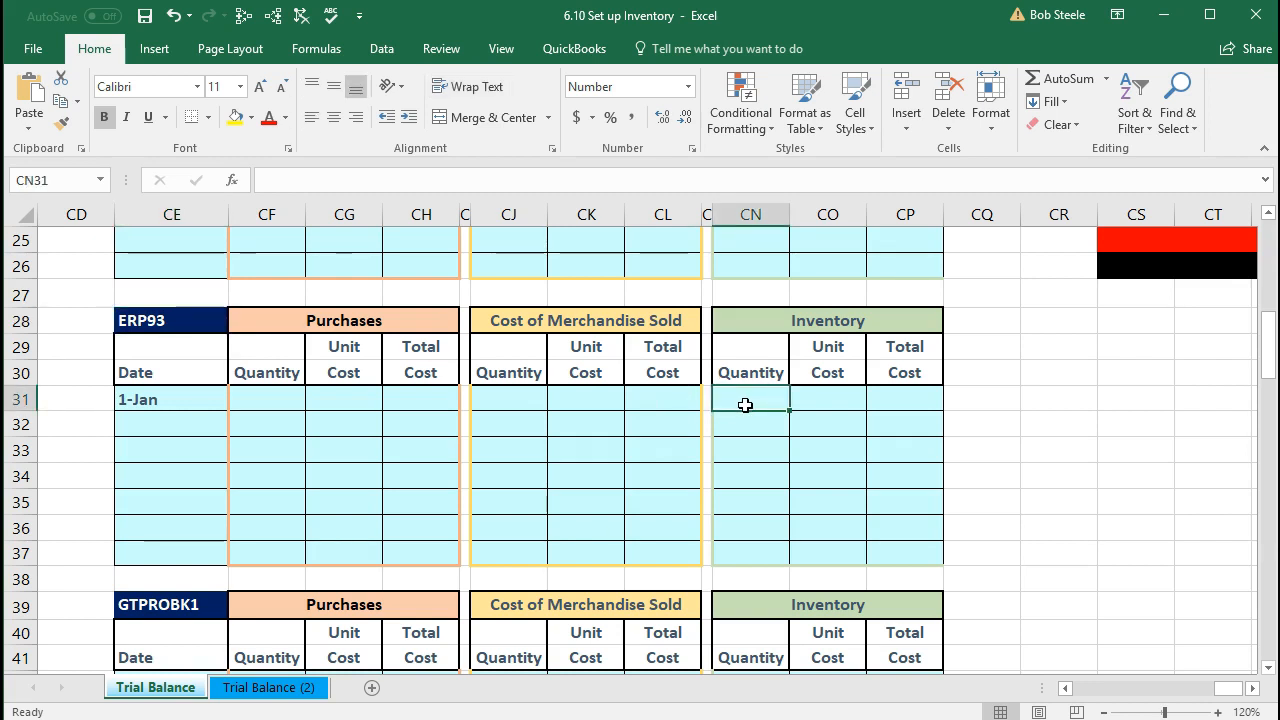
{"action": "type", "text": "1"}
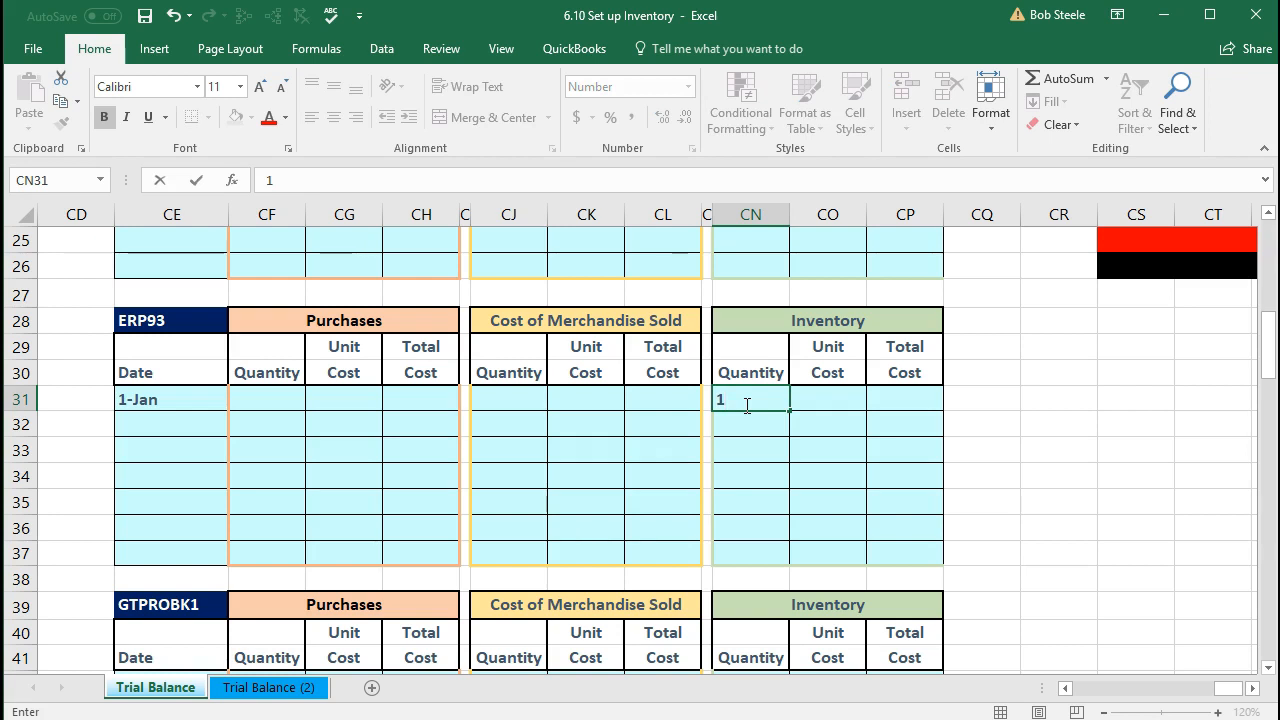
{"action": "key", "text": "Tab"}
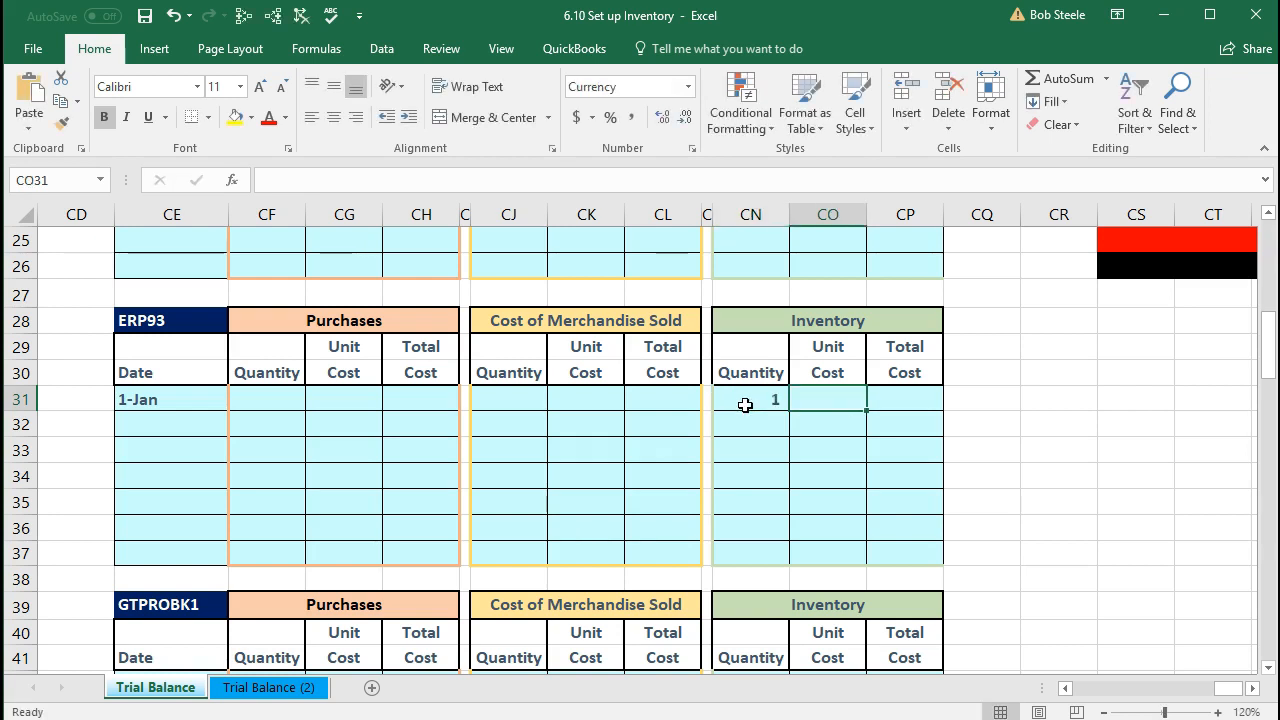
{"action": "type", "text": "440"}
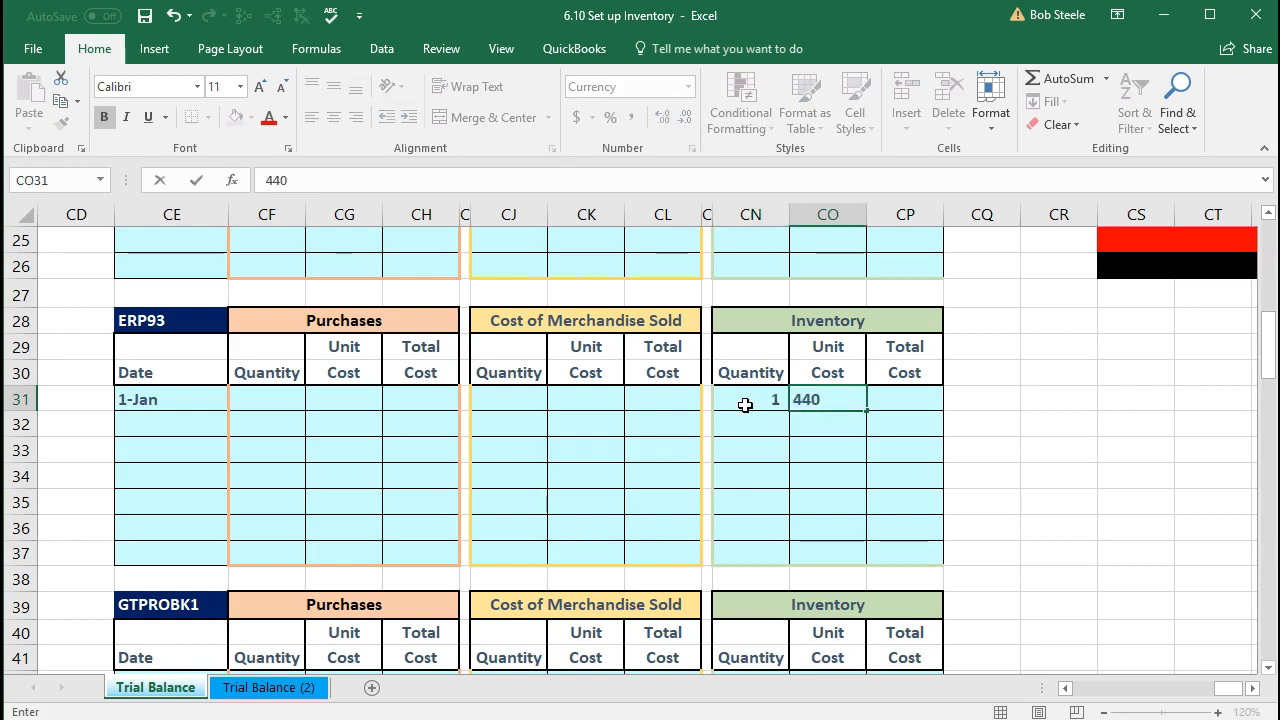
{"action": "key", "text": "Tab"}
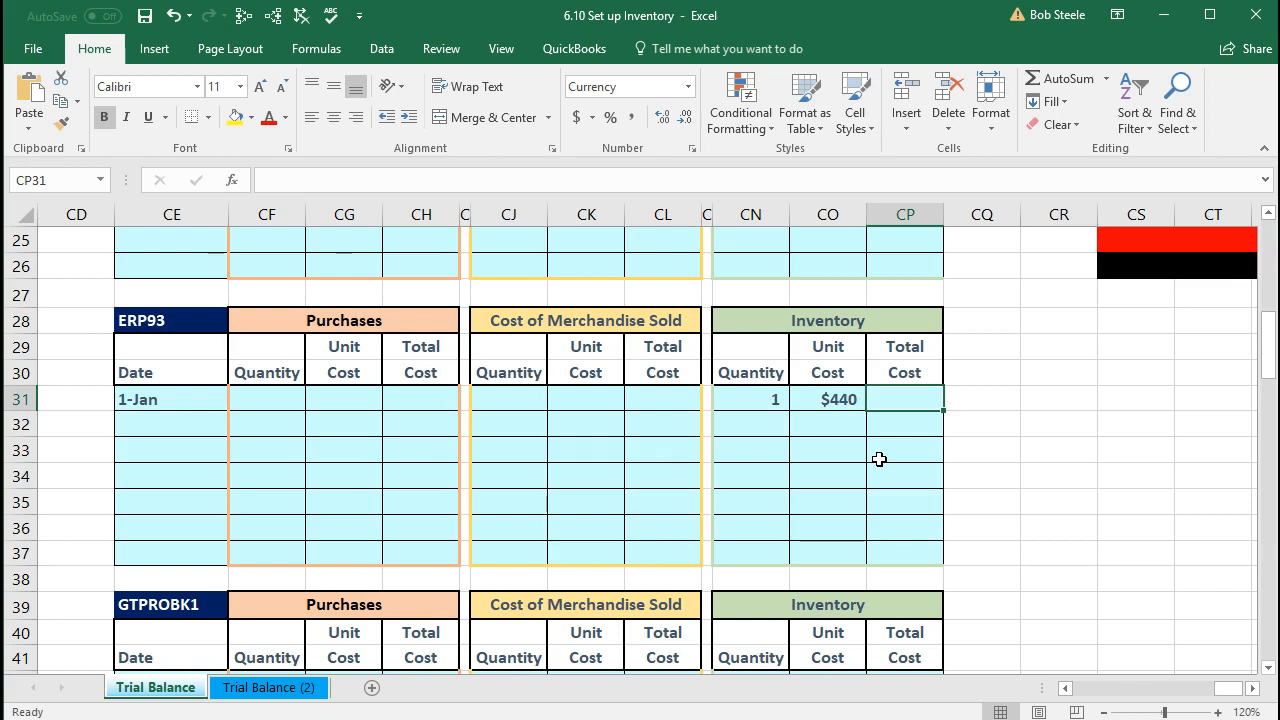
Step: Enter =CN31*CO31 in CP31 so ERP93's total cost shows $440
{"action": "type", "text": "="}
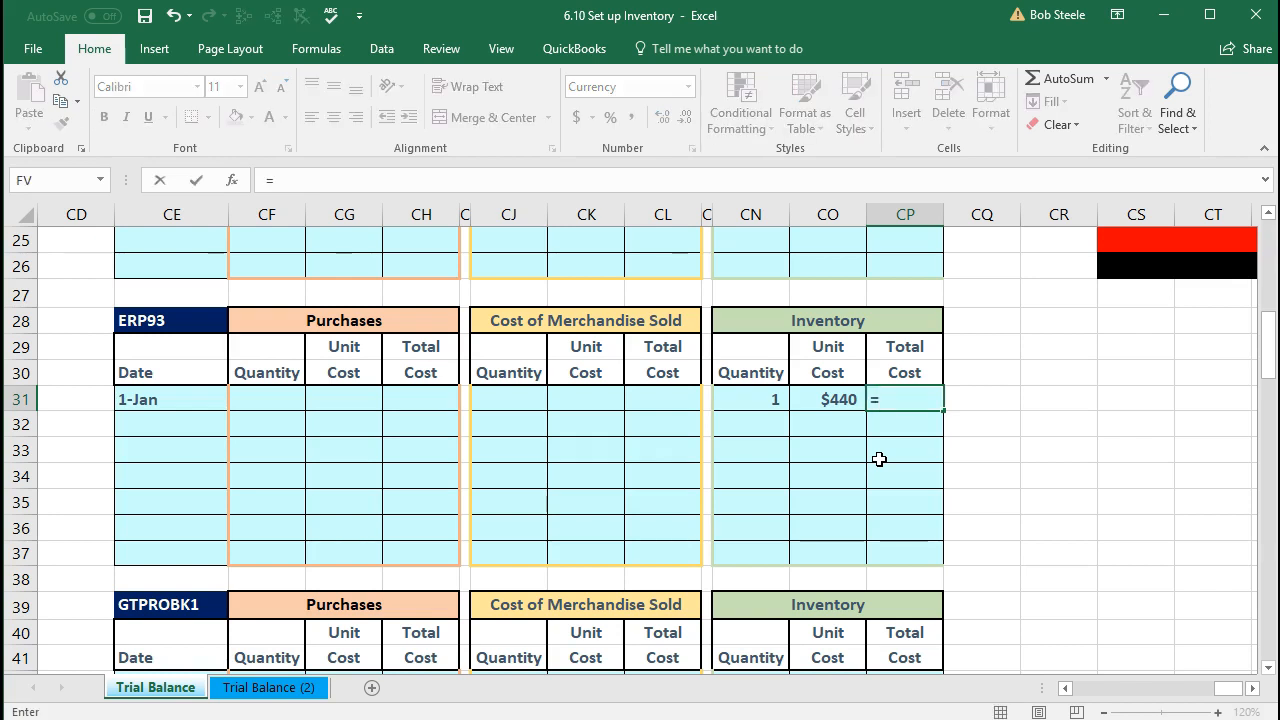
{"action": "left_click", "coordinate": [762, 399]}
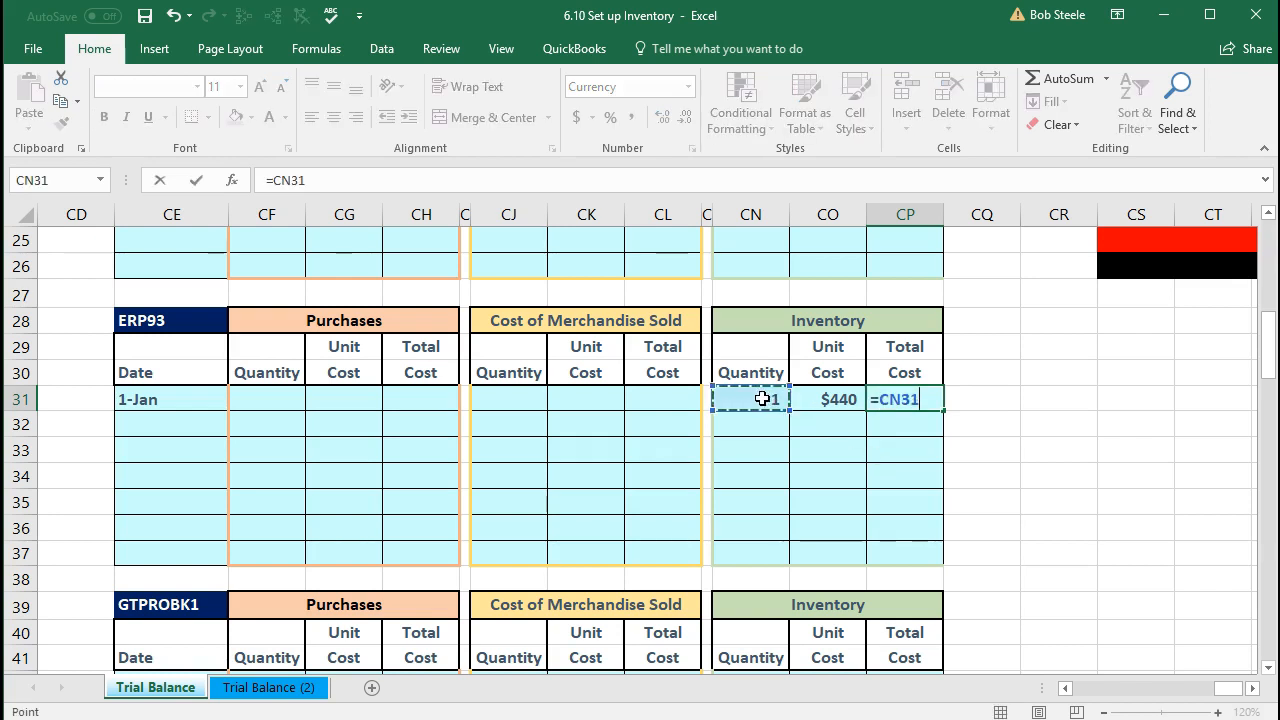
{"action": "type", "text": "*"}
{"action": "left_click", "coordinate": [829, 400]}
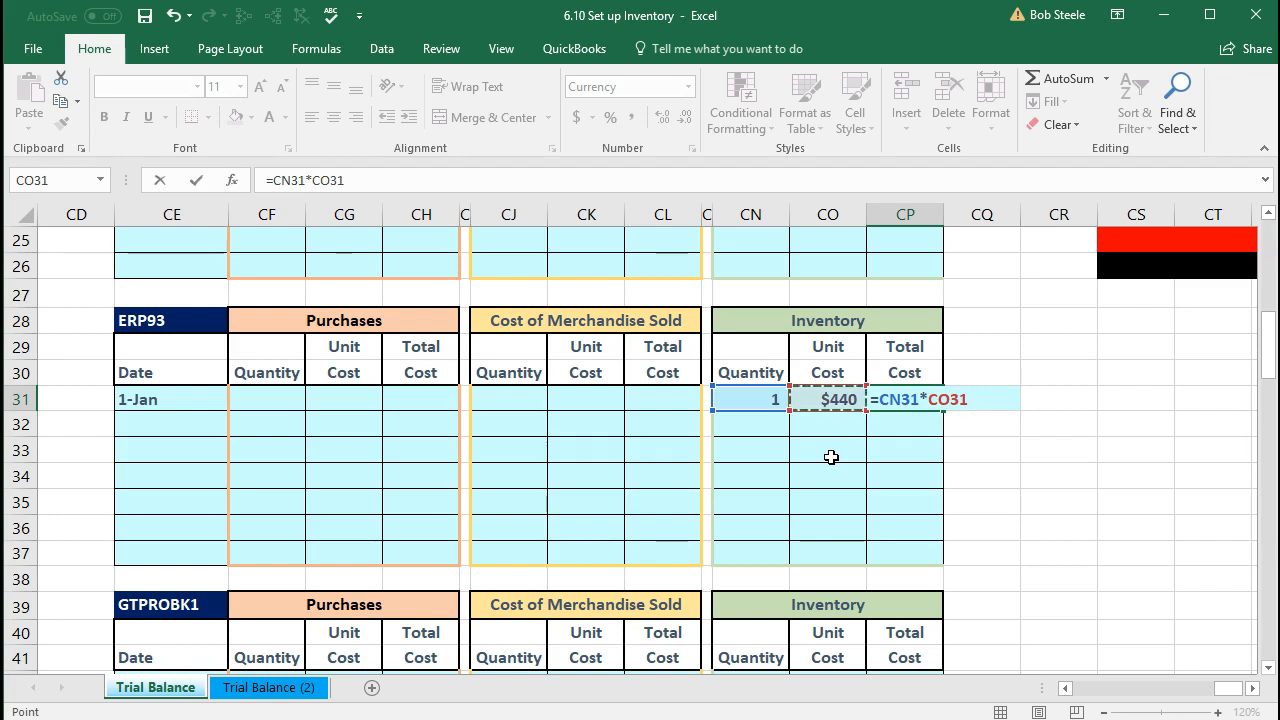
{"action": "key", "text": "Return"}
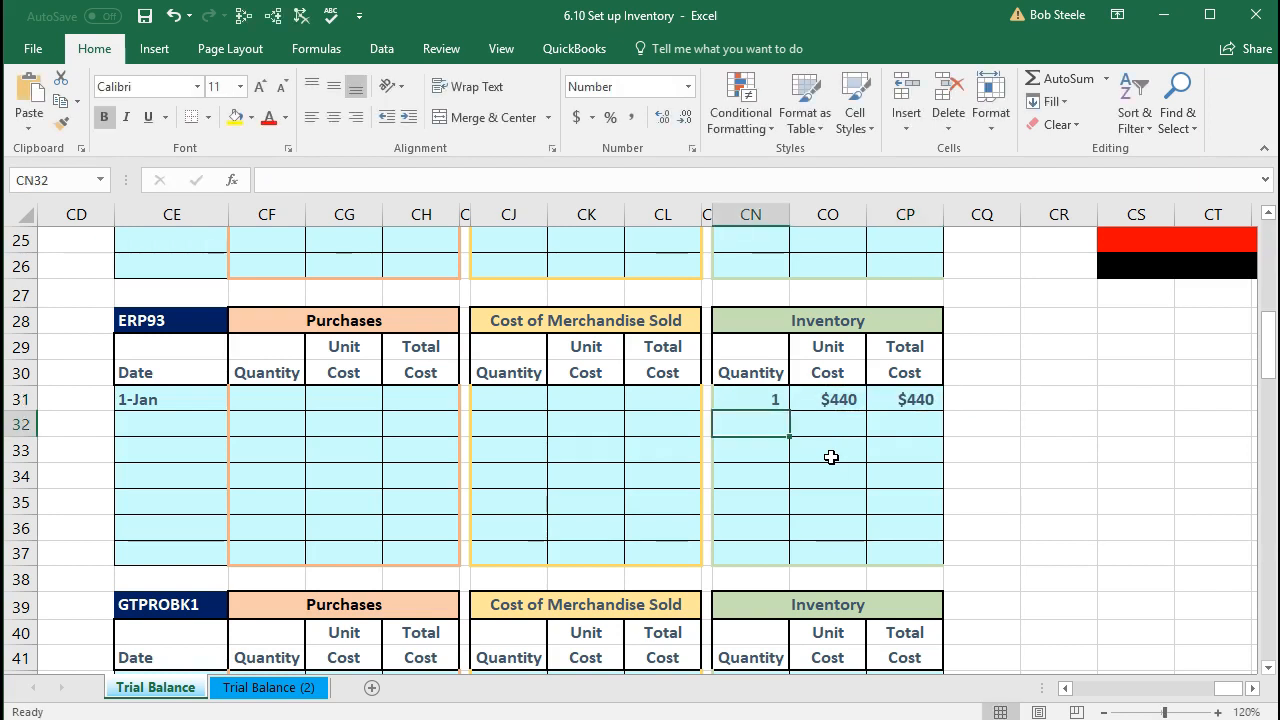
{"action": "scroll", "coordinate": [831, 457], "scroll_direction": "down", "scroll_amount": 2}
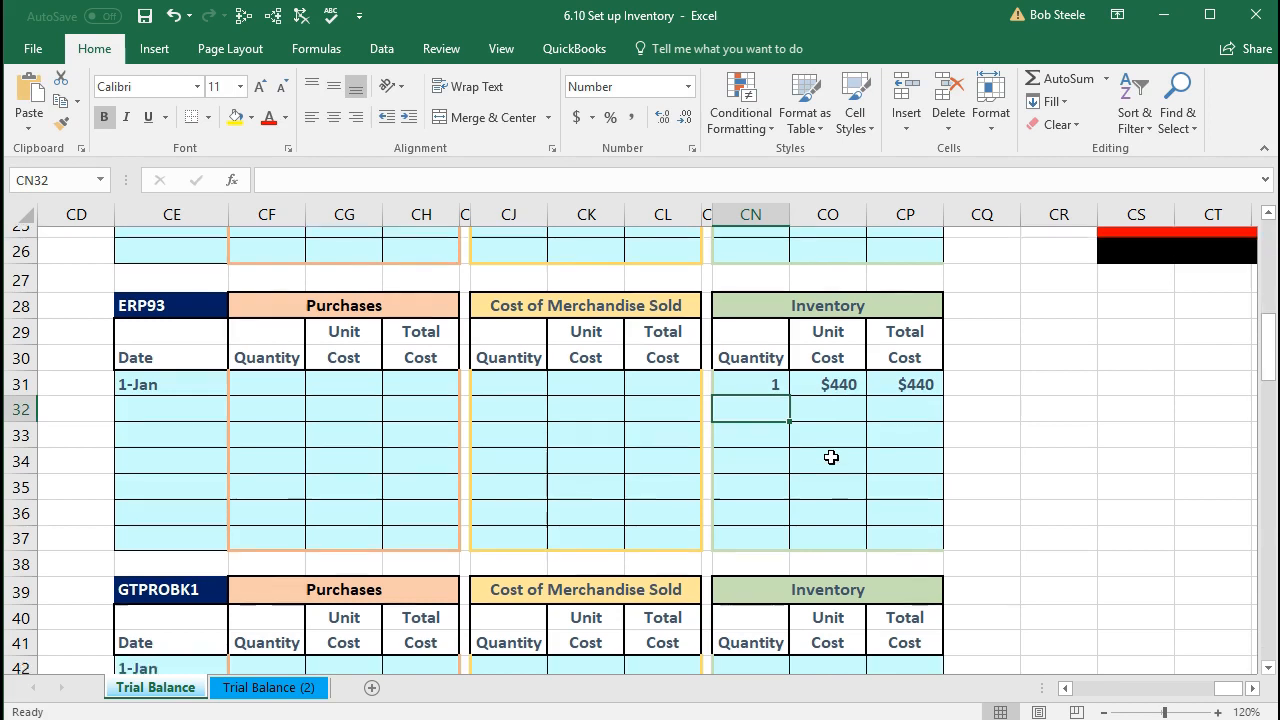
Step: Enter GTPROBK1's quantity 1 and unit cost $328 in row 42, with total =CN42*CO42 giving $328
{"action": "scroll", "coordinate": [831, 457], "scroll_direction": "down", "scroll_amount": 2}
{"action": "left_click", "coordinate": [172, 292]}
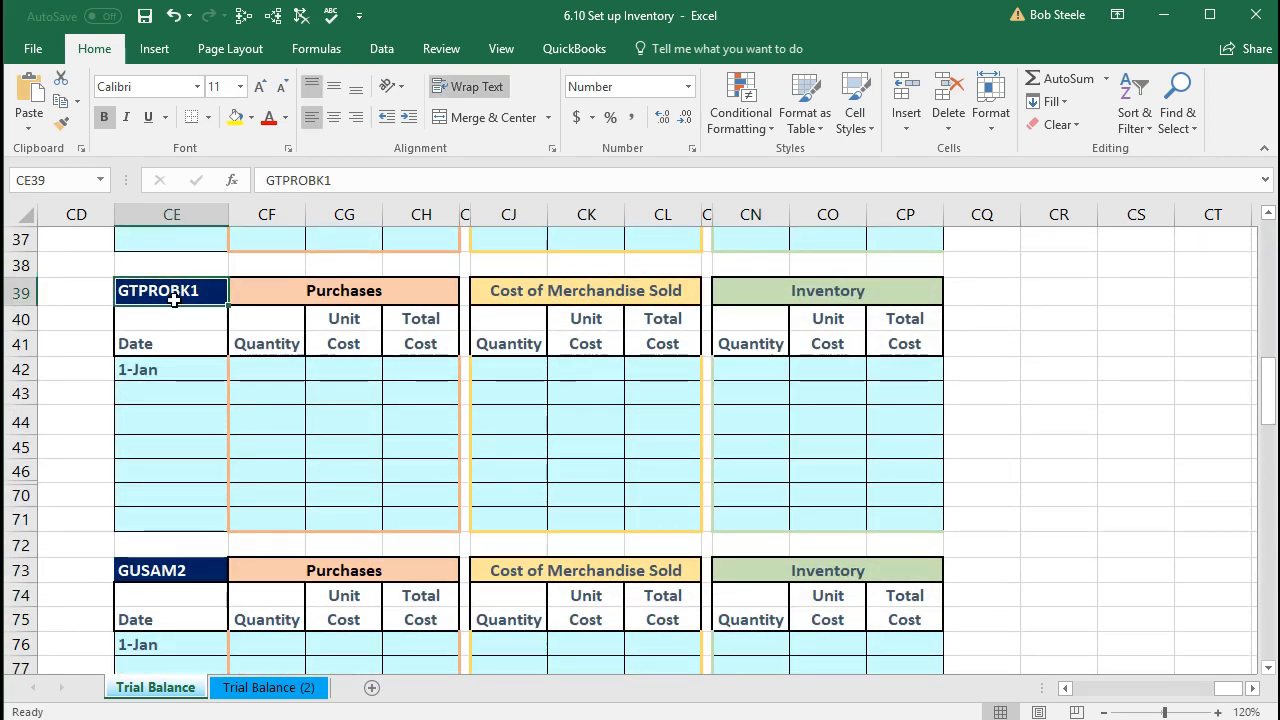
{"action": "left_click", "coordinate": [752, 372]}
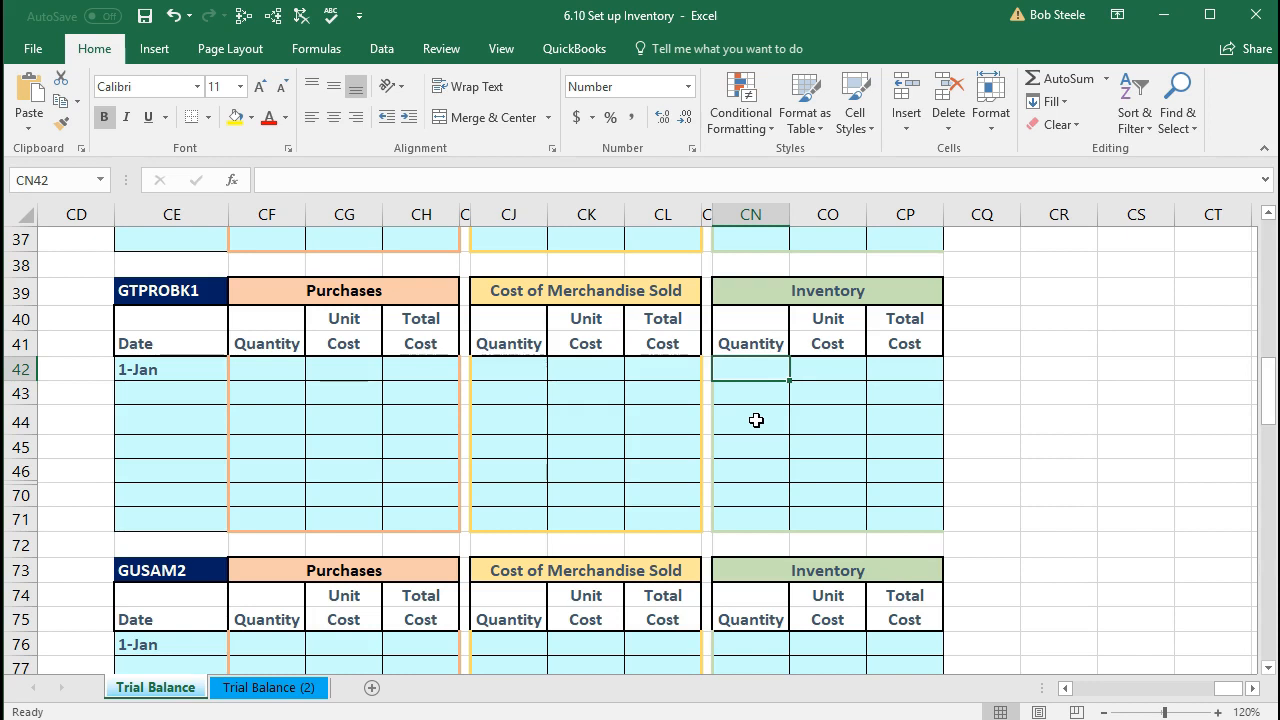
{"action": "type", "text": "1"}
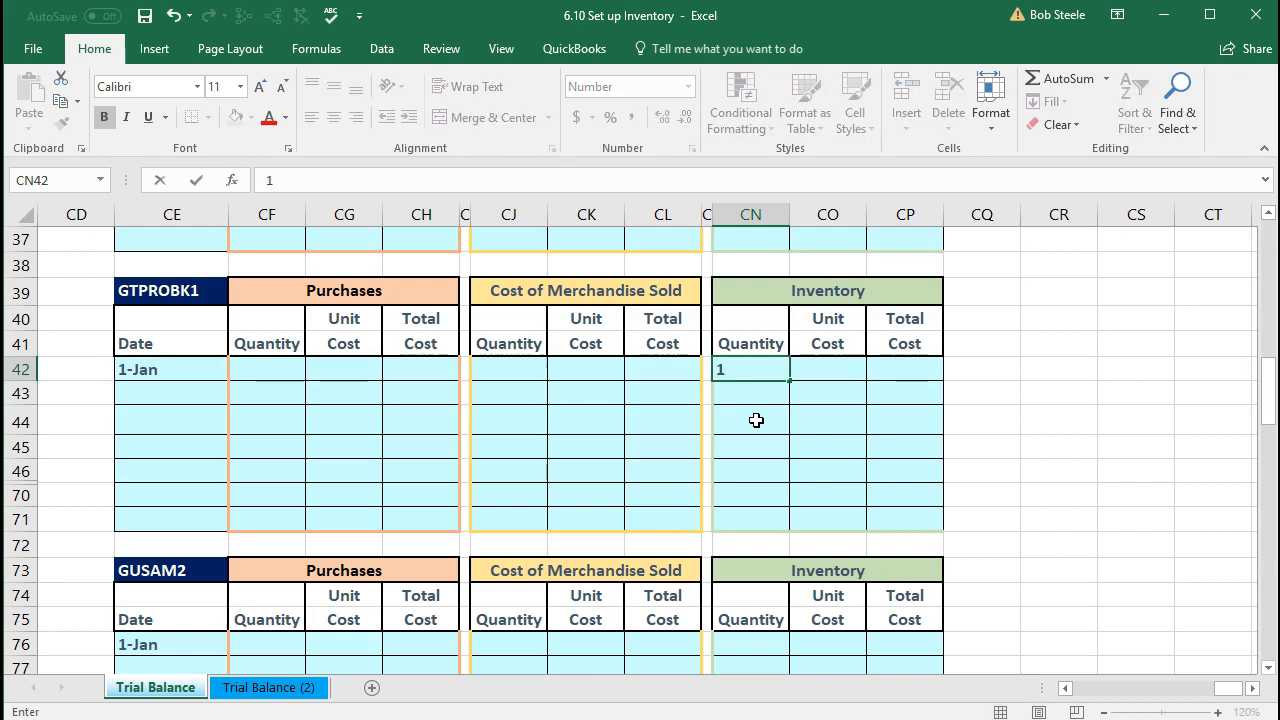
{"action": "key", "text": "Tab"}
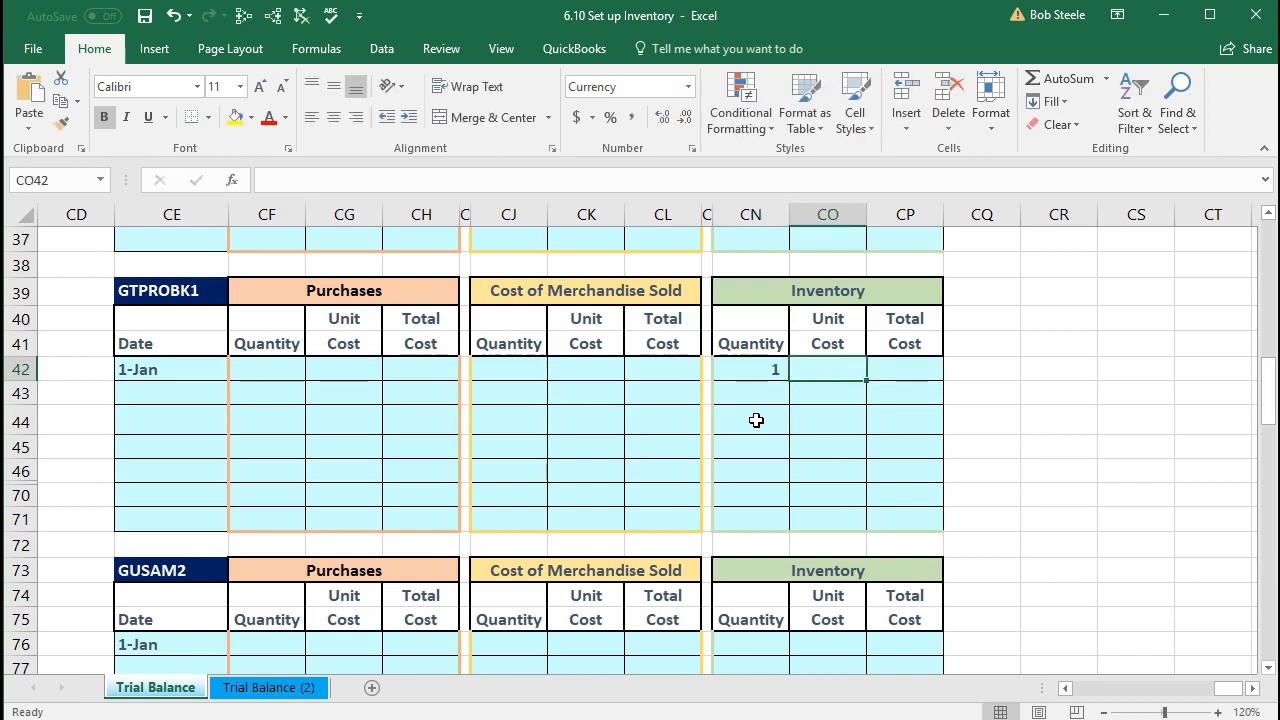
{"action": "type", "text": "328"}
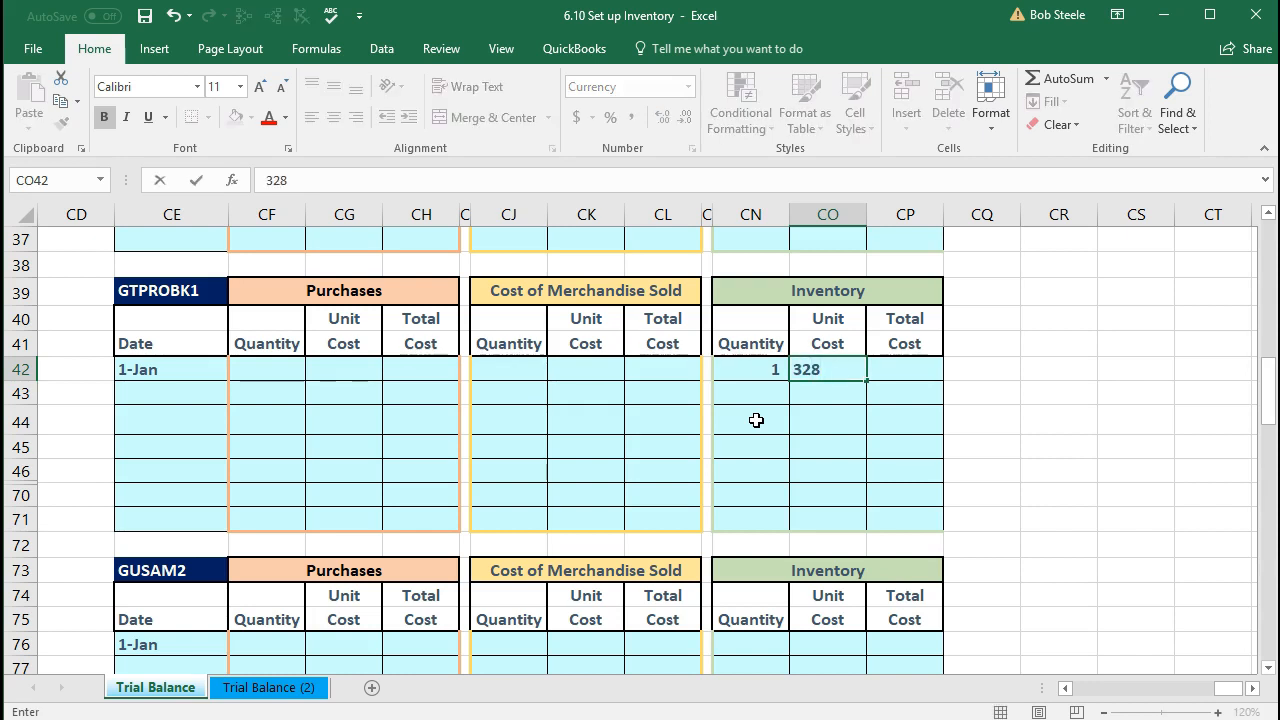
{"action": "key", "text": "Tab"}
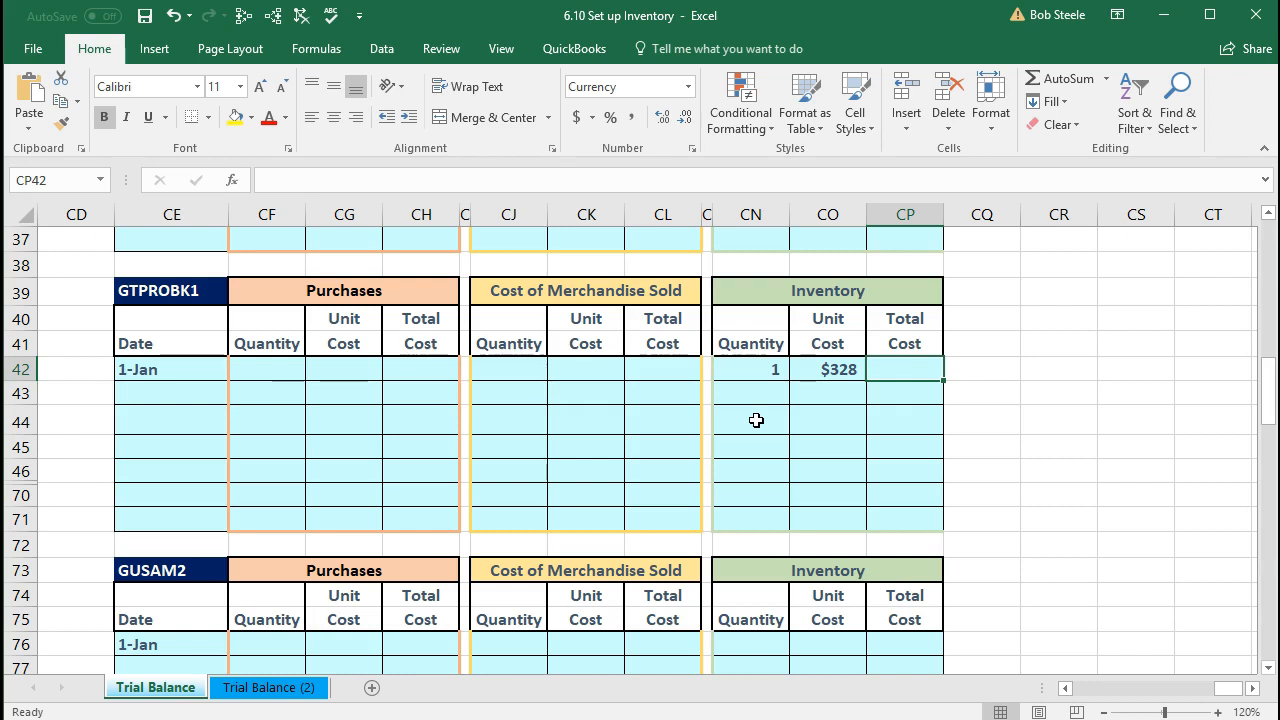
{"action": "type", "text": "="}
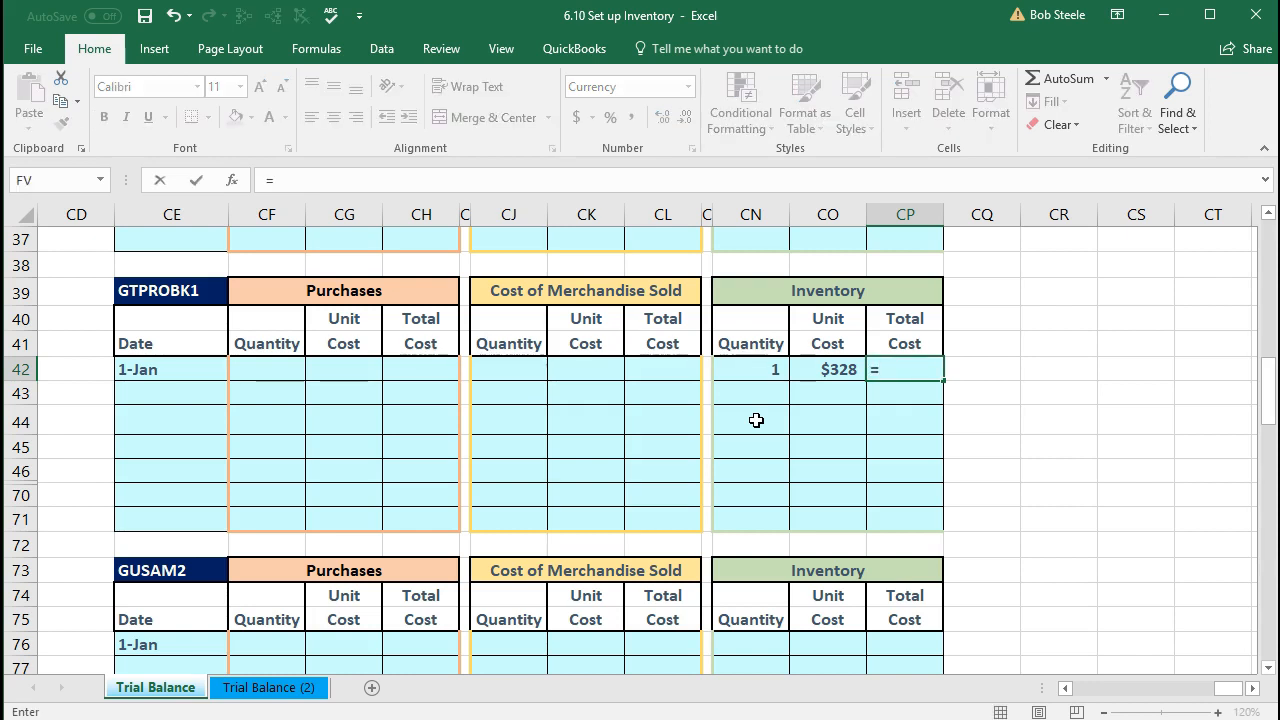
{"action": "left_click", "coordinate": [752, 369]}
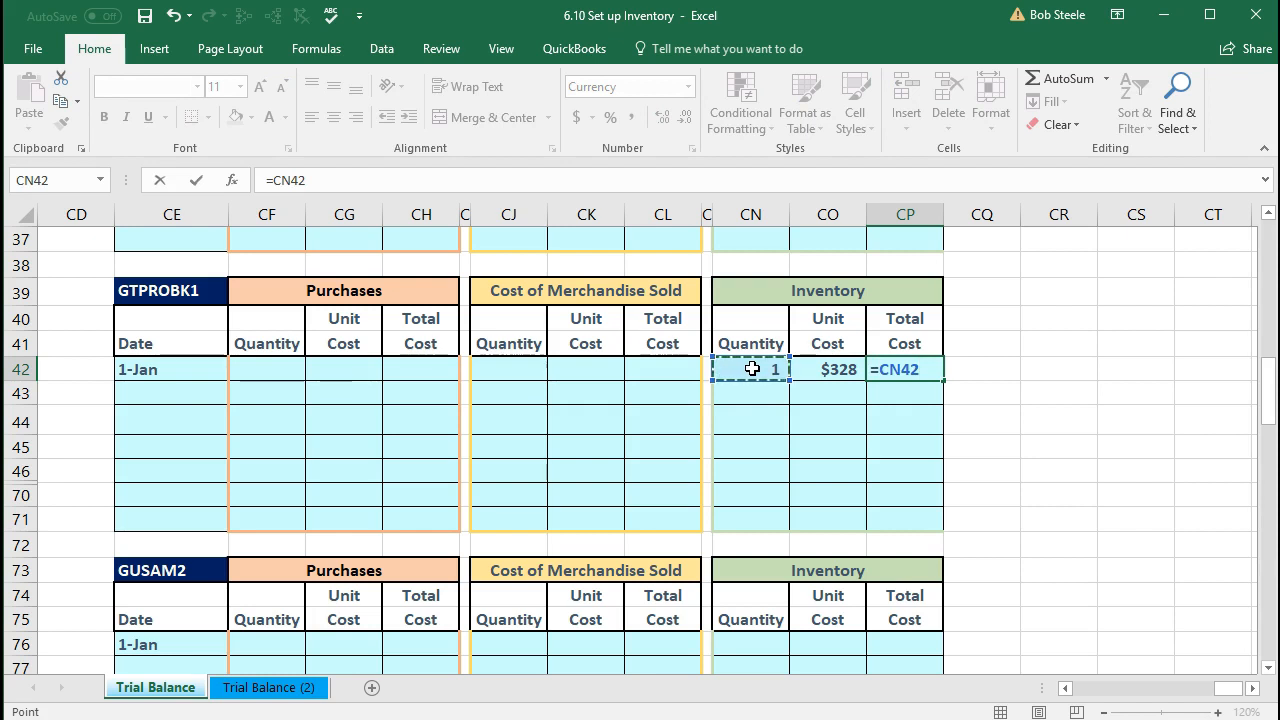
{"action": "type", "text": "*"}
{"action": "left_click", "coordinate": [826, 369]}
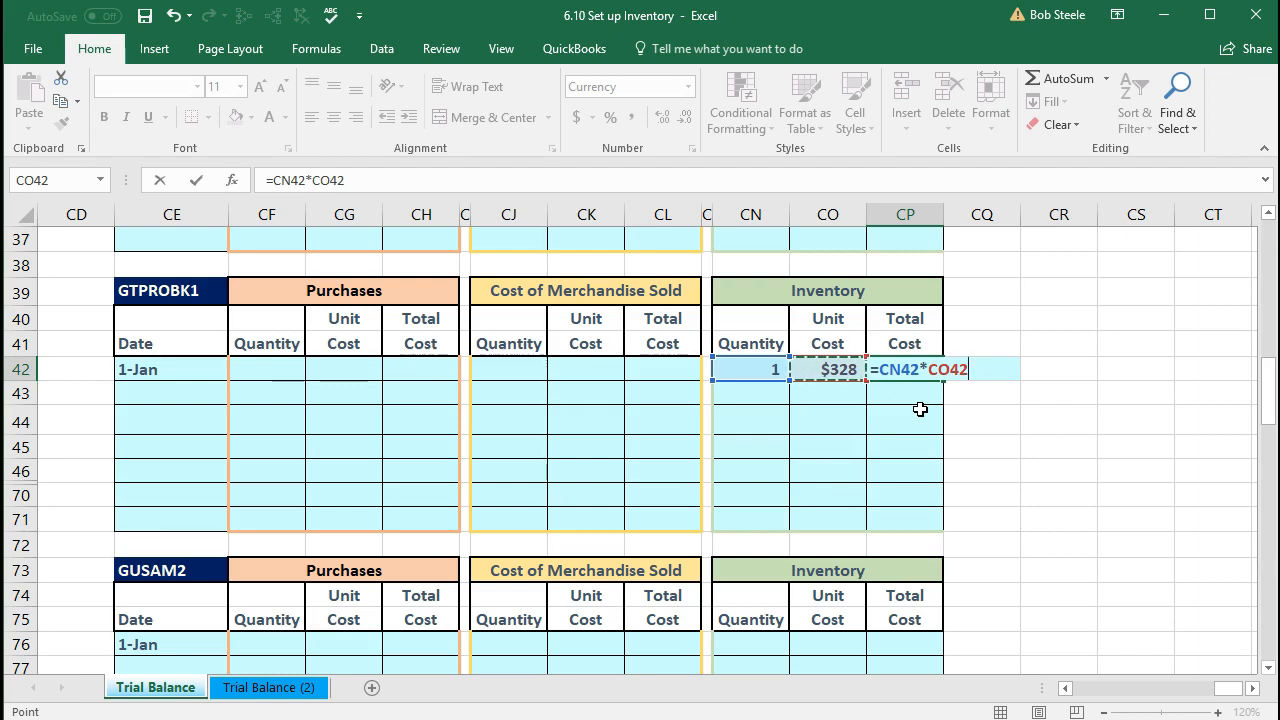
{"action": "key", "text": "Return"}
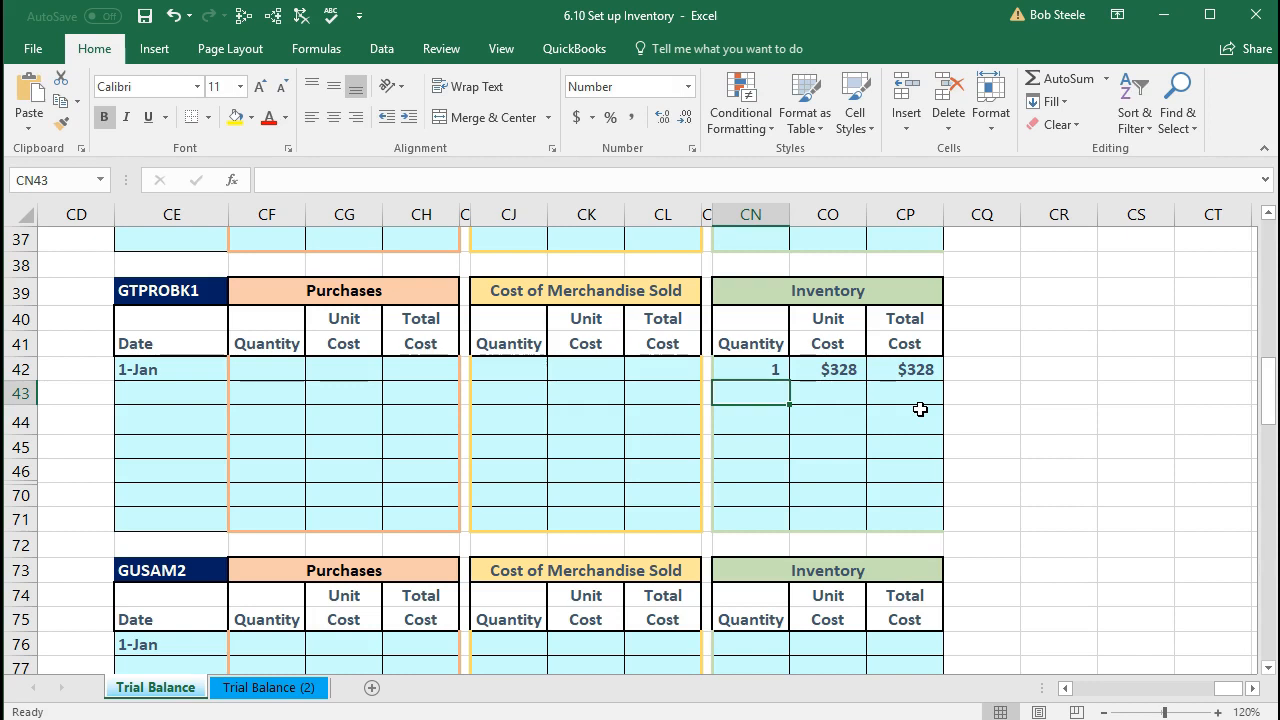
Step: Enter GUSAM2's 1-Jan inventory quantity 2 and unit cost $304
{"action": "scroll", "coordinate": [920, 409], "scroll_direction": "down", "scroll_amount": 2}
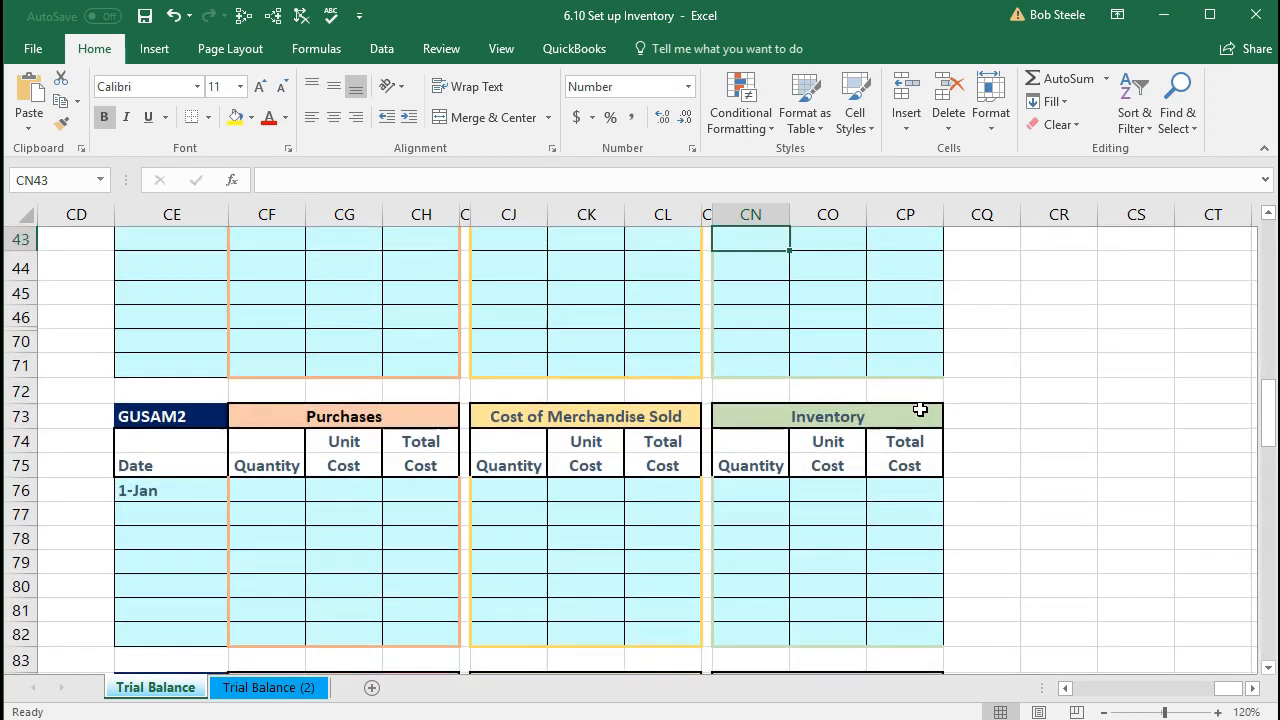
{"action": "scroll", "coordinate": [920, 409], "scroll_direction": "down", "scroll_amount": 1}
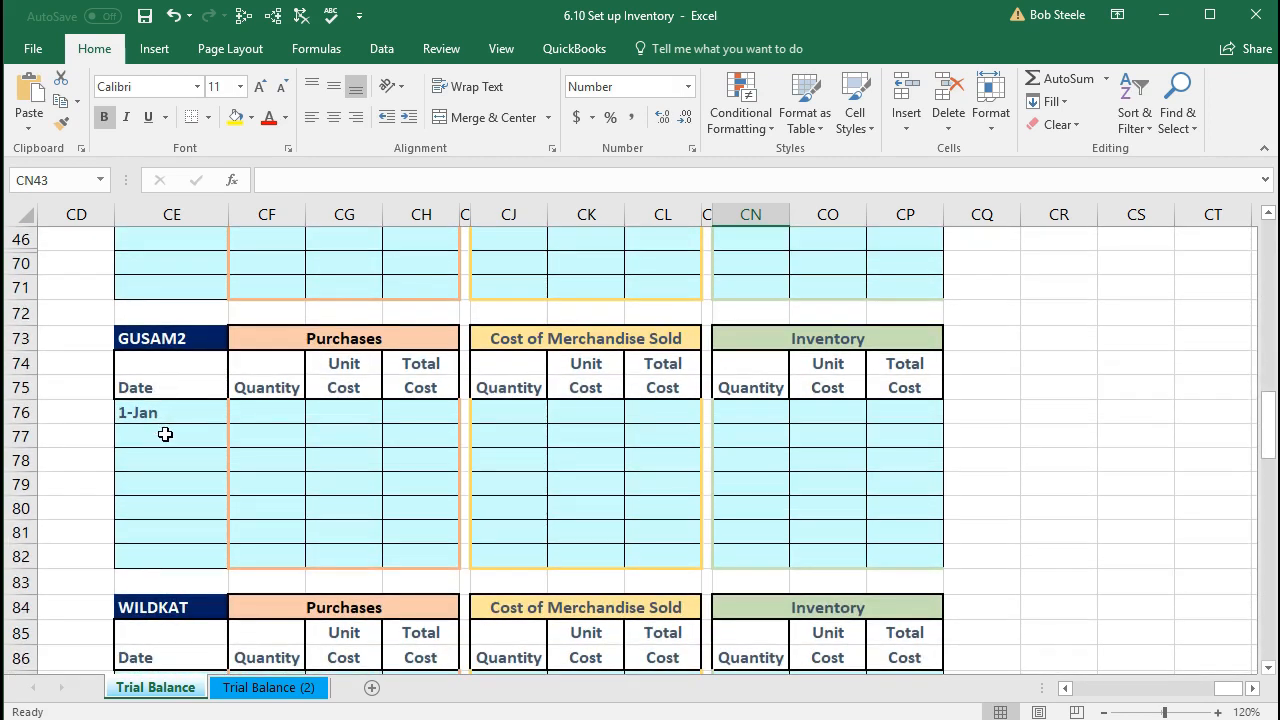
{"action": "left_click", "coordinate": [731, 410]}
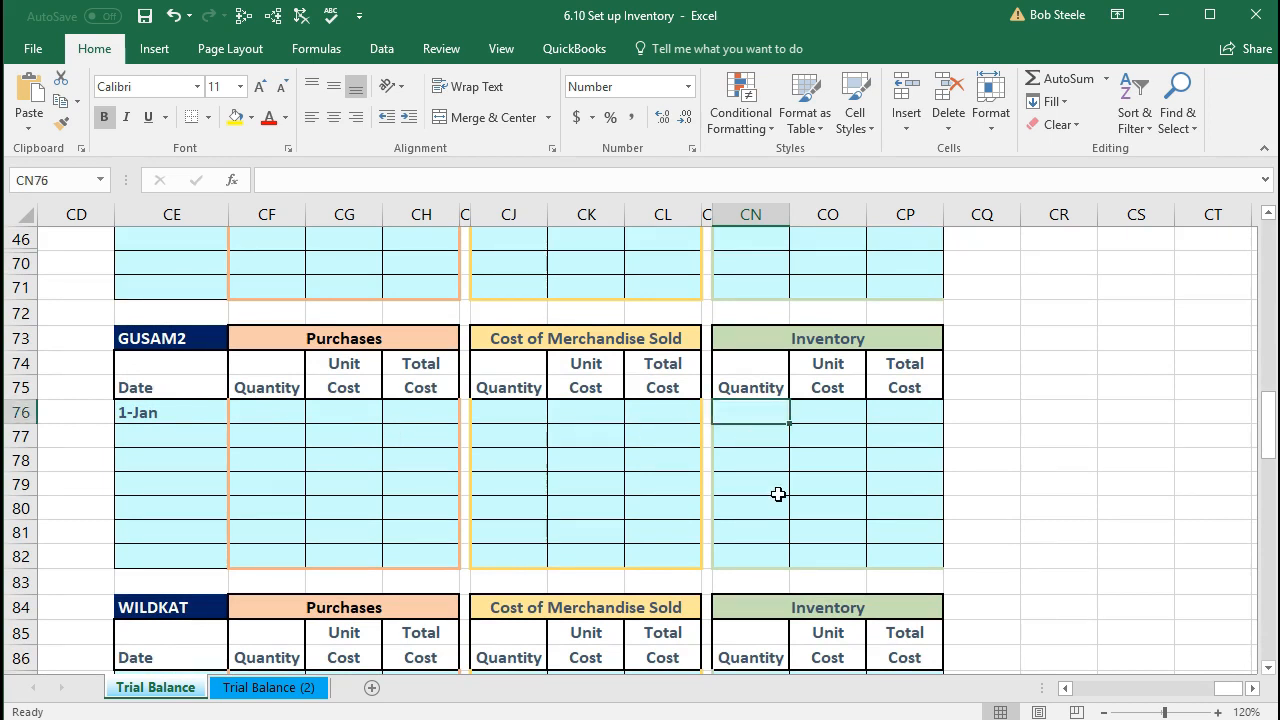
{"action": "type", "text": "2"}
{"action": "key", "text": "Tab"}
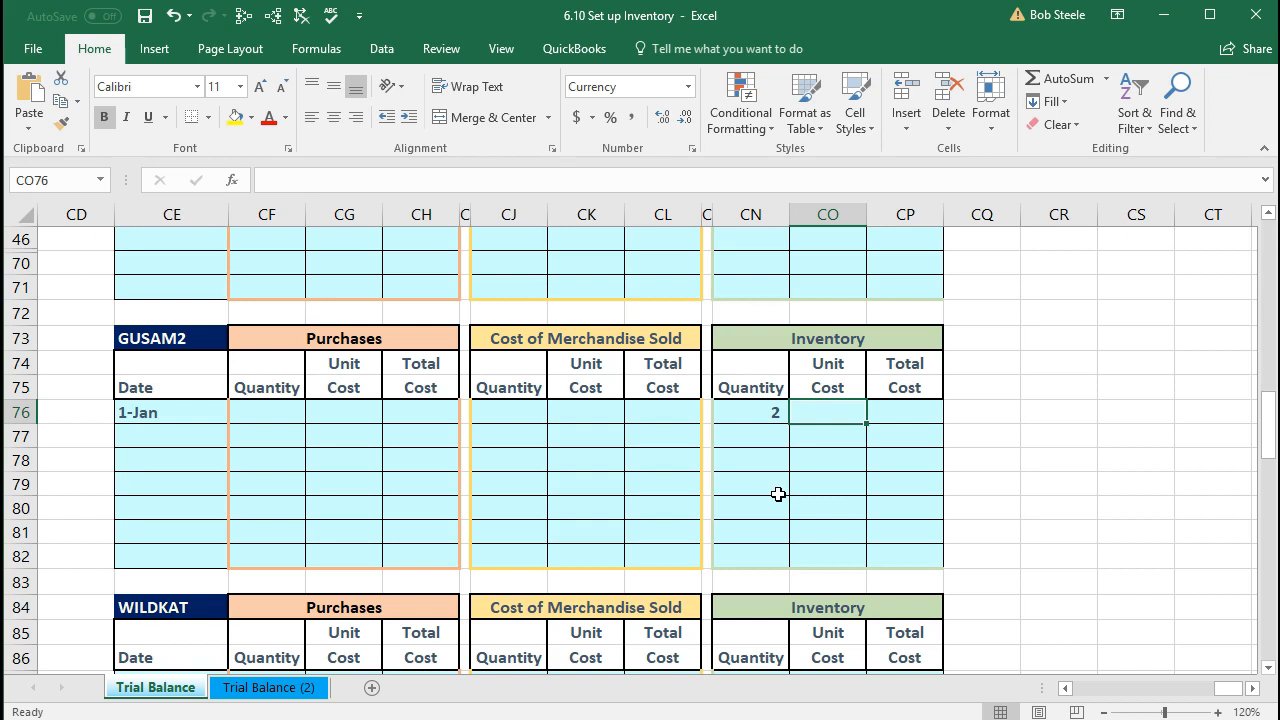
{"action": "type", "text": "304"}
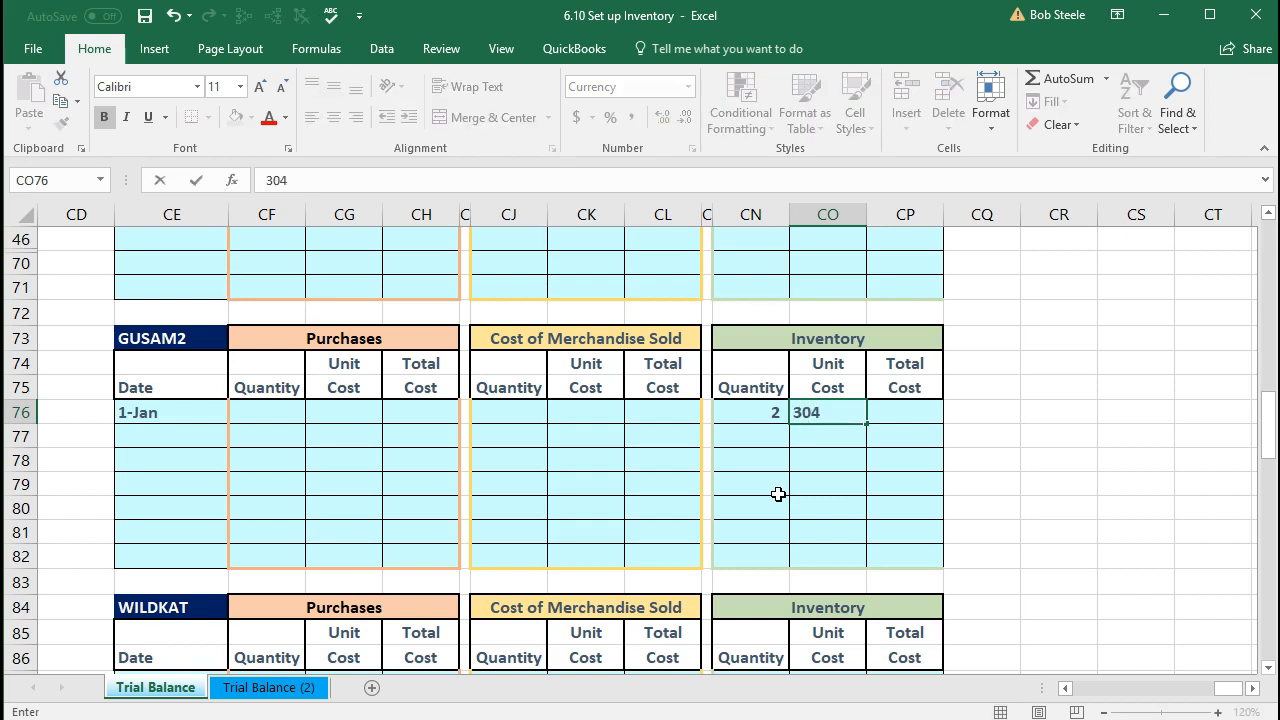
{"action": "key", "text": "Tab"}
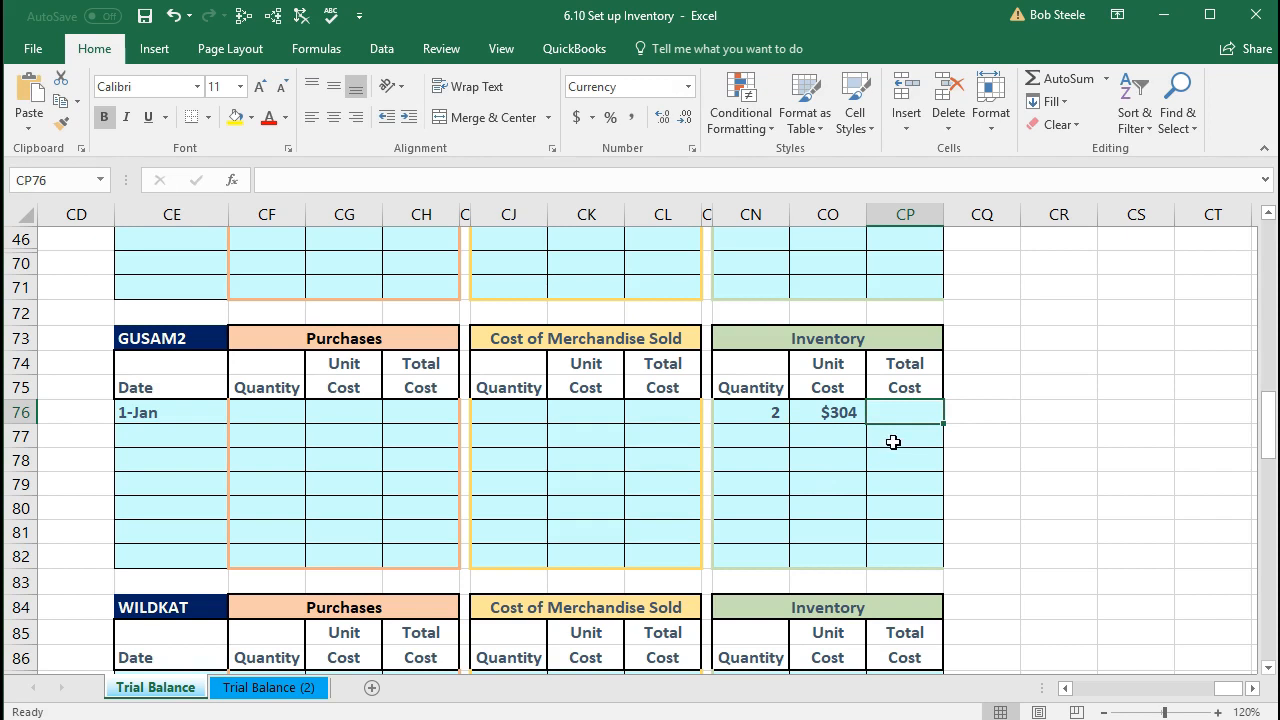
Step: Enter =CN76*CO76 as GUSAM2's total cost and check it shows $608
{"action": "type", "text": "="}
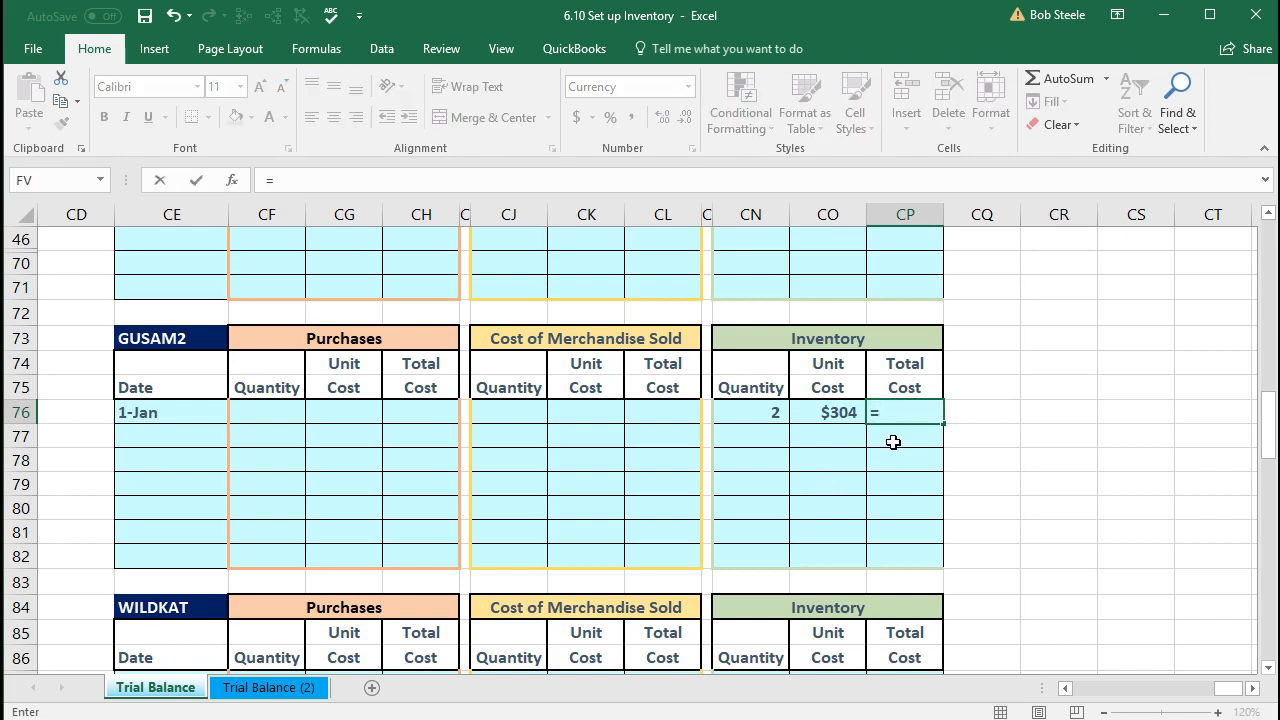
{"action": "left_click", "coordinate": [762, 413]}
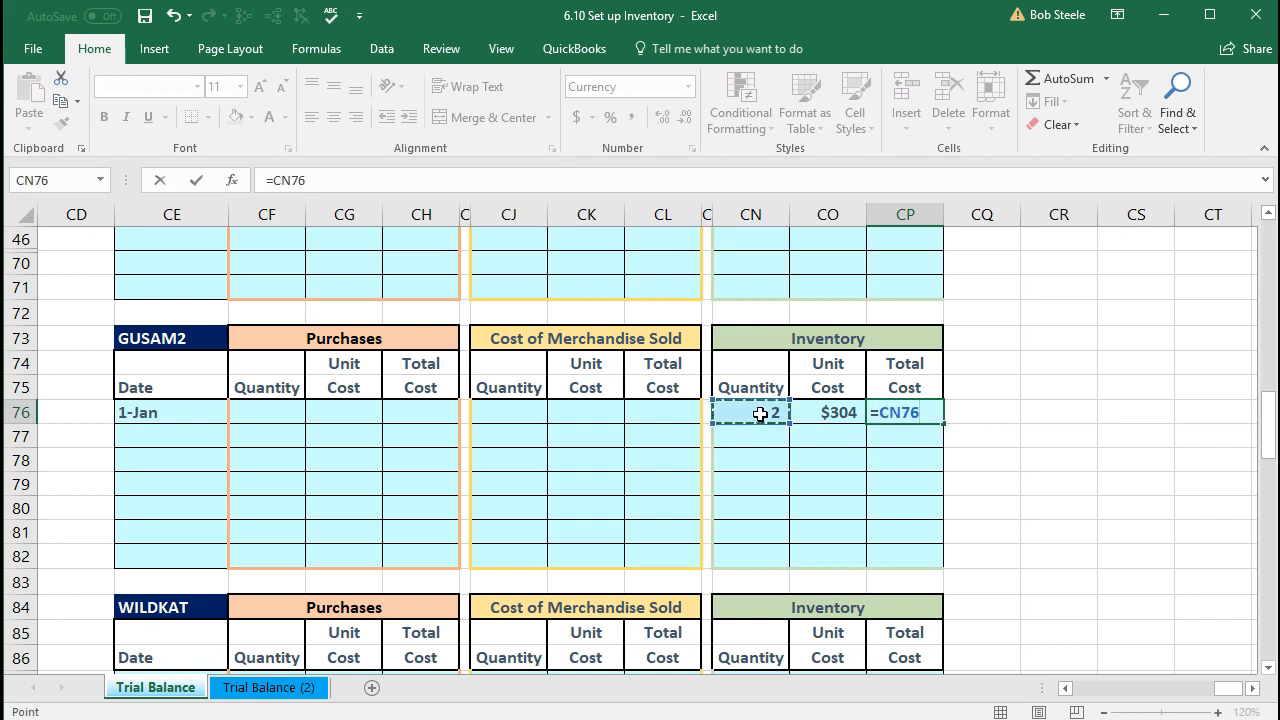
{"action": "type", "text": "*"}
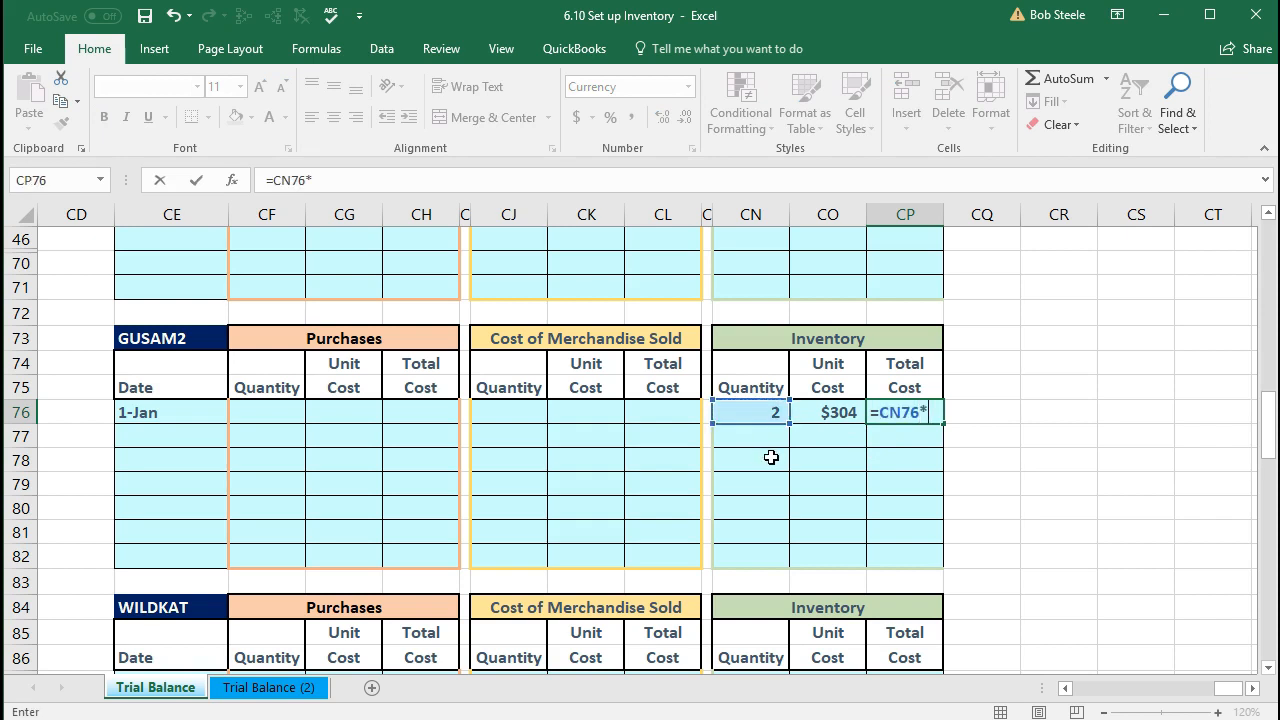
{"action": "left_click", "coordinate": [835, 415]}
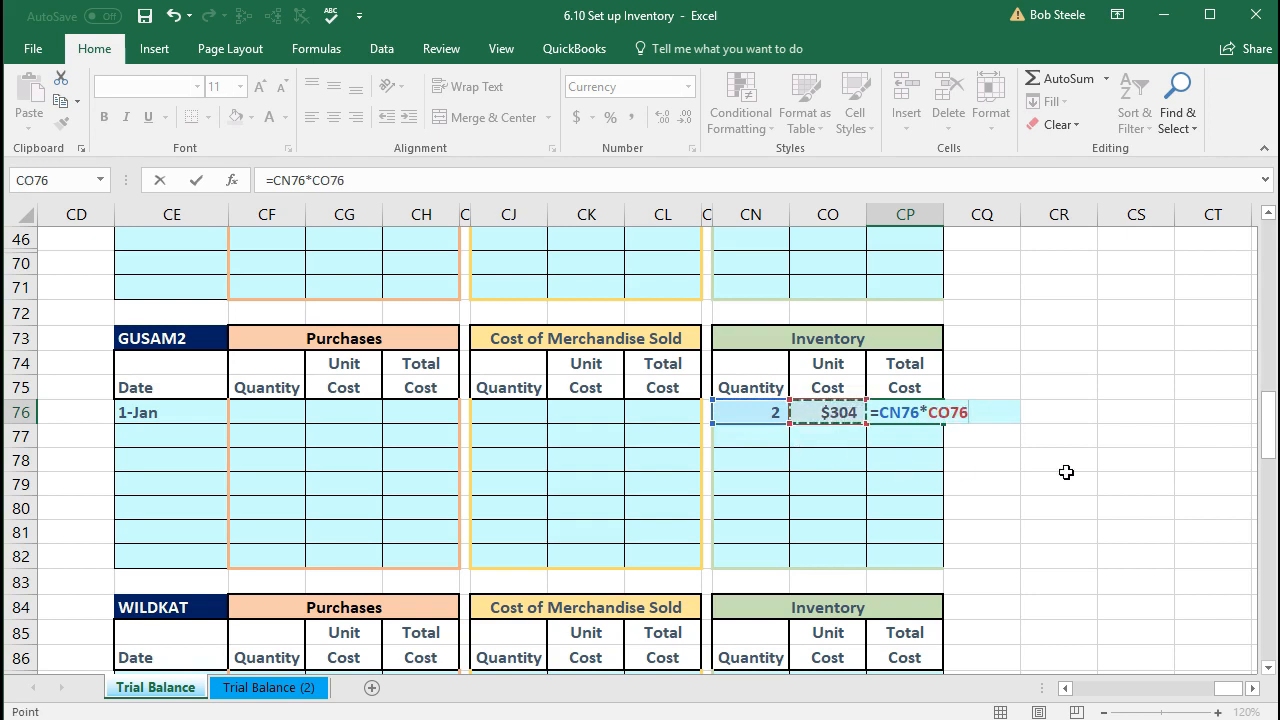
{"action": "key", "text": "Return"}
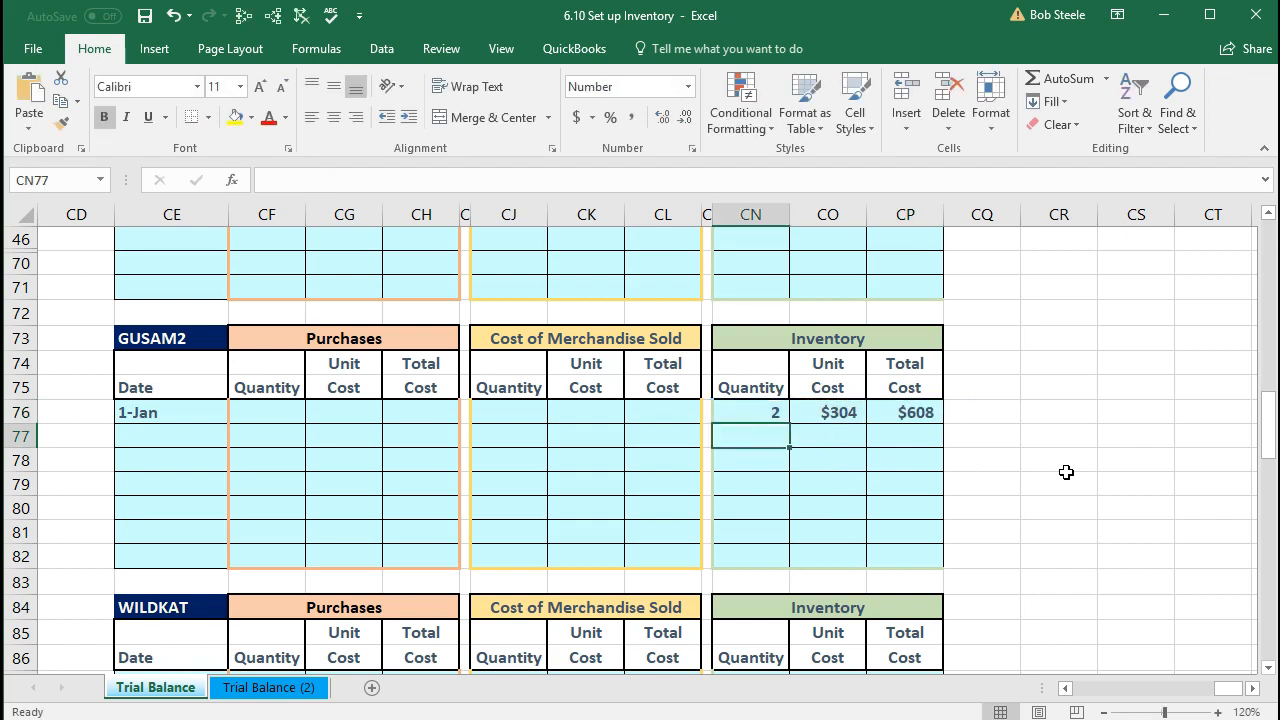
{"action": "left_click", "coordinate": [938, 414]}
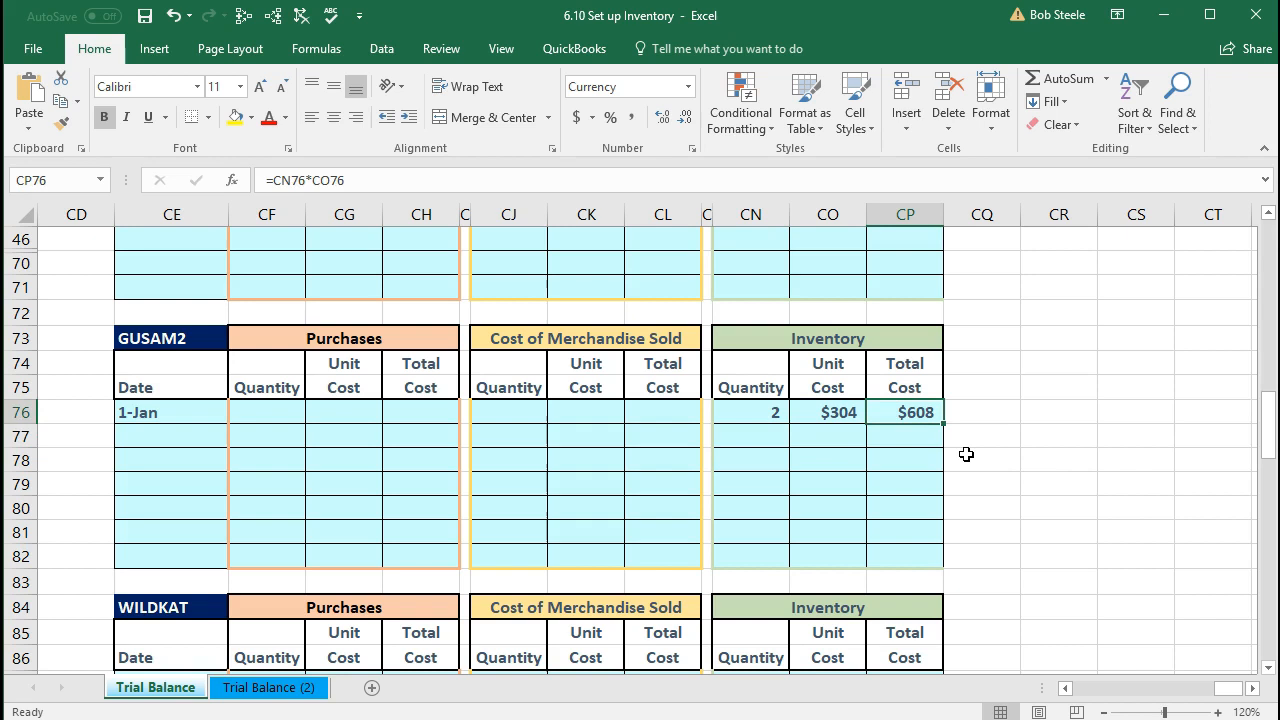
{"action": "scroll", "coordinate": [966, 454], "scroll_direction": "down", "scroll_amount": 3}
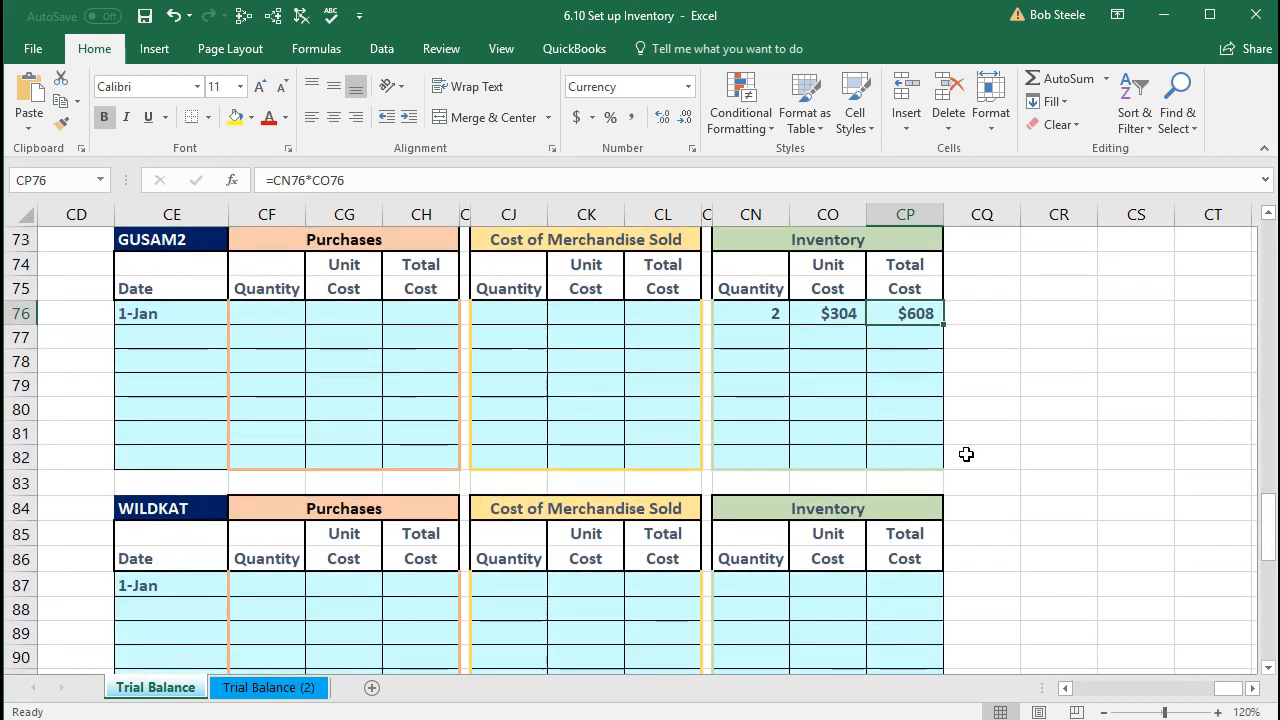
Step: Enter WILDKAT's quantity 2 and unit cost $320 in row 87, with total =CN87*CO87 giving $640
{"action": "left_click", "coordinate": [174, 442]}
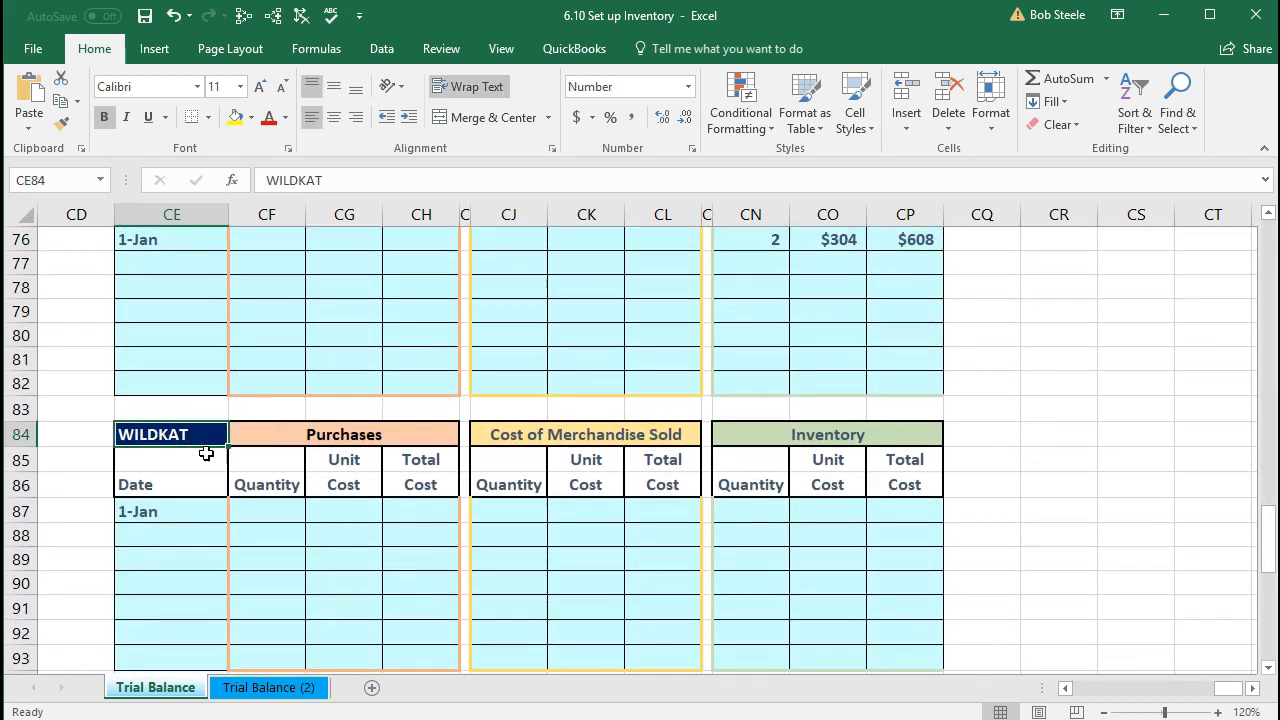
{"action": "left_click", "coordinate": [733, 515]}
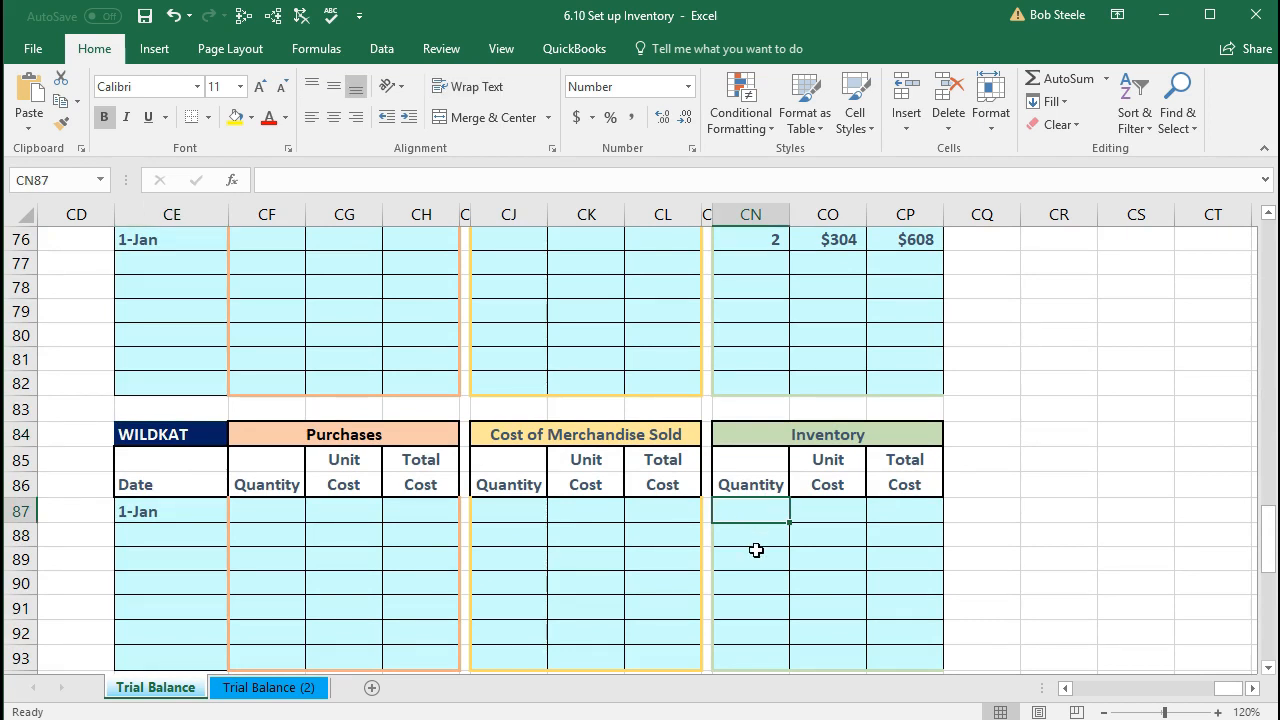
{"action": "type", "text": "2"}
{"action": "key", "text": "Tab"}
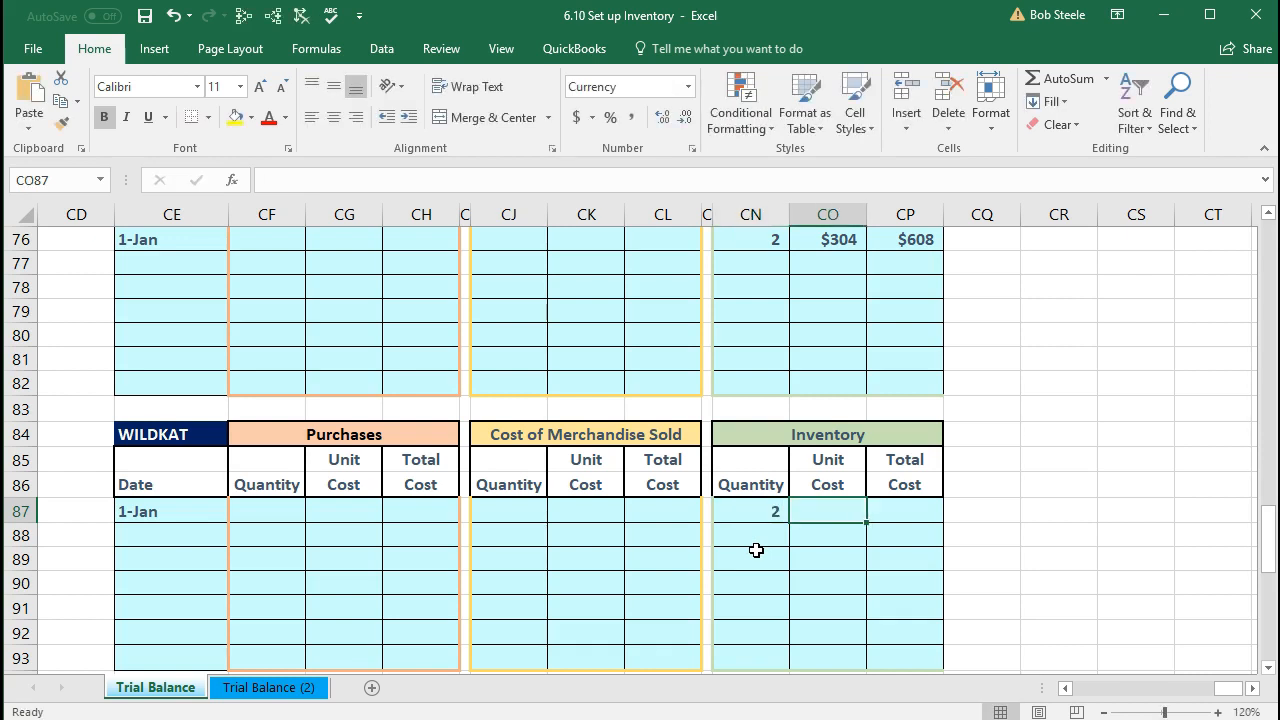
{"action": "type", "text": "320"}
{"action": "key", "text": "Tab"}
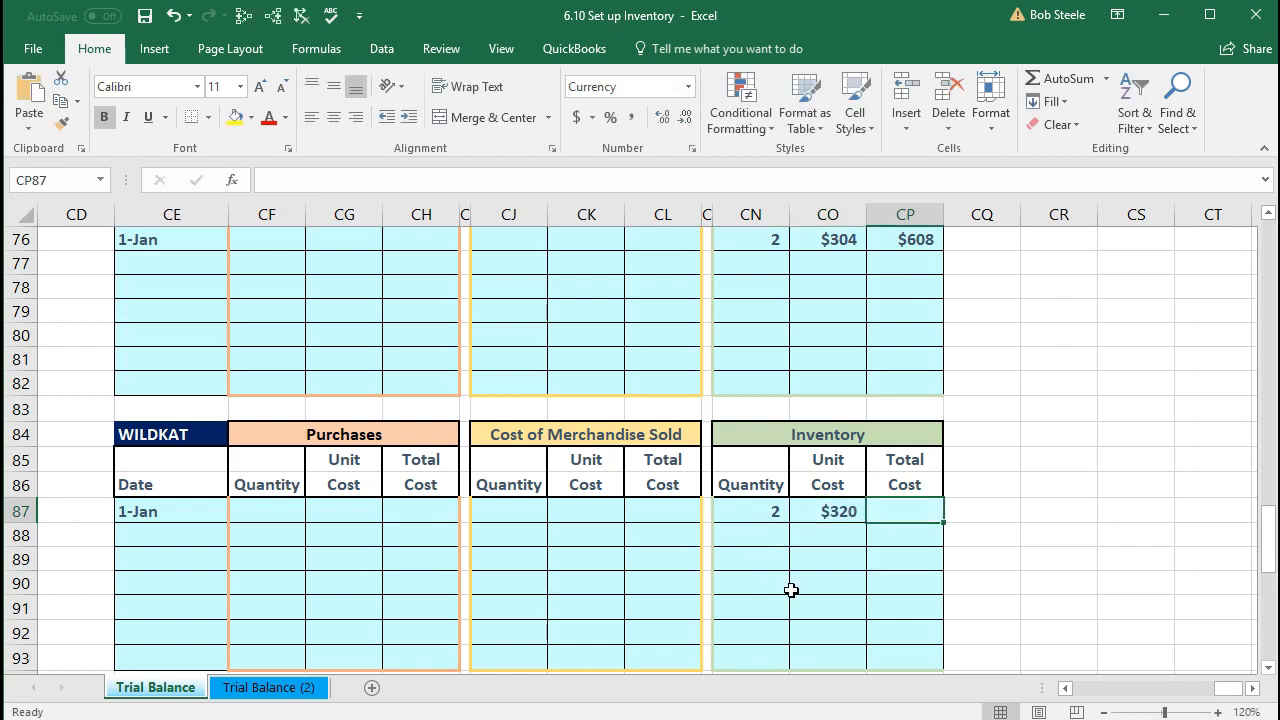
{"action": "type", "text": "="}
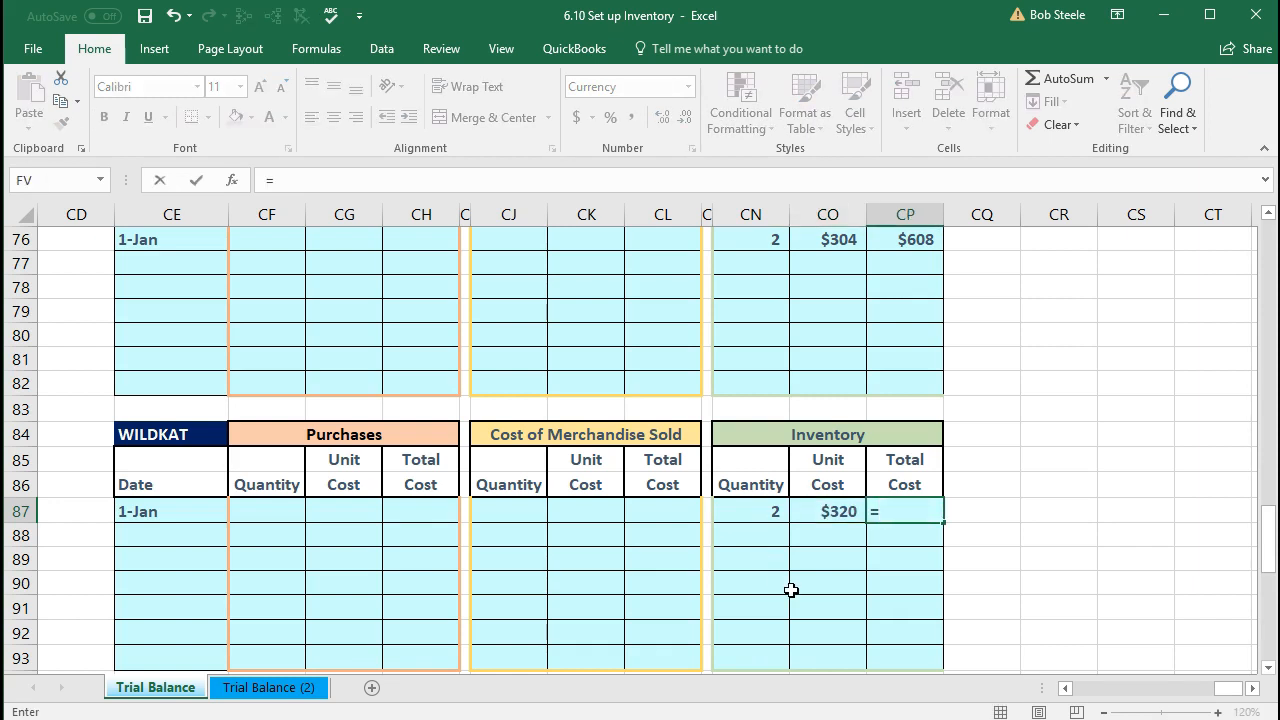
{"action": "left_click", "coordinate": [756, 512]}
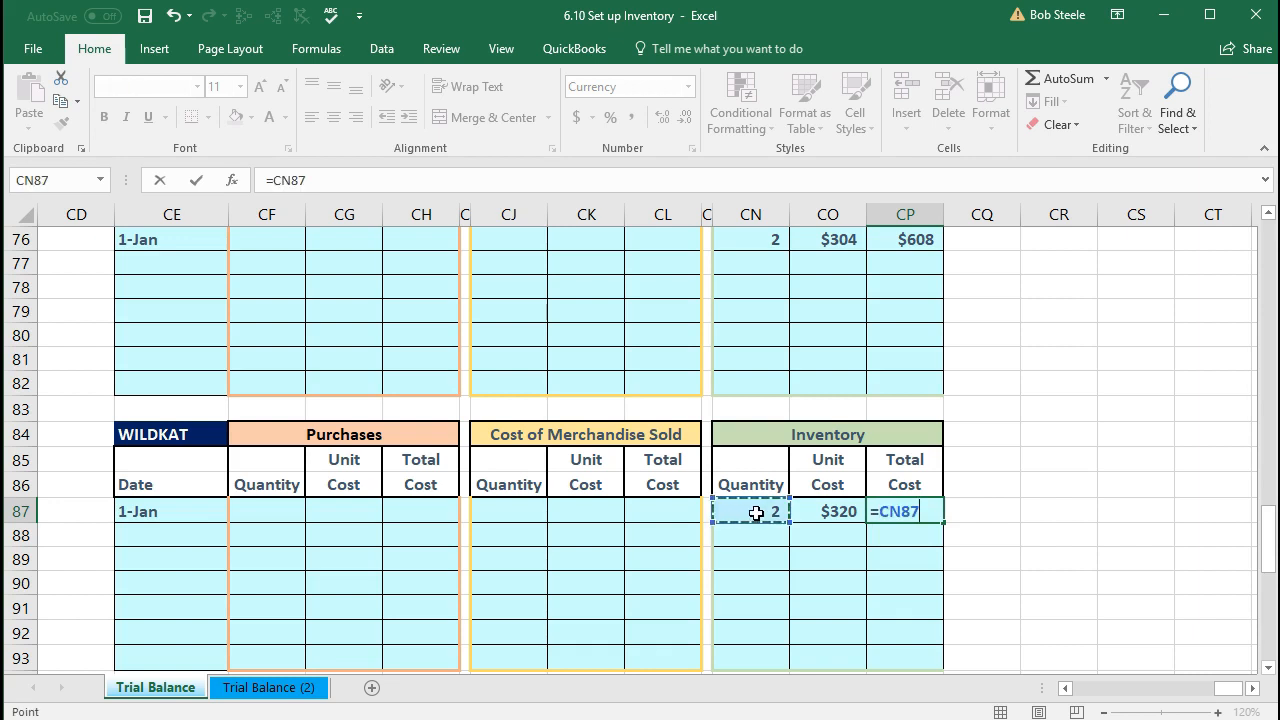
{"action": "type", "text": "*"}
{"action": "left_click", "coordinate": [820, 514]}
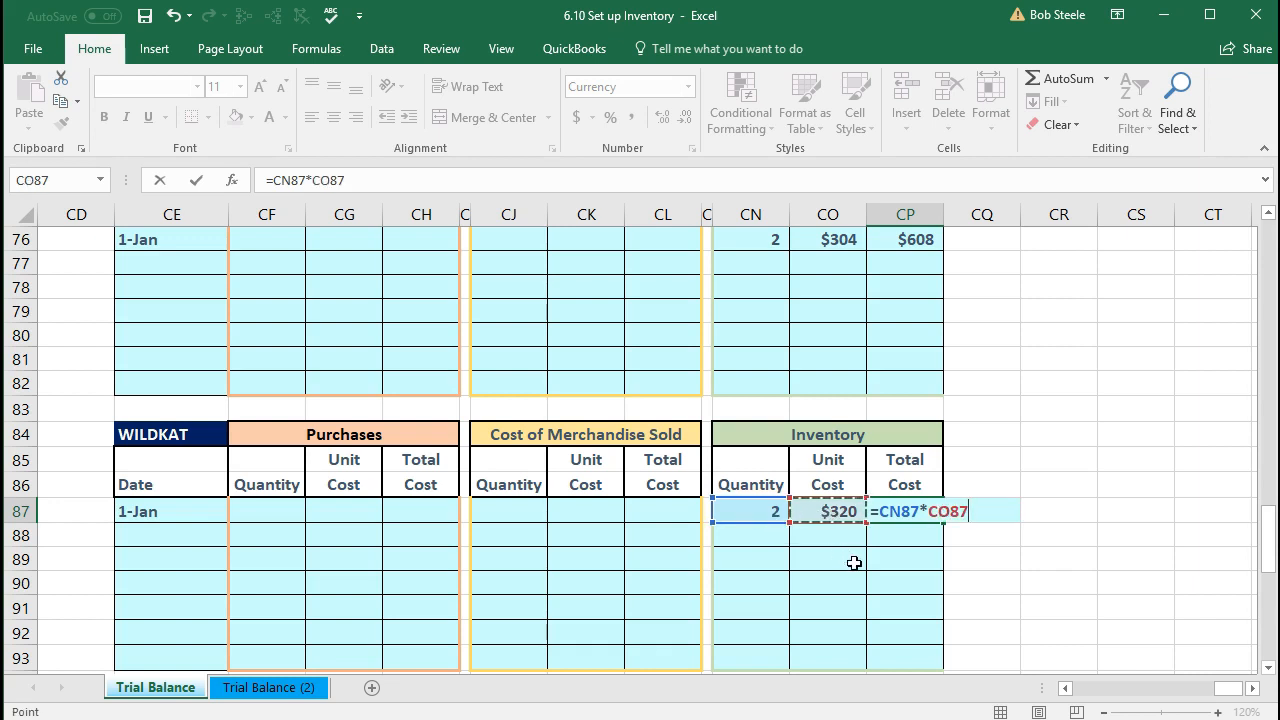
{"action": "key", "text": "Return"}
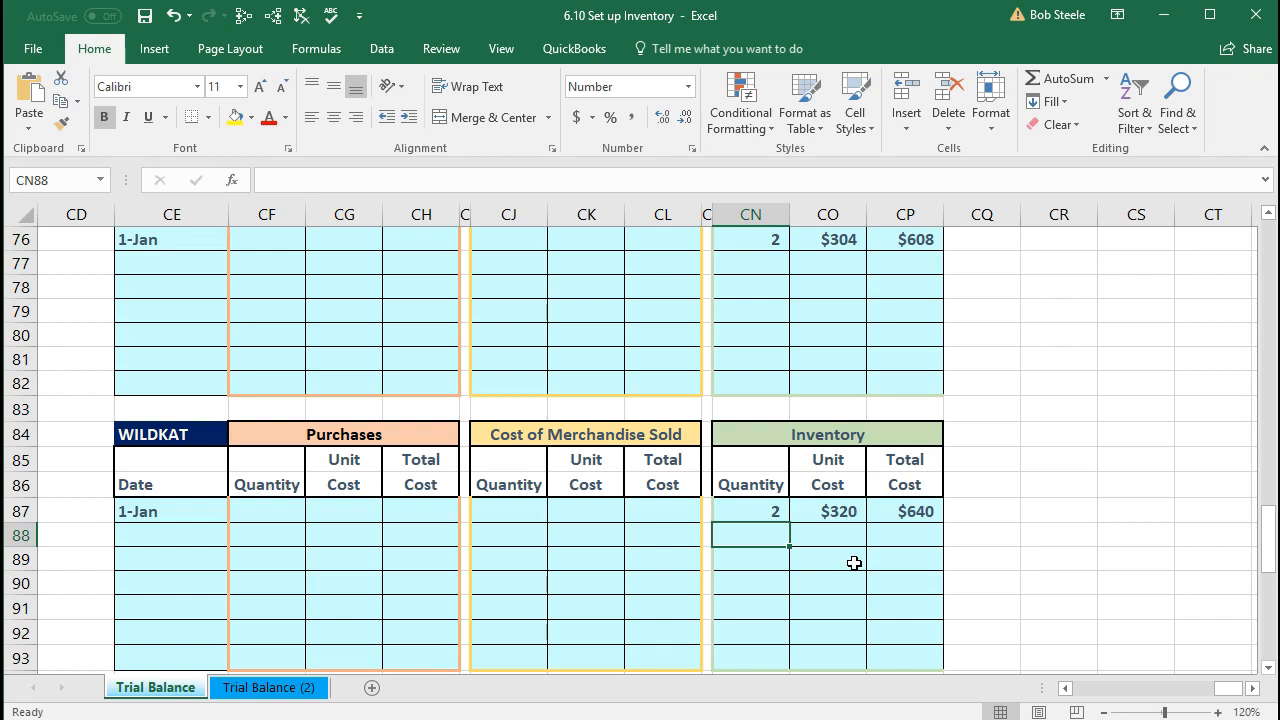
{"action": "scroll", "coordinate": [854, 563], "scroll_direction": "down", "scroll_amount": 2}
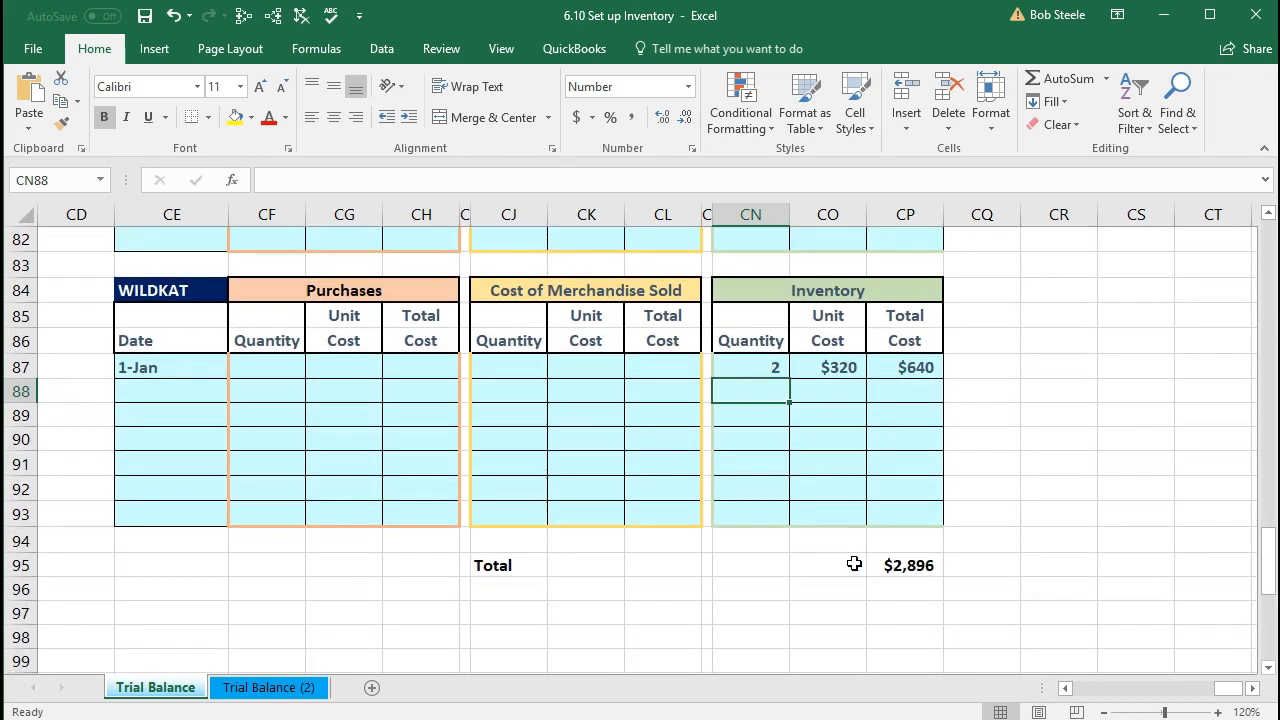
{"action": "left_click", "coordinate": [920, 565]}
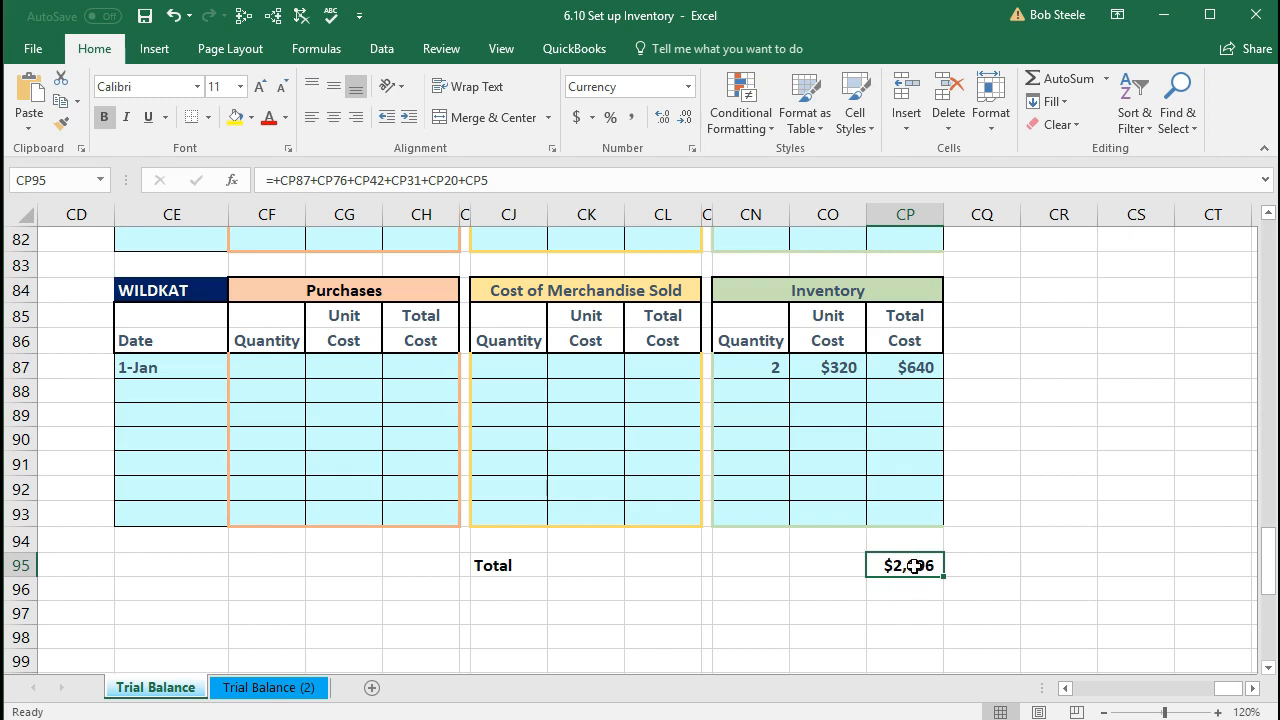
{"action": "double_click", "coordinate": [914, 566]}
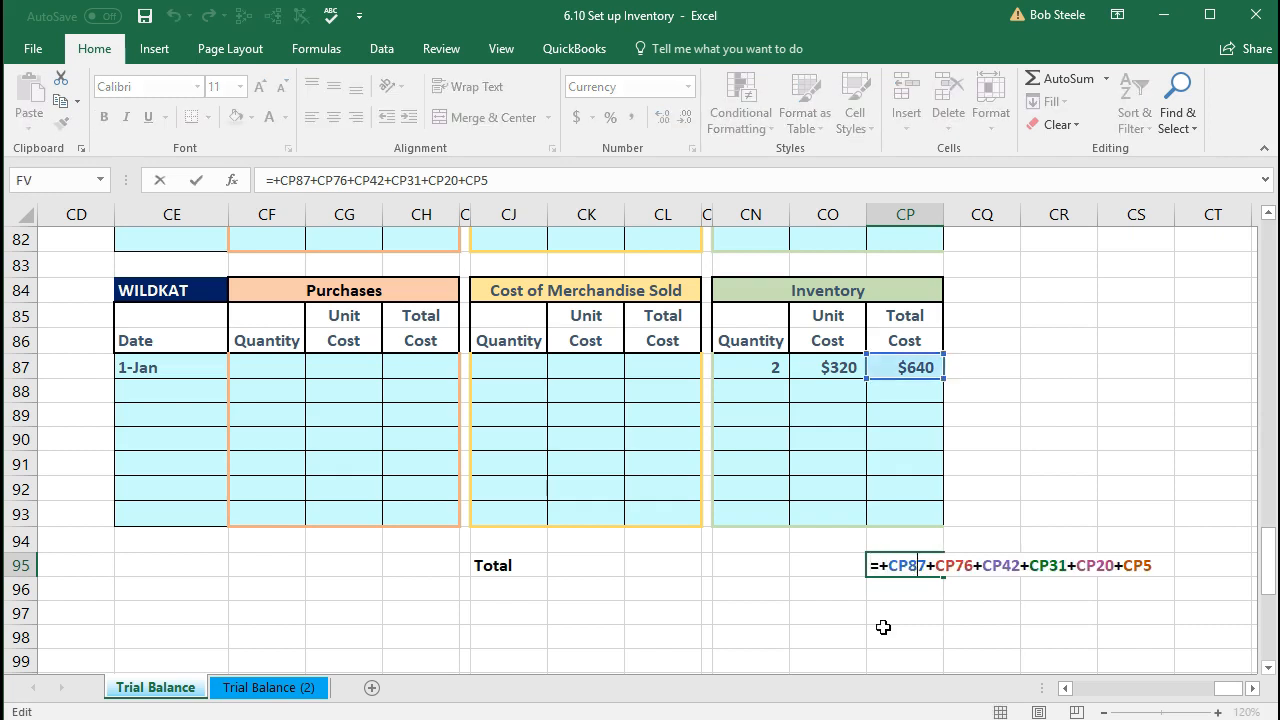
{"action": "scroll", "coordinate": [884, 624], "scroll_direction": "up", "scroll_amount": 20}
{"action": "scroll", "coordinate": [884, 620], "scroll_direction": "up", "scroll_amount": 6}
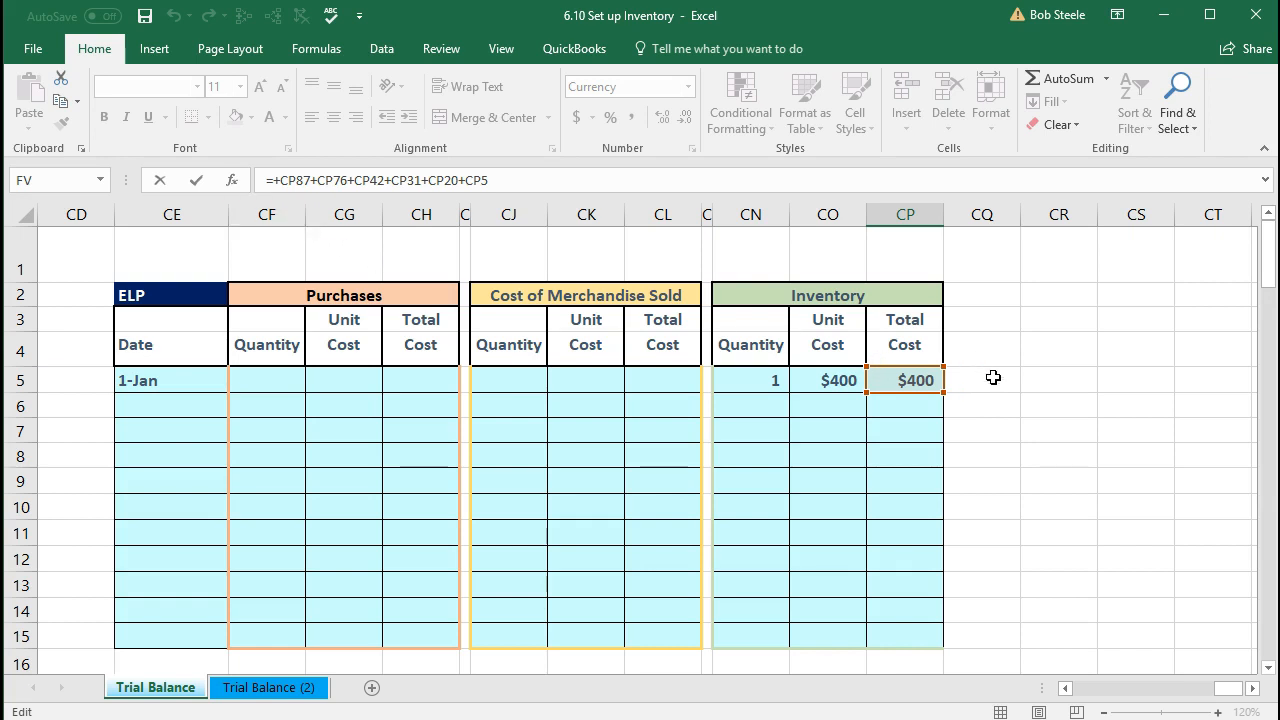
{"action": "scroll", "coordinate": [990, 375], "scroll_direction": "down", "scroll_amount": 3}
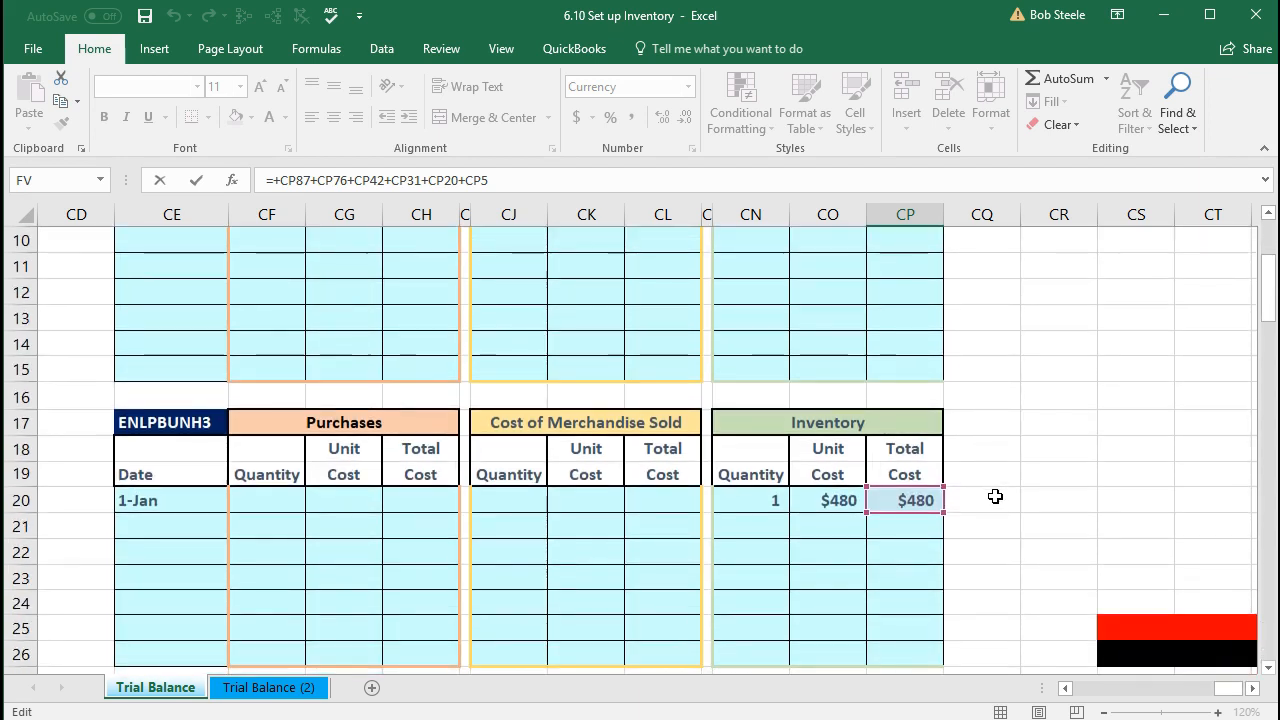
{"action": "scroll", "coordinate": [994, 497], "scroll_direction": "down", "scroll_amount": 4}
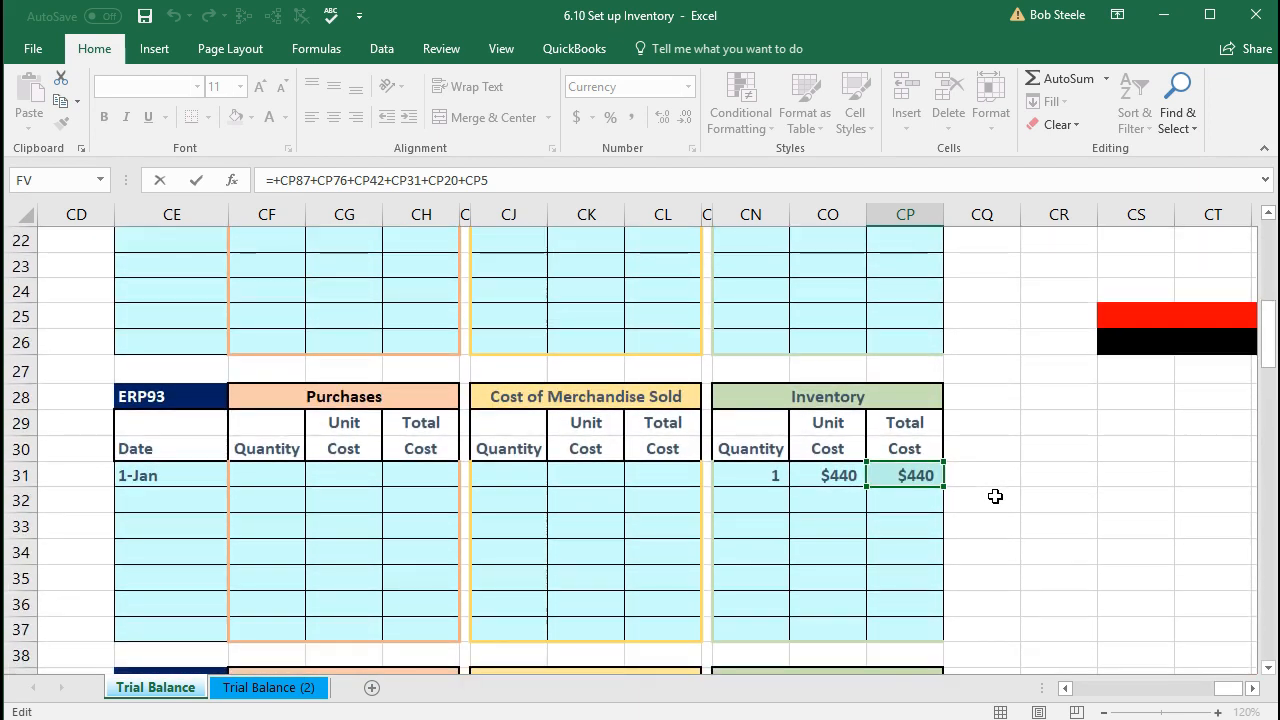
{"action": "scroll", "coordinate": [995, 496], "scroll_direction": "down", "scroll_amount": 4}
{"action": "scroll", "coordinate": [996, 501], "scroll_direction": "down", "scroll_amount": 4}
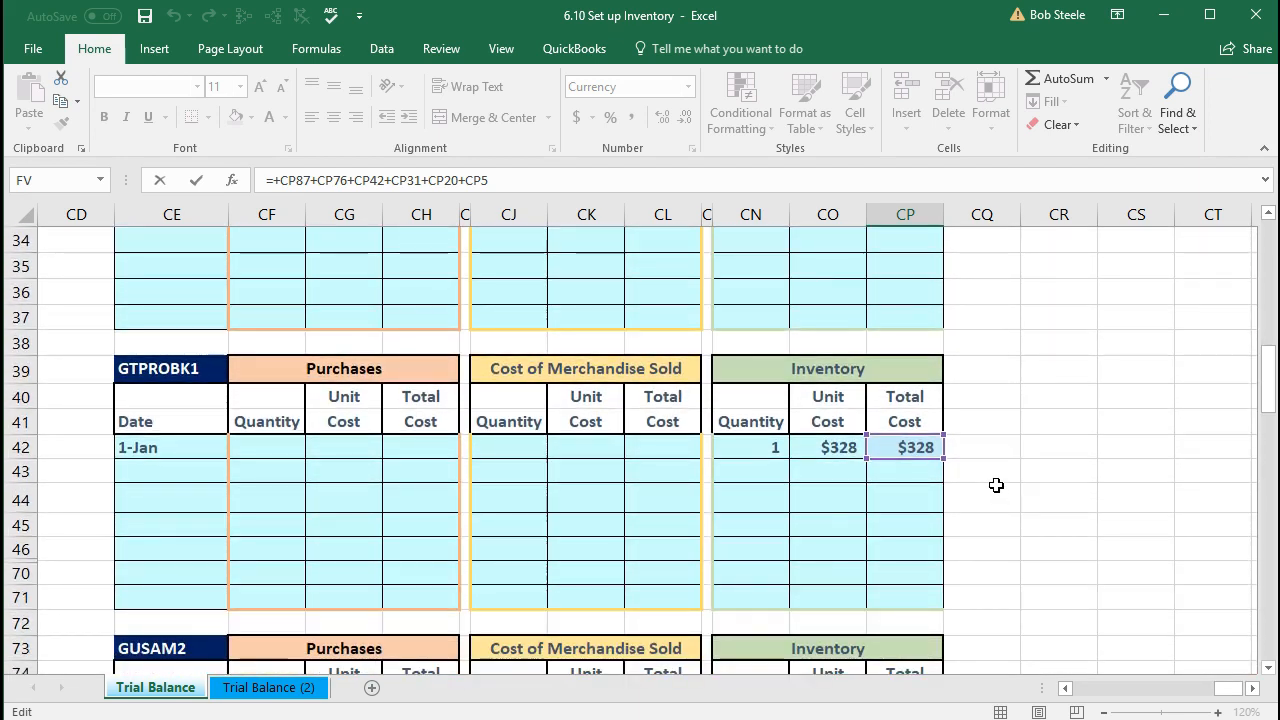
{"action": "scroll", "coordinate": [996, 477], "scroll_direction": "down", "scroll_amount": 4}
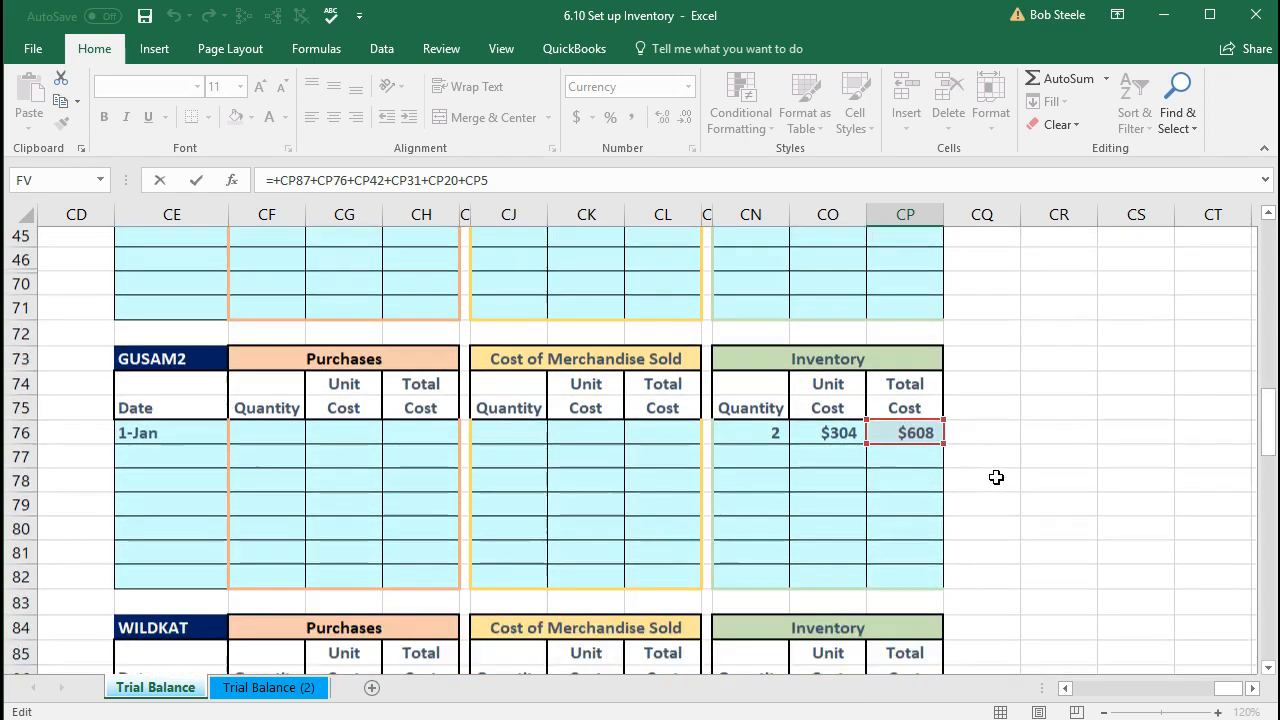
{"action": "scroll", "coordinate": [996, 477], "scroll_direction": "down", "scroll_amount": 1}
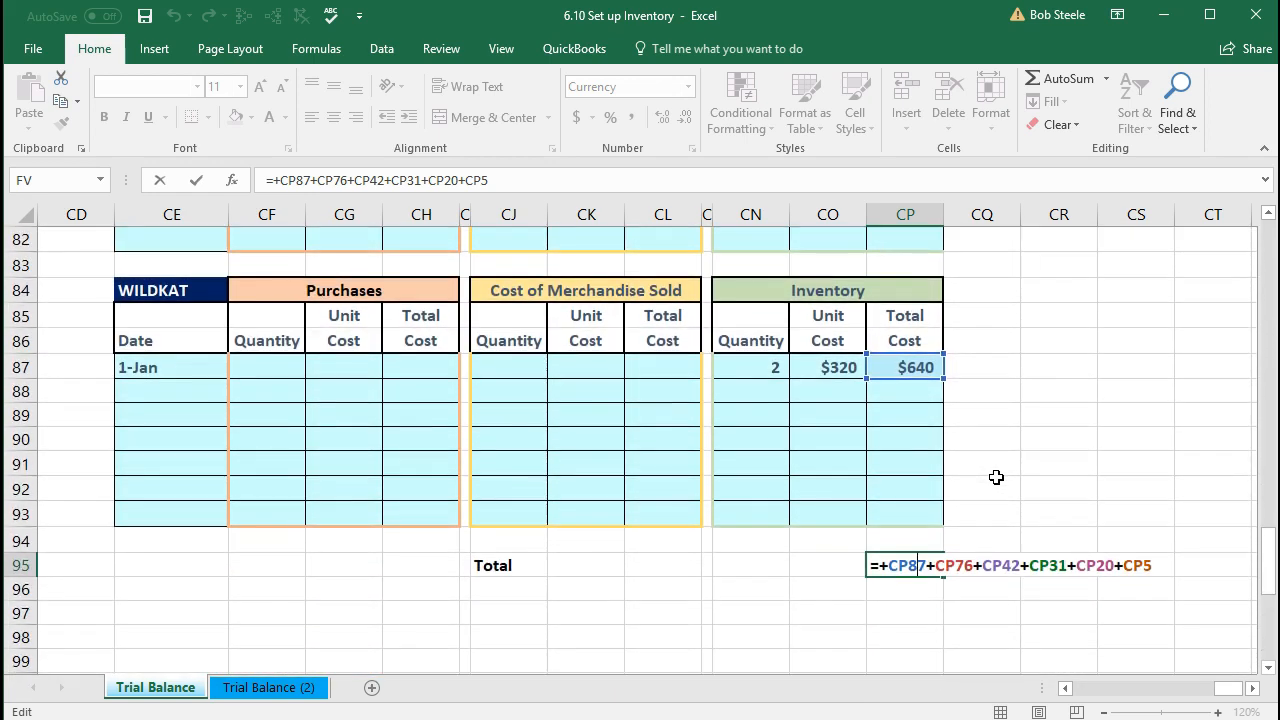
{"action": "key", "text": "Return"}
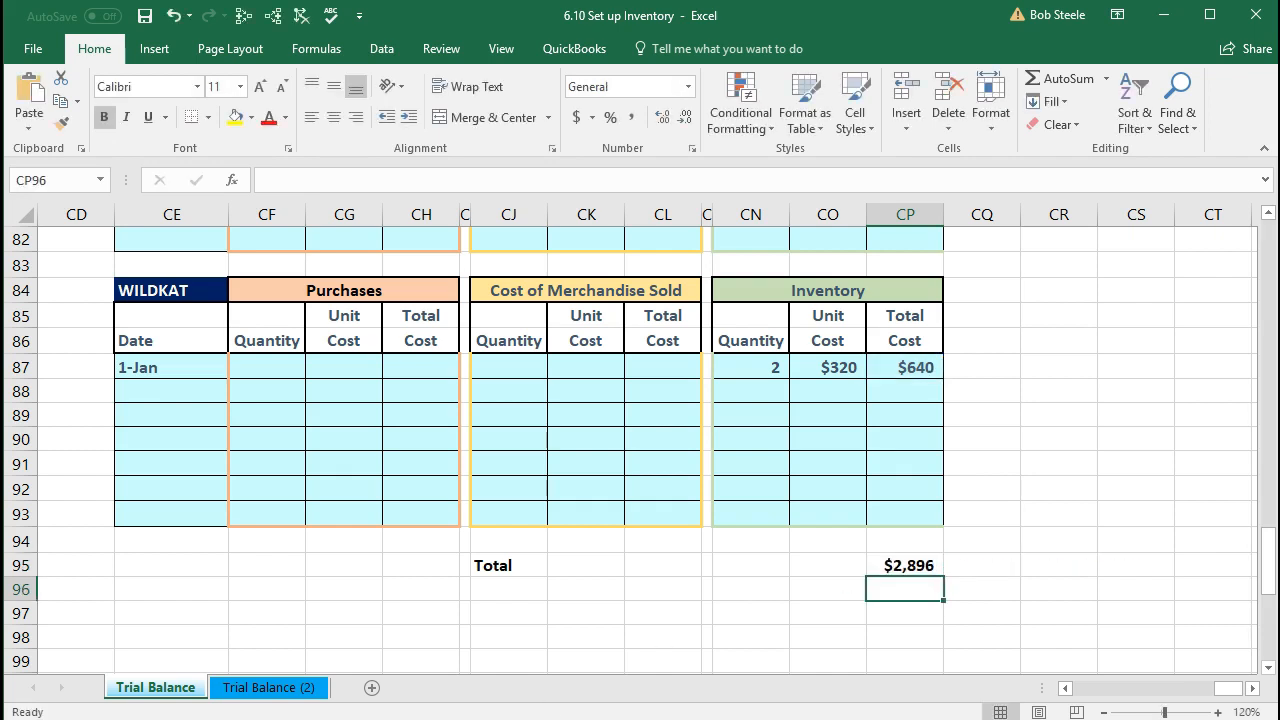
{"action": "left_click", "coordinate": [877, 566]}
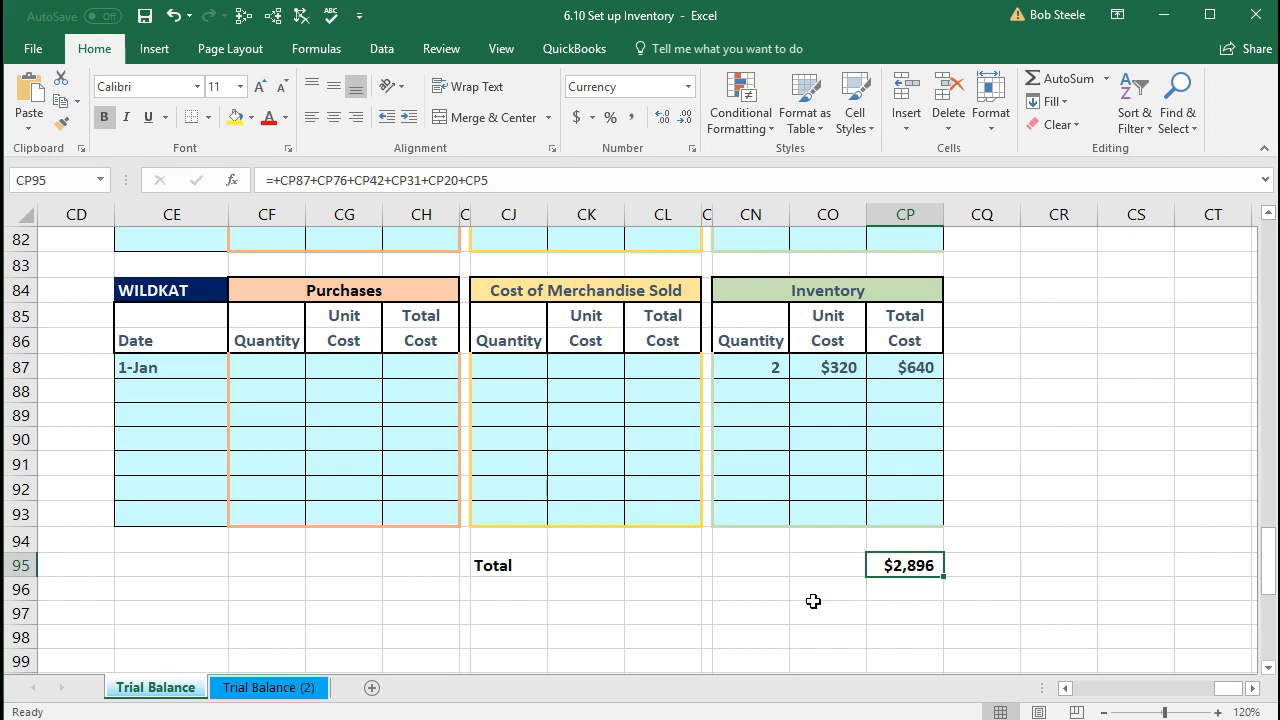
Step: Move back to cell A1, then look over the General Journal date cell and Inventory Asset account
{"action": "key", "text": "Up"}
{"action": "key", "text": "Up"}
{"action": "key", "text": "Up"}
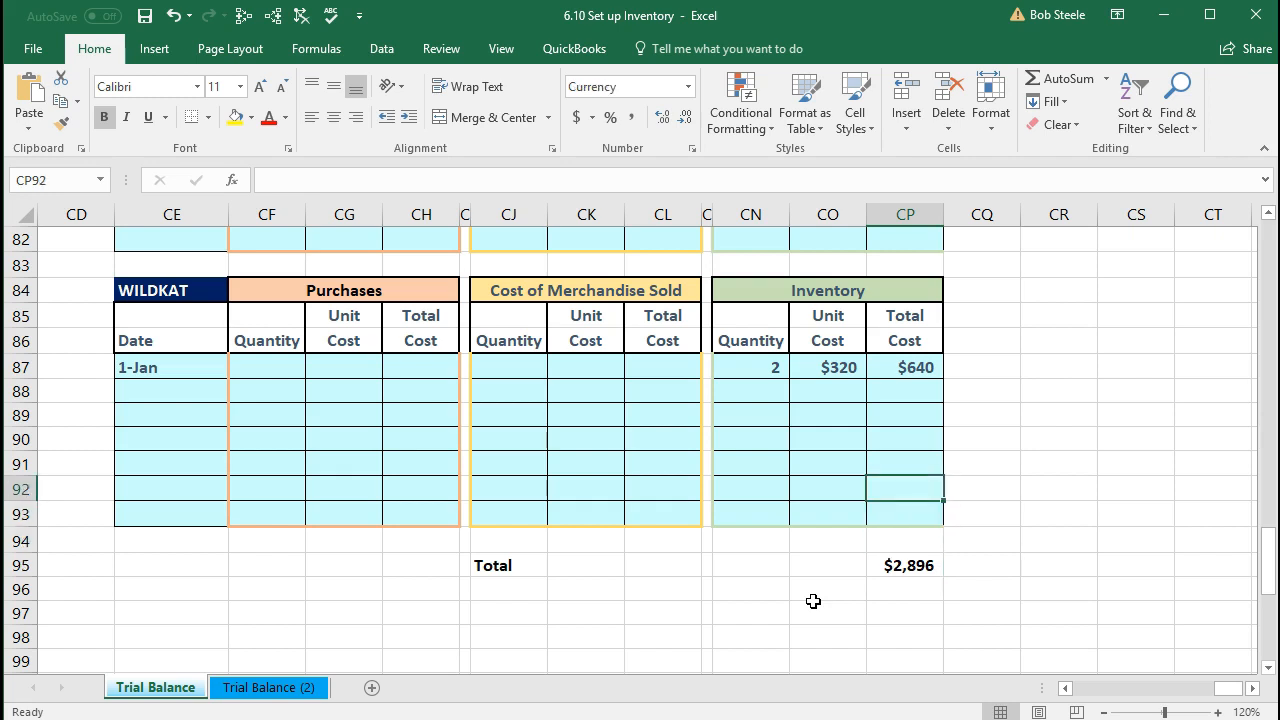
{"action": "key", "text": "Left"}
{"action": "key", "text": "Left"}
{"action": "key", "text": "Left"}
{"action": "key", "text": "Left"}
{"action": "key", "text": "Left"}
{"action": "key", "text": "Left"}
{"action": "key", "text": "Left"}
{"action": "key", "text": "Left"}
{"action": "key", "text": "Left"}
{"action": "key", "text": "Left"}
{"action": "key", "text": "Left"}
{"action": "key", "text": "Left"}
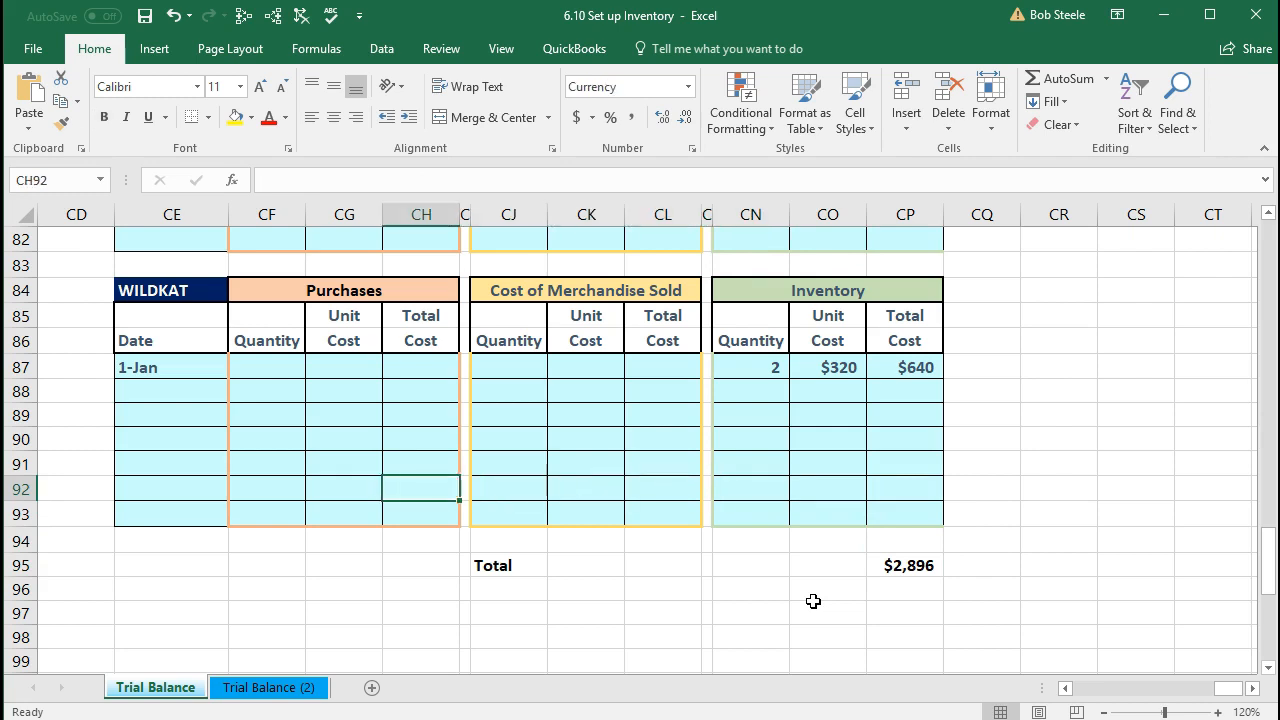
{"action": "key", "text": "Left"}
{"action": "key", "text": "Left"}
{"action": "key", "text": "Left"}
{"action": "key", "text": "Left"}
{"action": "key", "text": "Left"}
{"action": "key", "text": "Left"}
{"action": "key", "text": "Left"}
{"action": "key", "text": "Left"}
{"action": "key", "text": "Left"}
{"action": "key", "text": "Left"}
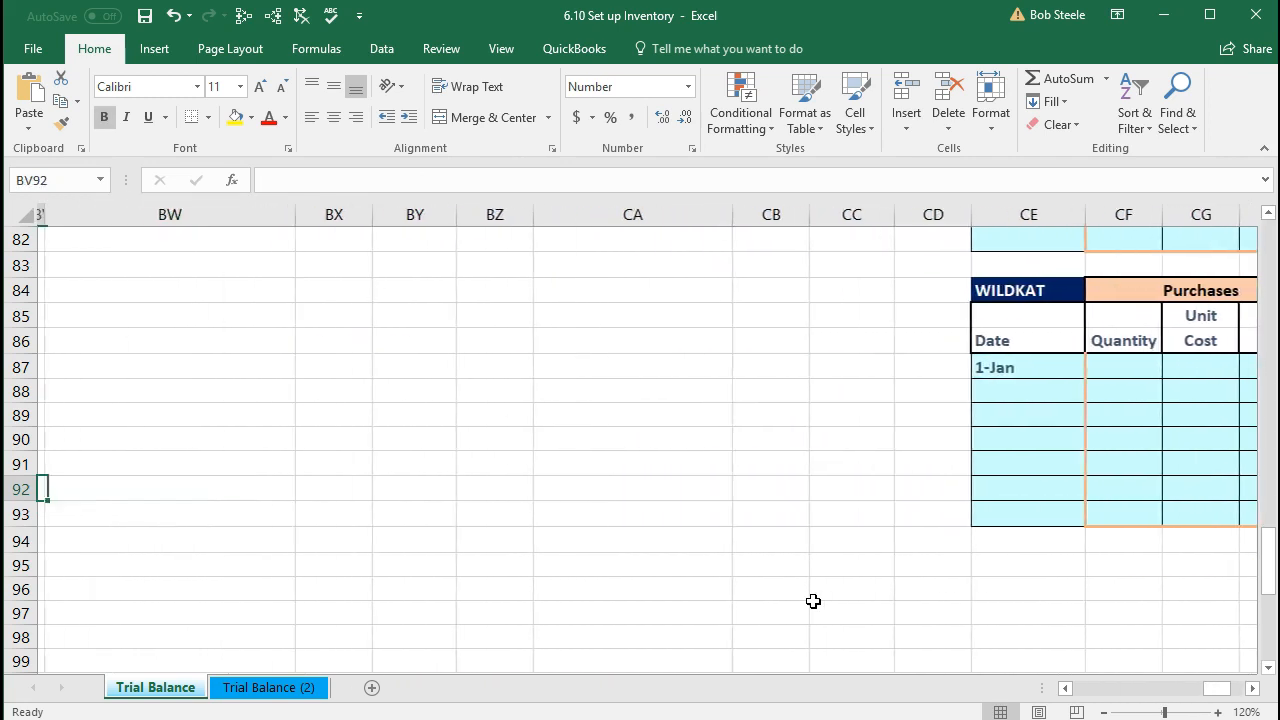
{"action": "key", "text": "Left"}
{"action": "key", "text": "Left"}
{"action": "key", "text": "Left"}
{"action": "key", "text": "Left"}
{"action": "key", "text": "Left"}
{"action": "key", "text": "Left"}
{"action": "key", "text": "Left"}
{"action": "key", "text": "Left"}
{"action": "key", "text": "Left"}
{"action": "key", "text": "Left"}
{"action": "key", "text": "Left"}
{"action": "key", "text": "Left"}
{"action": "key", "text": "Left"}
{"action": "key", "text": "Left"}
{"action": "key", "text": "Left"}
{"action": "key", "text": "Left"}
{"action": "key", "text": "Left"}
{"action": "key", "text": "Left"}
{"action": "key", "text": "Left"}
{"action": "key", "text": "Left"}
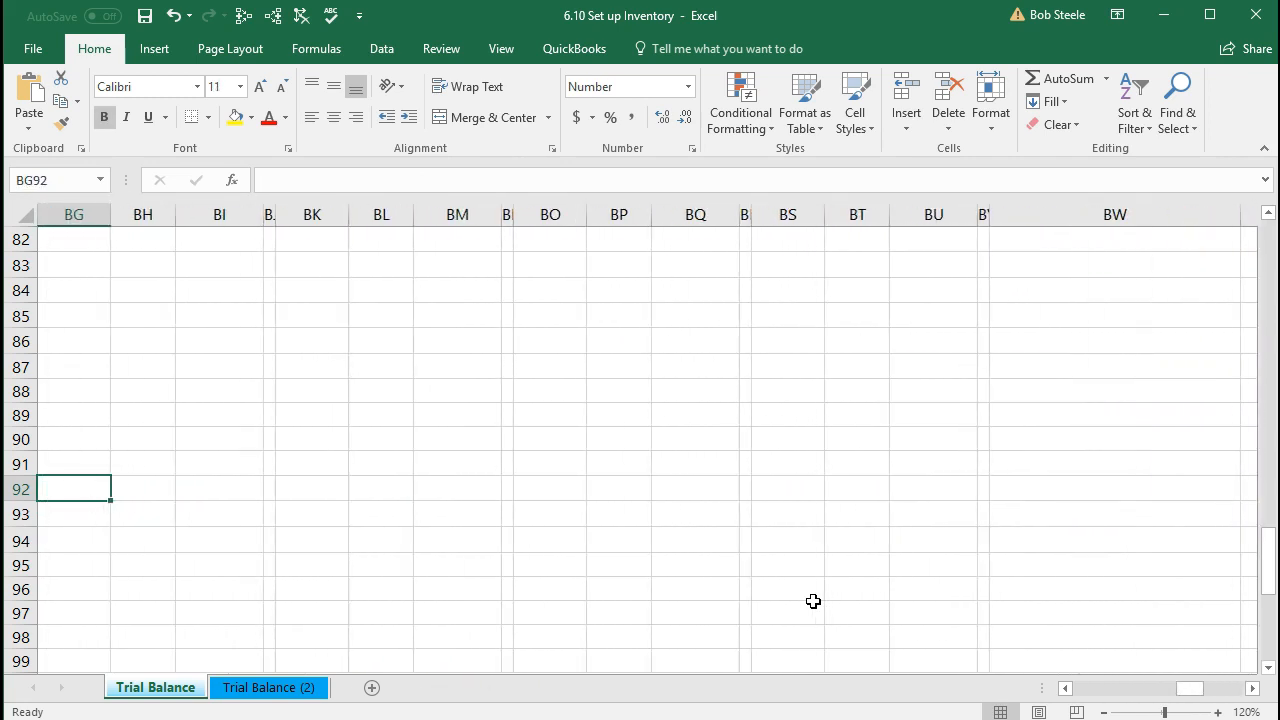
{"action": "key", "text": "Left"}
{"action": "key", "text": "Left"}
{"action": "key", "text": "Left"}
{"action": "key", "text": "Left"}
{"action": "key", "text": "Left"}
{"action": "key", "text": "Left"}
{"action": "key", "text": "Left"}
{"action": "key", "text": "Left"}
{"action": "key", "text": "Left"}
{"action": "key", "text": "Left"}
{"action": "key", "text": "Left"}
{"action": "key", "text": "Left"}
{"action": "key", "text": "Left"}
{"action": "key", "text": "Left"}
{"action": "key", "text": "Left"}
{"action": "key", "text": "Left"}
{"action": "key", "text": "Left"}
{"action": "key", "text": "Left"}
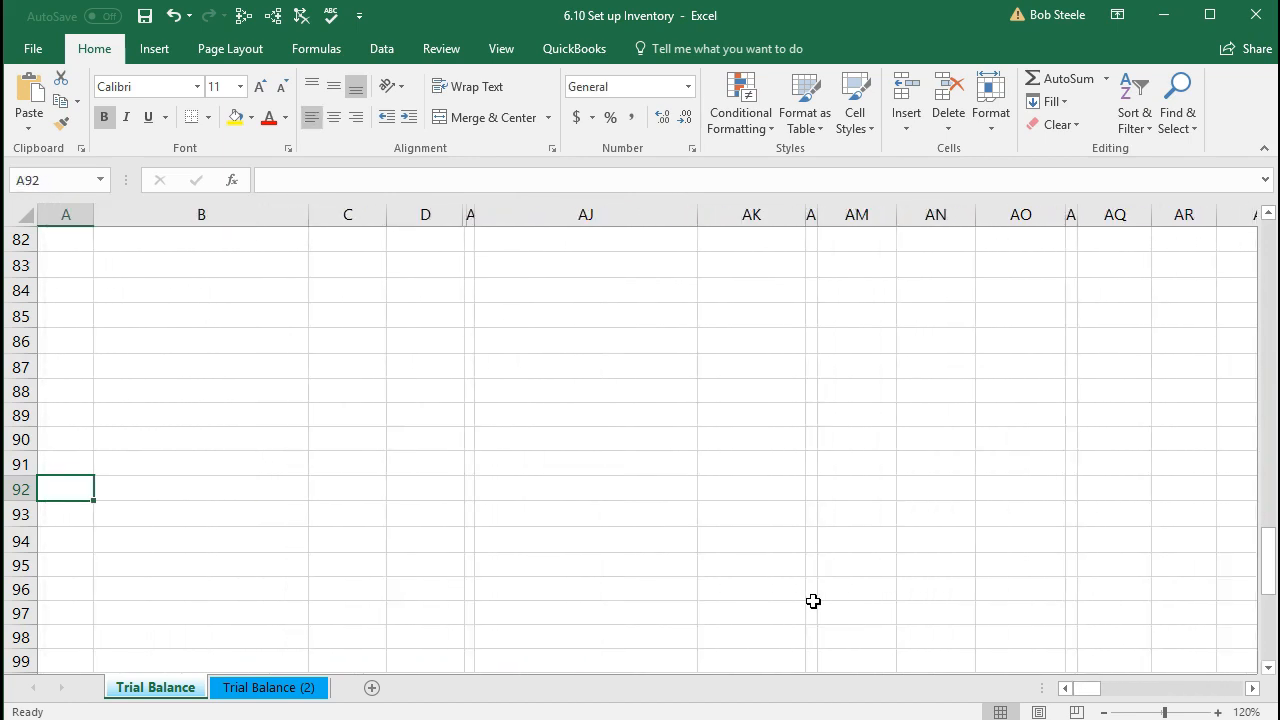
{"action": "key", "text": "Up"}
{"action": "key", "text": "Up"}
{"action": "key", "text": "Up"}
{"action": "key", "text": "Up"}
{"action": "key", "text": "Up"}
{"action": "key", "text": "Up"}
{"action": "key", "text": "Up"}
{"action": "key", "text": "Up"}
{"action": "key", "text": "Up"}
{"action": "key", "text": "Up"}
{"action": "key", "text": "Up"}
{"action": "key", "text": "Up"}
{"action": "key", "text": "Up"}
{"action": "key", "text": "Up"}
{"action": "key", "text": "Up"}
{"action": "key", "text": "Up"}
{"action": "key", "text": "Up"}
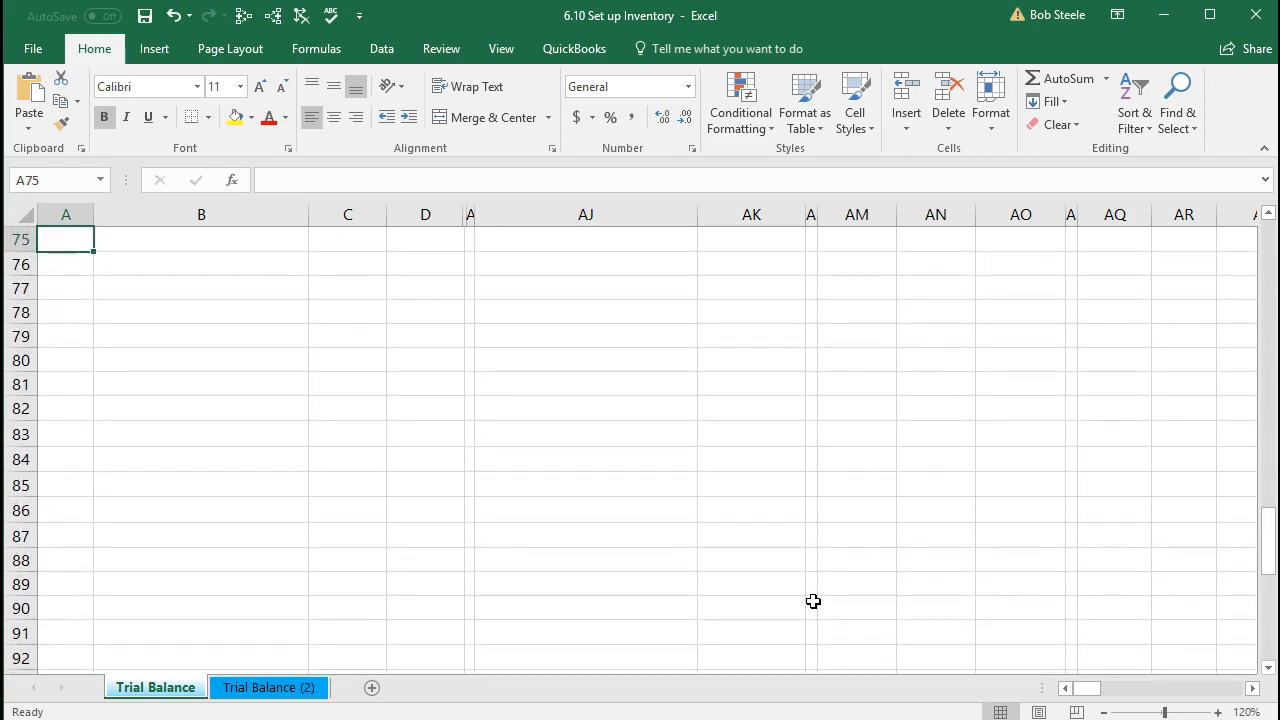
{"action": "key", "text": "Up"}
{"action": "key", "text": "Up"}
{"action": "key", "text": "Up"}
{"action": "key", "text": "Up"}
{"action": "key", "text": "Up"}
{"action": "key", "text": "Up"}
{"action": "key", "text": "Up"}
{"action": "key", "text": "Up"}
{"action": "key", "text": "Up"}
{"action": "key", "text": "Up"}
{"action": "key", "text": "Up"}
{"action": "key", "text": "Up"}
{"action": "key", "text": "Up"}
{"action": "key", "text": "Up"}
{"action": "key", "text": "Up"}
{"action": "key", "text": "Up"}
{"action": "key", "text": "Up"}
{"action": "key", "text": "Up"}
{"action": "key", "text": "Up"}
{"action": "key", "text": "Up"}
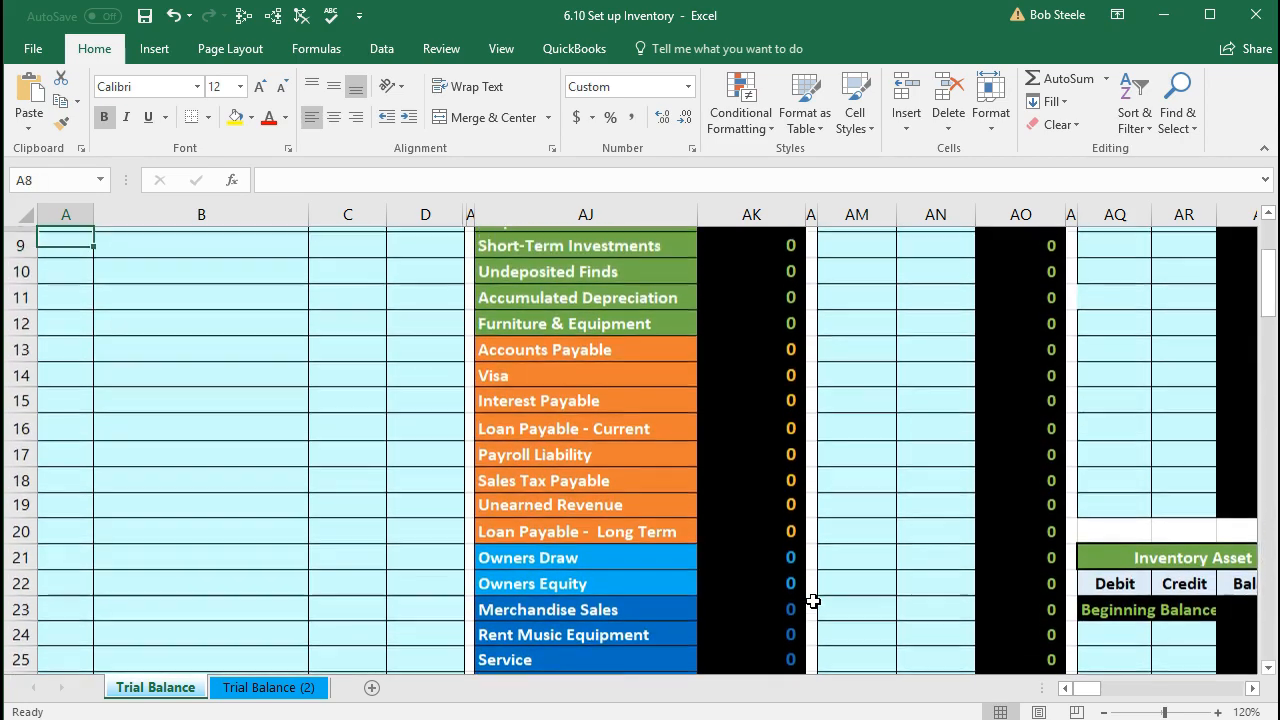
{"action": "key", "text": "Up"}
{"action": "key", "text": "Up"}
{"action": "key", "text": "Up"}
{"action": "key", "text": "Up"}
{"action": "key", "text": "Up"}
{"action": "key", "text": "Up"}
{"action": "key", "text": "Up"}
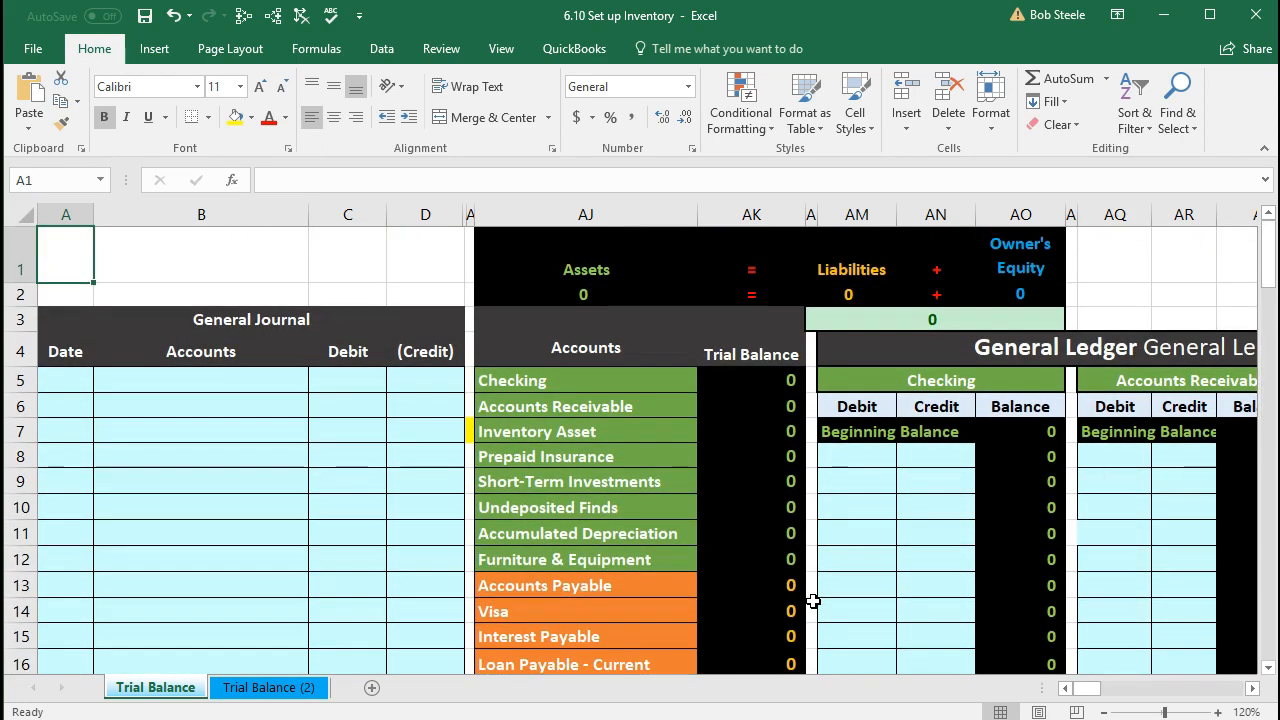
{"action": "left_click", "coordinate": [78, 387]}
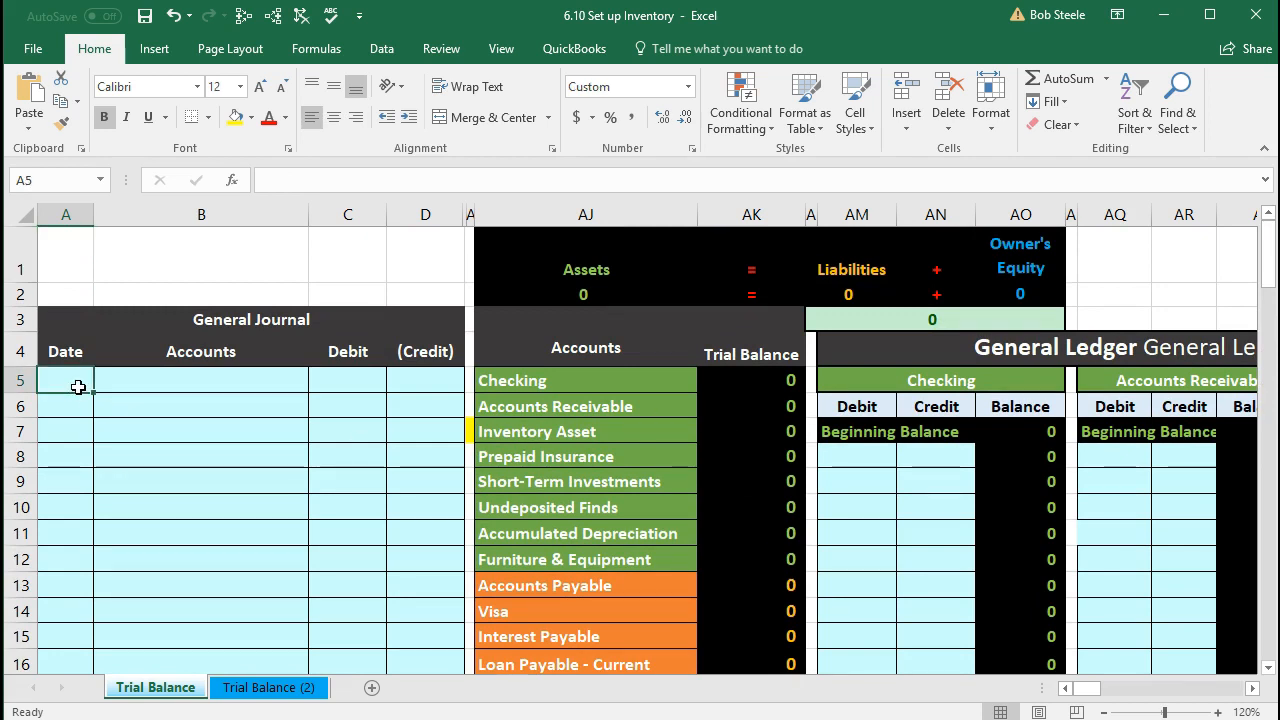
{"action": "left_click", "coordinate": [578, 431]}
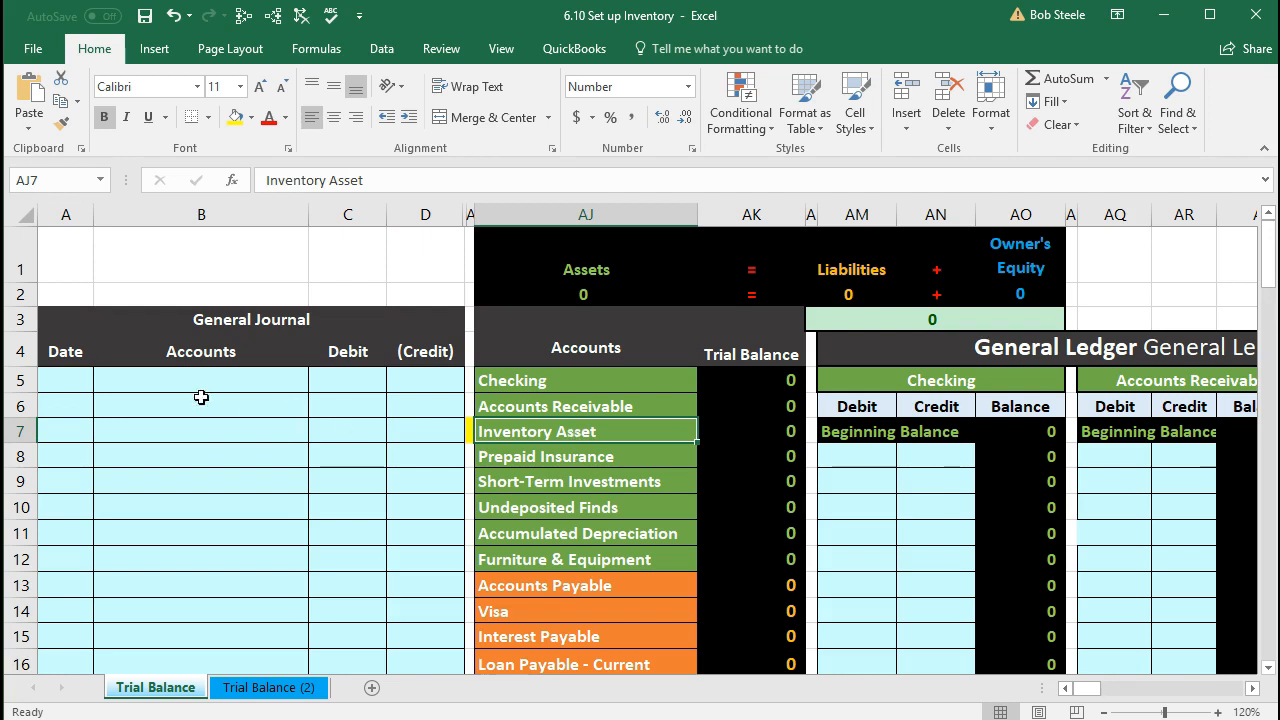
Step: Enter 1/1 as the first General Journal date in A5 and locate the Inventory Asset account name
{"action": "left_click", "coordinate": [77, 391]}
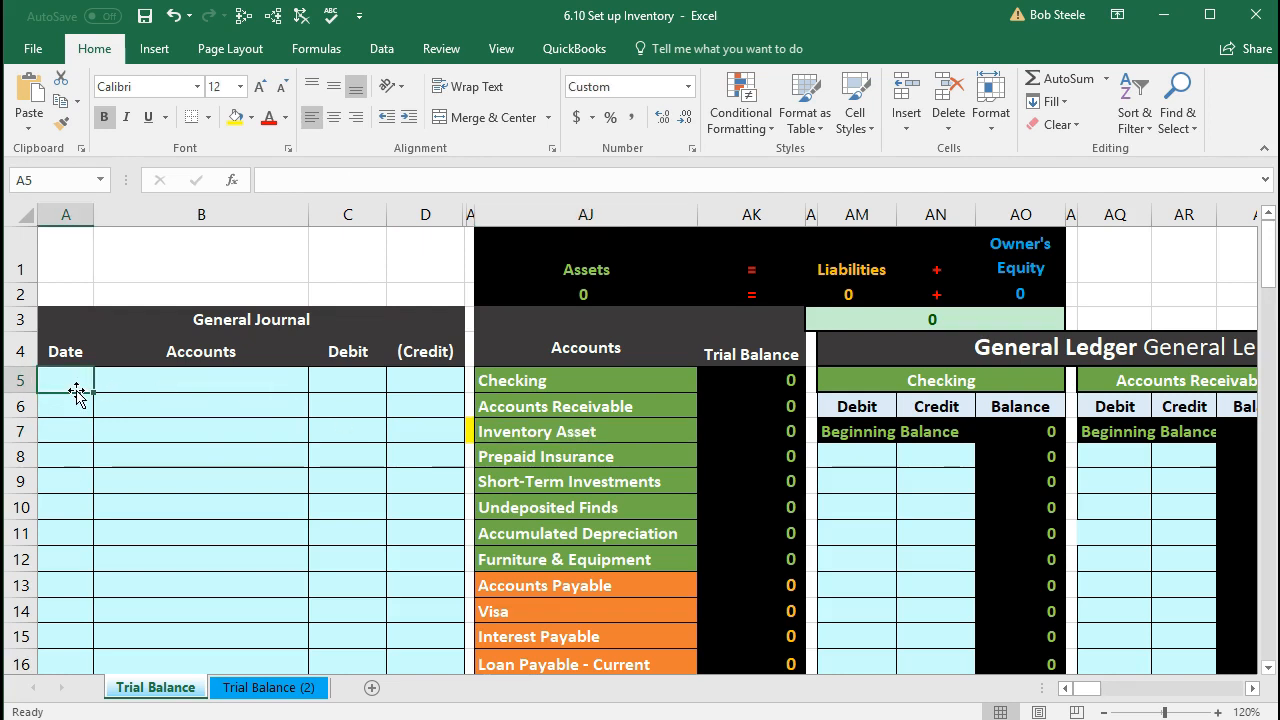
{"action": "type", "text": "1/1"}
{"action": "key", "text": "Return"}
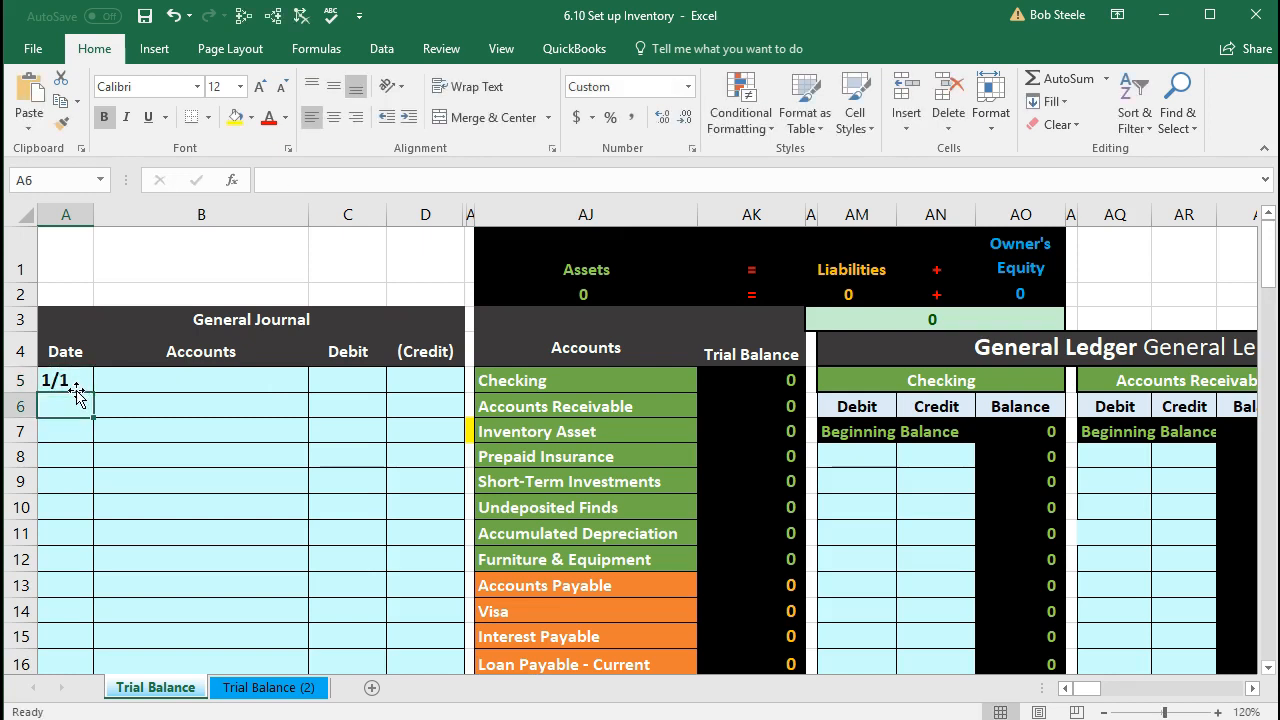
{"action": "left_click", "coordinate": [77, 391]}
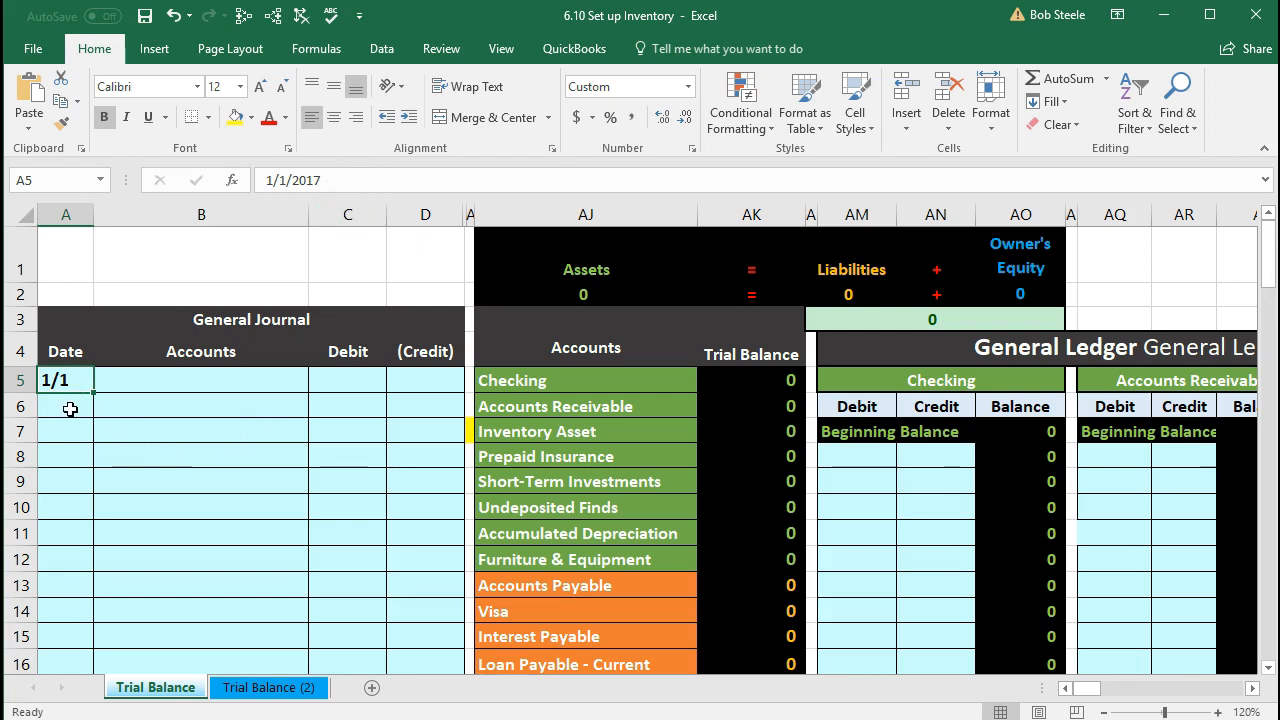
{"action": "left_click", "coordinate": [130, 385]}
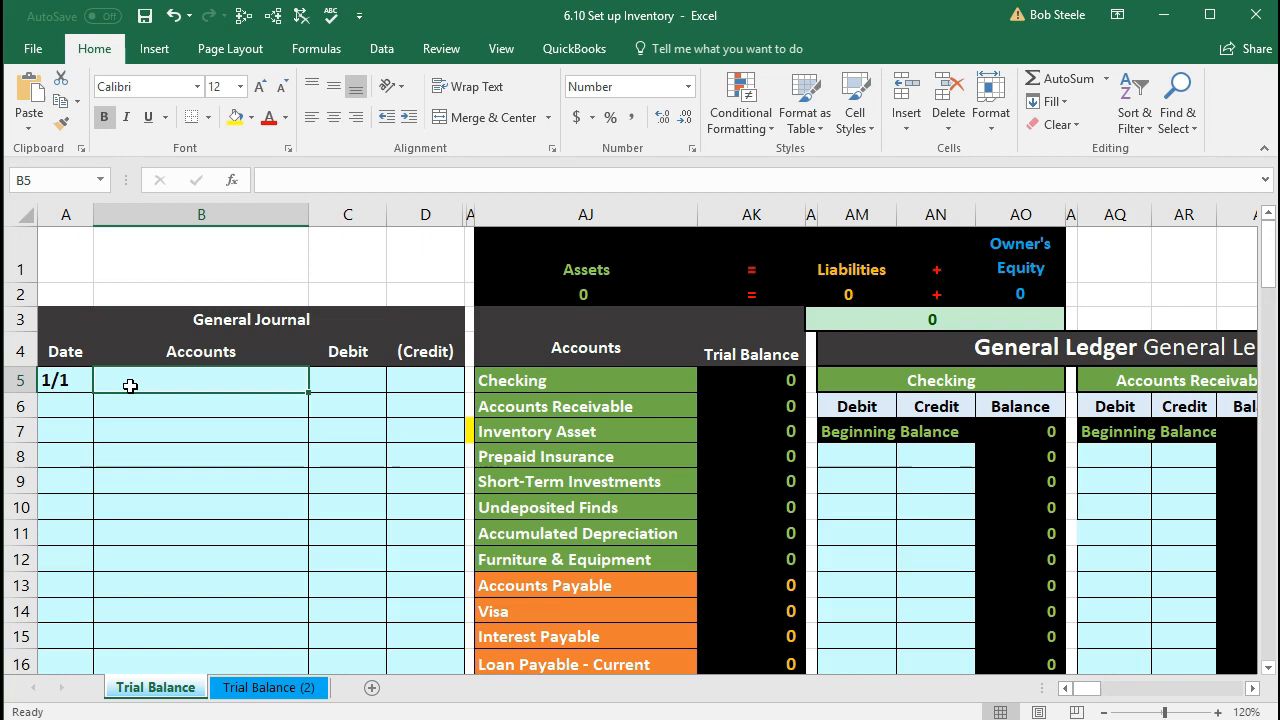
{"action": "left_click", "coordinate": [503, 438]}
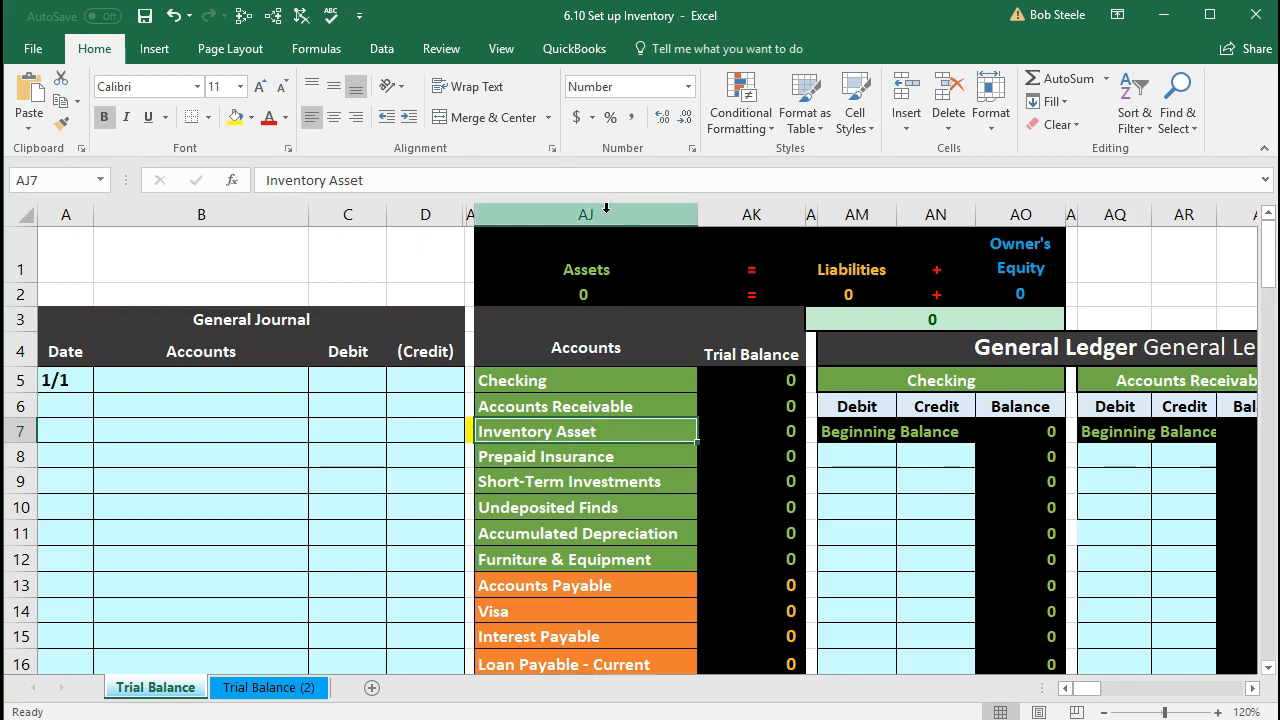
Step: Copy the Inventory Asset account name from AJ7 and paste it as a value into B5
{"action": "right_click", "coordinate": [648, 428]}
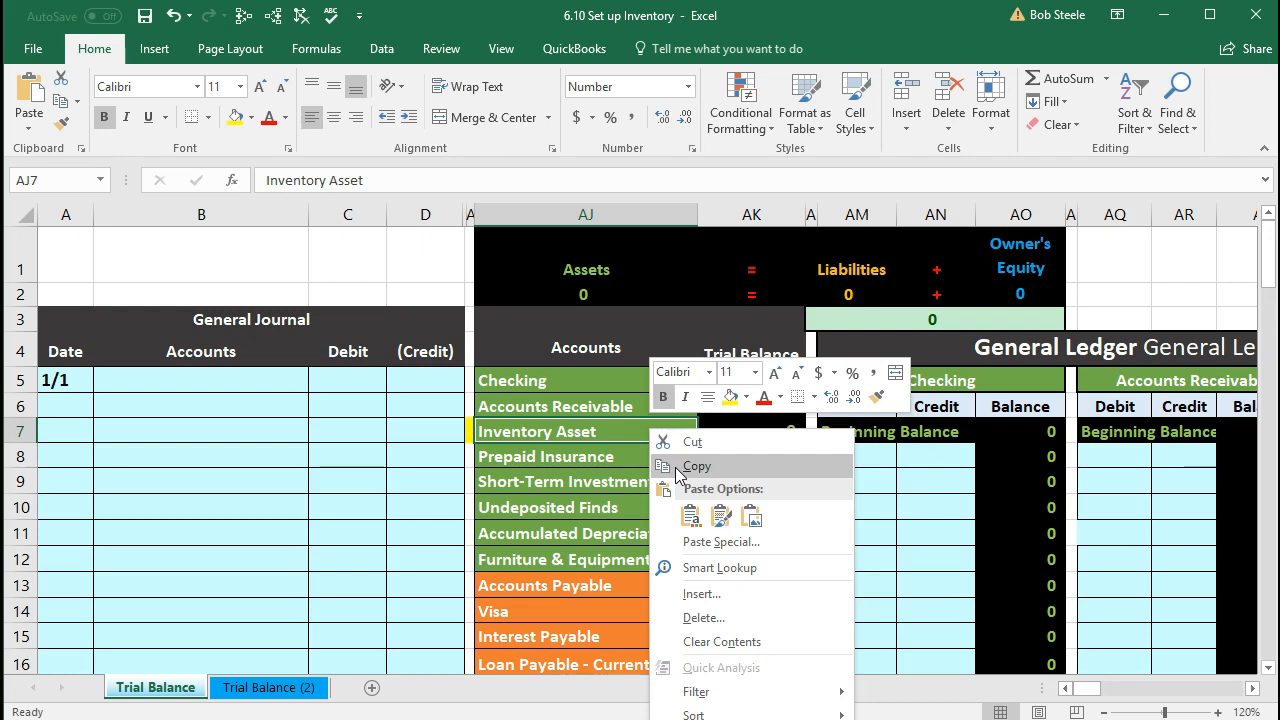
{"action": "left_click", "coordinate": [677, 466]}
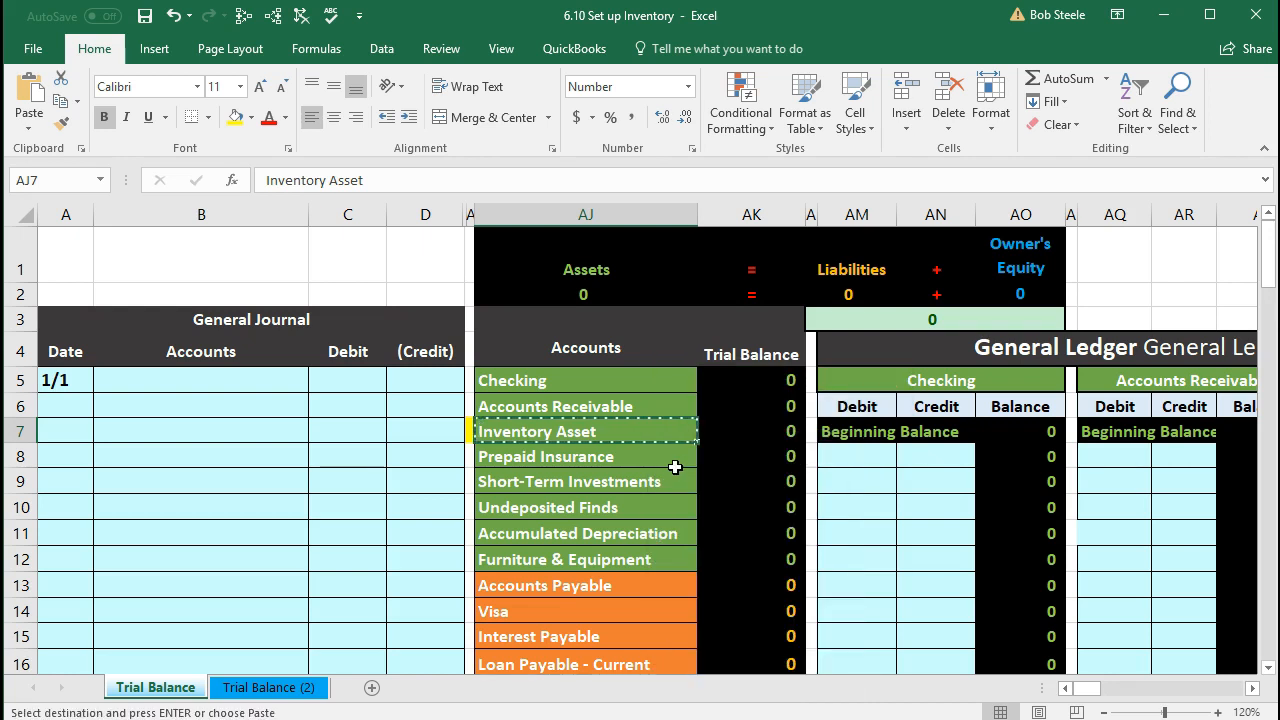
{"action": "left_click", "coordinate": [179, 381]}
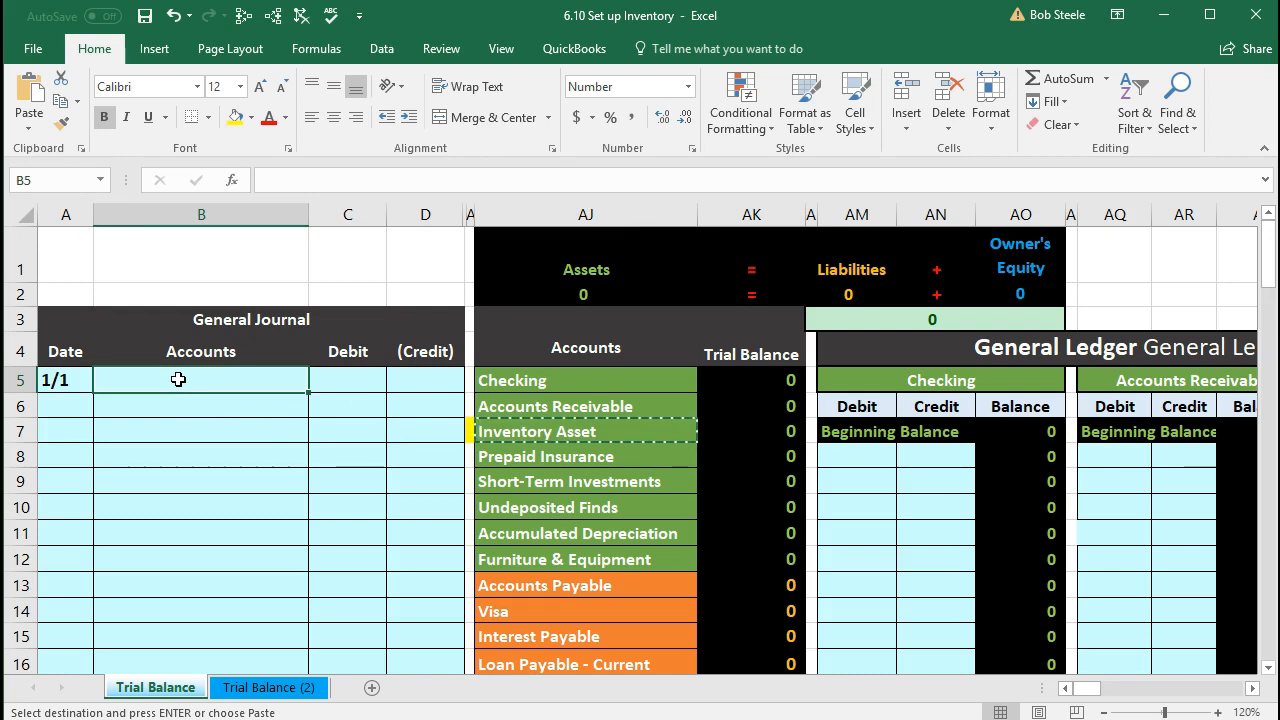
{"action": "right_click", "coordinate": [179, 381]}
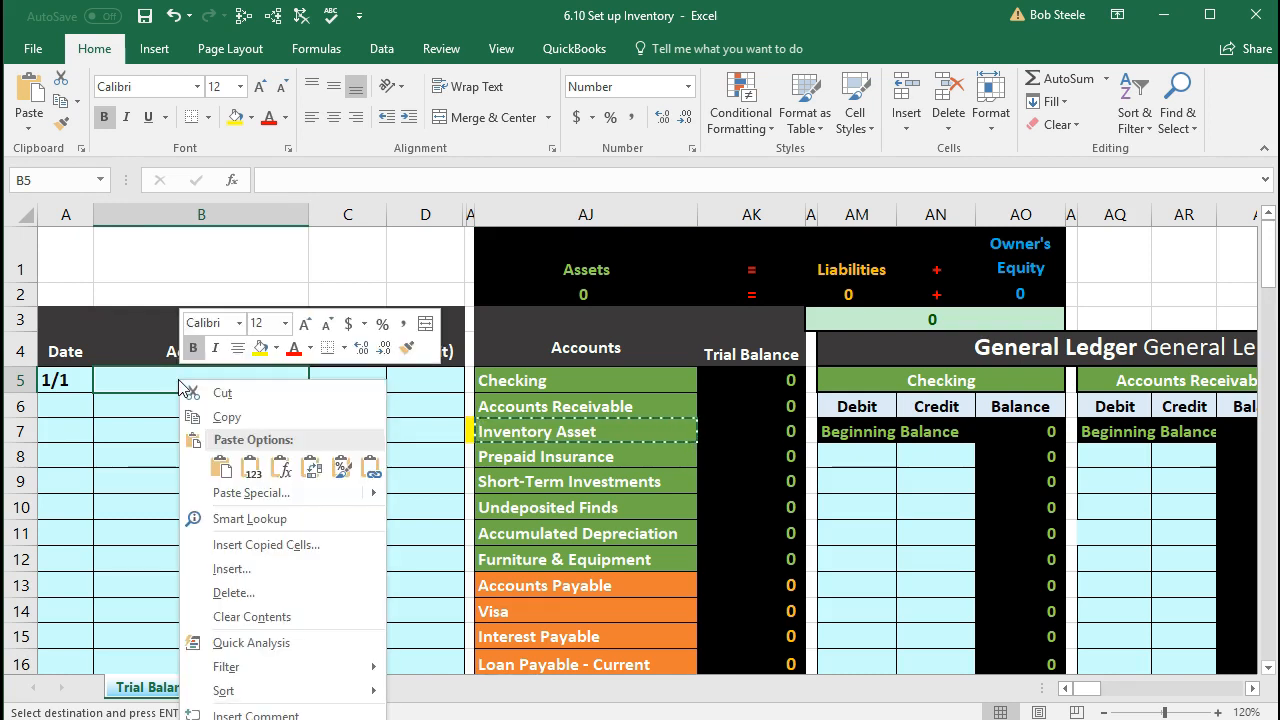
{"action": "left_click", "coordinate": [220, 468]}
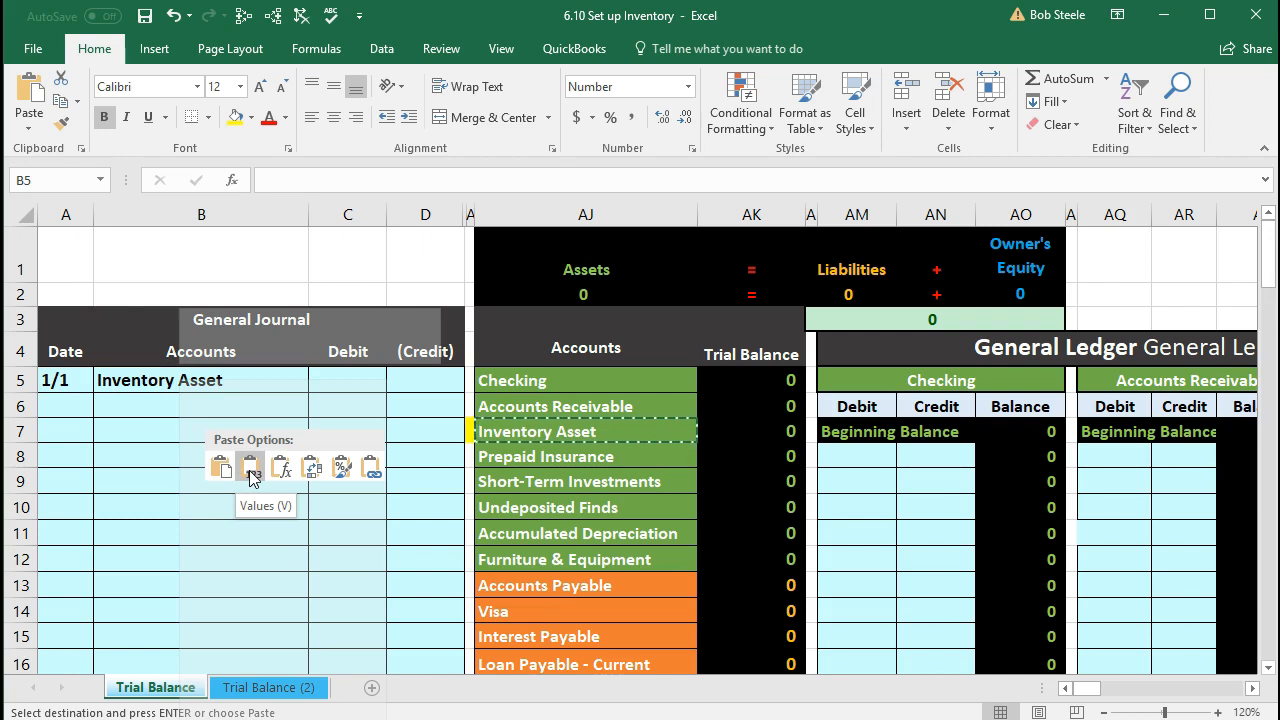
{"action": "left_click", "coordinate": [251, 478]}
Step: Enter a 2897 debit in C5 and a -2897 credit in D6
{"action": "left_click", "coordinate": [345, 389]}
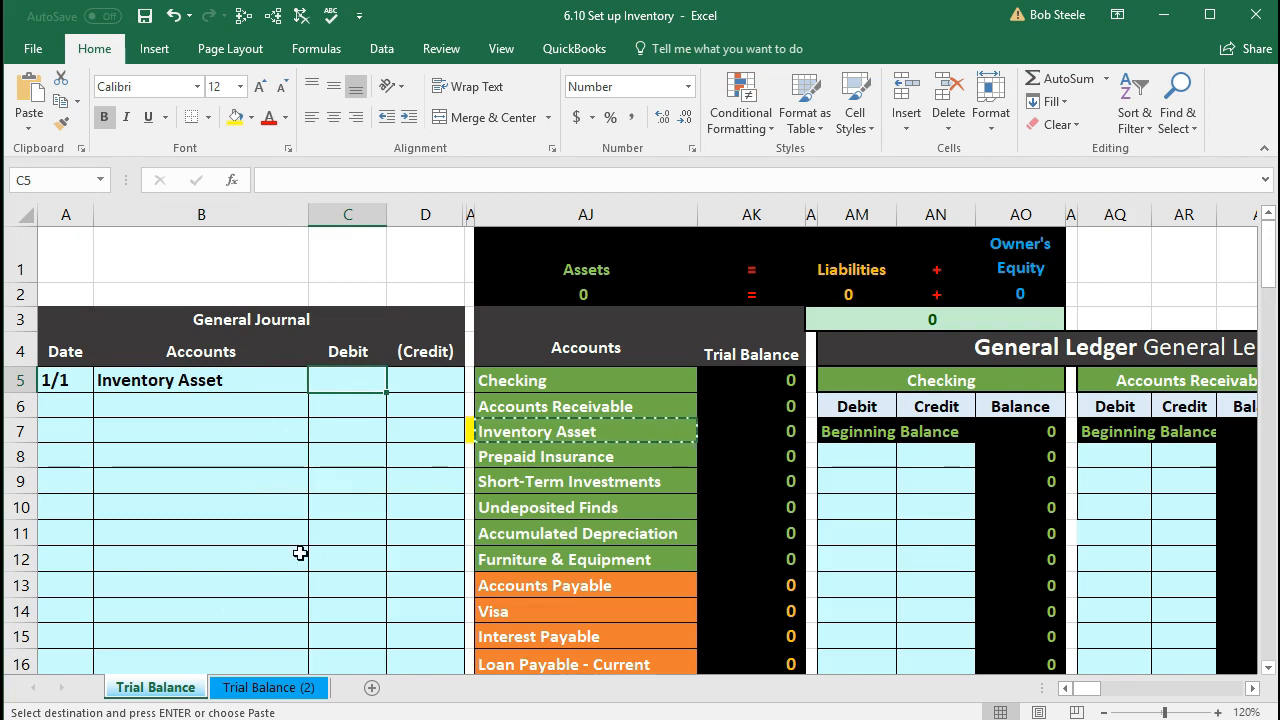
{"action": "type", "text": "2897"}
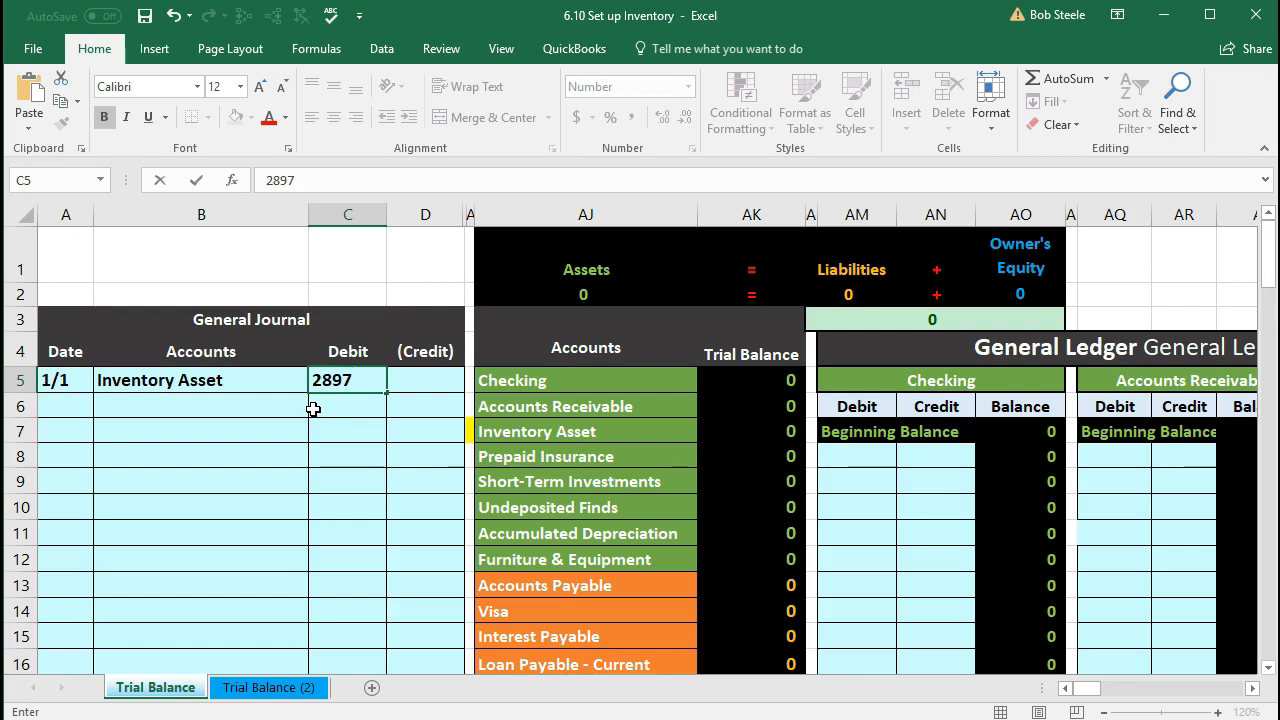
{"action": "key", "text": "Return"}
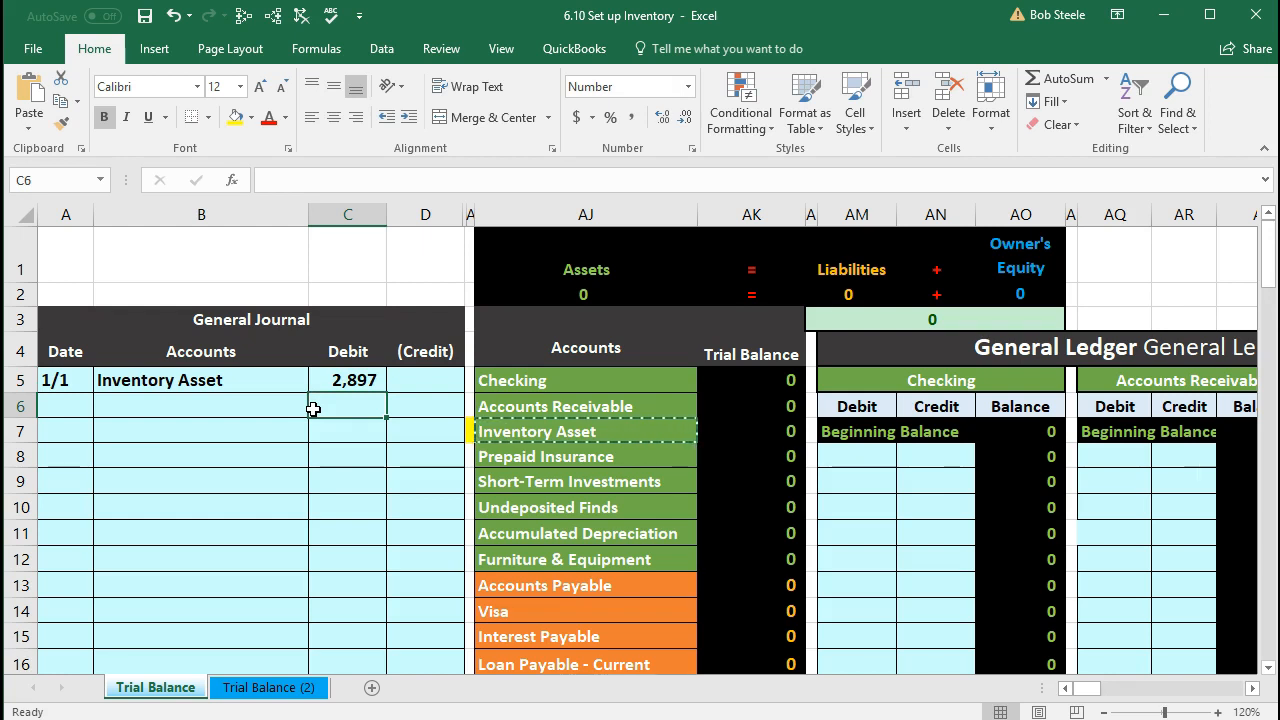
{"action": "key", "text": "Tab"}
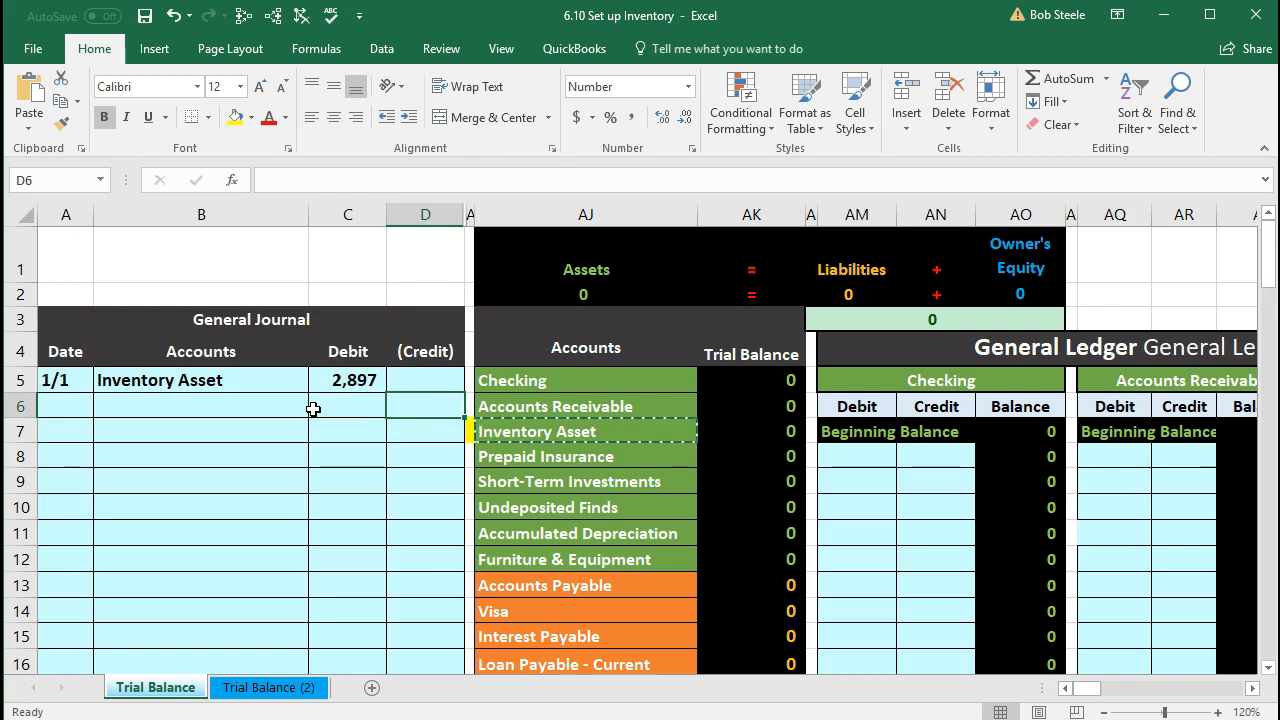
{"action": "type", "text": "-2897"}
{"action": "key", "text": "ctrl+Return"}
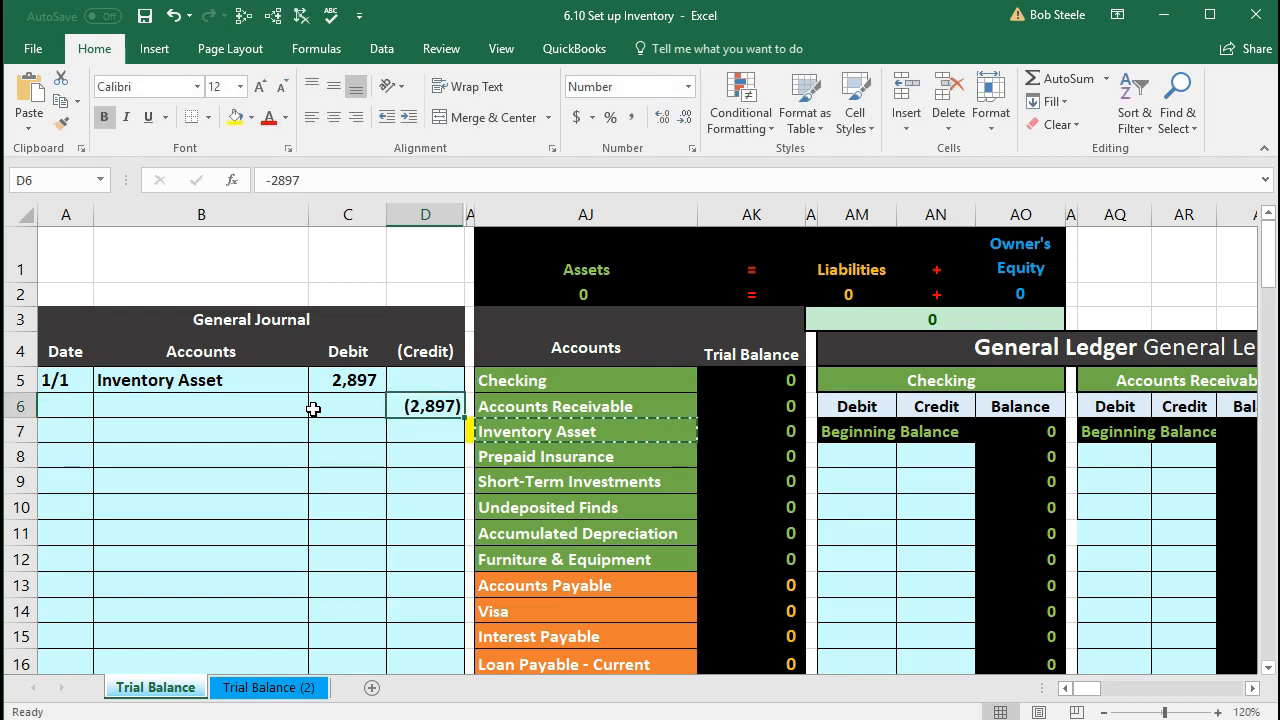
{"action": "type", "text": "-2897"}
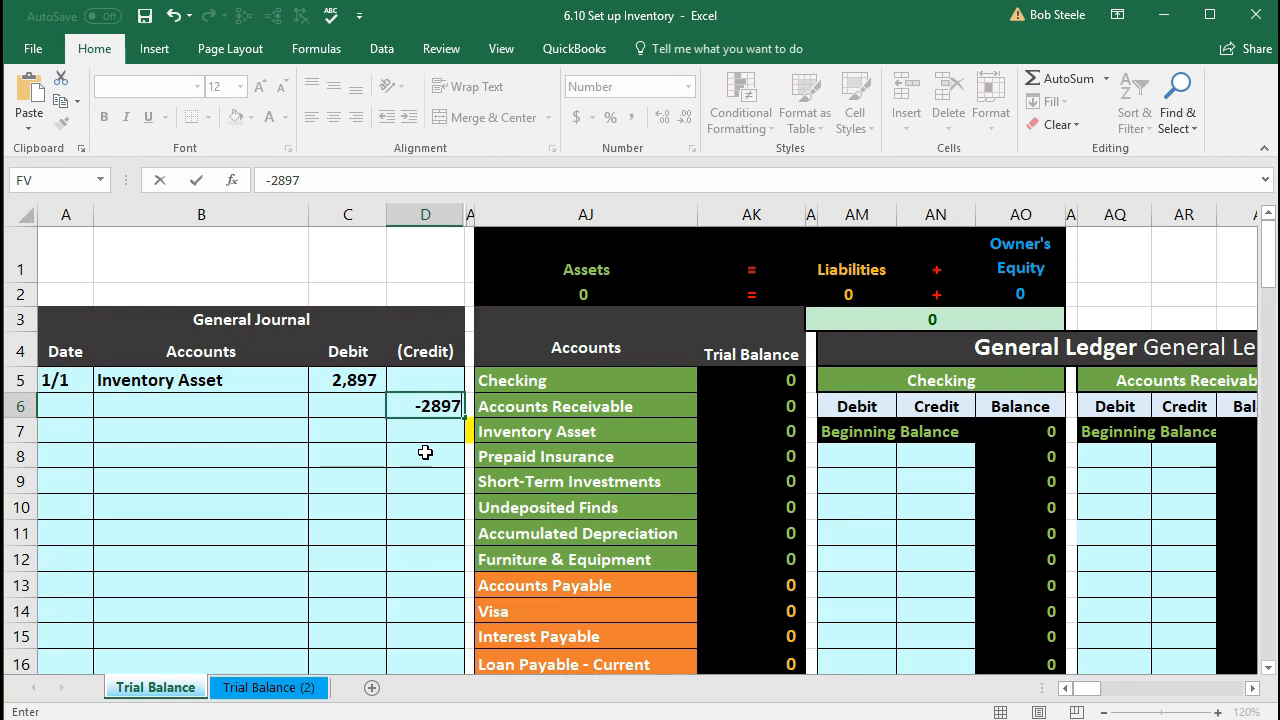
{"action": "key", "text": "Return"}
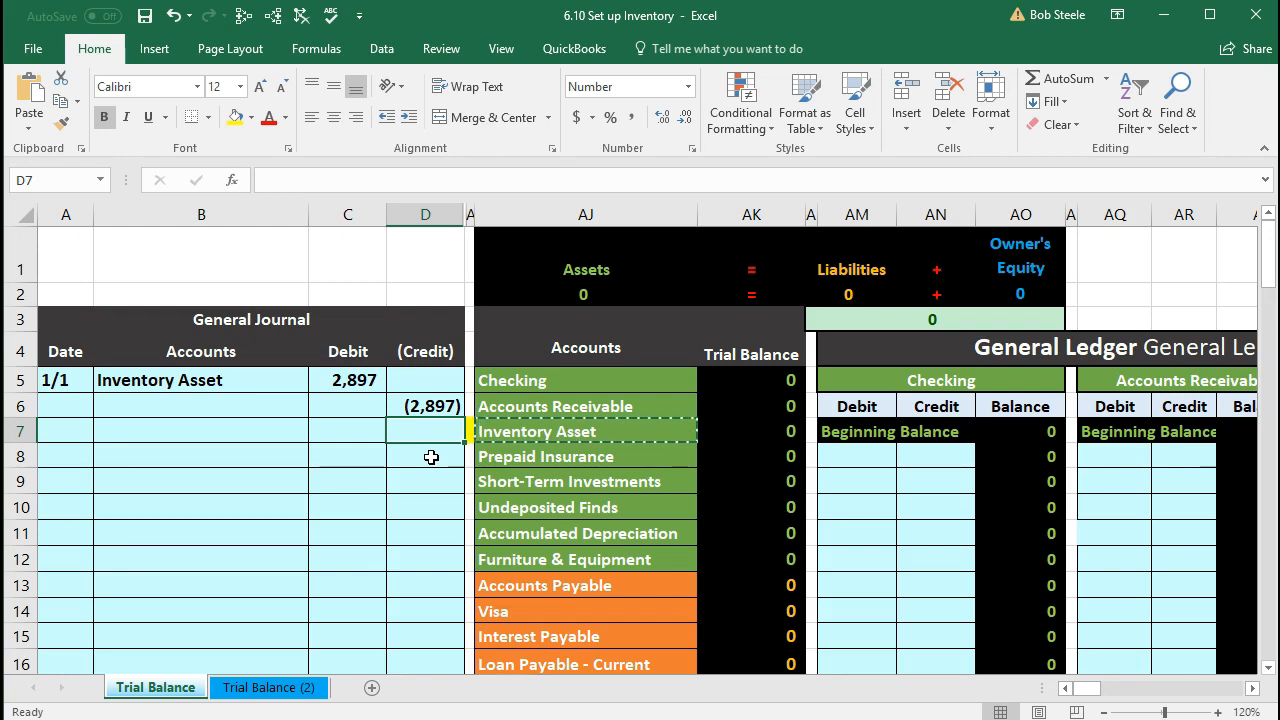
{"action": "scroll", "coordinate": [431, 457], "scroll_direction": "down", "scroll_amount": 1}
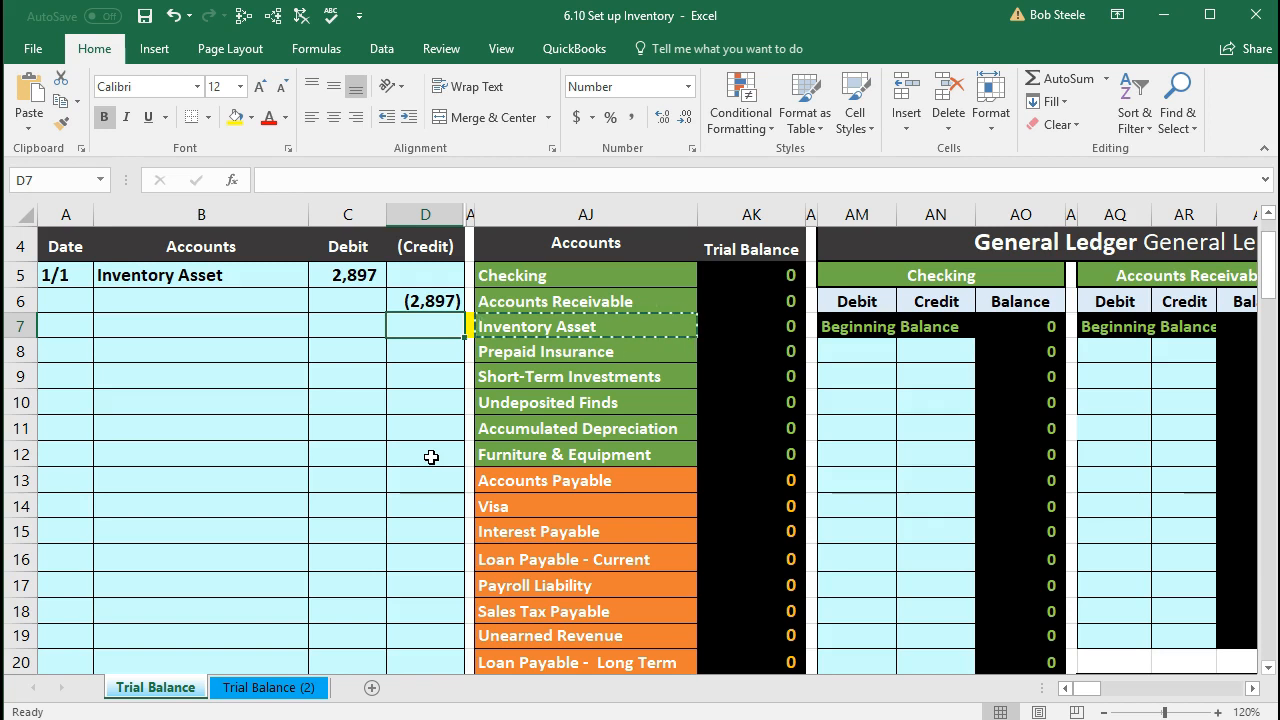
{"action": "scroll", "coordinate": [431, 457], "scroll_direction": "down", "scroll_amount": 2}
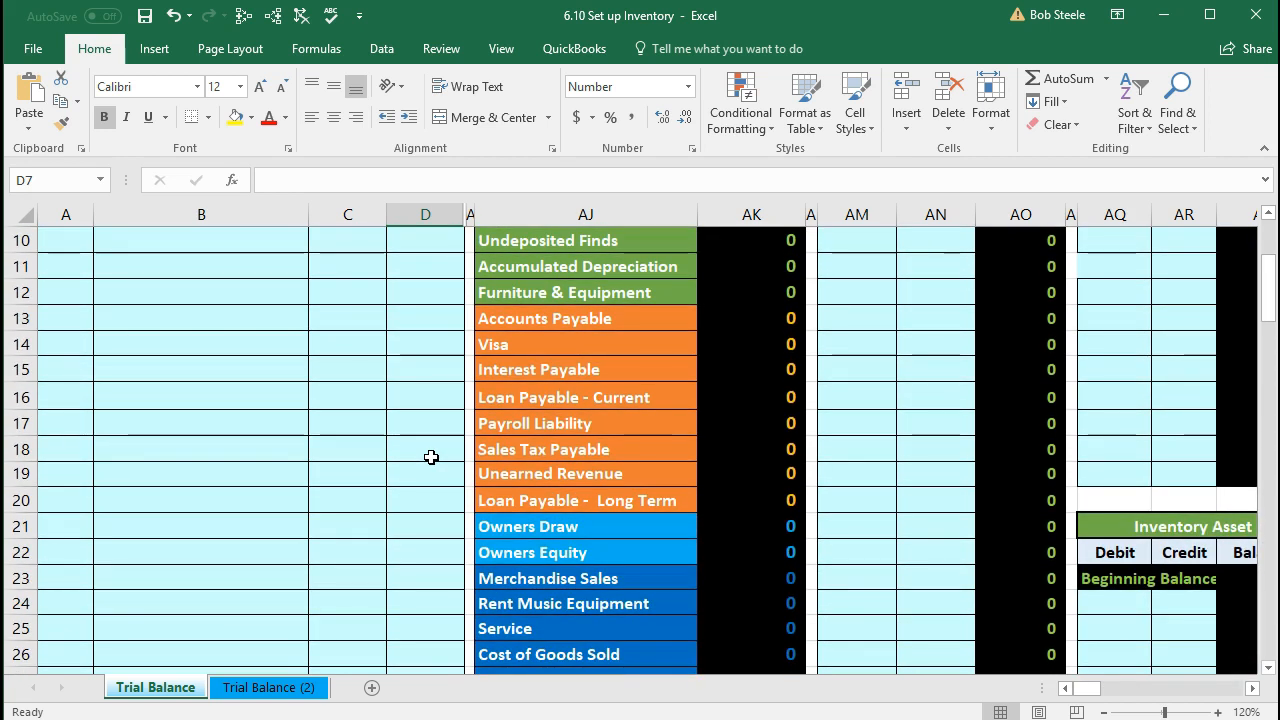
{"action": "left_click", "coordinate": [512, 555]}
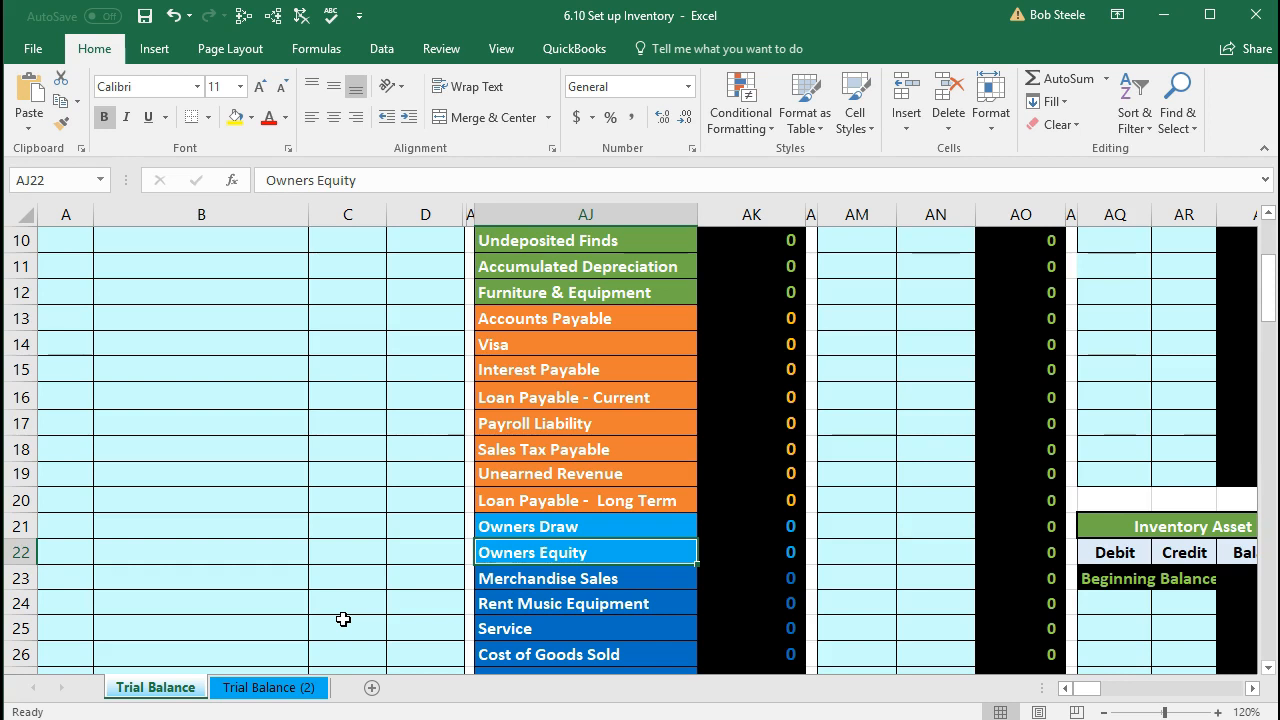
{"action": "left_click", "coordinate": [531, 320]}
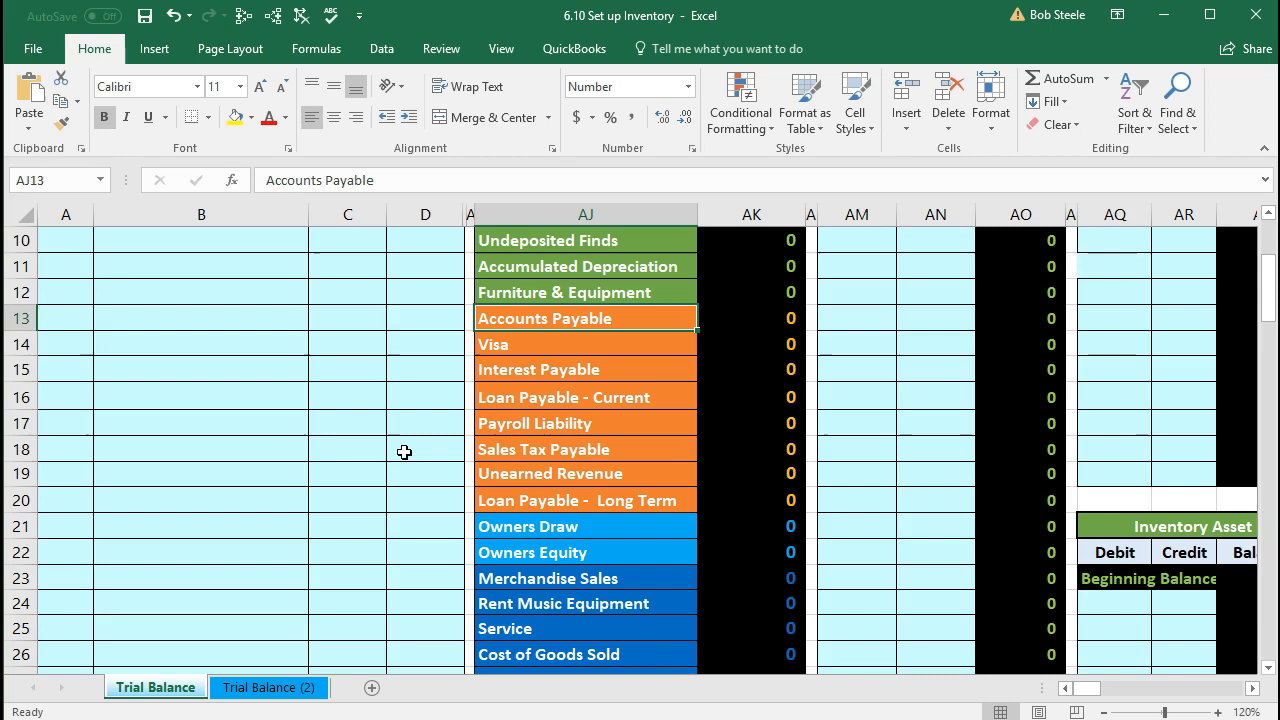
{"action": "scroll", "coordinate": [383, 474], "scroll_direction": "up", "scroll_amount": 3}
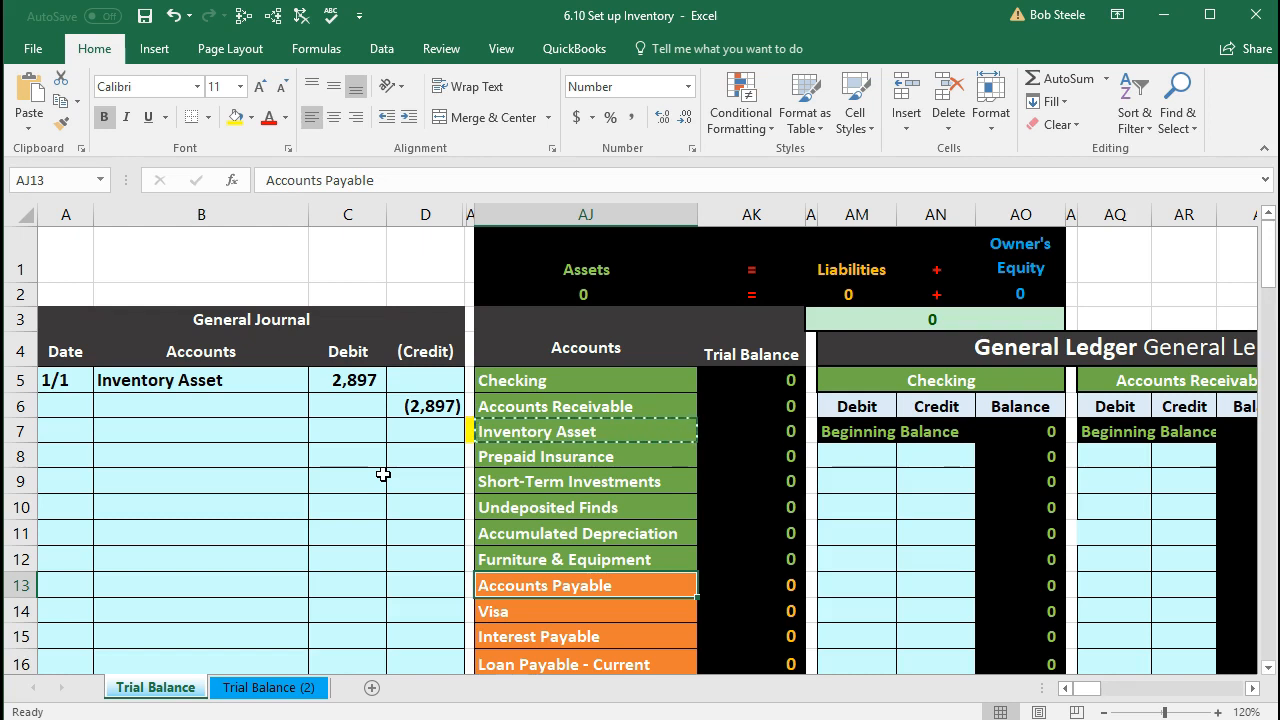
{"action": "scroll", "coordinate": [383, 474], "scroll_direction": "down", "scroll_amount": 2}
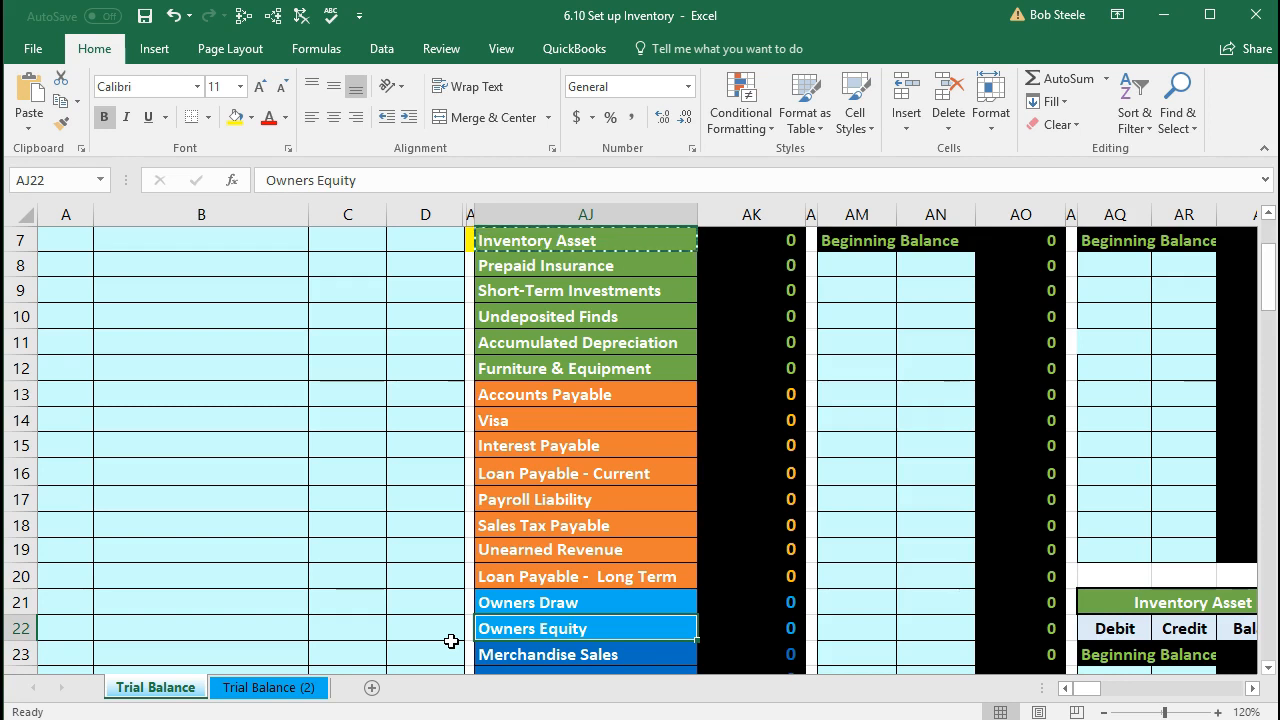
{"action": "left_click", "coordinate": [545, 394]}
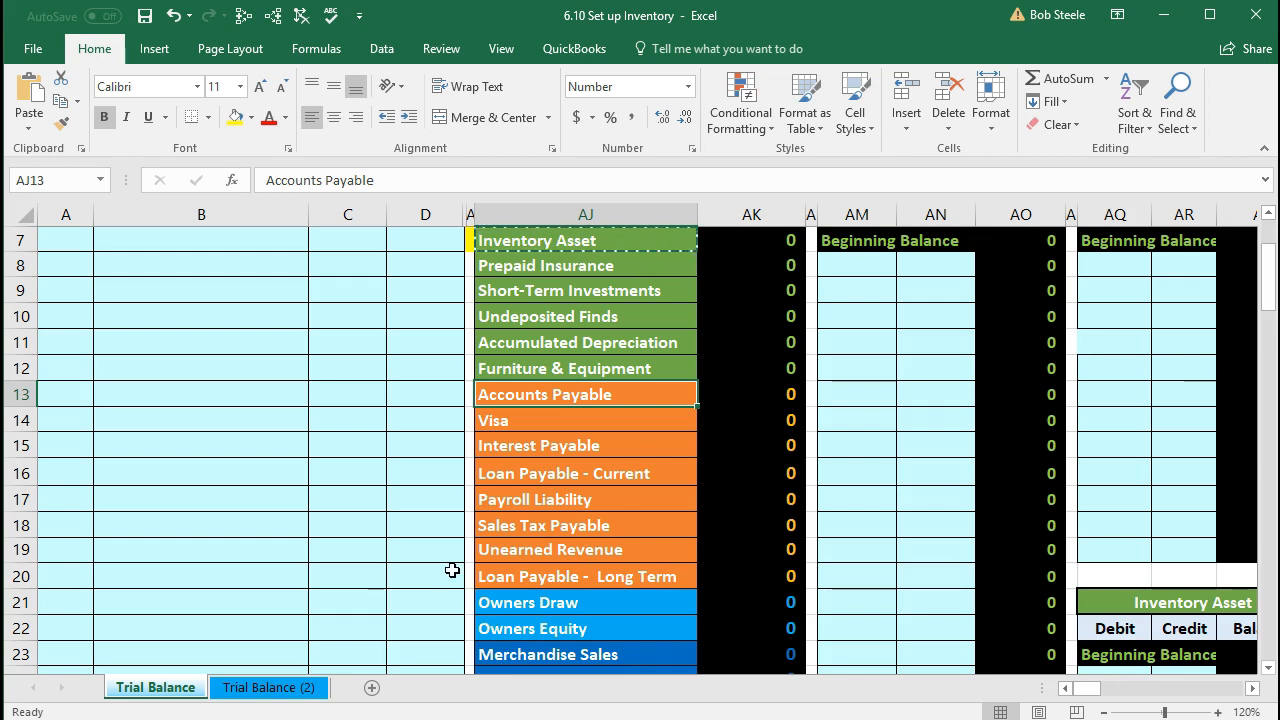
{"action": "scroll", "coordinate": [452, 570], "scroll_direction": "down", "scroll_amount": 1}
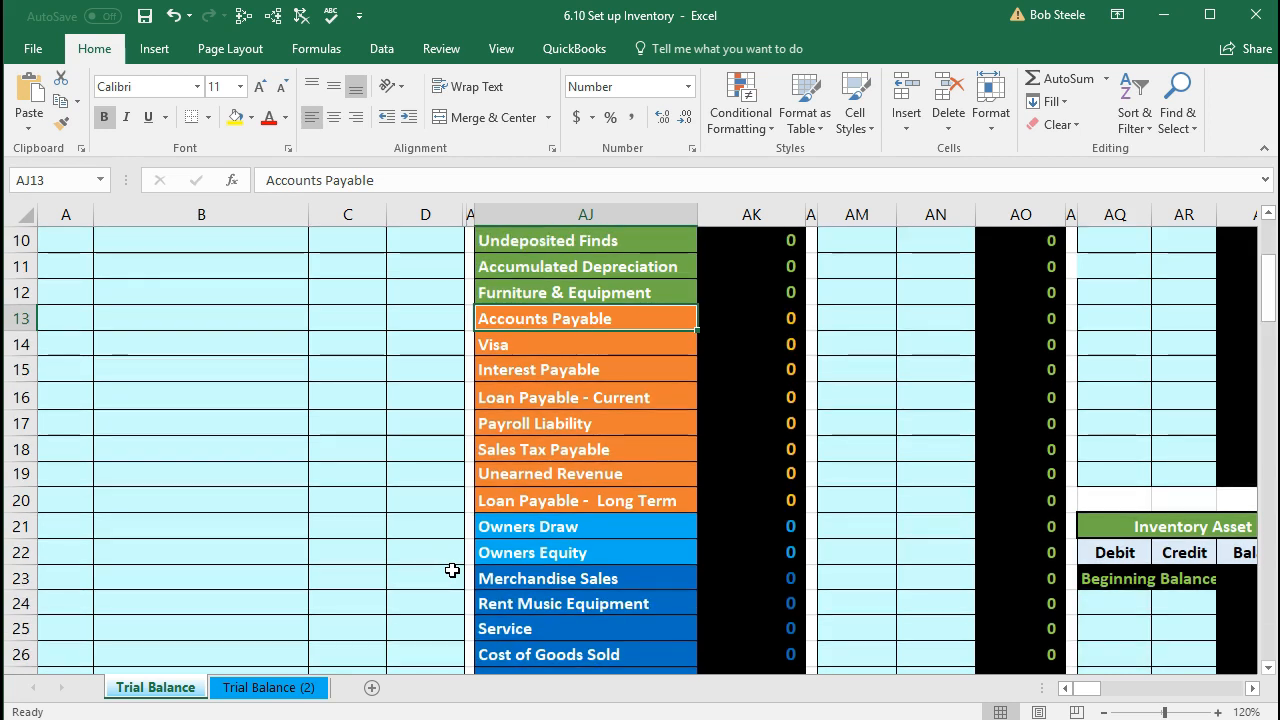
Step: Copy the Owners Equity account name and paste it as a value into B6
{"action": "left_click", "coordinate": [525, 558]}
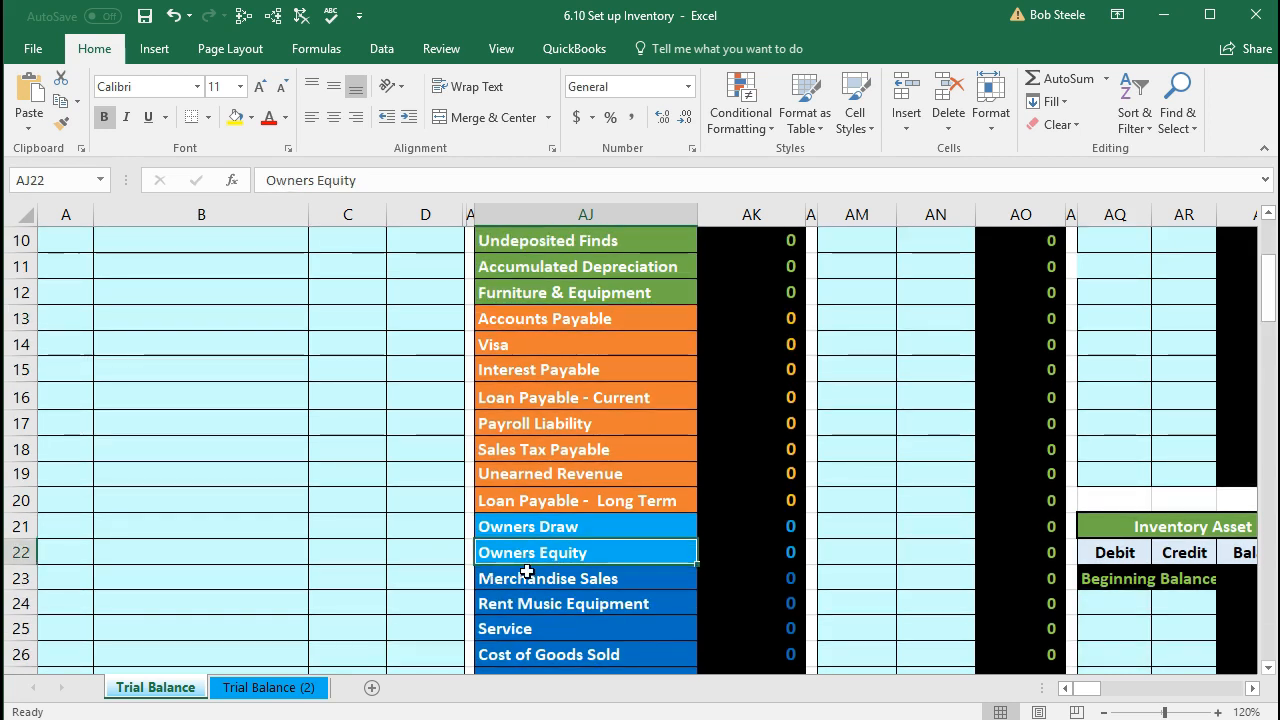
{"action": "right_click", "coordinate": [527, 553]}
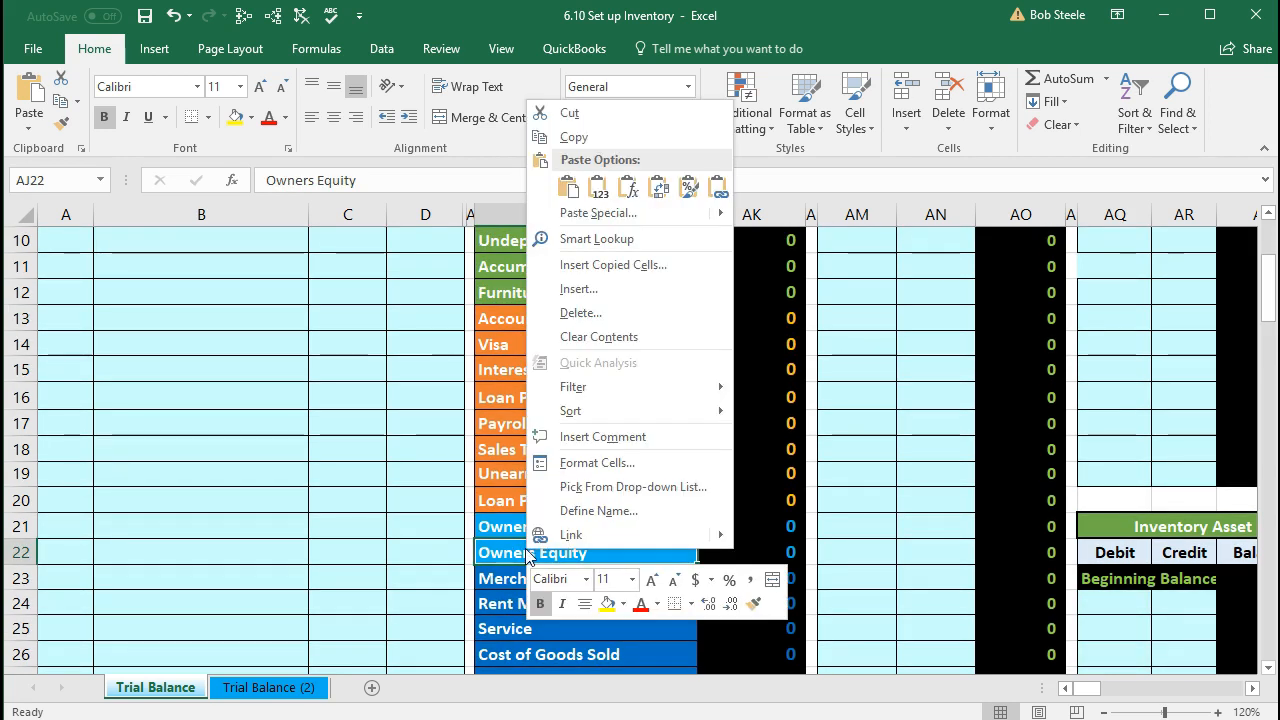
{"action": "left_click", "coordinate": [390, 449]}
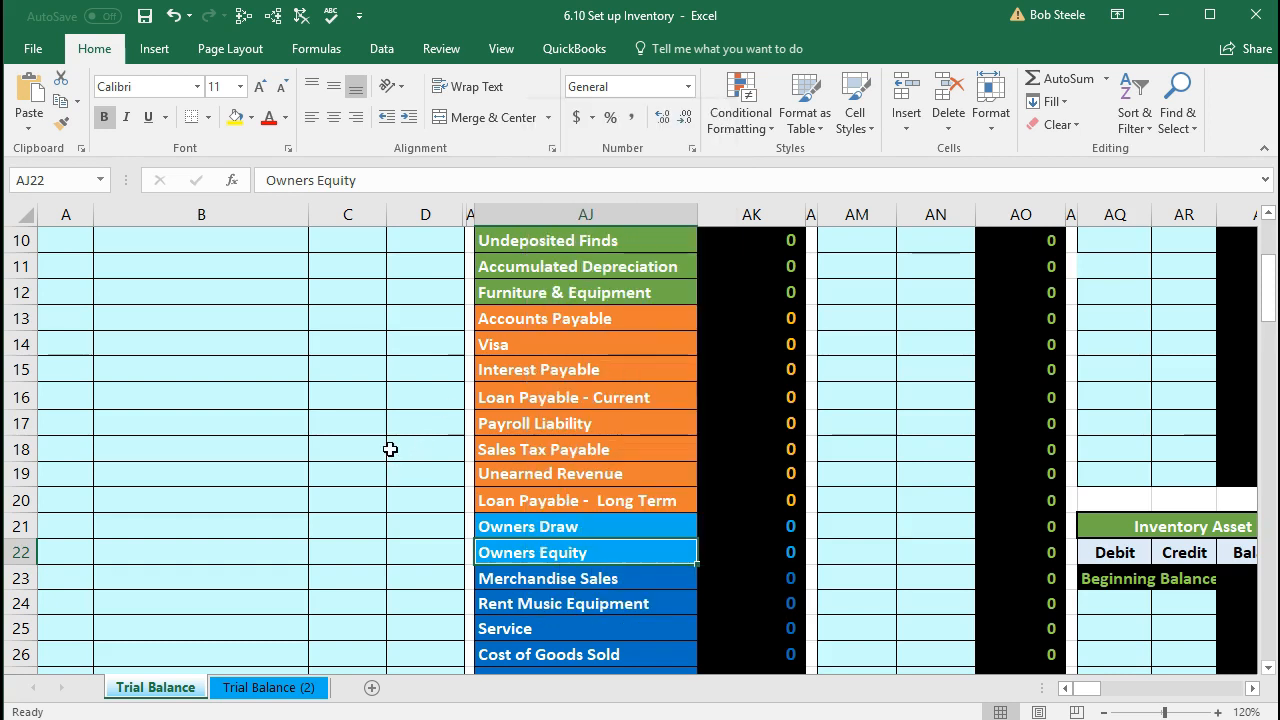
{"action": "right_click", "coordinate": [510, 560]}
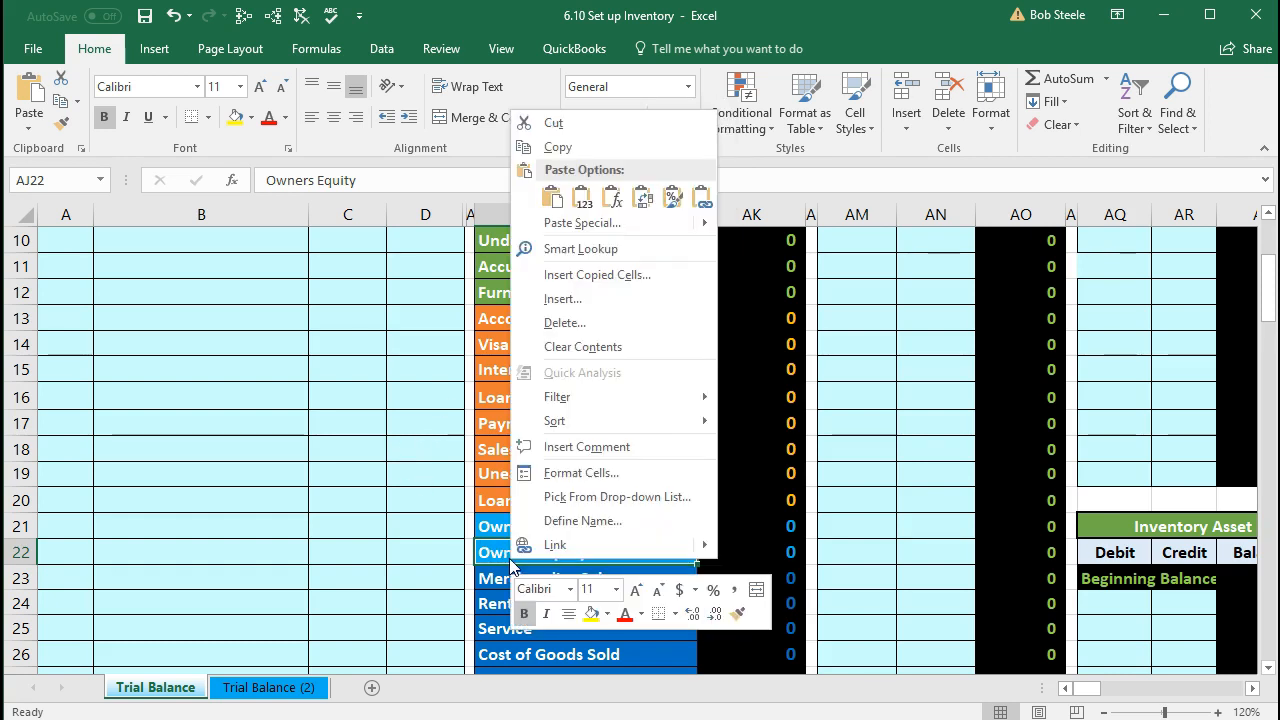
{"action": "left_click", "coordinate": [556, 147]}
{"action": "scroll", "coordinate": [296, 365], "scroll_direction": "up", "scroll_amount": 3}
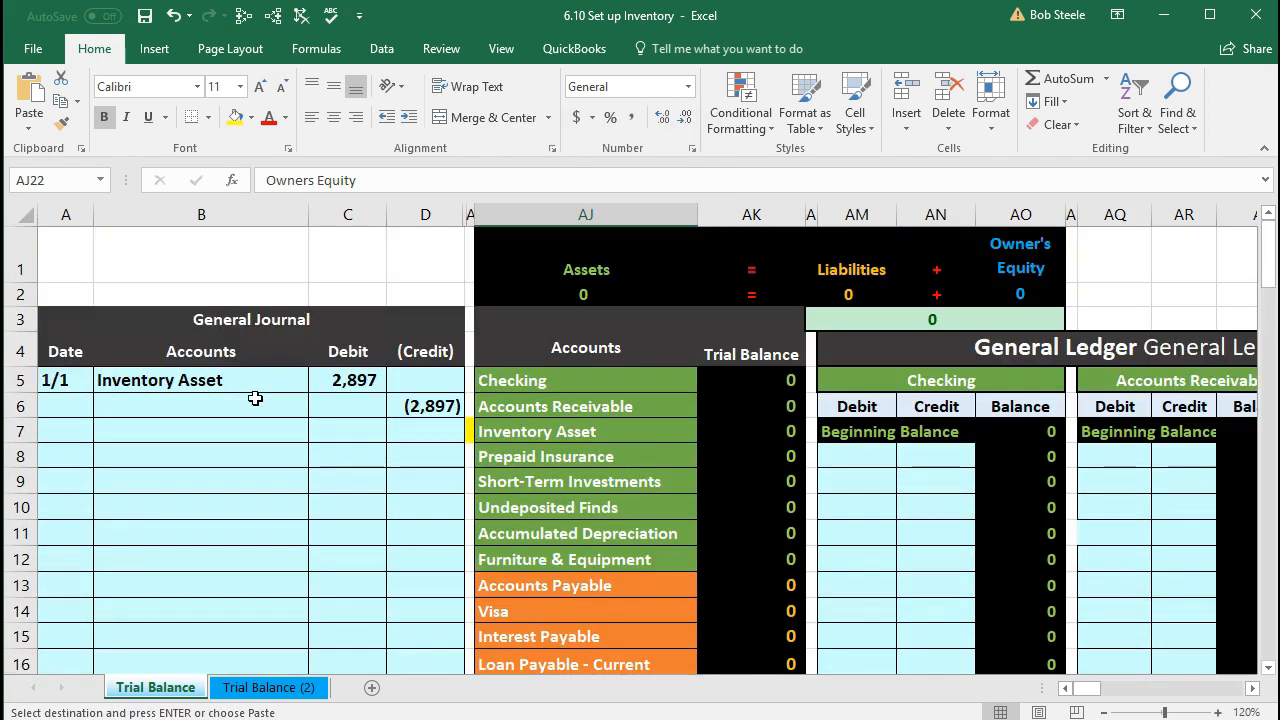
{"action": "left_click", "coordinate": [222, 400]}
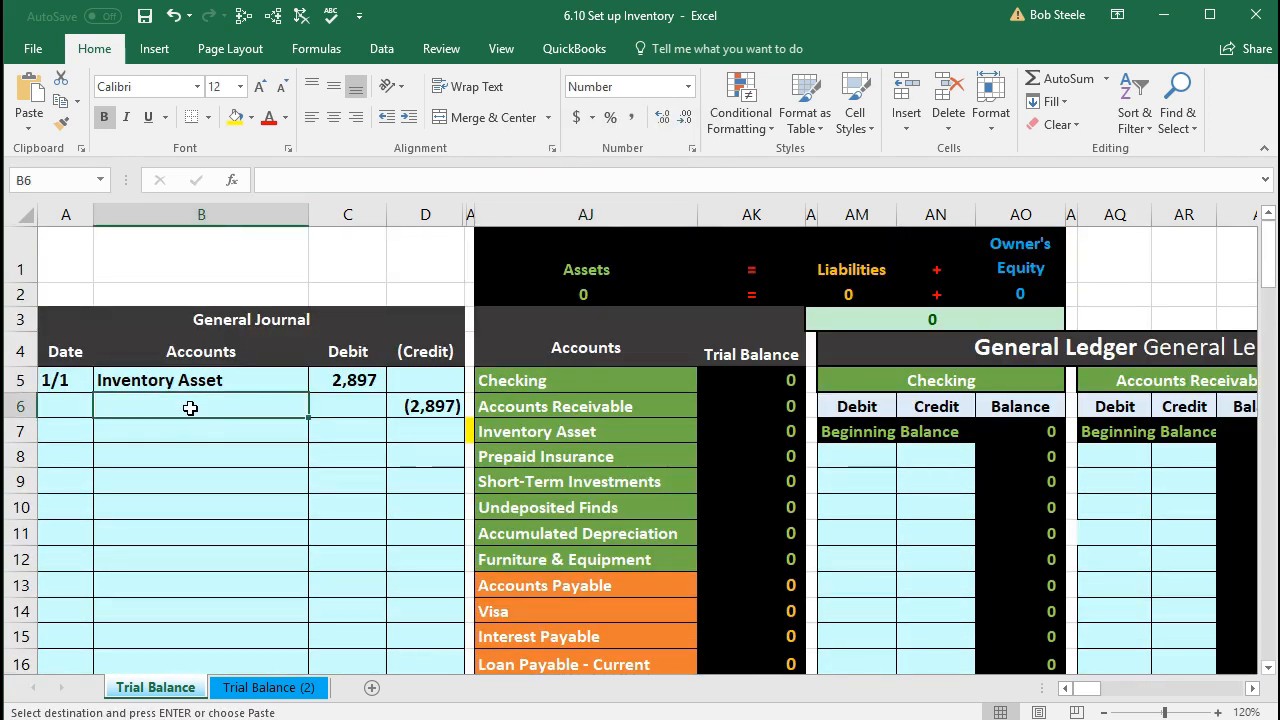
{"action": "right_click", "coordinate": [190, 407]}
{"action": "left_click", "coordinate": [270, 497]}
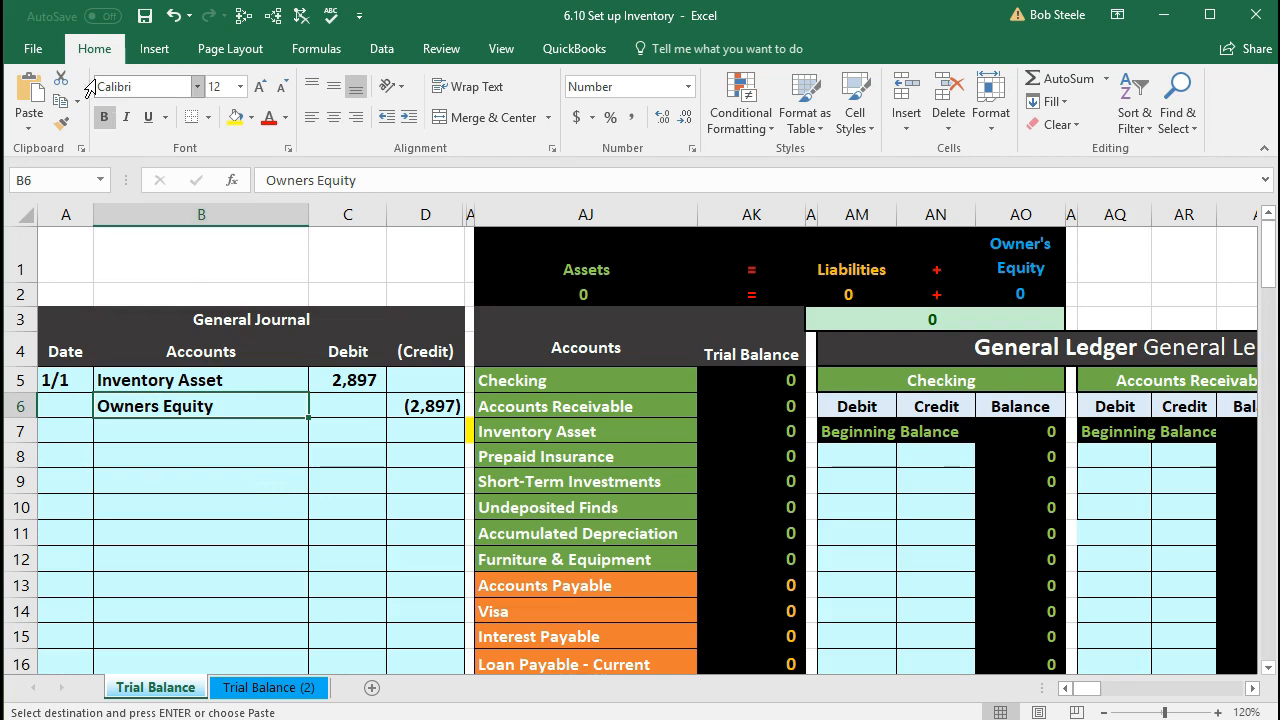
Step: Indent Owners Equity in B6 beneath Inventory Asset
{"action": "left_click", "coordinate": [406, 122]}
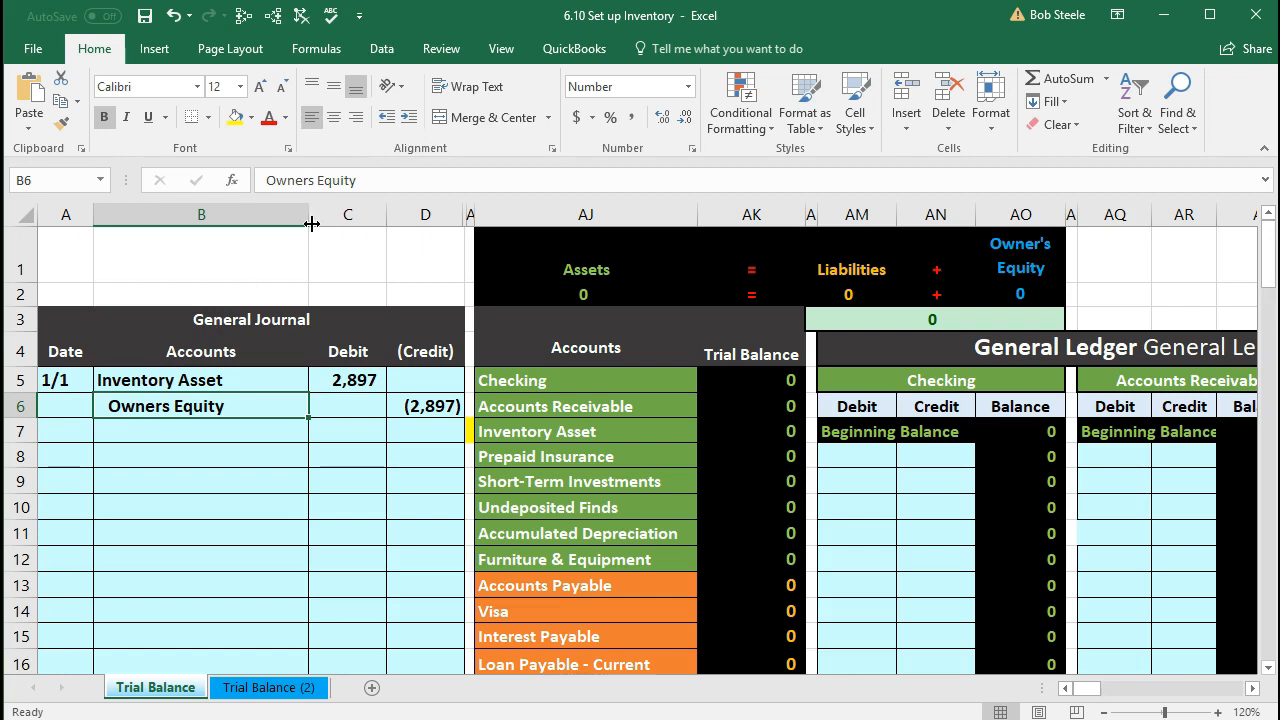
{"action": "left_click", "coordinate": [387, 117]}
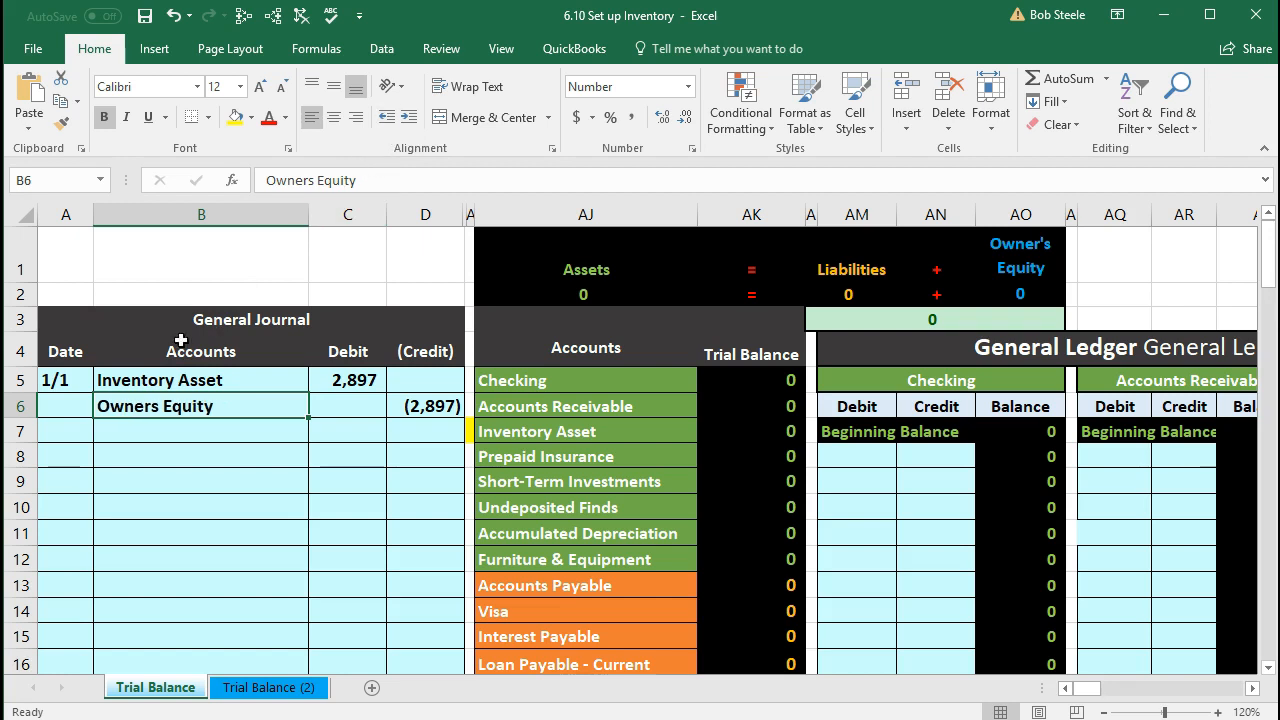
{"action": "double_click", "coordinate": [103, 405]}
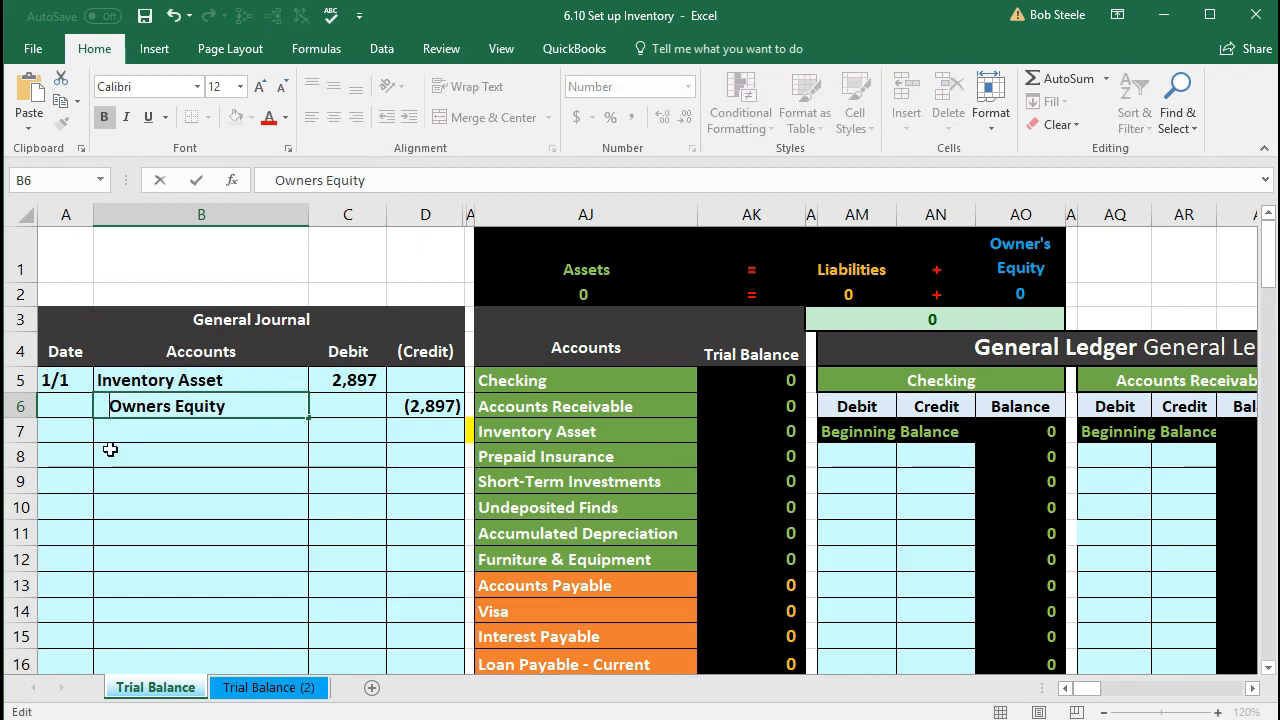
{"action": "key", "text": "Return"}
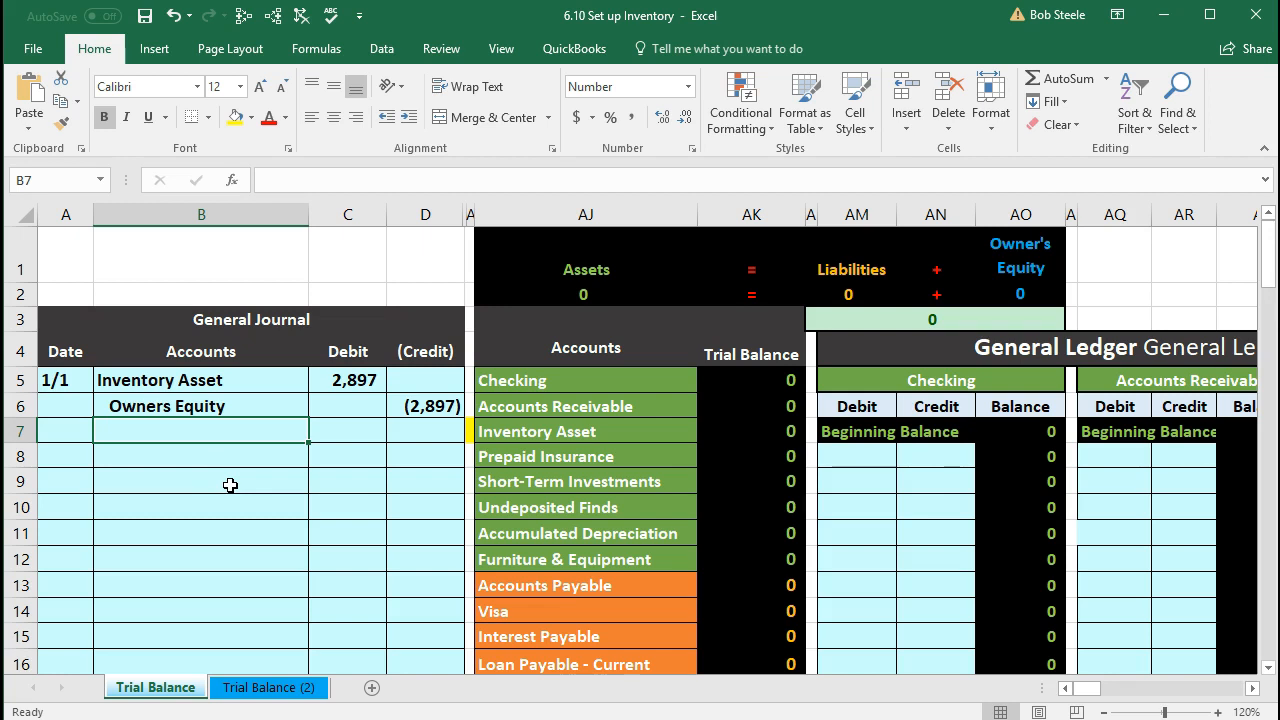
Step: Review the journal entry B5:D6 against the Checking through Inventory Asset trial balance accounts
{"action": "left_click", "coordinate": [170, 408]}
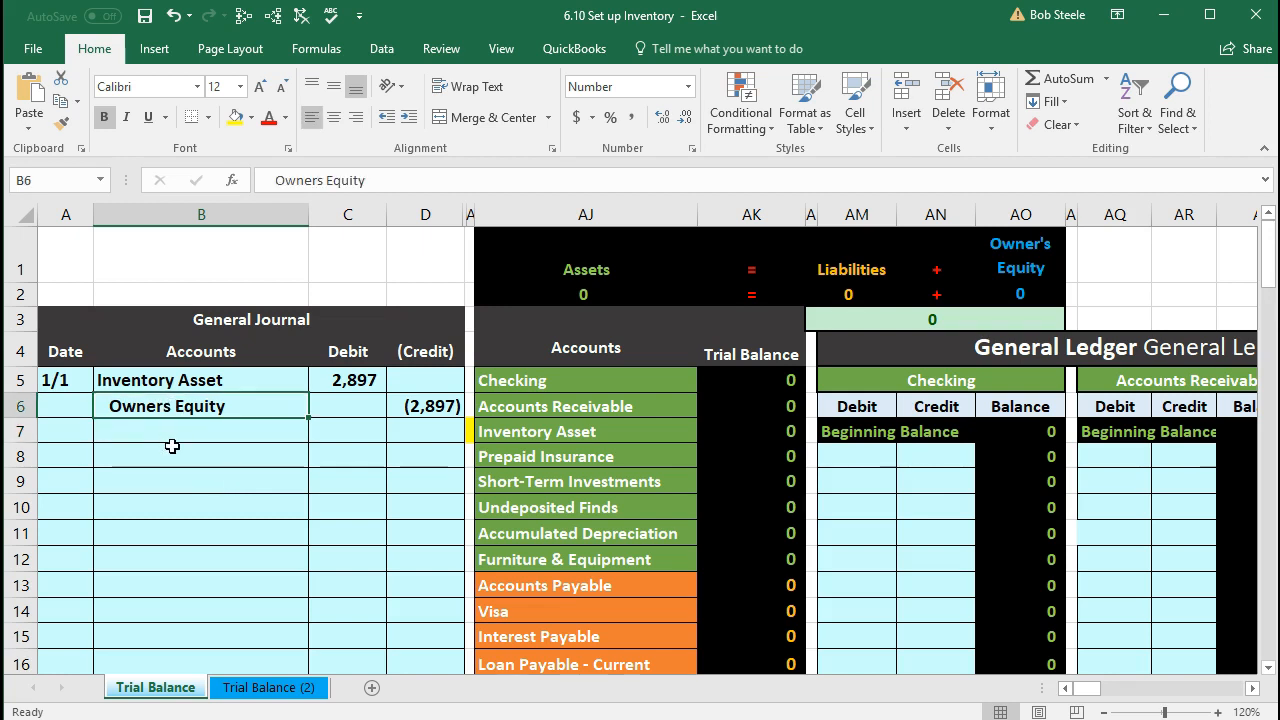
{"action": "left_click", "coordinate": [408, 406]}
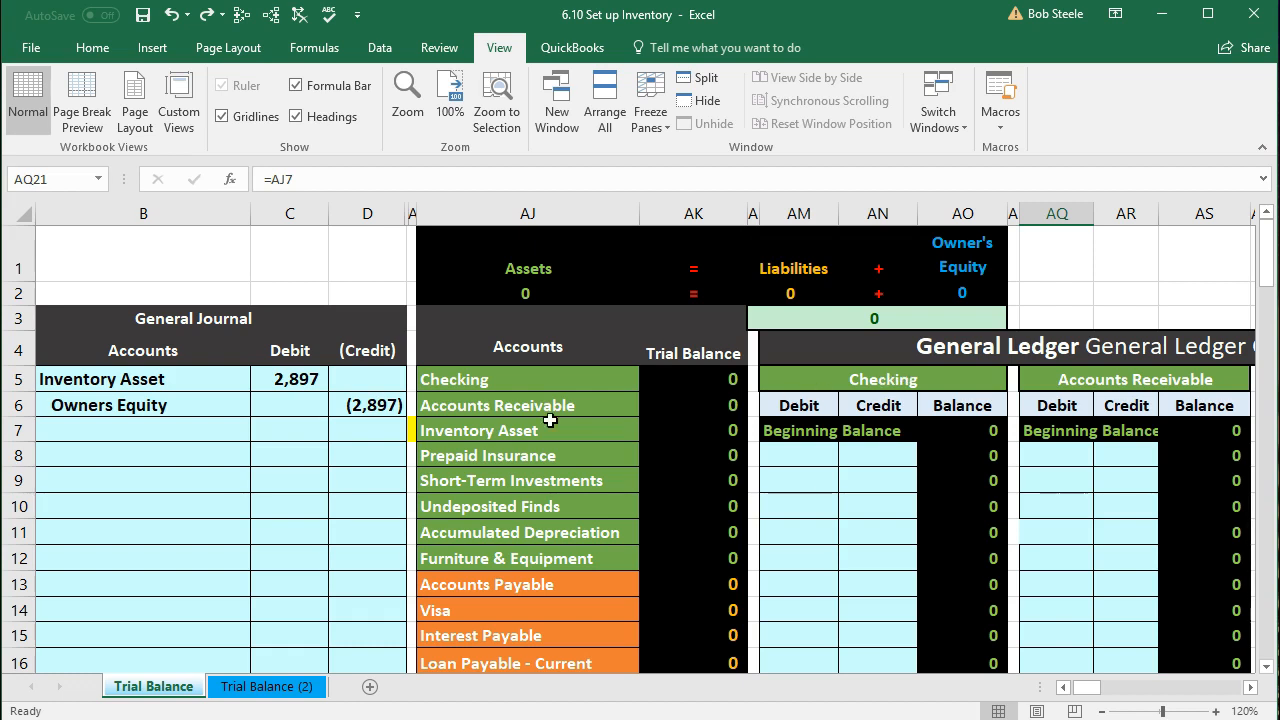
{"action": "left_click_drag", "start_coordinate": [160, 380], "coordinate": [347, 406]}
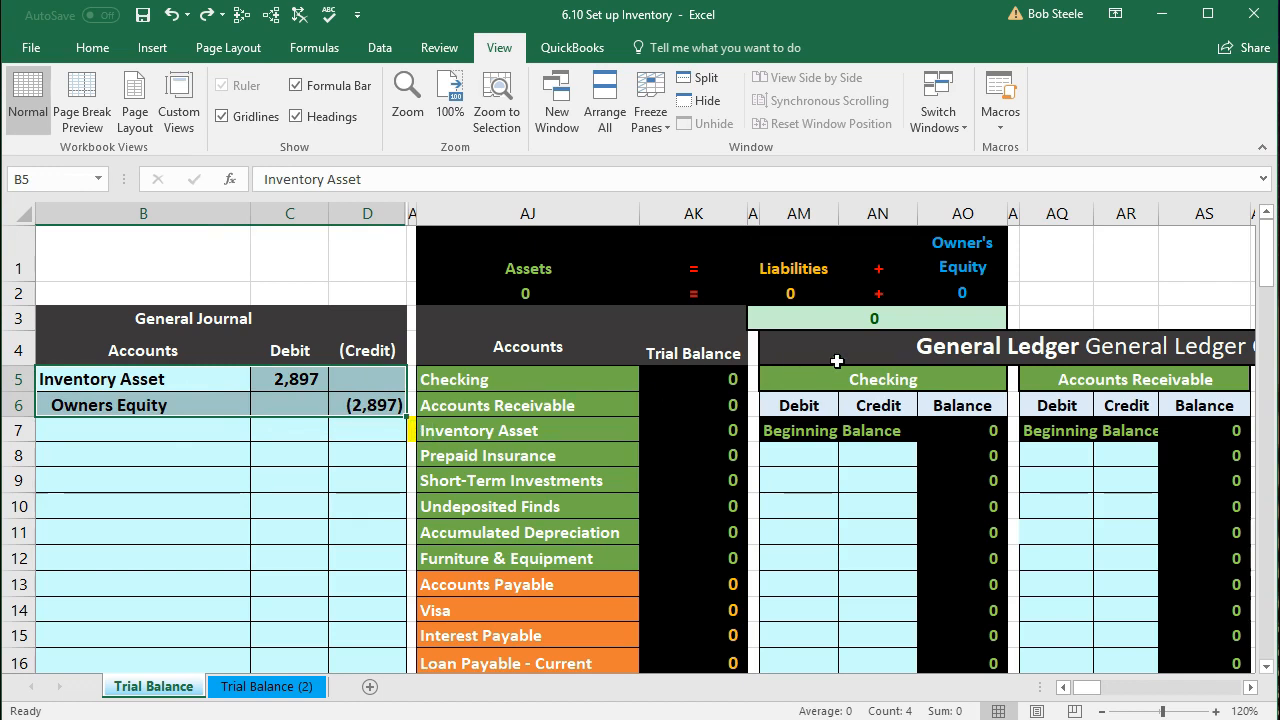
{"action": "left_click_drag", "start_coordinate": [207, 380], "coordinate": [280, 381]}
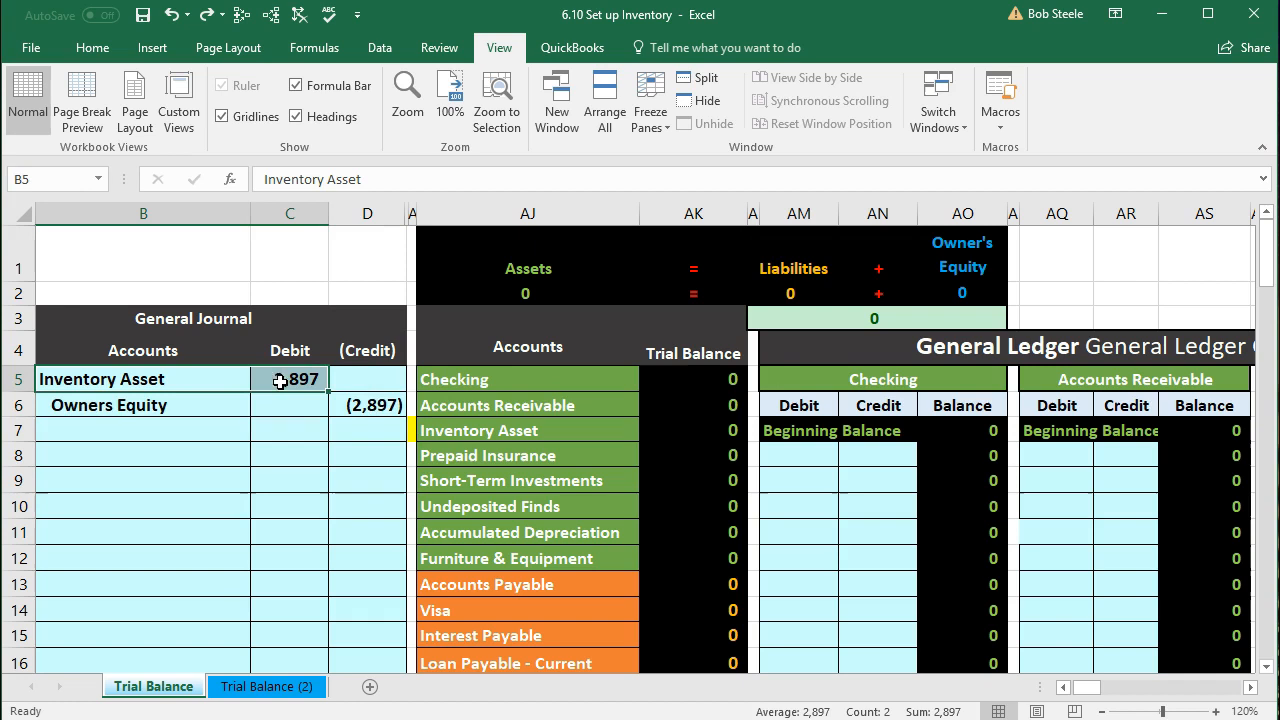
{"action": "left_click_drag", "start_coordinate": [452, 379], "coordinate": [457, 429]}
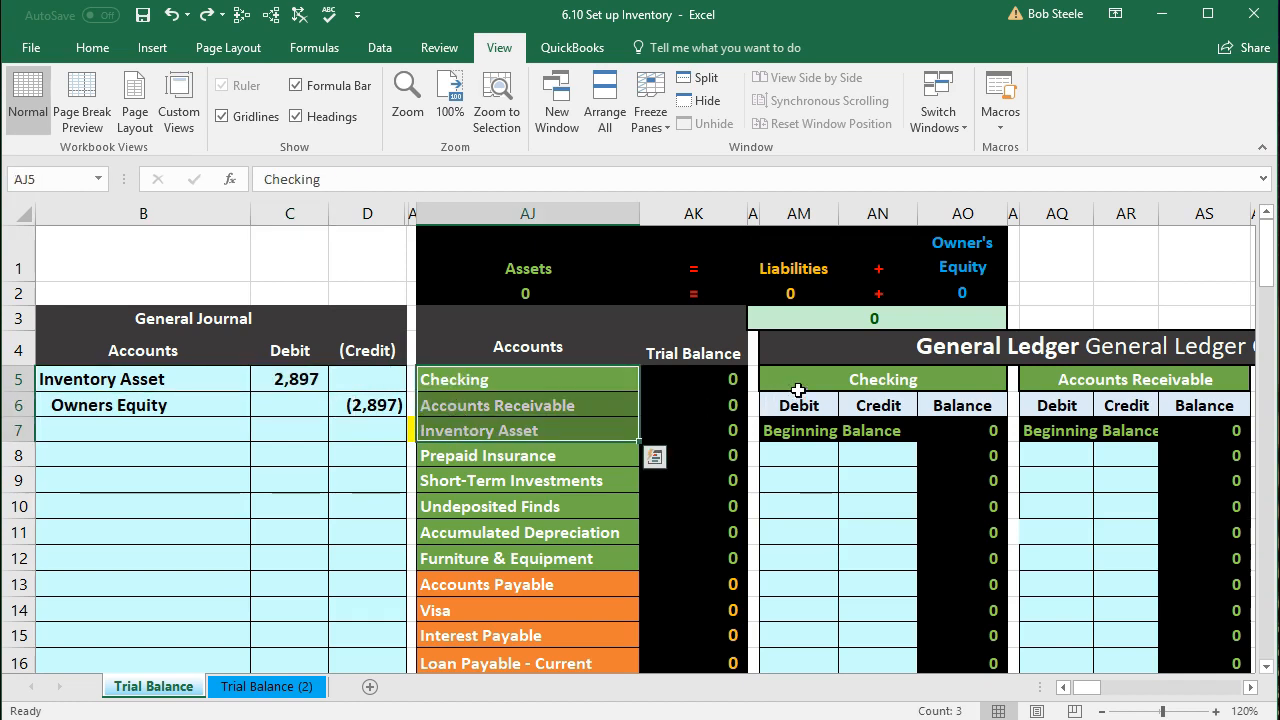
Step: Check the Checking, Accounts Receivable and Inventory Asset ledger header links, ending on cell AJ1
{"action": "left_click", "coordinate": [798, 388]}
{"action": "left_click", "coordinate": [1071, 376]}
{"action": "scroll", "coordinate": [1071, 420], "scroll_direction": "down", "scroll_amount": 3}
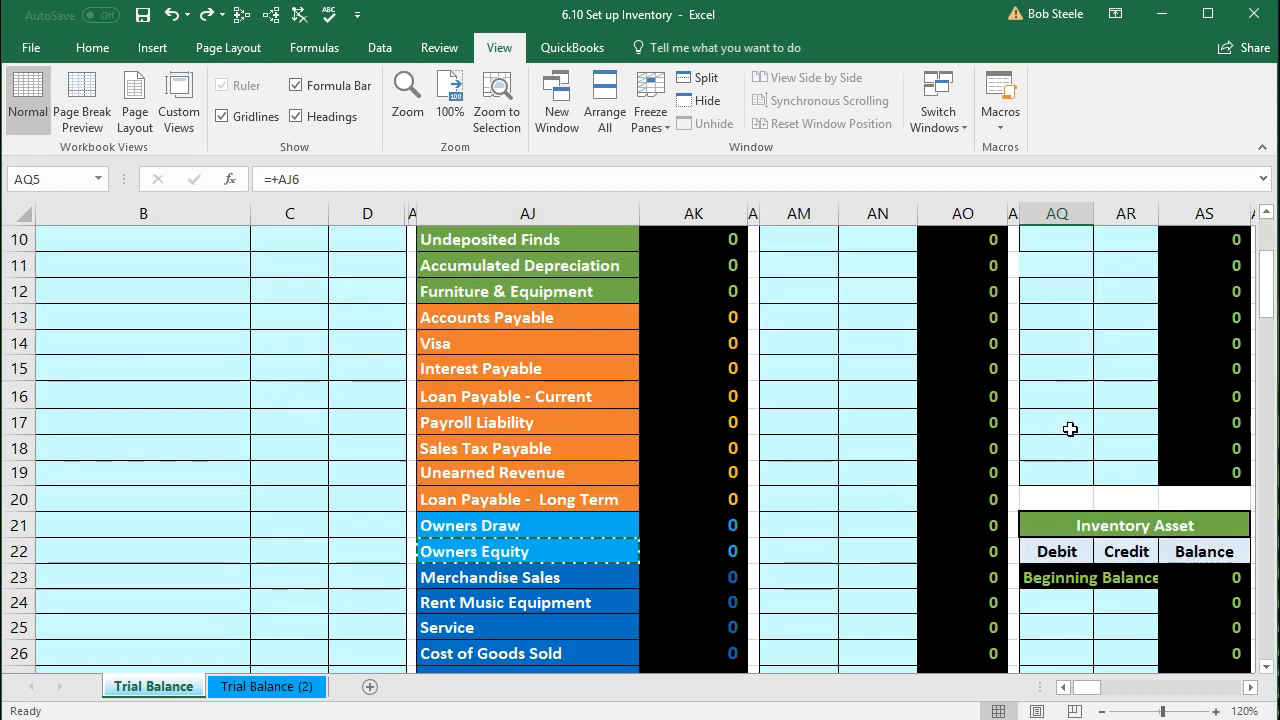
{"action": "left_click", "coordinate": [1072, 514]}
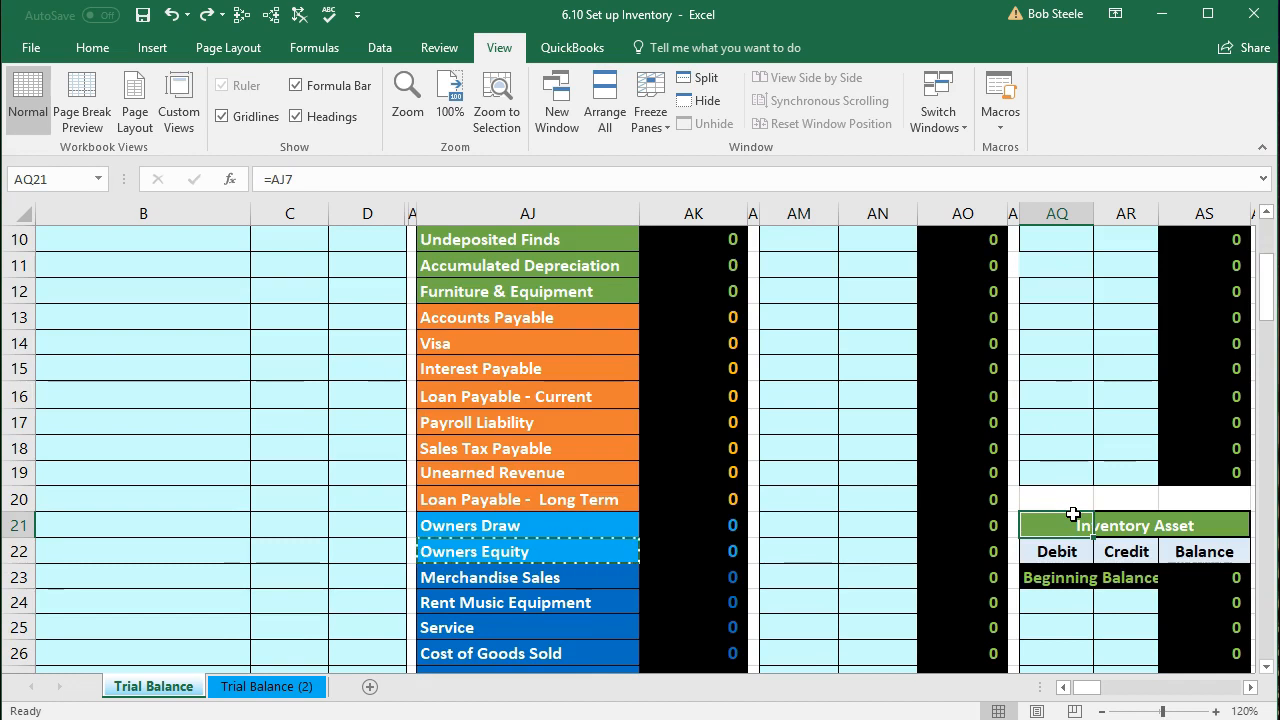
{"action": "scroll", "coordinate": [718, 508], "scroll_direction": "up", "scroll_amount": 3}
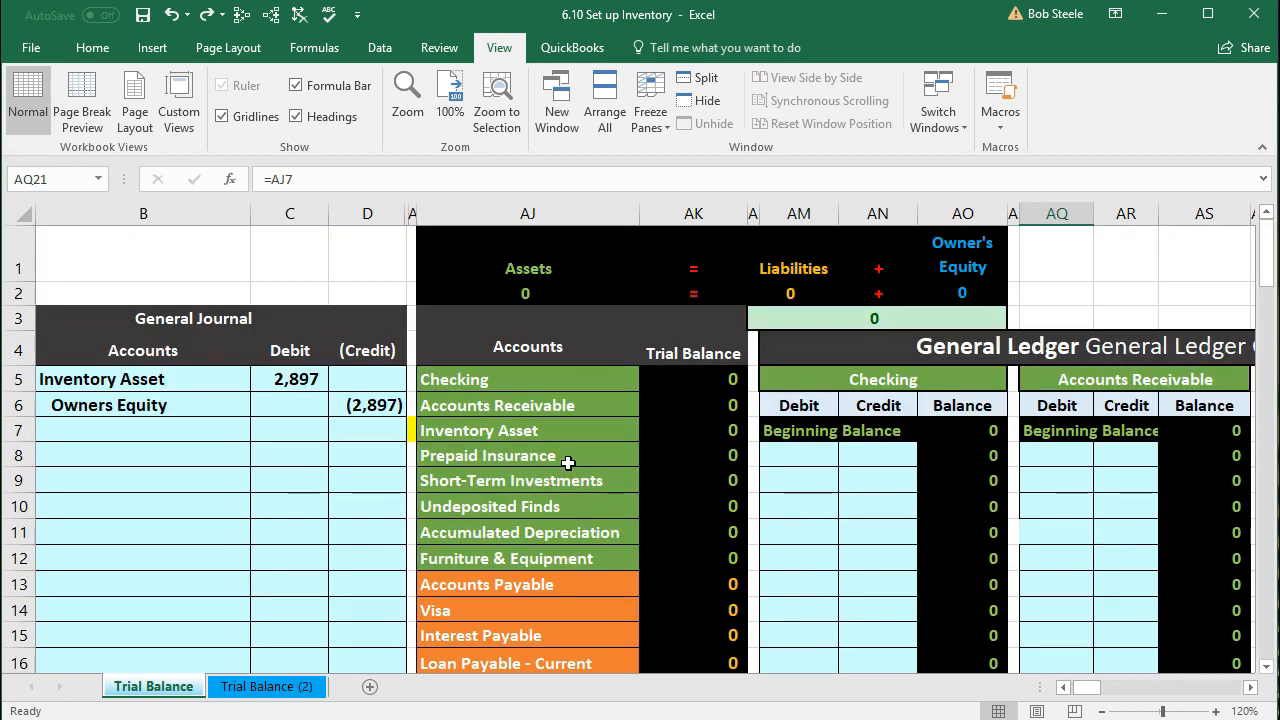
{"action": "left_click", "coordinate": [457, 259]}
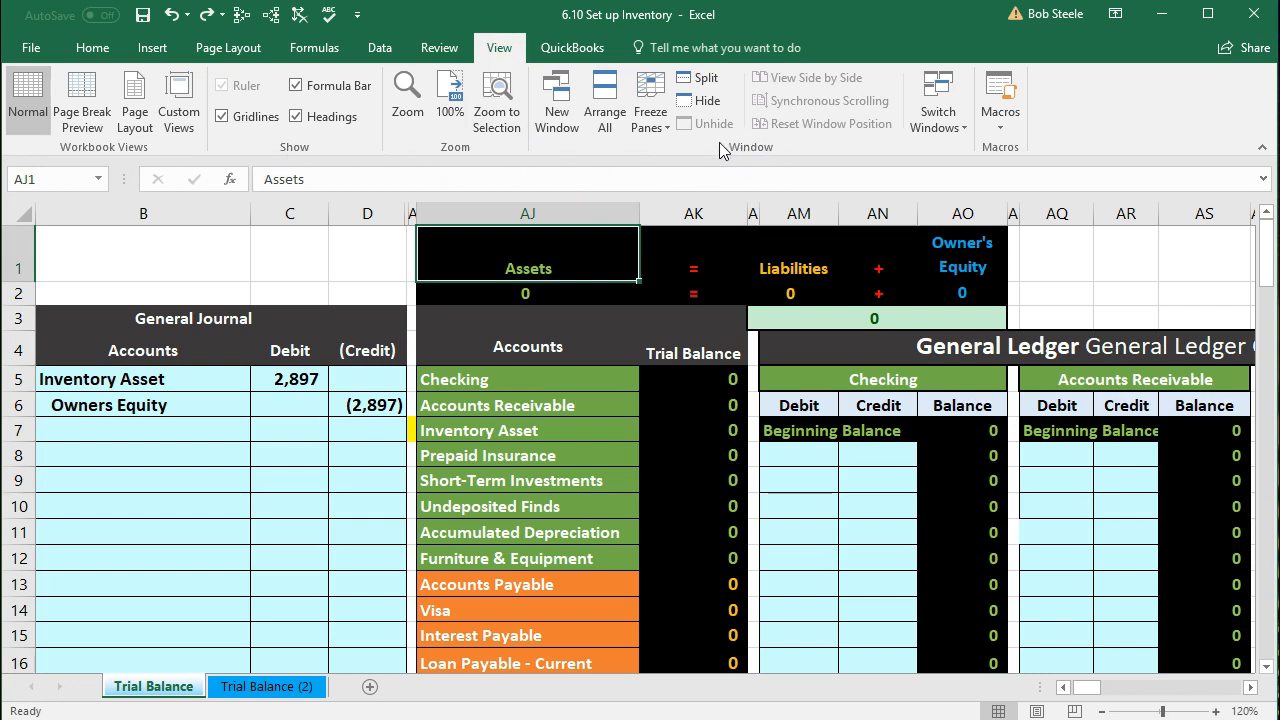
Step: Freeze panes left of column AJ and test by moving right and left across the ledgers
{"action": "left_click", "coordinate": [647, 129]}
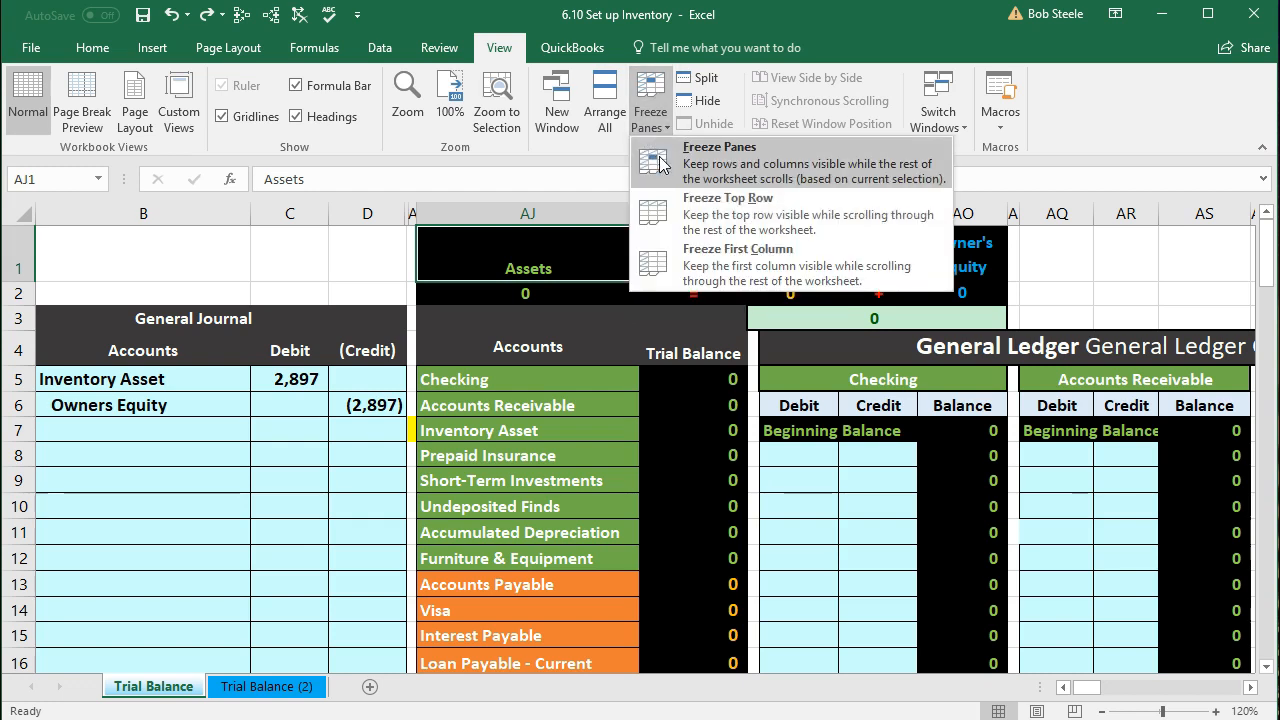
{"action": "left_click", "coordinate": [660, 165]}
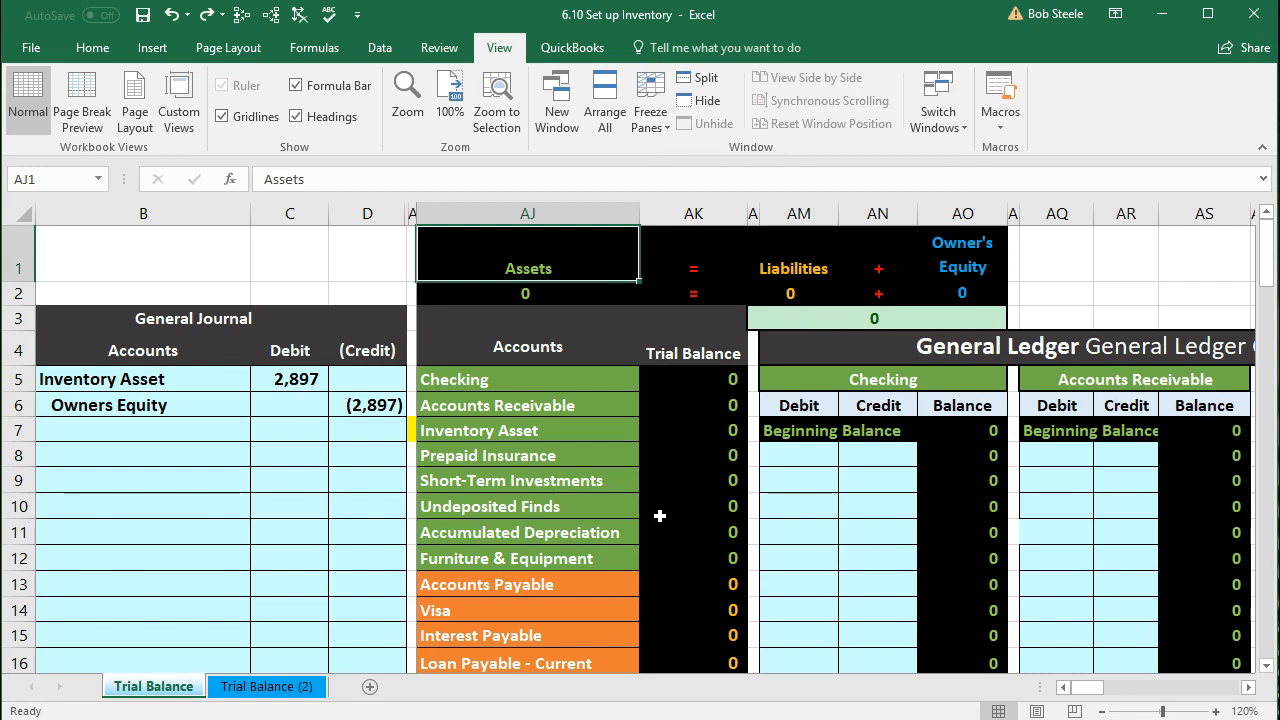
{"action": "key", "text": "Right"}
{"action": "key", "text": "Right"}
{"action": "key", "text": "Right"}
{"action": "key", "text": "Right"}
{"action": "key", "text": "Right"}
{"action": "key", "text": "Right"}
{"action": "key", "text": "Right"}
{"action": "key", "text": "Right"}
{"action": "key", "text": "Right"}
{"action": "key", "text": "Right"}
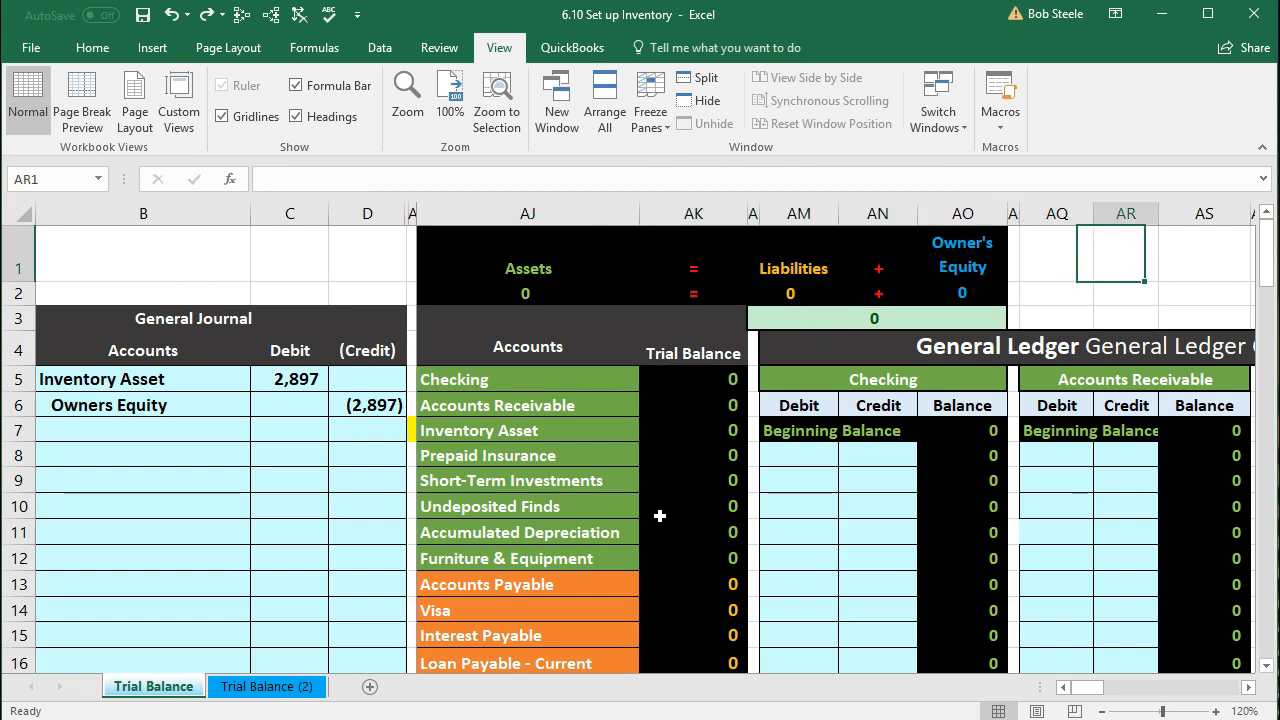
{"action": "key", "text": "Right"}
{"action": "key", "text": "Right"}
{"action": "key", "text": "Right"}
{"action": "key", "text": "Right"}
{"action": "key", "text": "Right"}
{"action": "key", "text": "Right"}
{"action": "key", "text": "Right"}
{"action": "key", "text": "Right"}
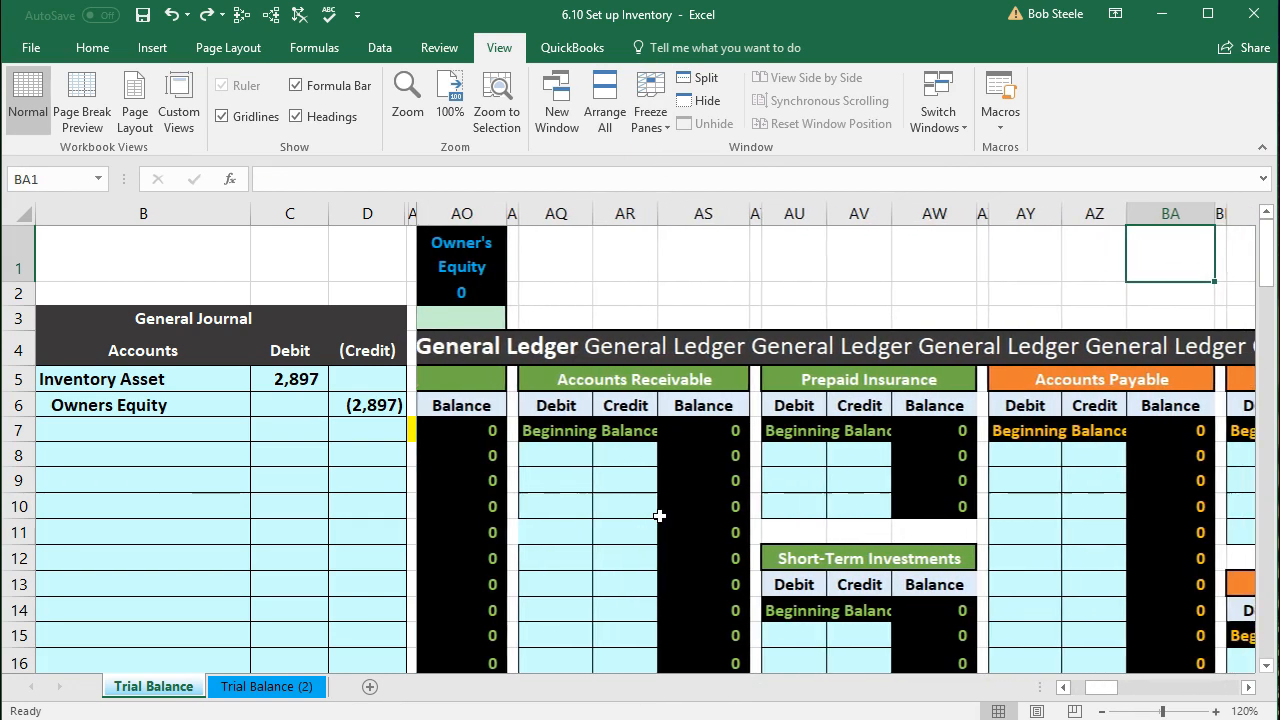
{"action": "key", "text": "Right"}
{"action": "key", "text": "Right"}
{"action": "key", "text": "Right"}
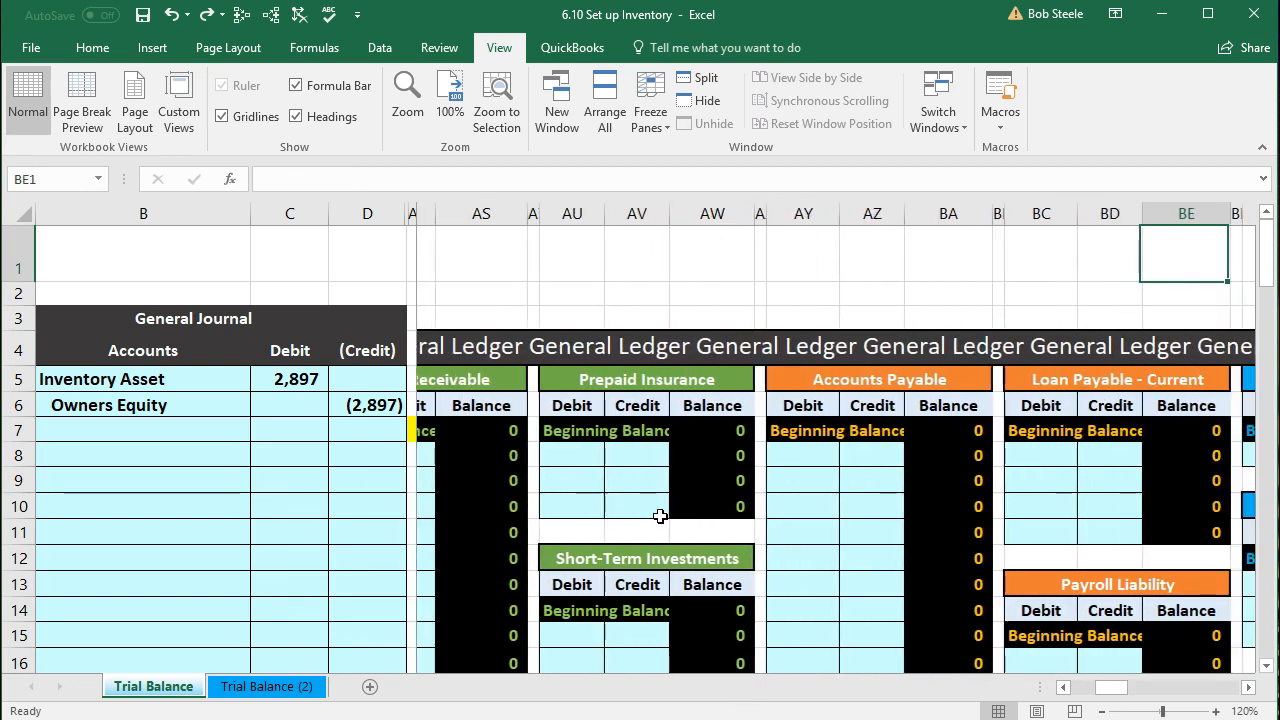
{"action": "key", "text": "Left"}
{"action": "key", "text": "Left"}
{"action": "key", "text": "Left"}
{"action": "key", "text": "Left"}
{"action": "key", "text": "Left"}
{"action": "key", "text": "Left"}
{"action": "key", "text": "Left"}
{"action": "key", "text": "Left"}
{"action": "key", "text": "Left"}
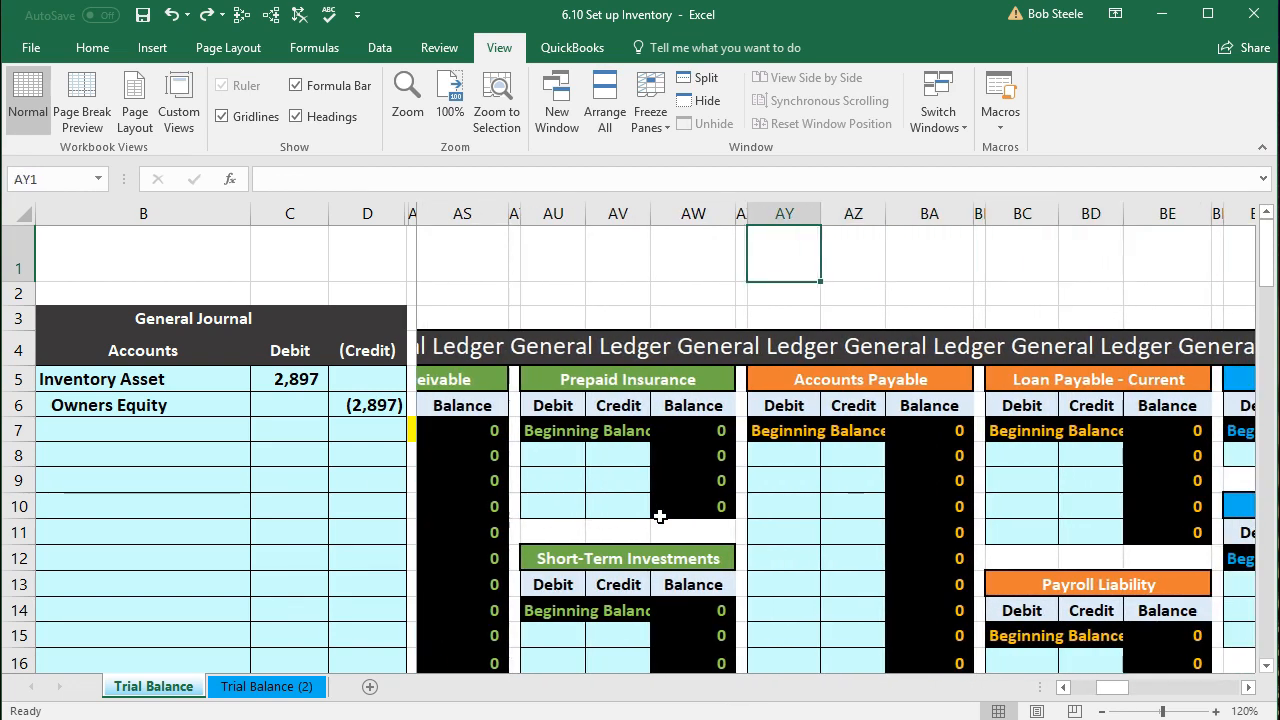
{"action": "key", "text": "Left"}
{"action": "key", "text": "Left"}
{"action": "key", "text": "Left"}
{"action": "key", "text": "Left"}
{"action": "key", "text": "Left"}
{"action": "key", "text": "Left"}
{"action": "key", "text": "Left"}
{"action": "key", "text": "Left"}
{"action": "key", "text": "Left"}
{"action": "key", "text": "Left"}
{"action": "key", "text": "Left"}
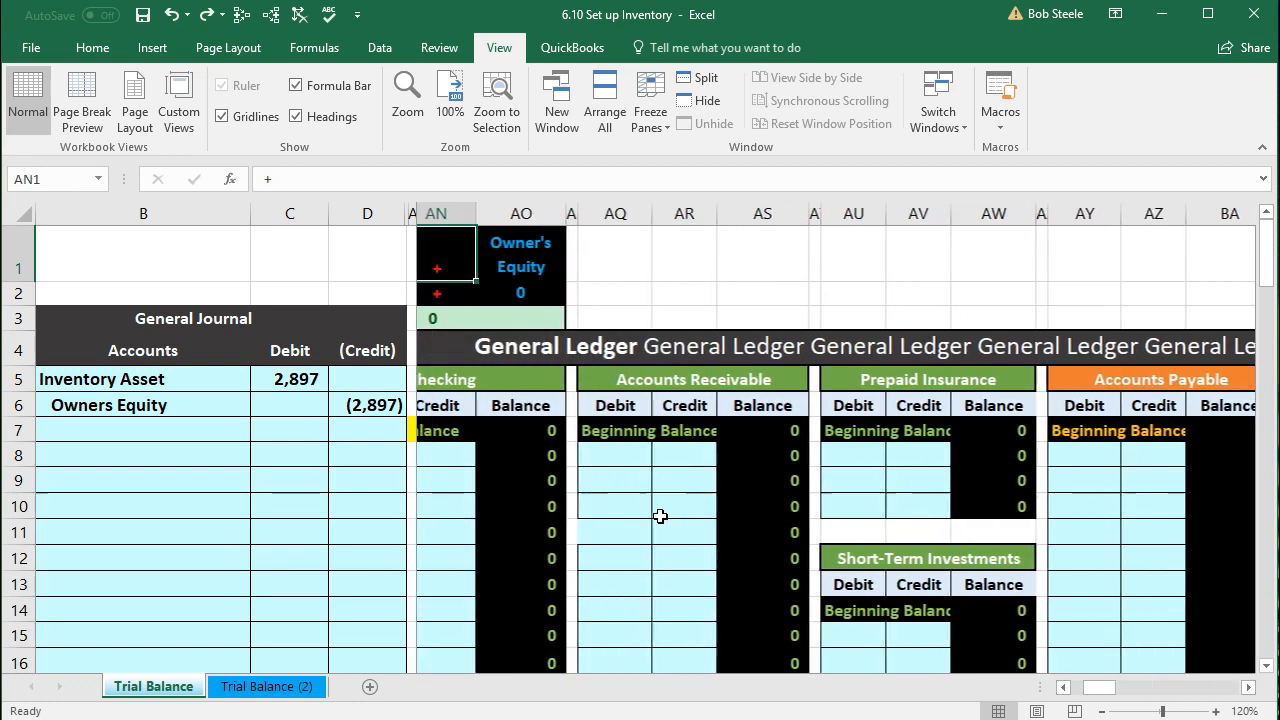
{"action": "key", "text": "Left"}
{"action": "key", "text": "Left"}
{"action": "key", "text": "Left"}
{"action": "key", "text": "Right"}
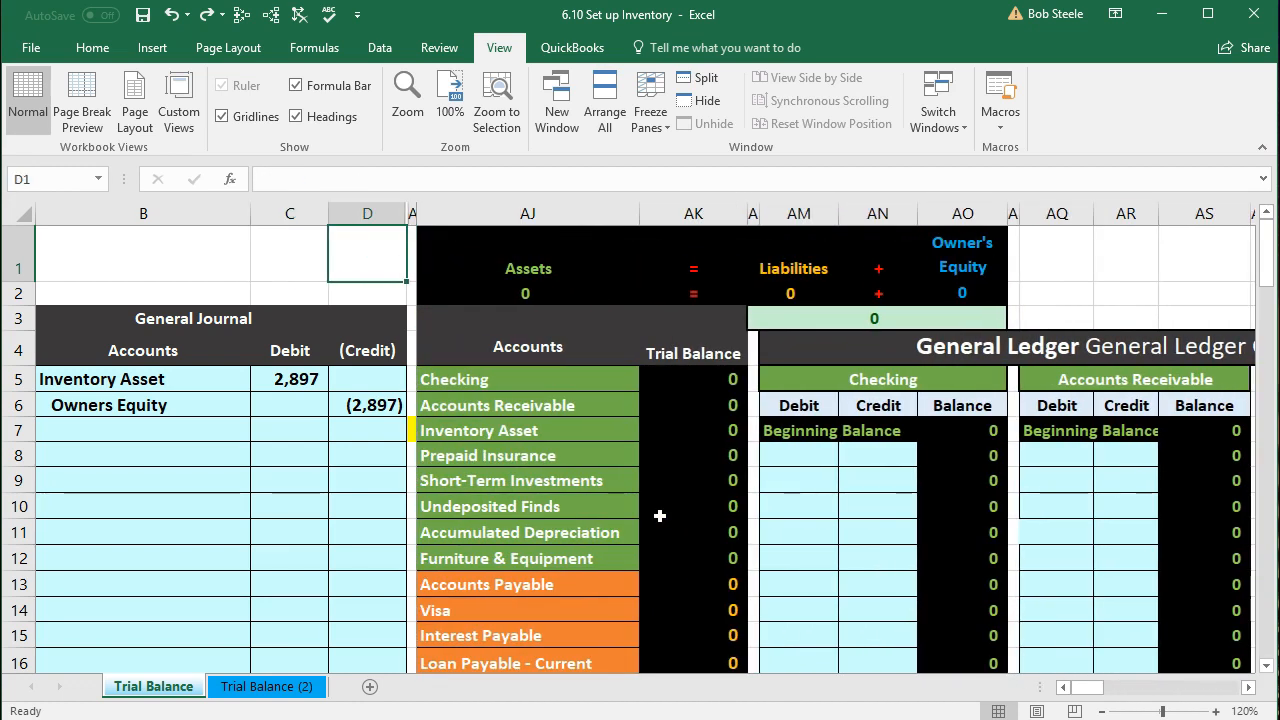
{"action": "left_click", "coordinate": [289, 405]}
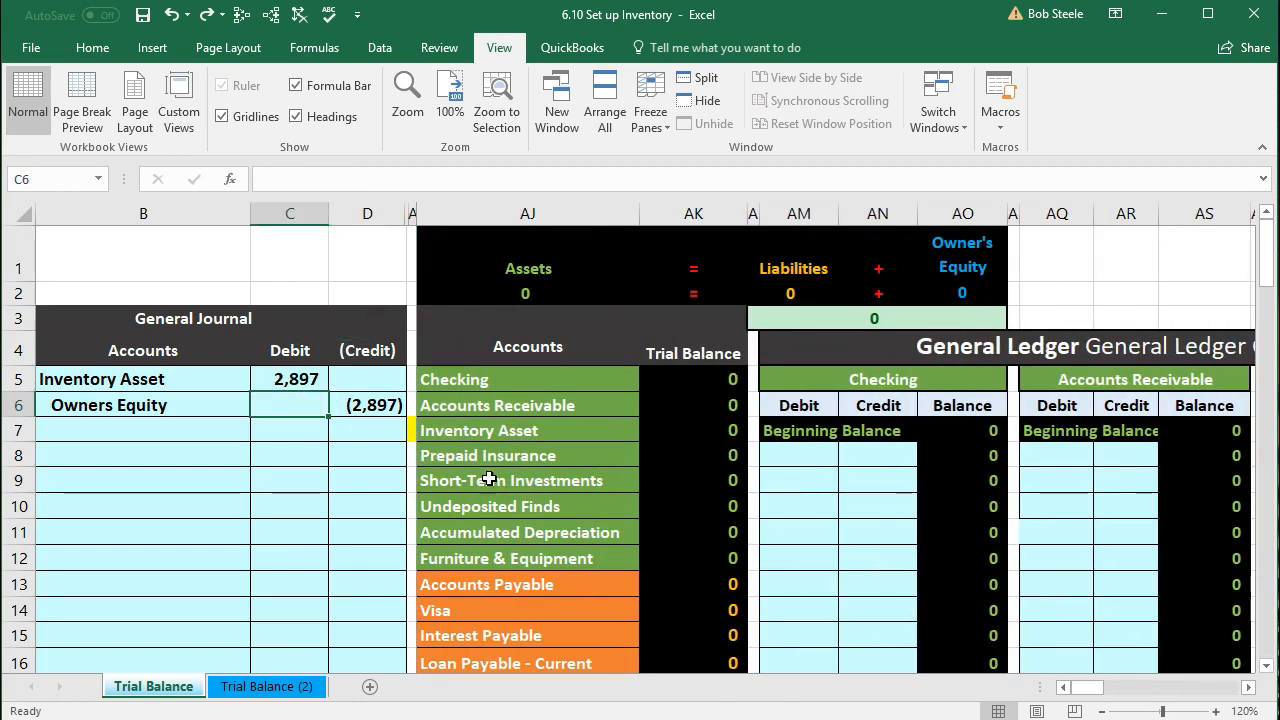
Step: Zoom out from 120% to 90% so the journal entry and Inventory Asset ledger show together
{"action": "left_click", "coordinate": [1085, 526]}
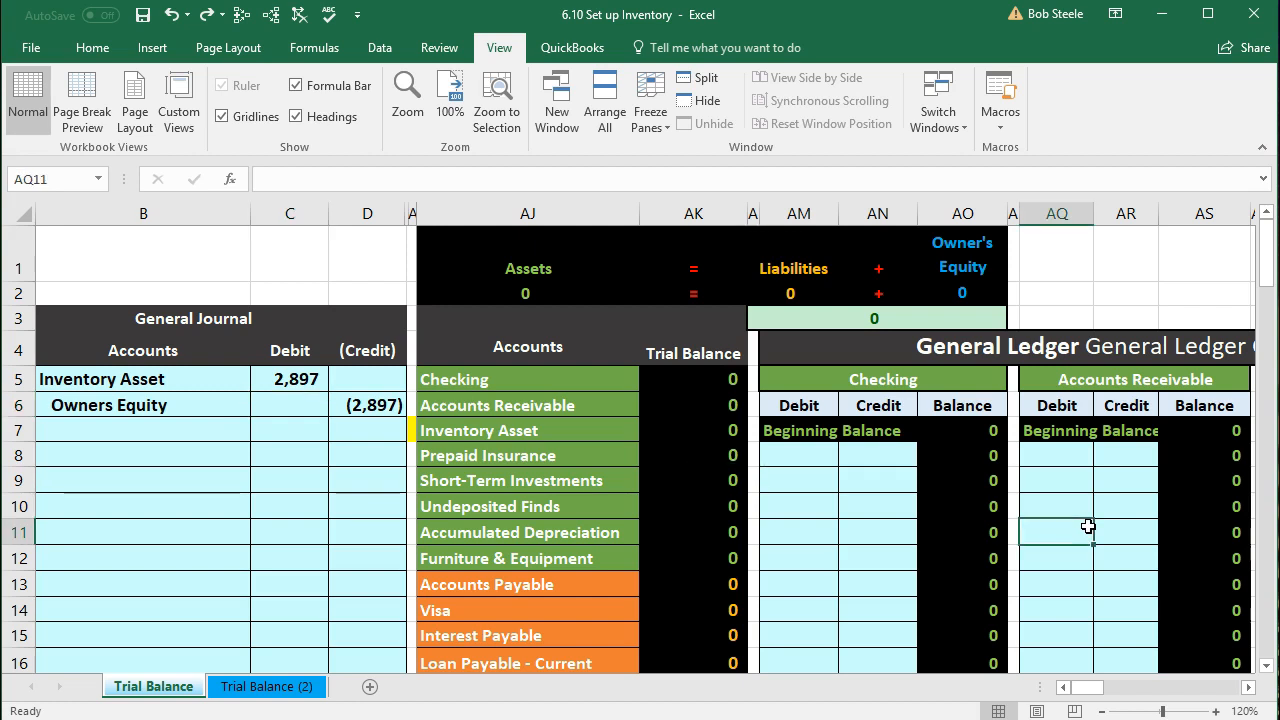
{"action": "scroll", "coordinate": [1088, 526], "scroll_direction": "down", "scroll_amount": 1}
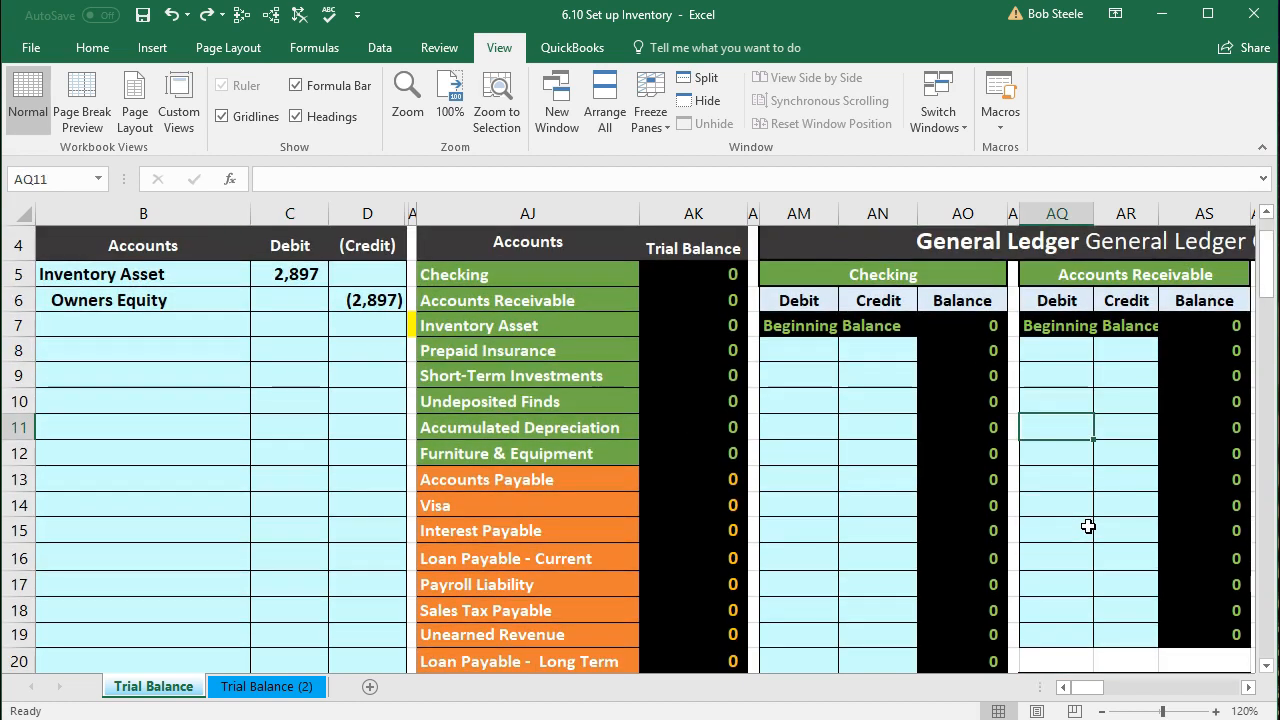
{"action": "scroll", "coordinate": [1088, 526], "scroll_direction": "down", "scroll_amount": 3}
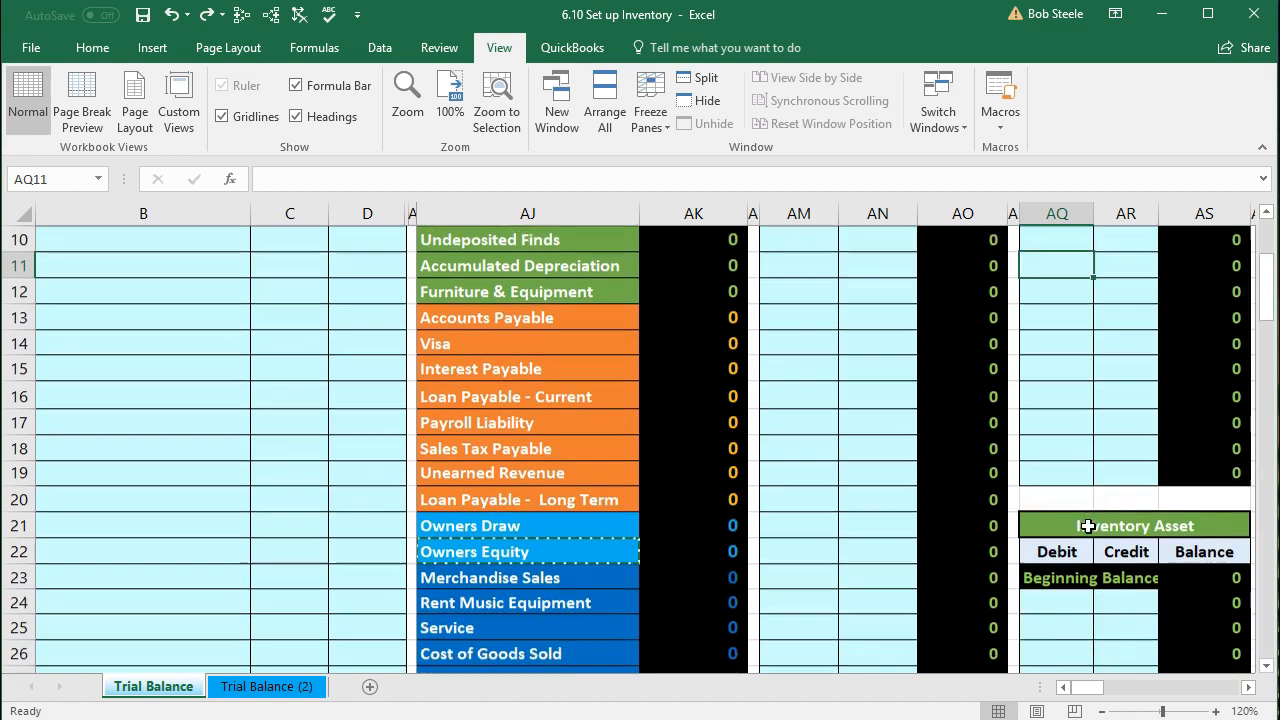
{"action": "left_click", "coordinate": [1077, 527]}
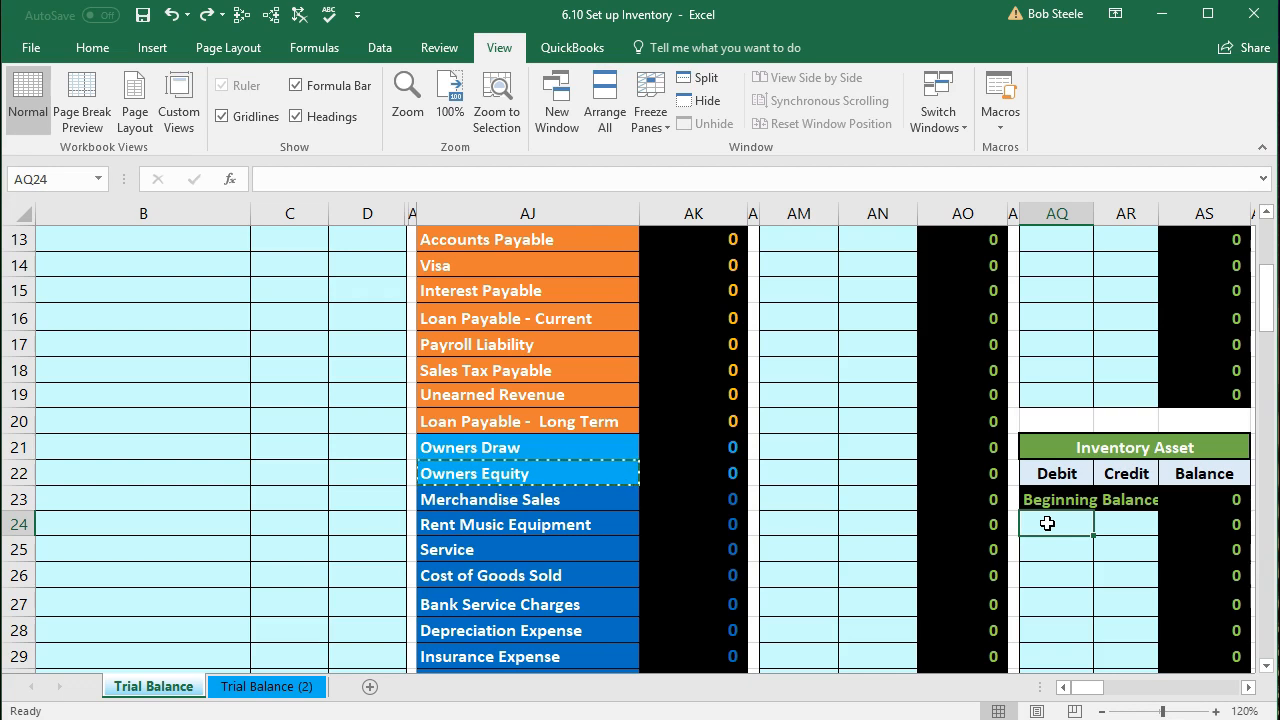
{"action": "scroll", "coordinate": [1047, 523], "scroll_direction": "up", "scroll_amount": 1}
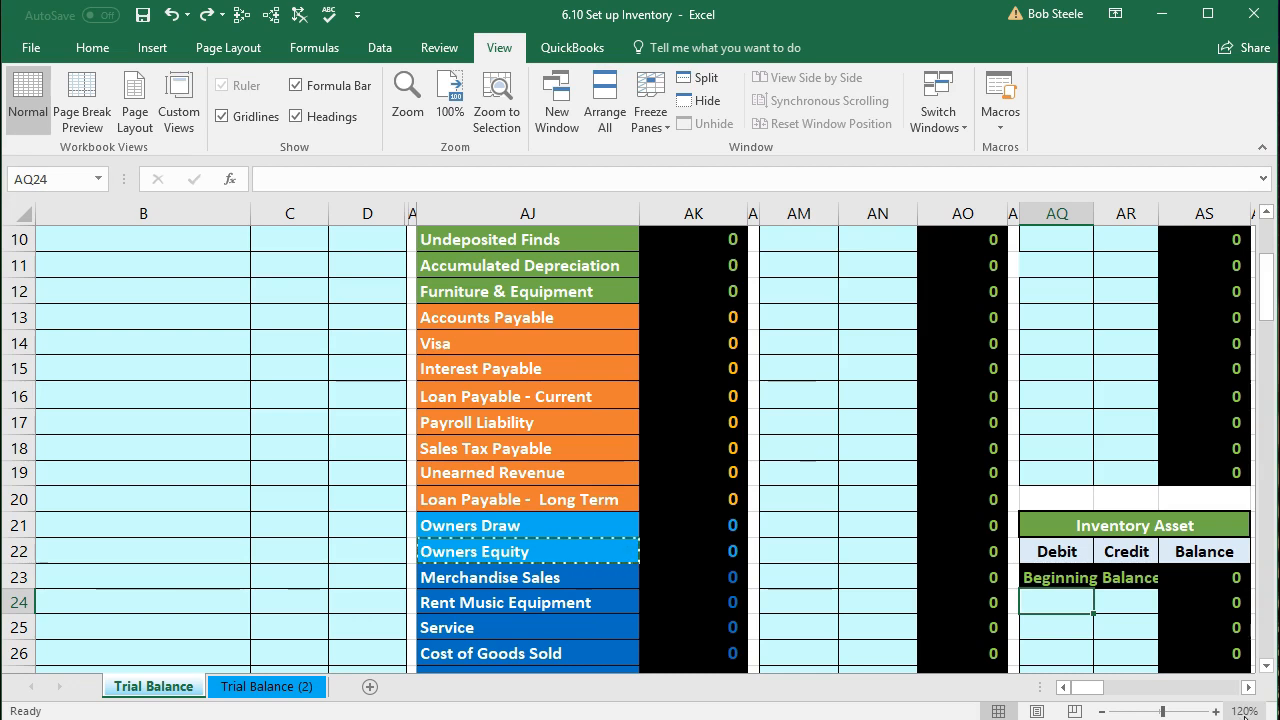
{"action": "left_click", "coordinate": [1101, 711]}
{"action": "left_click", "coordinate": [1101, 711]}
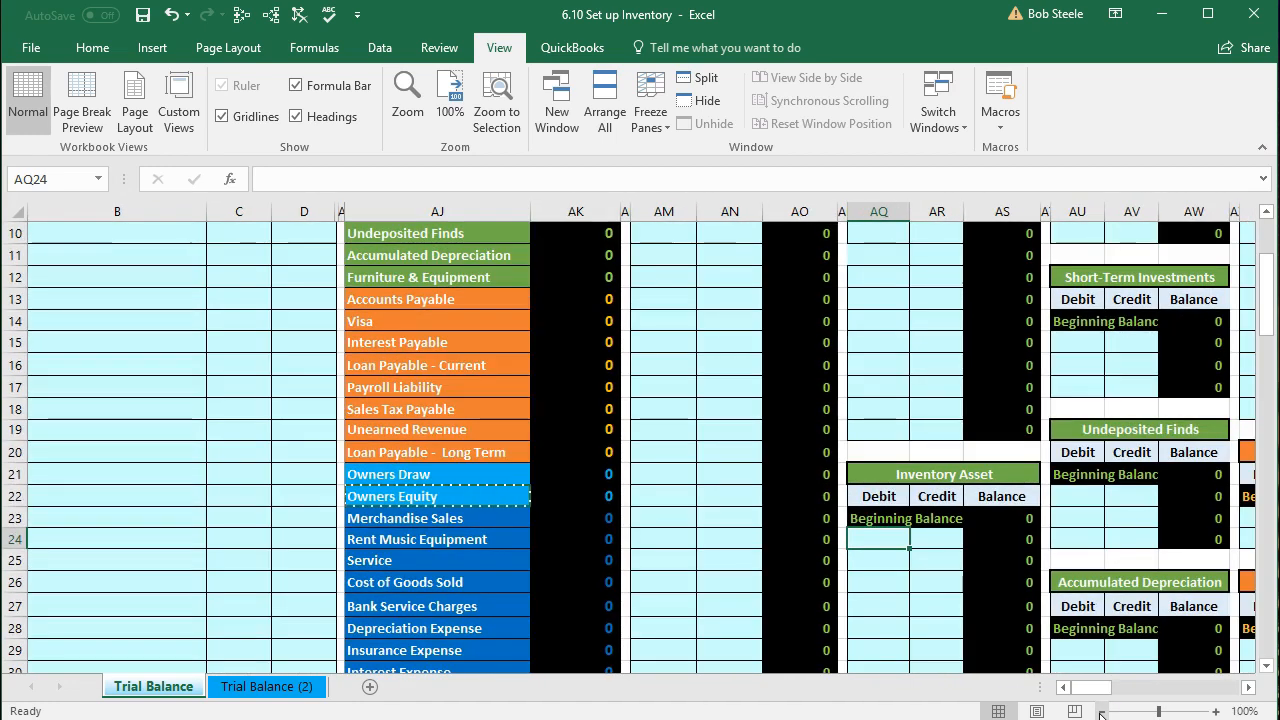
{"action": "scroll", "coordinate": [615, 610], "scroll_direction": "up", "scroll_amount": 1}
{"action": "scroll", "coordinate": [610, 607], "scroll_direction": "up", "scroll_amount": 2}
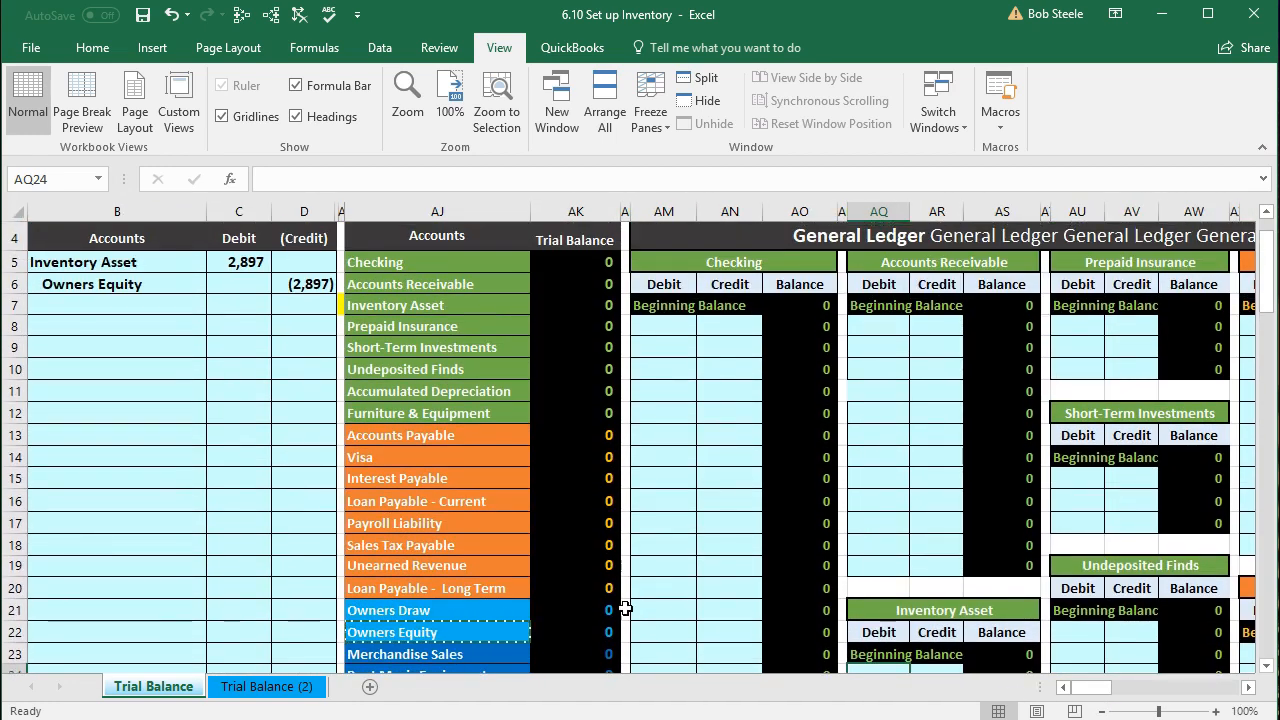
{"action": "scroll", "coordinate": [640, 612], "scroll_direction": "down", "scroll_amount": 2}
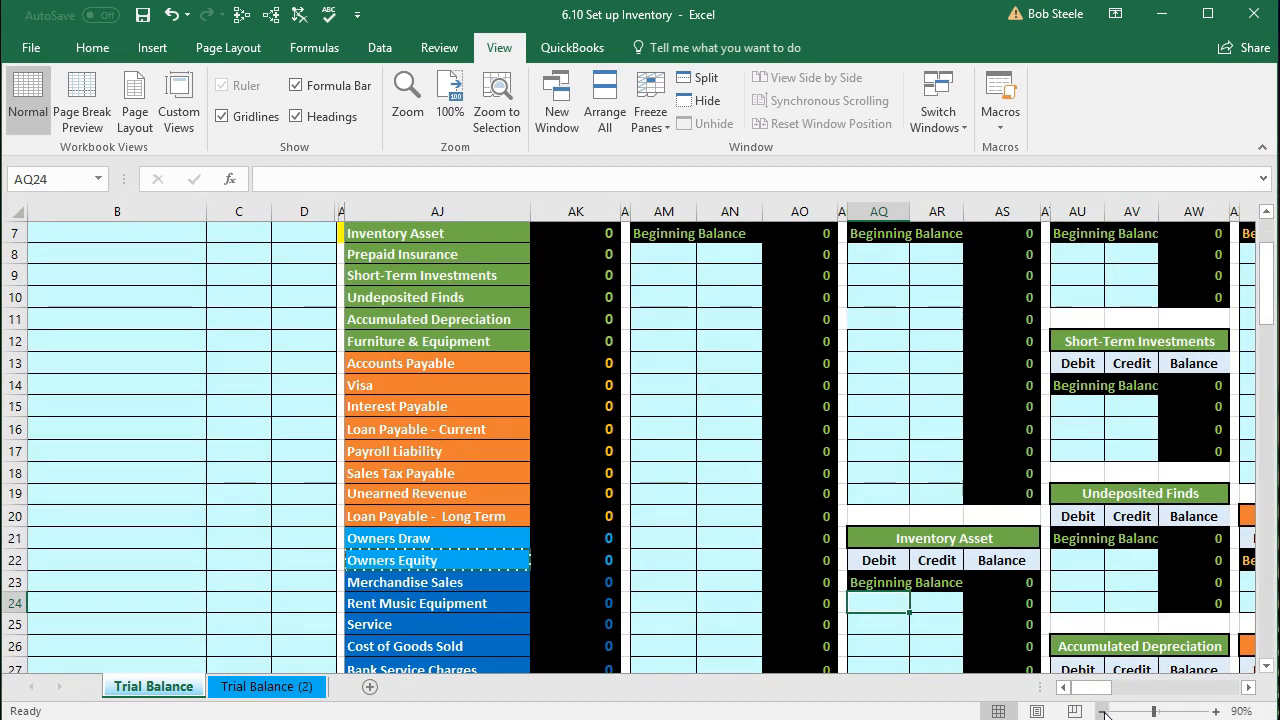
{"action": "left_click", "coordinate": [1101, 711]}
{"action": "scroll", "coordinate": [657, 635], "scroll_direction": "up", "scroll_amount": 1}
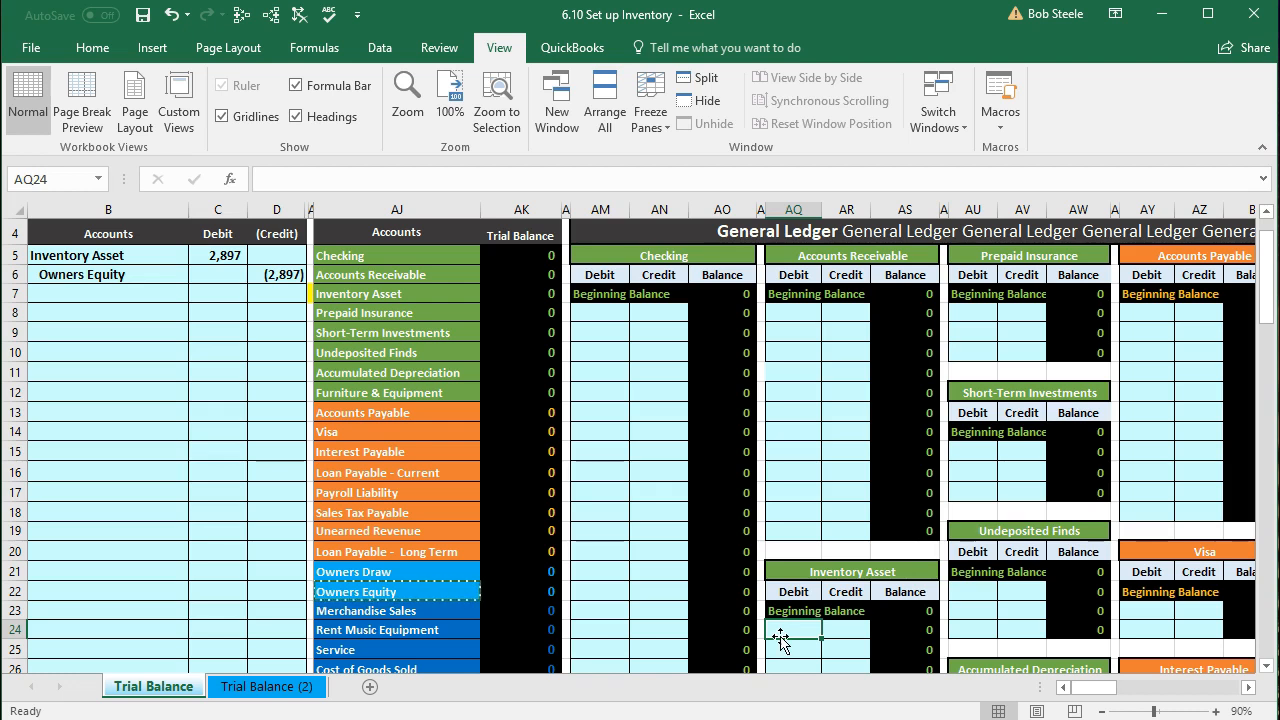
Step: Link the Inventory Asset ledger debit AQ24 to journal cell C5 with =C5, zoomed back to 120%
{"action": "type", "text": "="}
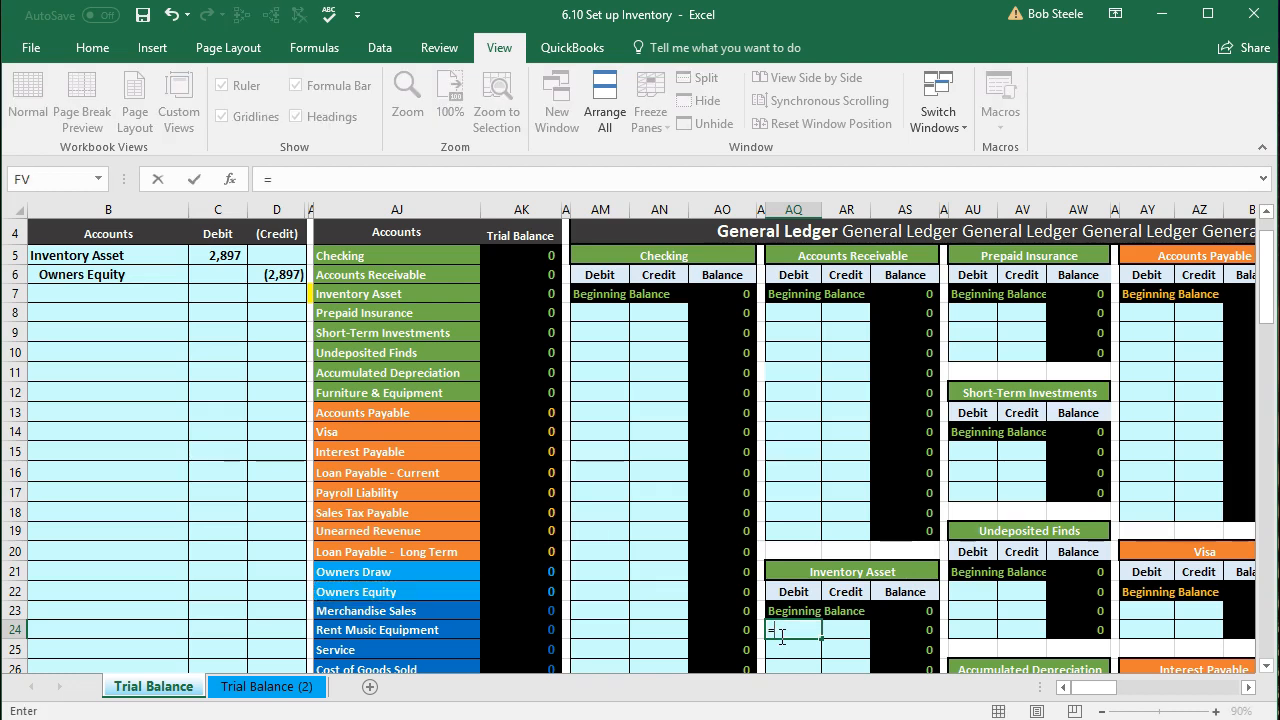
{"action": "left_click", "coordinate": [231, 254]}
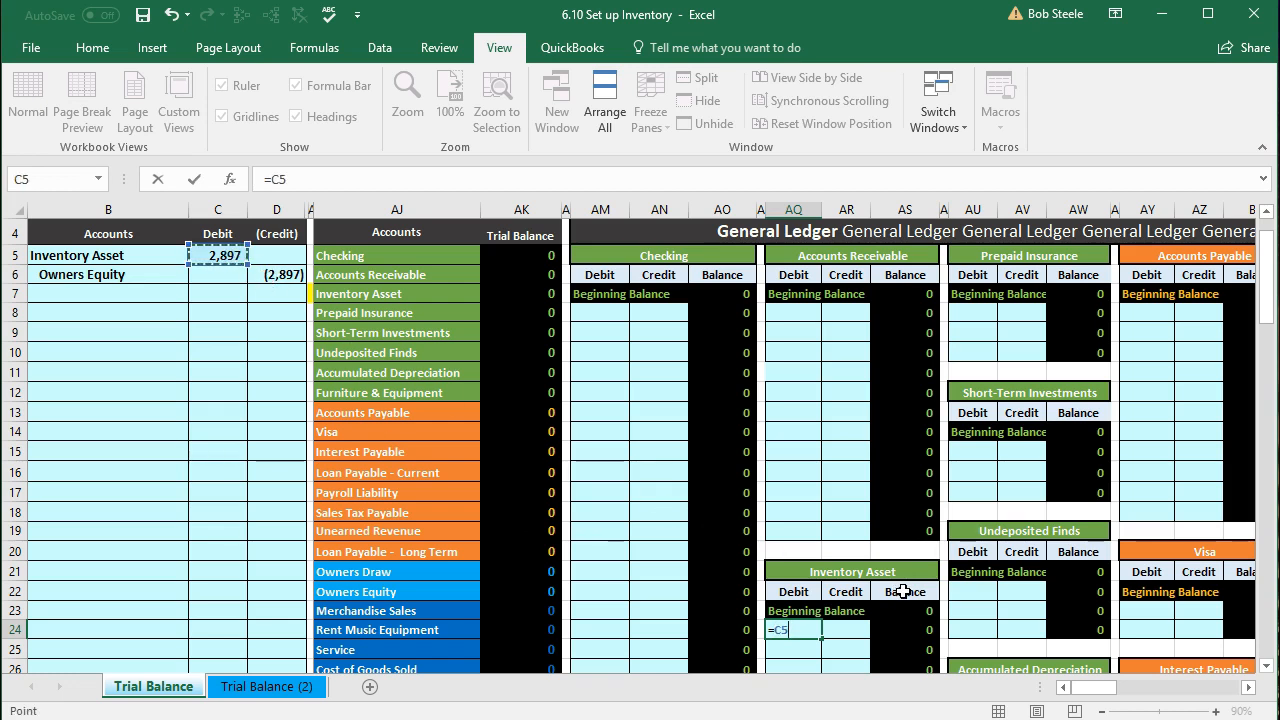
{"action": "key", "text": "Return"}
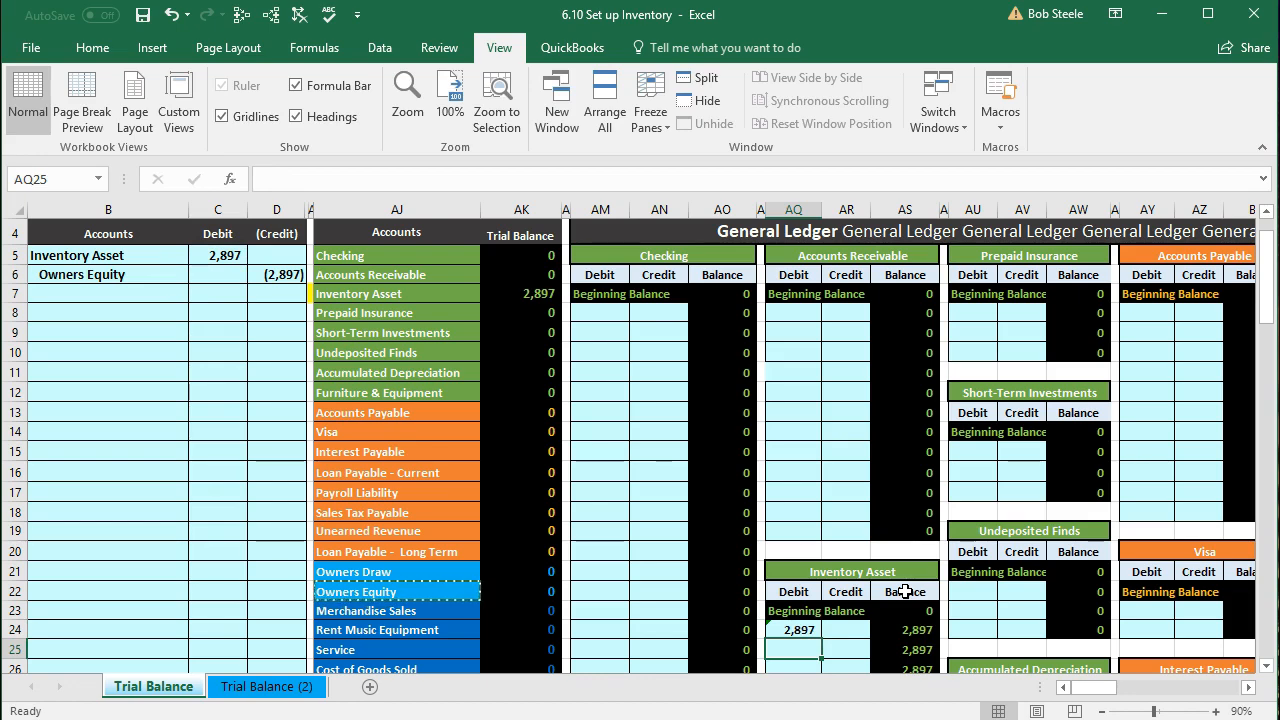
{"action": "left_click", "coordinate": [1216, 711]}
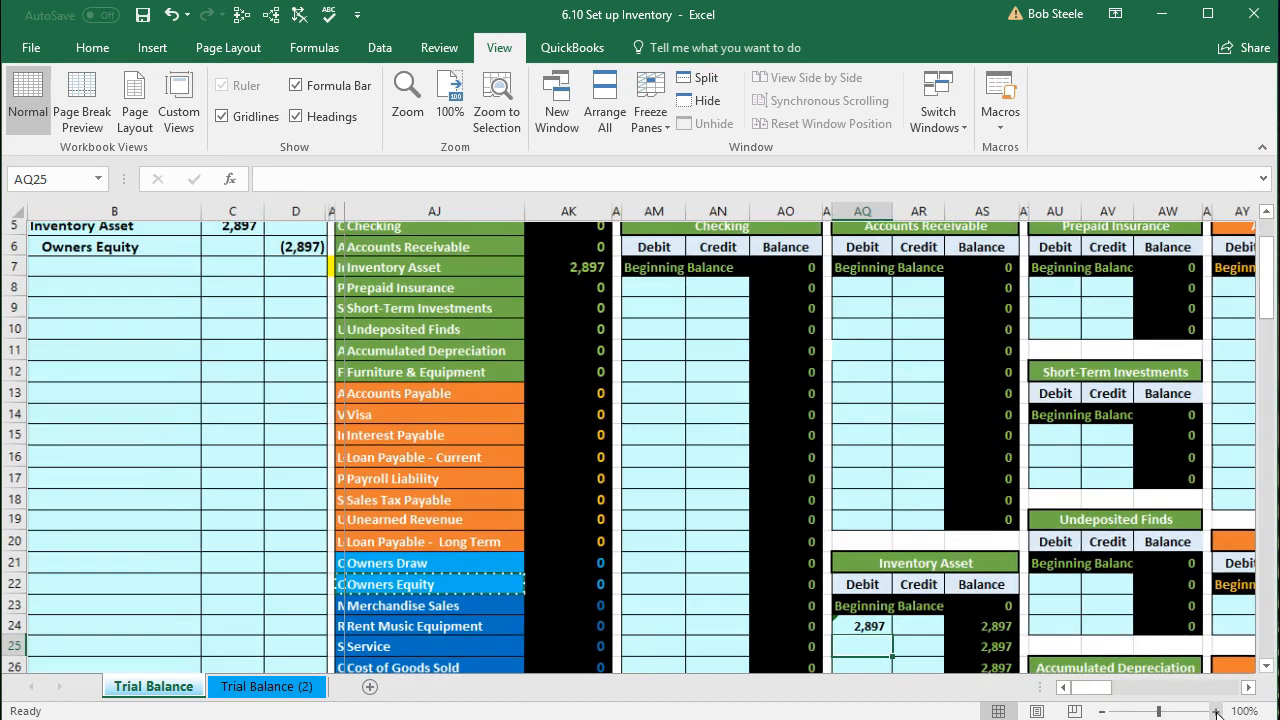
{"action": "left_click", "coordinate": [1216, 711]}
{"action": "left_click", "coordinate": [1216, 711]}
{"action": "scroll", "coordinate": [1176, 603], "scroll_direction": "down", "scroll_amount": 2}
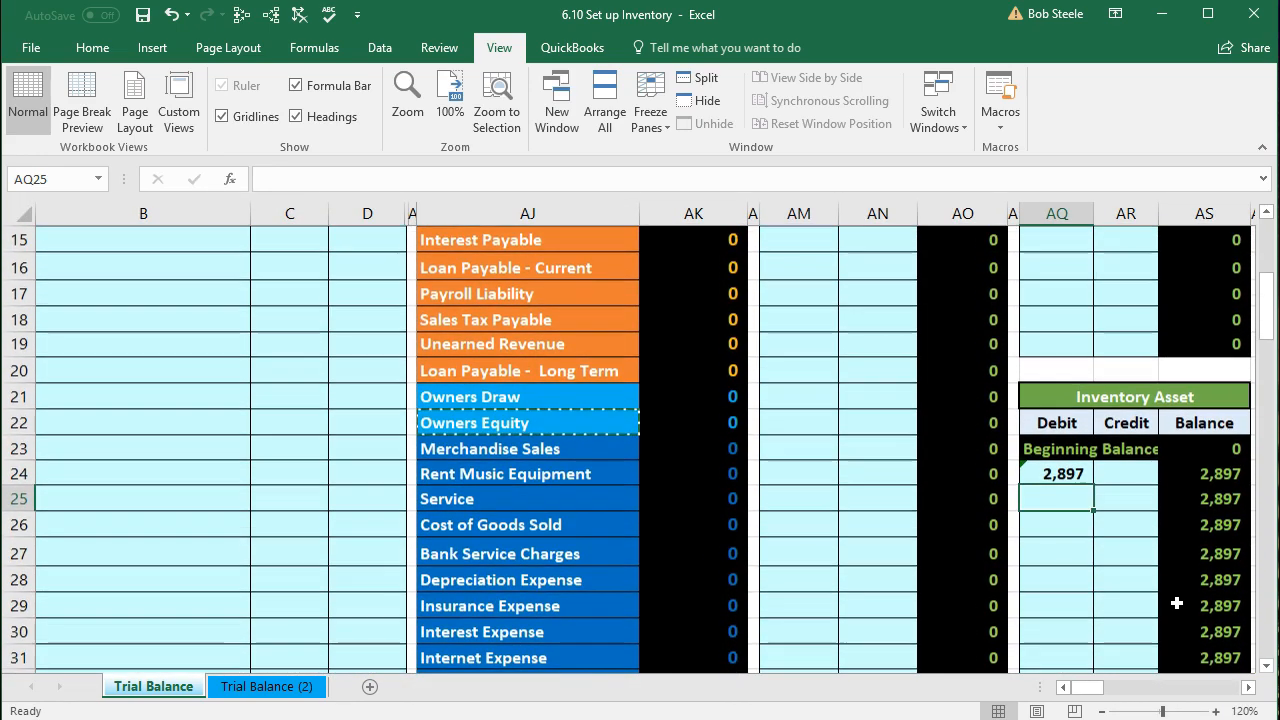
{"action": "left_click", "coordinate": [1058, 474]}
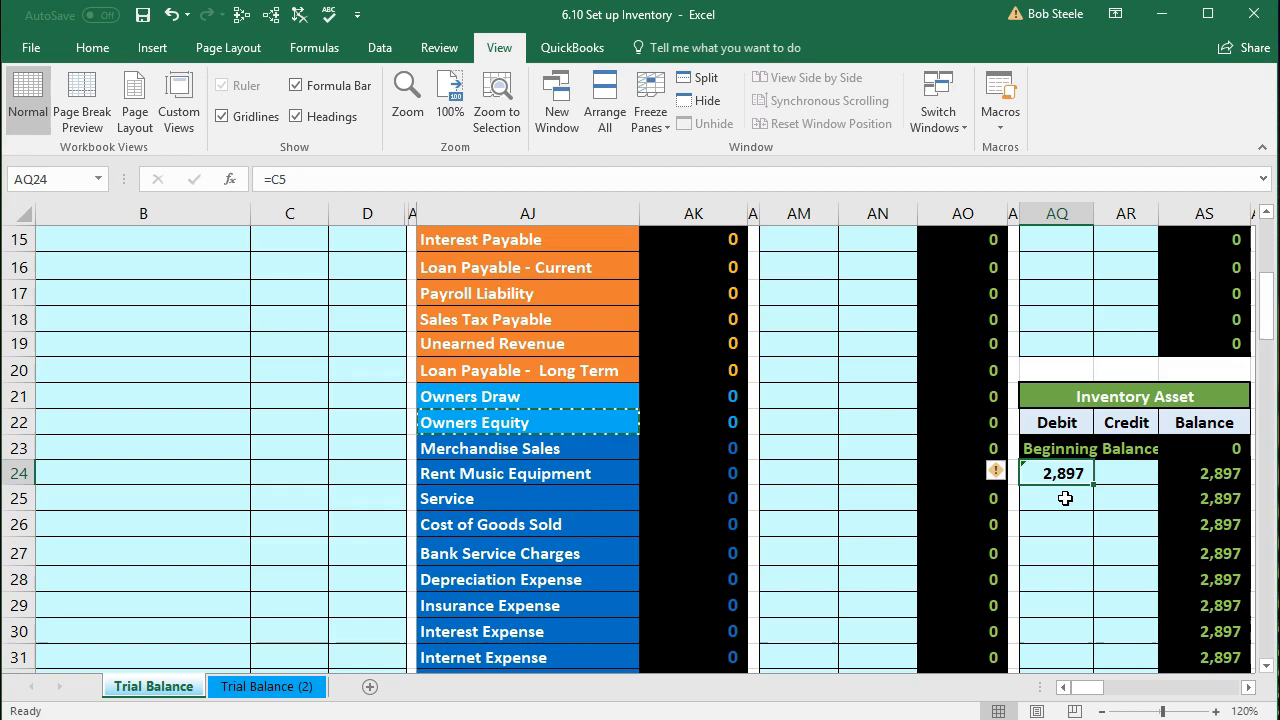
{"action": "type", "text": "=c5"}
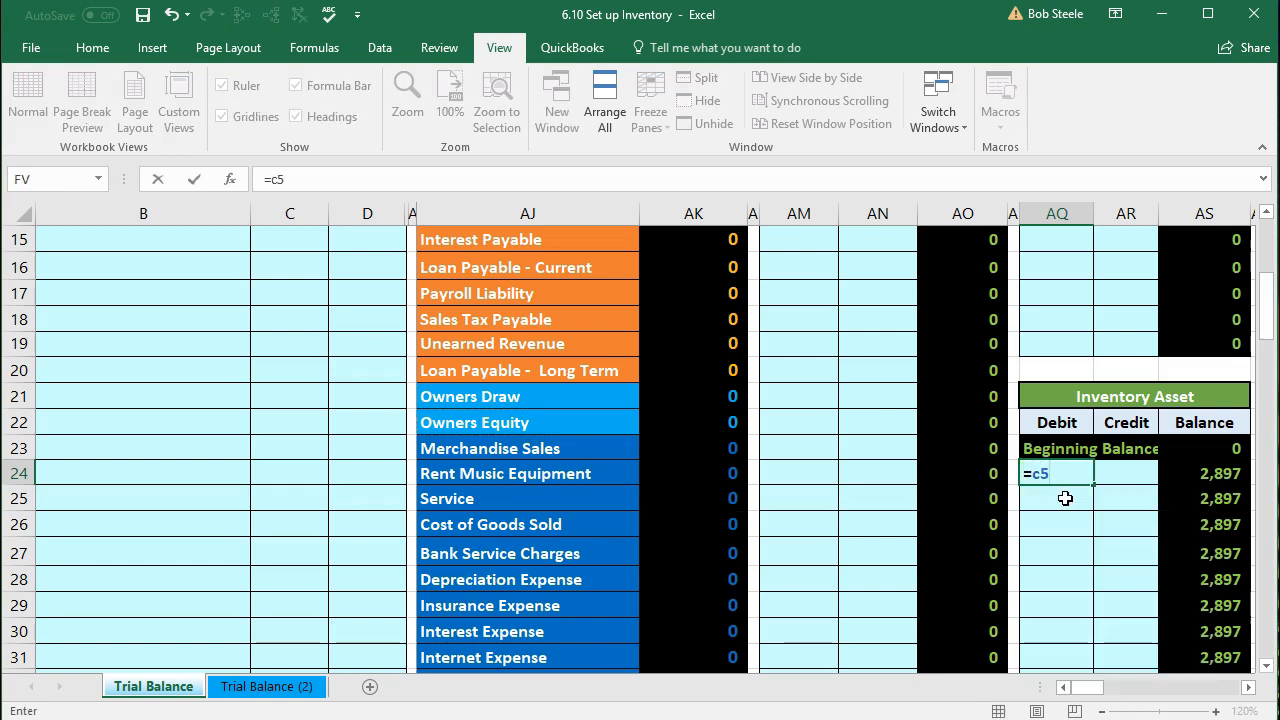
{"action": "key", "text": "Return"}
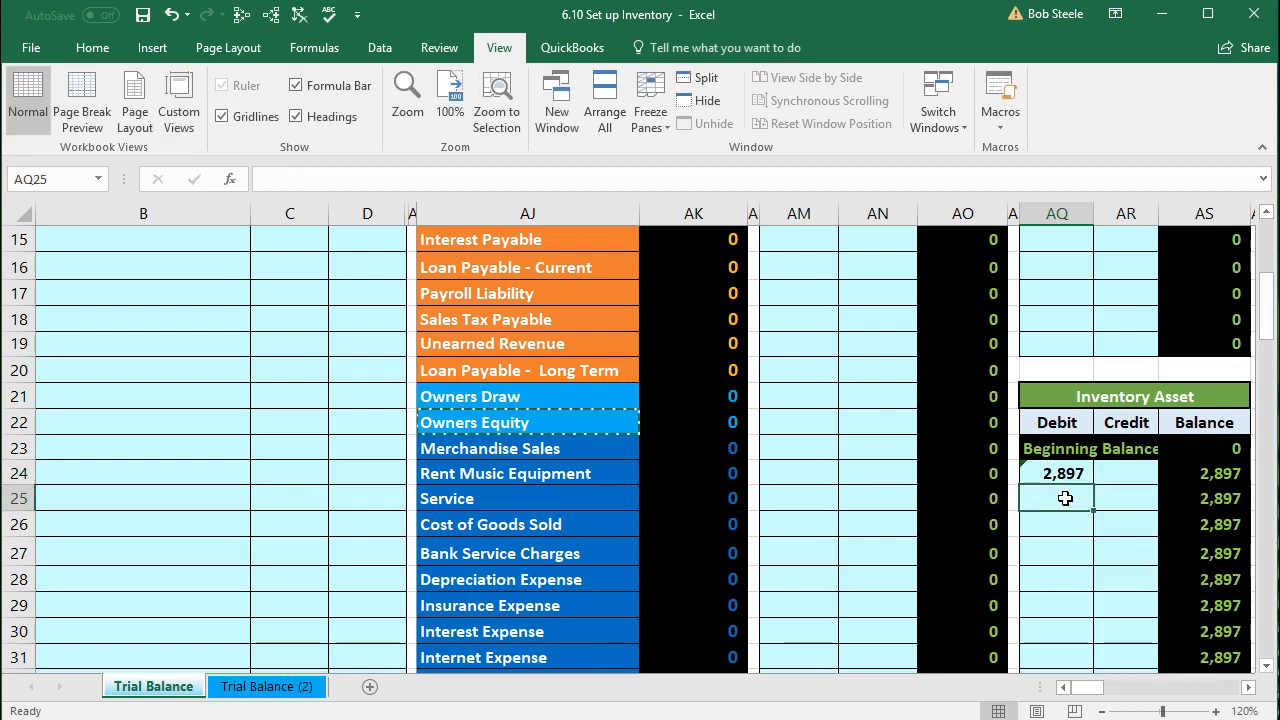
{"action": "scroll", "coordinate": [318, 506], "scroll_direction": "up", "scroll_amount": 3}
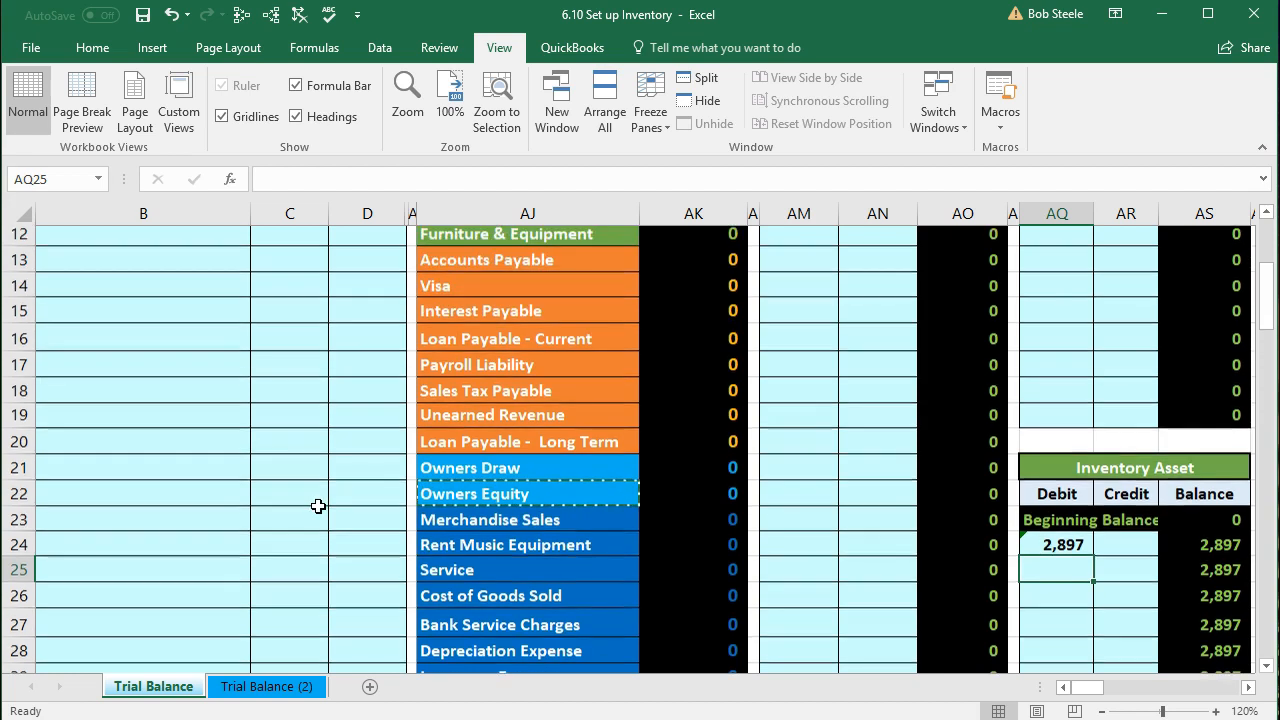
{"action": "scroll", "coordinate": [318, 506], "scroll_direction": "up", "scroll_amount": 1}
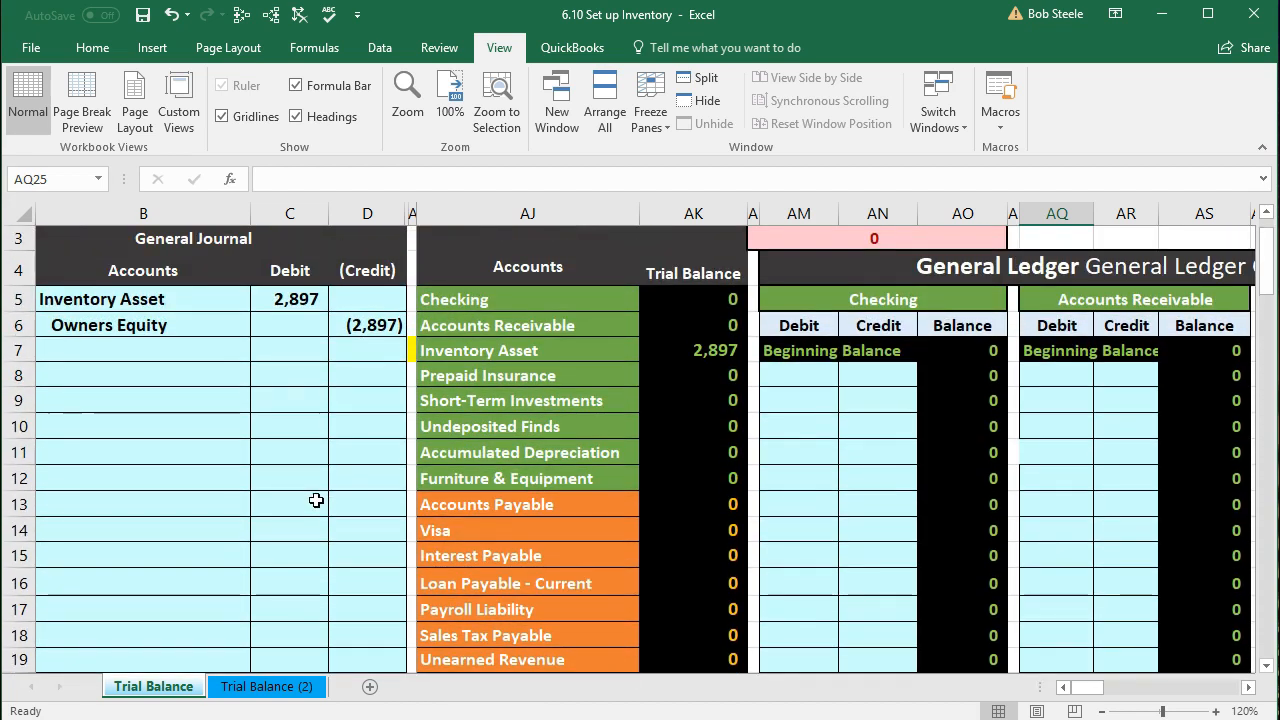
Step: Trace the dependents of journal debit C5 to show its arrow to AQ24
{"action": "left_click", "coordinate": [281, 298]}
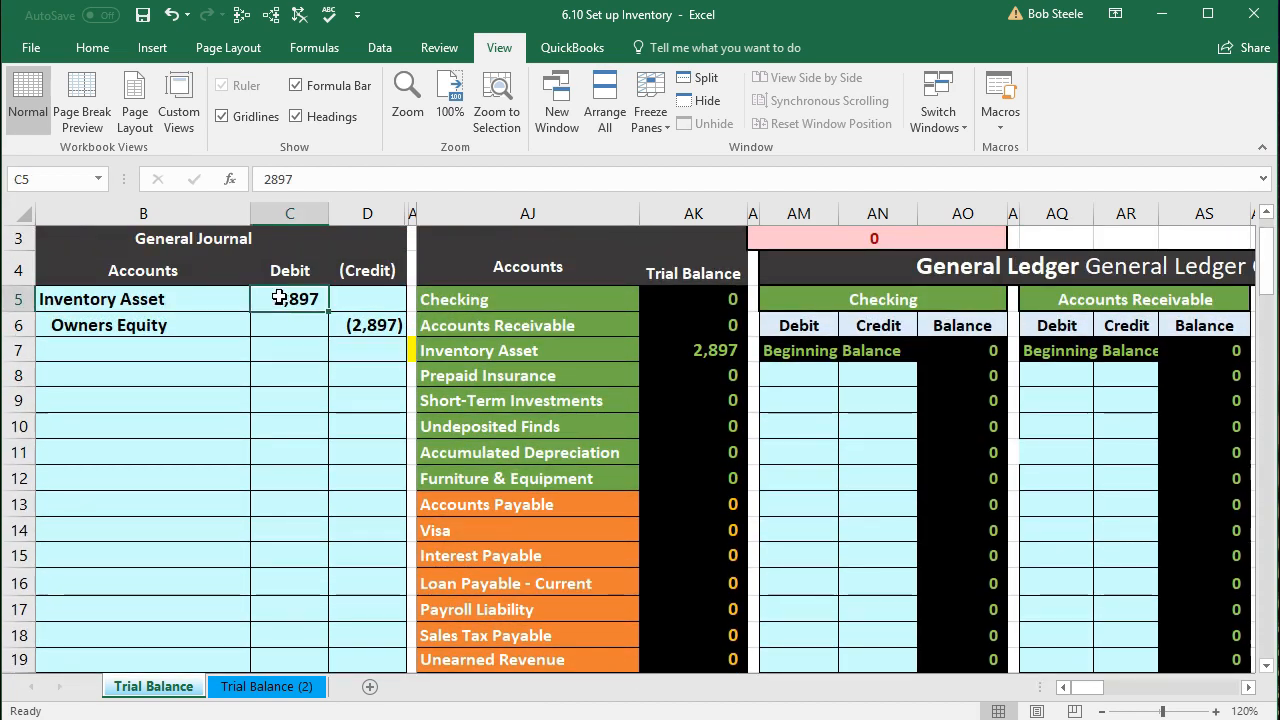
{"action": "left_click", "coordinate": [242, 16]}
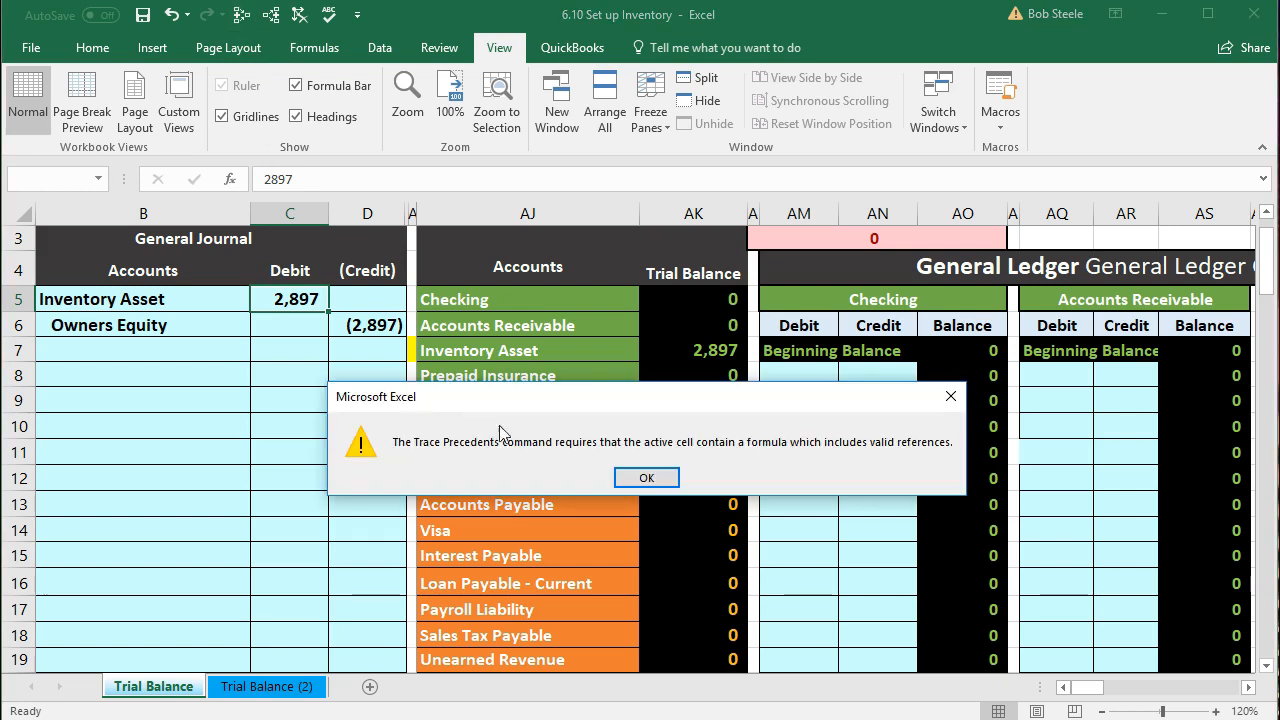
{"action": "left_click", "coordinate": [646, 477]}
{"action": "left_click", "coordinate": [270, 16]}
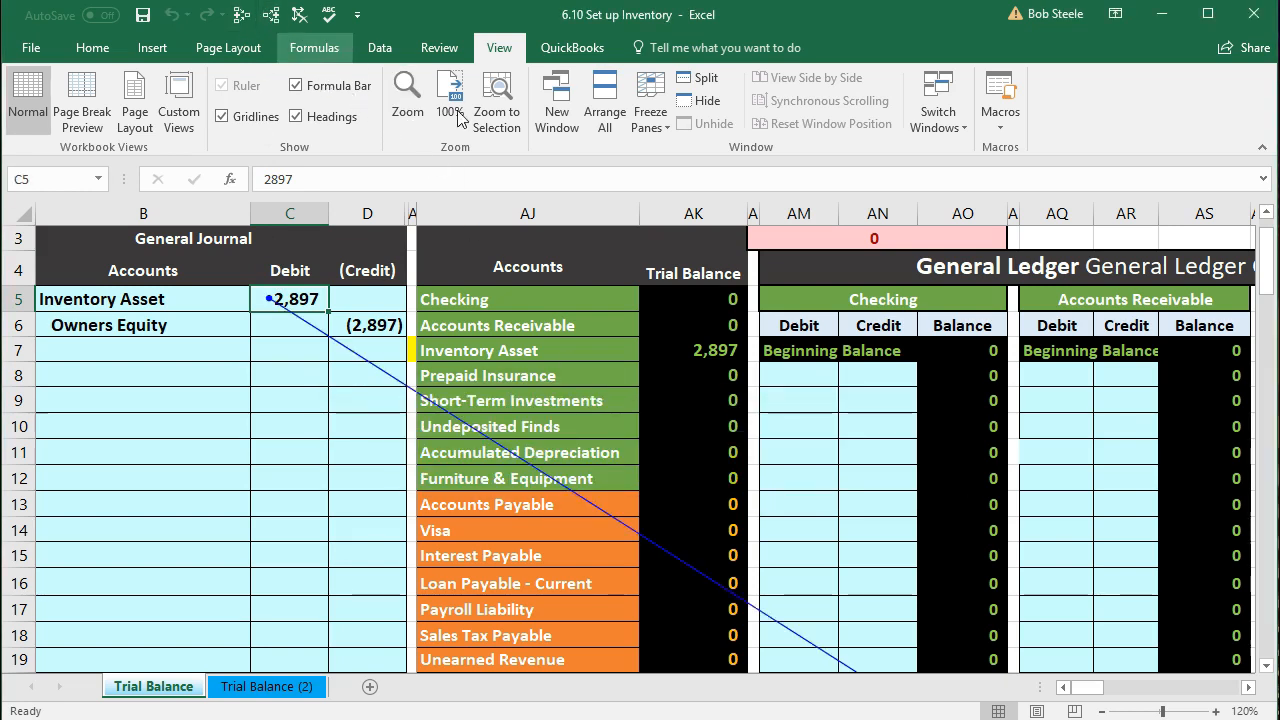
{"action": "scroll", "coordinate": [1057, 540], "scroll_direction": "down", "scroll_amount": 3}
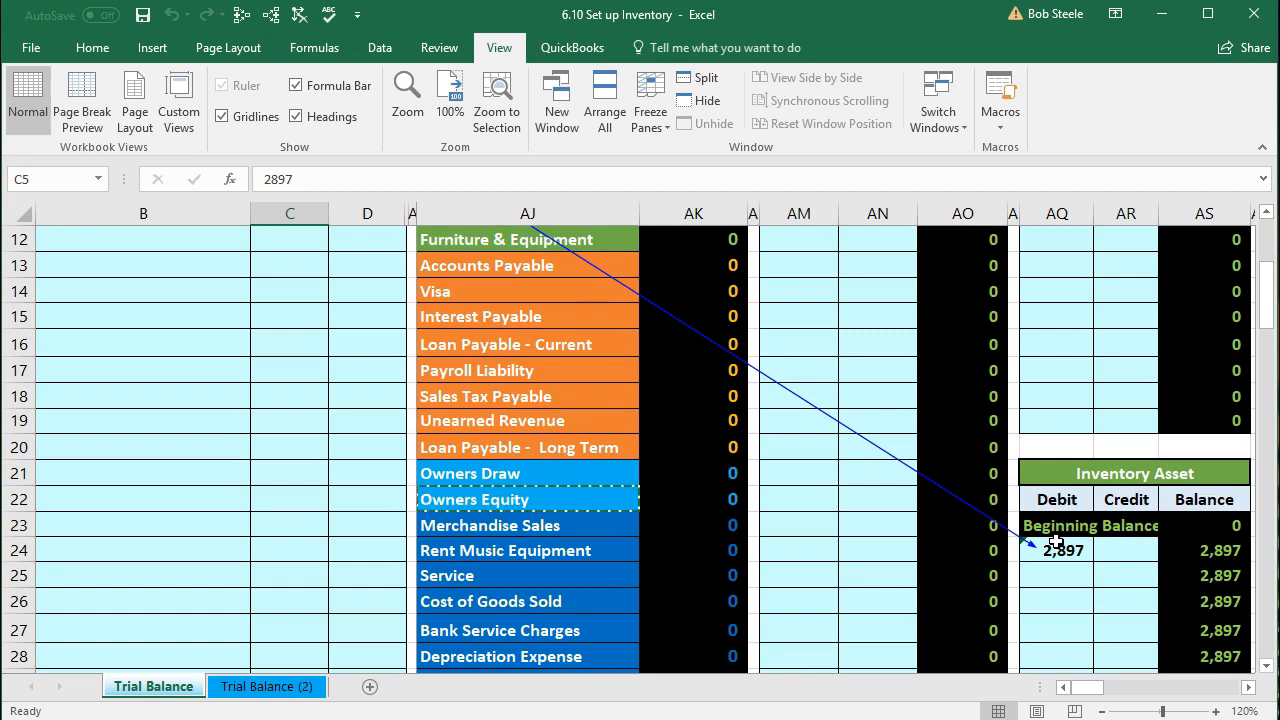
{"action": "scroll", "coordinate": [1056, 541], "scroll_direction": "up", "scroll_amount": 4}
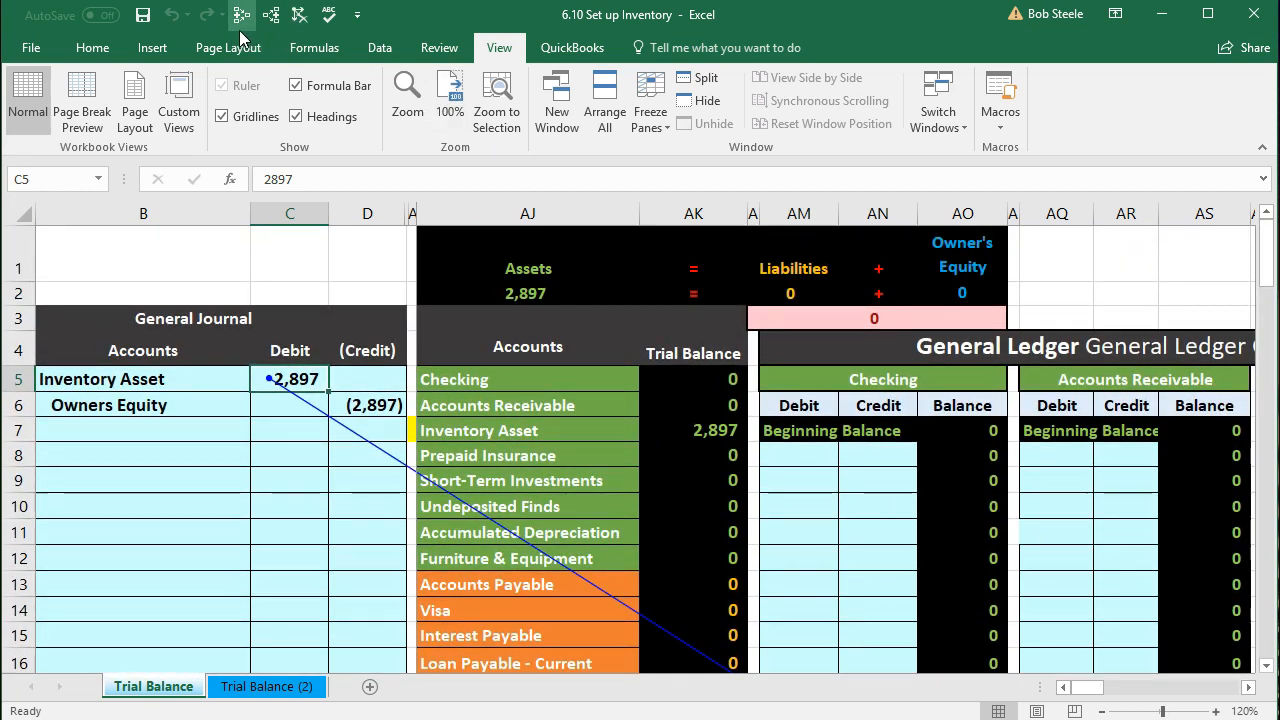
{"action": "left_click", "coordinate": [297, 53]}
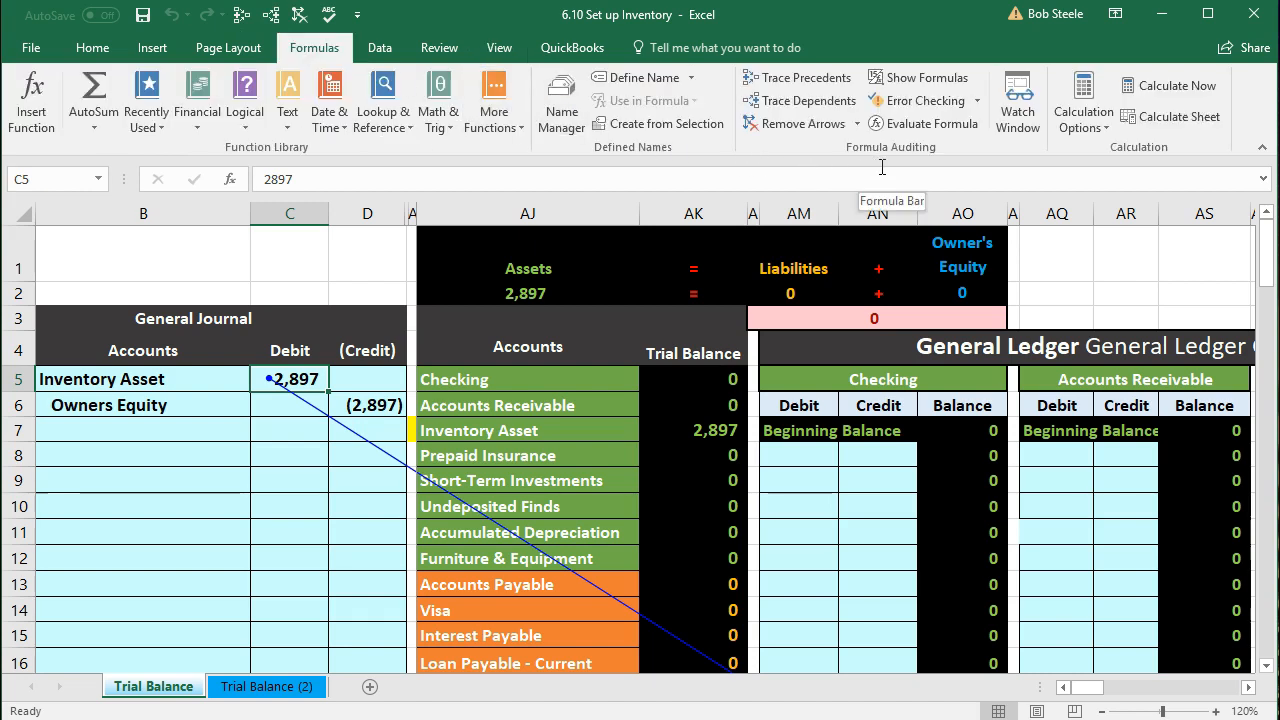
{"action": "left_click", "coordinate": [824, 102]}
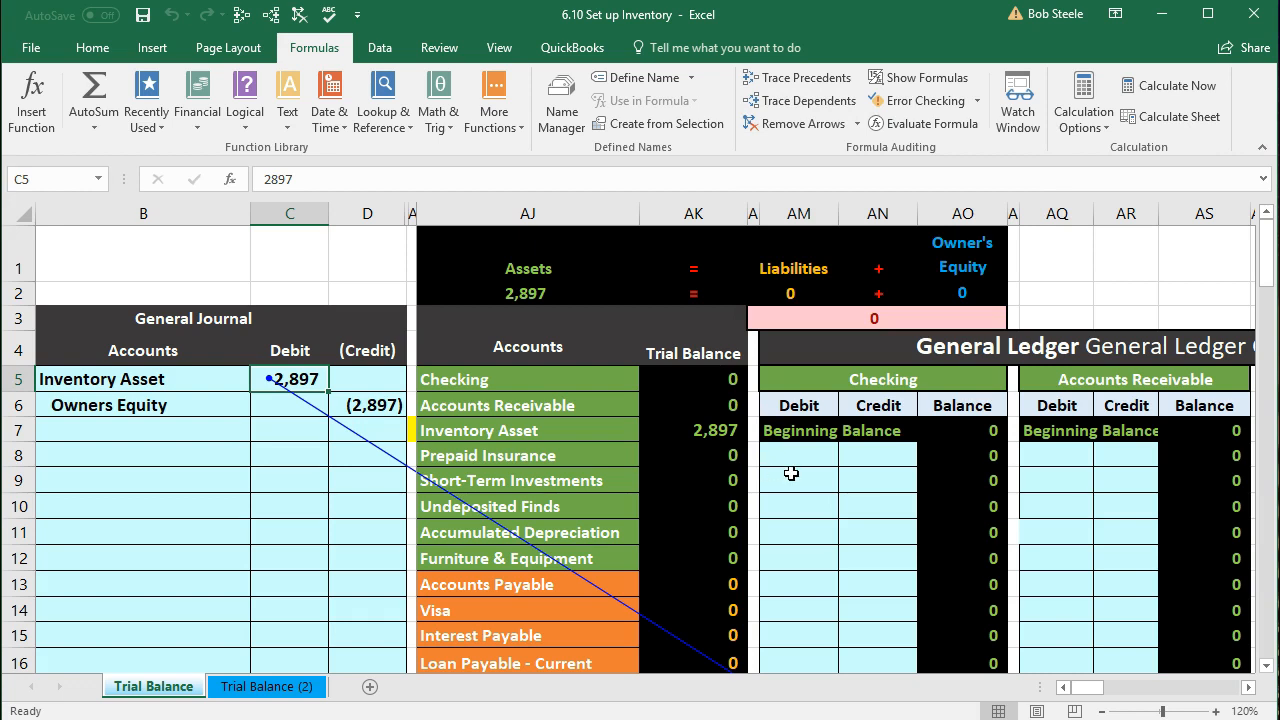
{"action": "scroll", "coordinate": [791, 473], "scroll_direction": "down", "scroll_amount": 1}
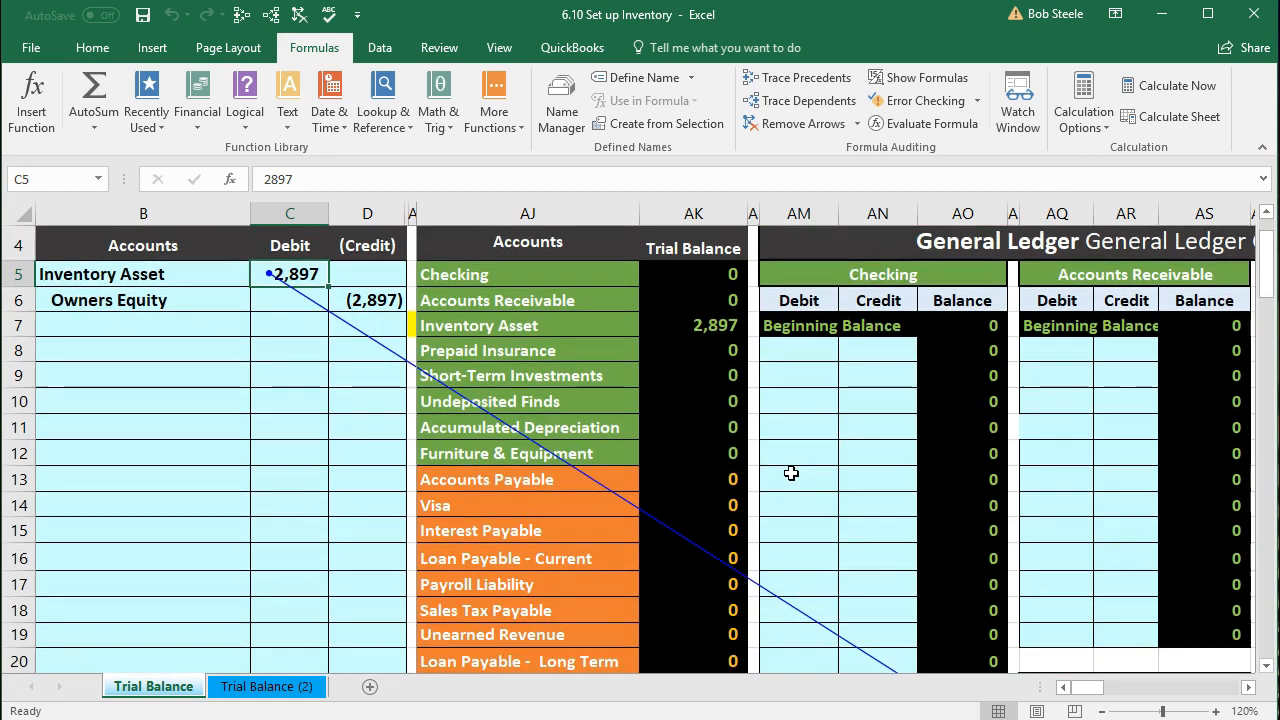
Step: Remove the dependency arrows from the sheet
{"action": "left_click", "coordinate": [372, 305]}
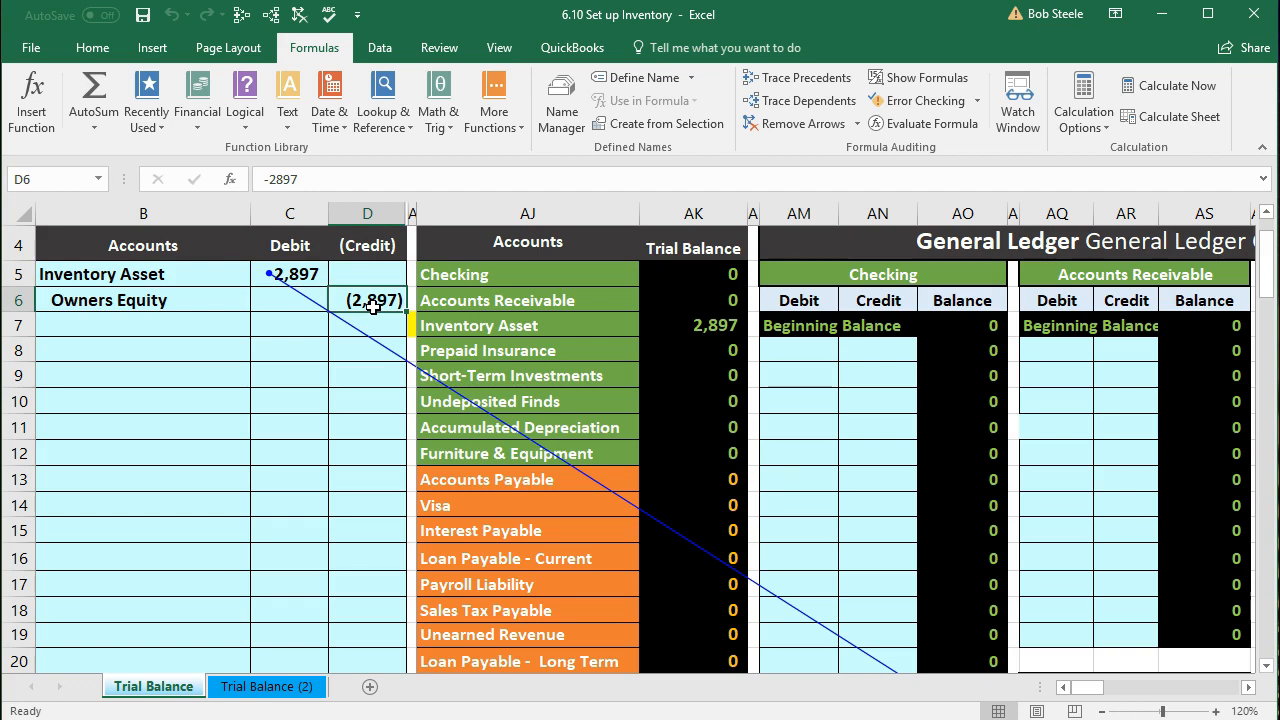
{"action": "left_click", "coordinate": [300, 16]}
{"action": "mouse_move", "coordinate": [458, 274]}
{"action": "left_mouse_down"}
{"action": "mouse_move", "coordinate": [495, 372]}
{"action": "mouse_move", "coordinate": [500, 480]}
{"action": "left_mouse_up"}
{"action": "scroll", "coordinate": [500, 480], "scroll_direction": "down", "scroll_amount": 2}
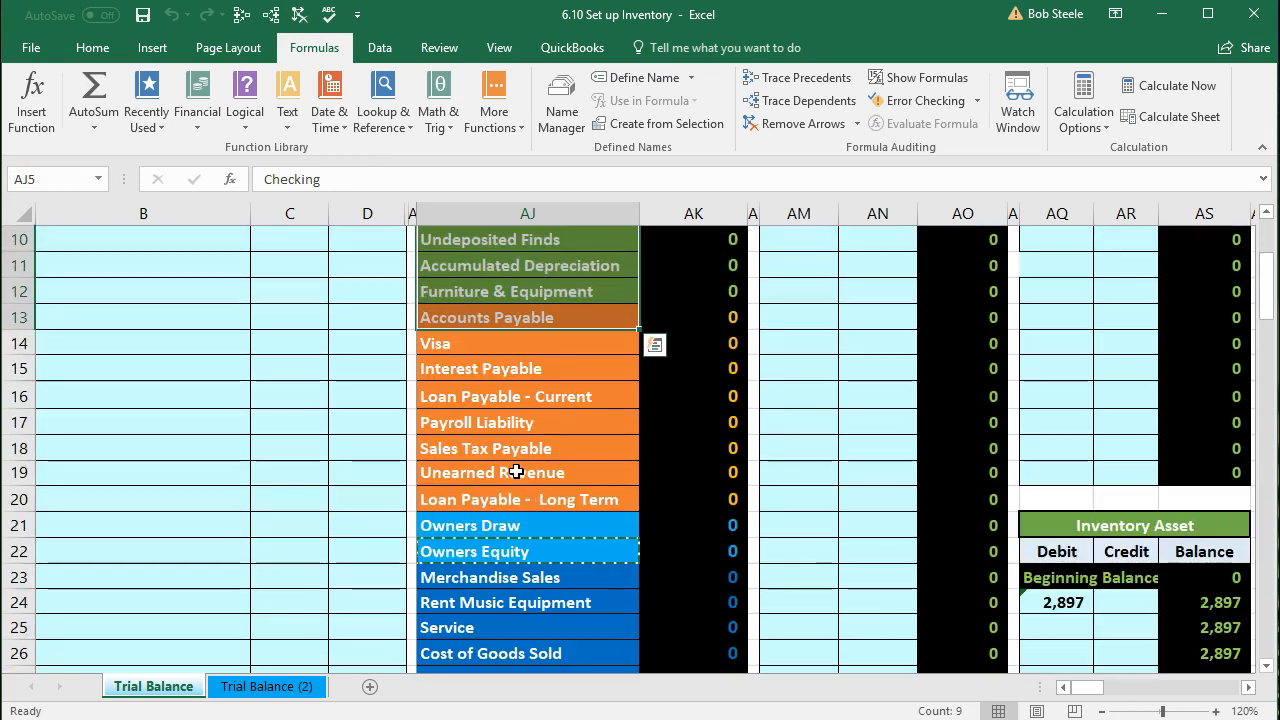
Step: Move across the ledgers to the Owners Equity ledger's first credit cell BH13
{"action": "left_click", "coordinate": [511, 527]}
{"action": "left_click", "coordinate": [526, 558]}
{"action": "scroll", "coordinate": [540, 465], "scroll_direction": "up", "scroll_amount": 2}
{"action": "left_click", "coordinate": [550, 430]}
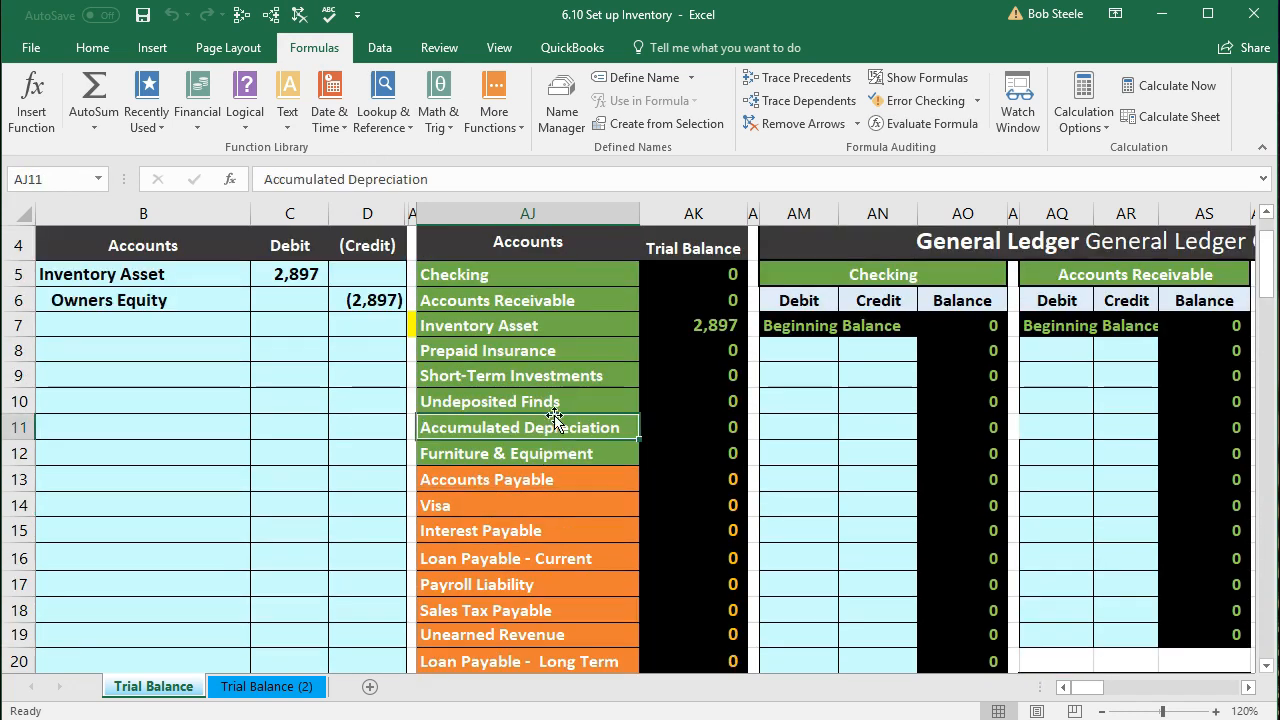
{"action": "key", "text": "Right"}
{"action": "key", "text": "Right"}
{"action": "key", "text": "Right"}
{"action": "key", "text": "Right"}
{"action": "key", "text": "Right"}
{"action": "key", "text": "Right"}
{"action": "key", "text": "Right"}
{"action": "key", "text": "Right"}
{"action": "key", "text": "Right"}
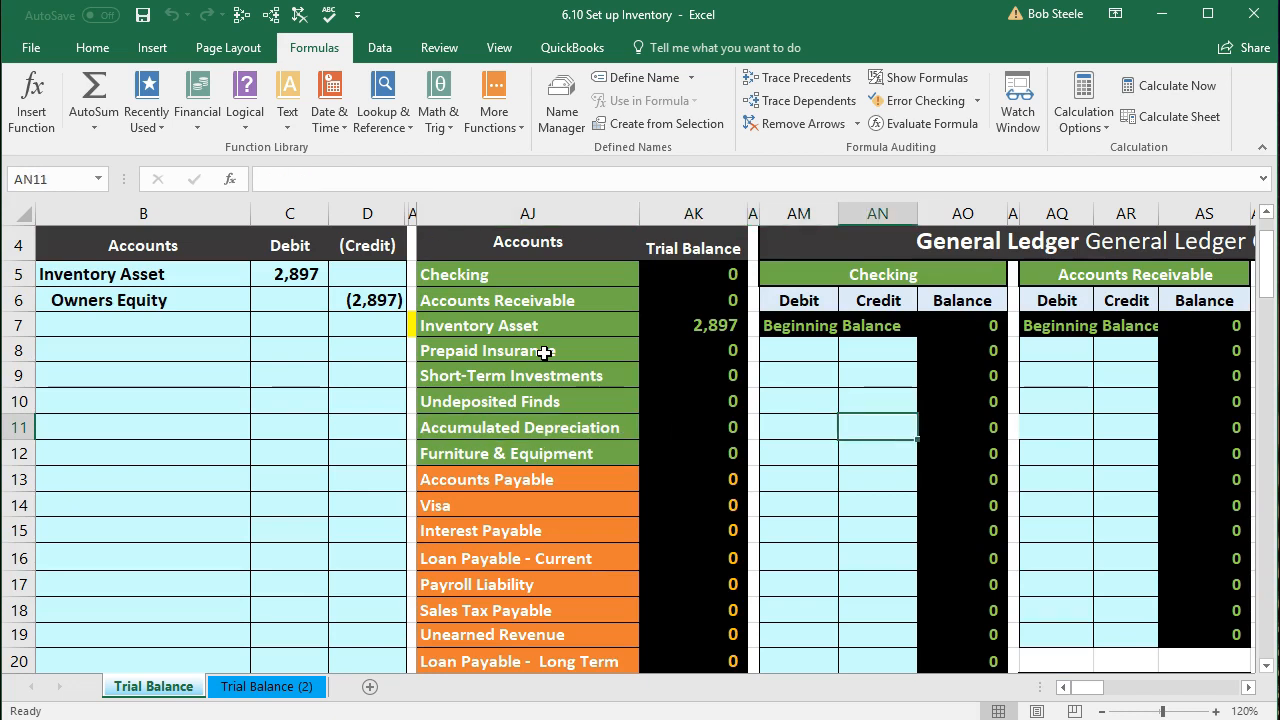
{"action": "key", "text": "Right"}
{"action": "key", "text": "Right"}
{"action": "key", "text": "Right"}
{"action": "key", "text": "Right"}
{"action": "key", "text": "Right"}
{"action": "key", "text": "Right"}
{"action": "key", "text": "Right"}
{"action": "key", "text": "Right"}
{"action": "key", "text": "Right"}
{"action": "key", "text": "Right"}
{"action": "key", "text": "Right"}
{"action": "key", "text": "Right"}
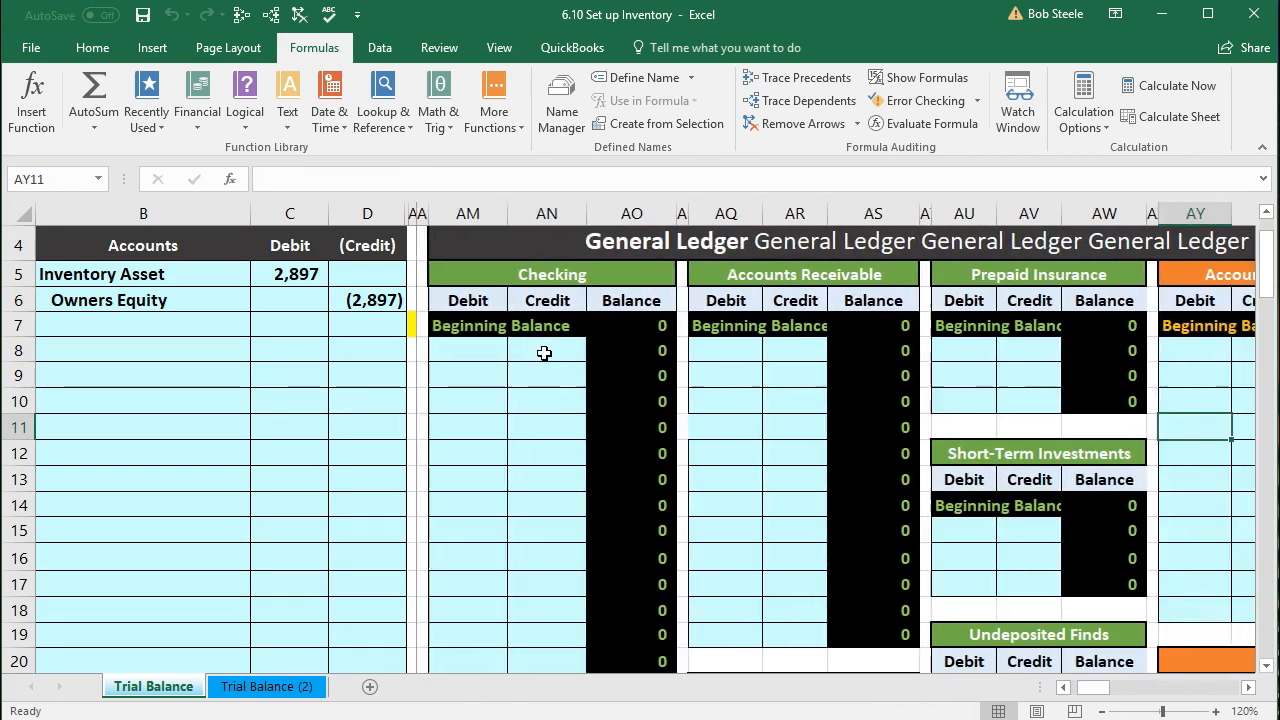
{"action": "key", "text": "Right"}
{"action": "key", "text": "Right"}
{"action": "key", "text": "Right"}
{"action": "key", "text": "Right"}
{"action": "key", "text": "Right"}
{"action": "key", "text": "Right"}
{"action": "key", "text": "Right"}
{"action": "key", "text": "Right"}
{"action": "key", "text": "Right"}
{"action": "key", "text": "Right"}
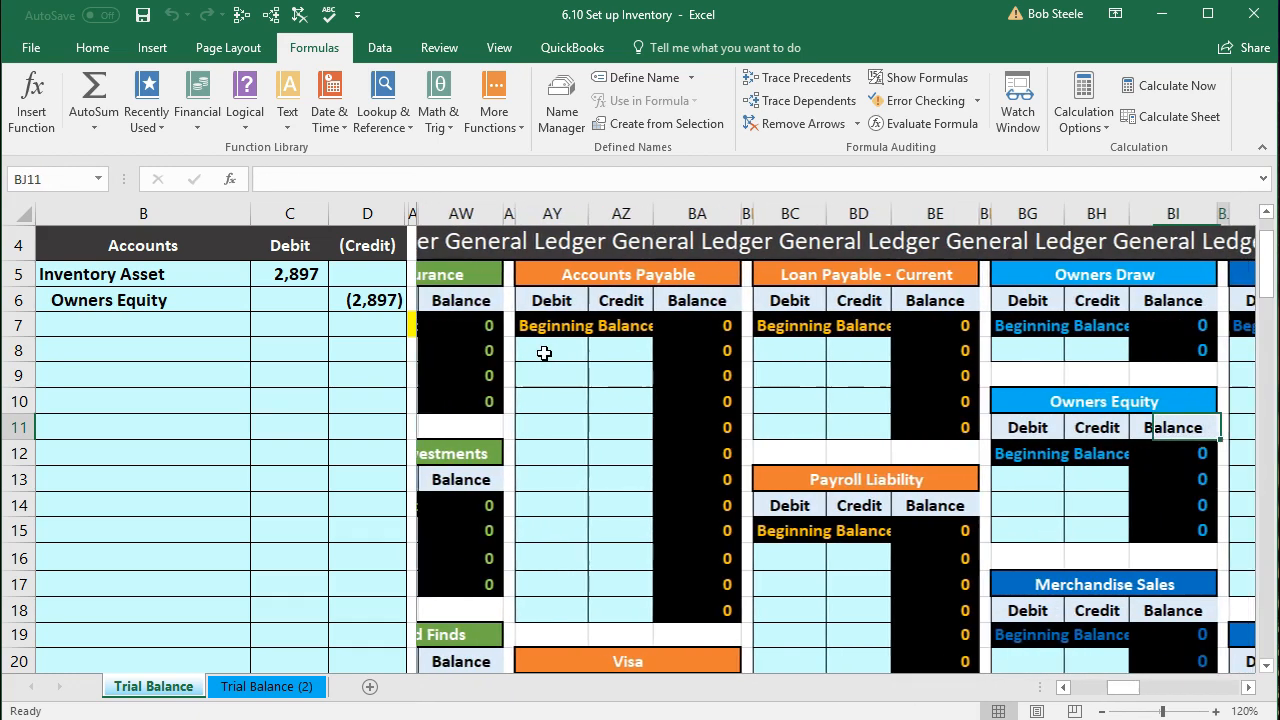
{"action": "key", "text": "Right"}
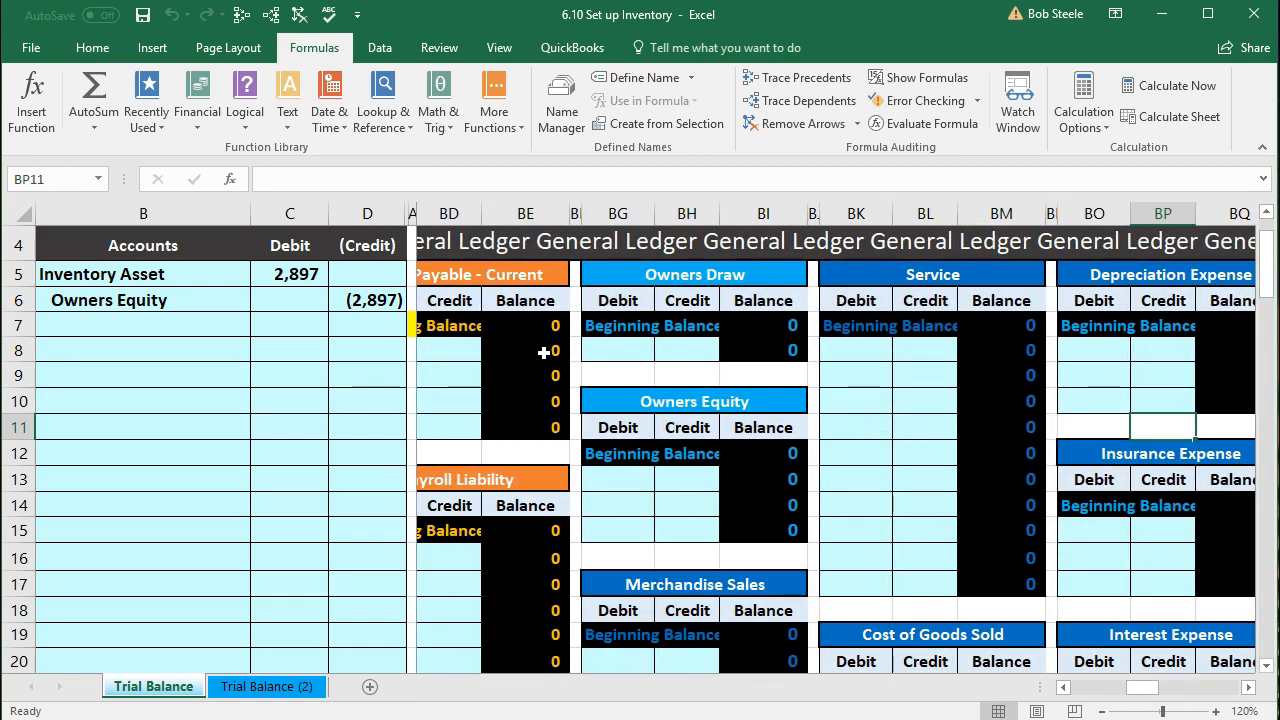
{"action": "left_click", "coordinate": [666, 352]}
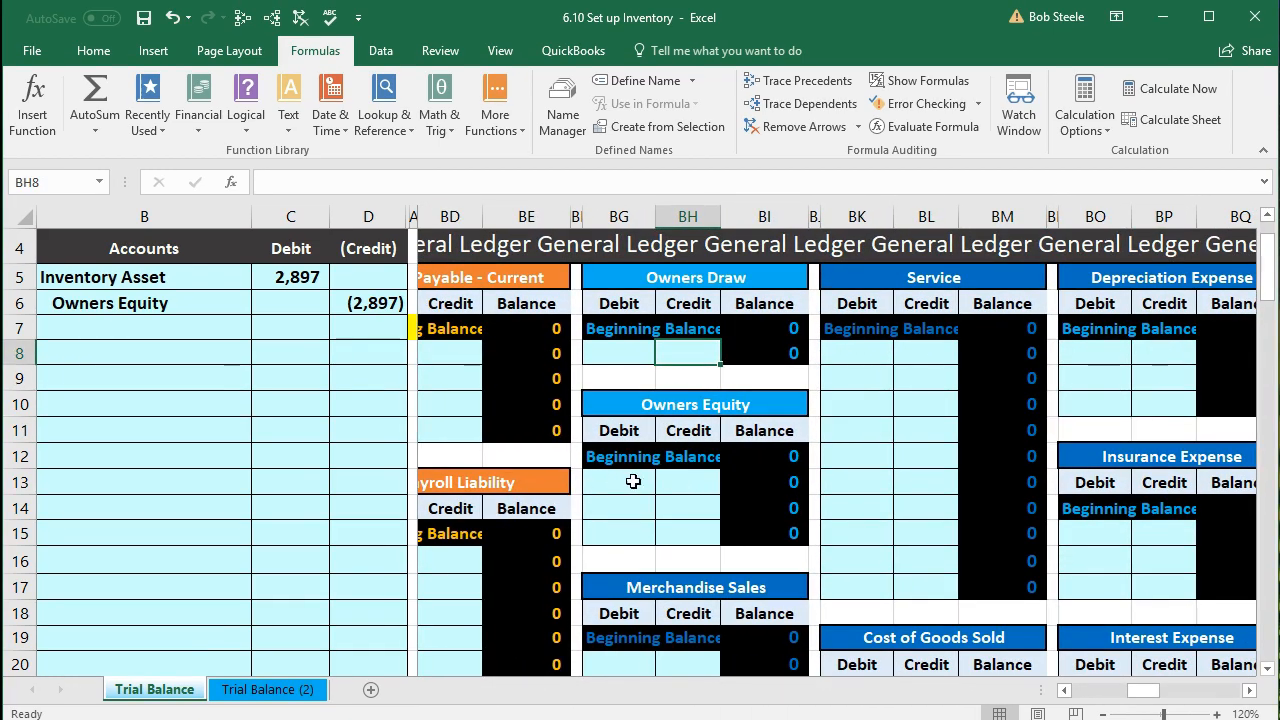
{"action": "left_click", "coordinate": [689, 484]}
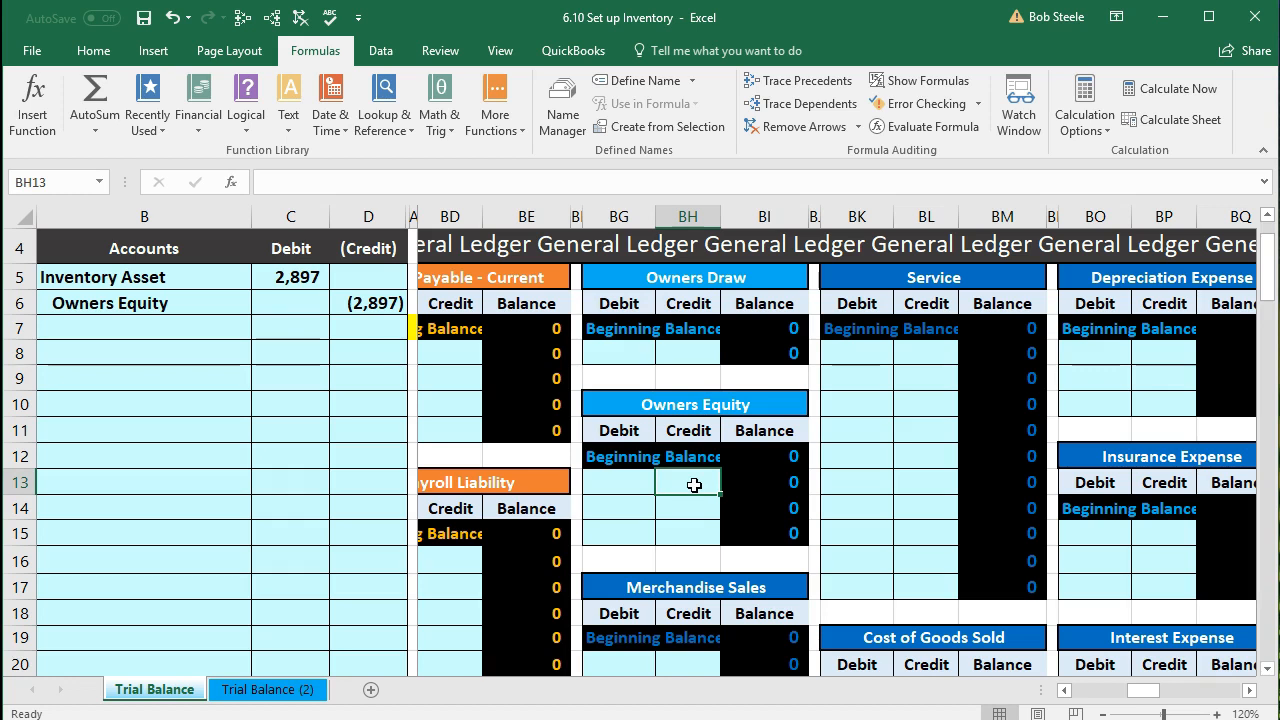
Step: Enter =D6 in BH13 to post the (2,897) credit, then return to the trial balance
{"action": "type", "text": "="}
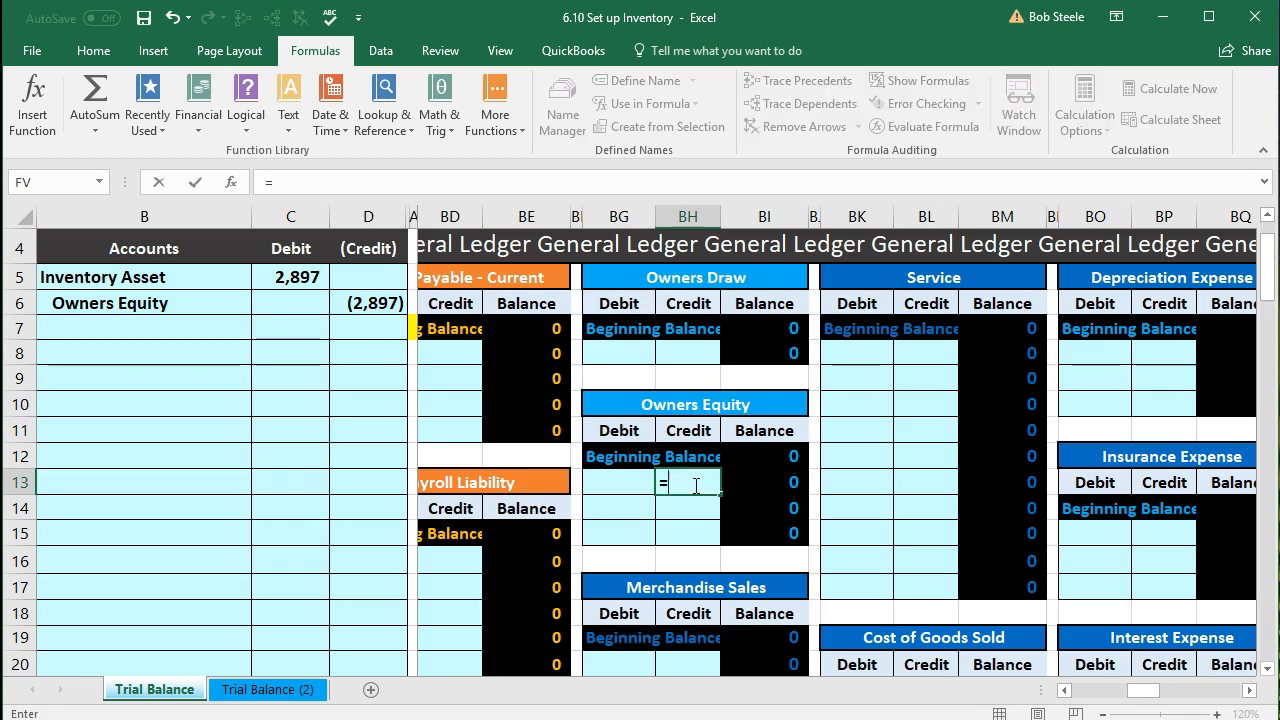
{"action": "left_click", "coordinate": [374, 305]}
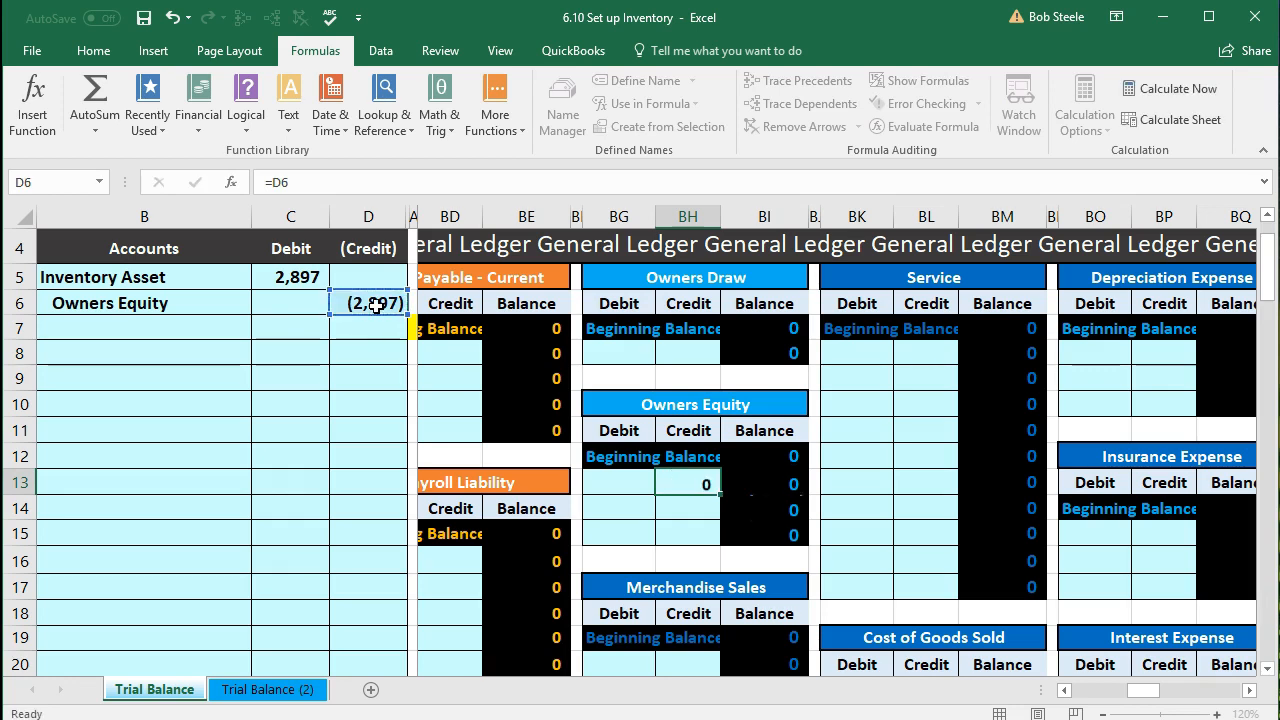
{"action": "key", "text": "Return"}
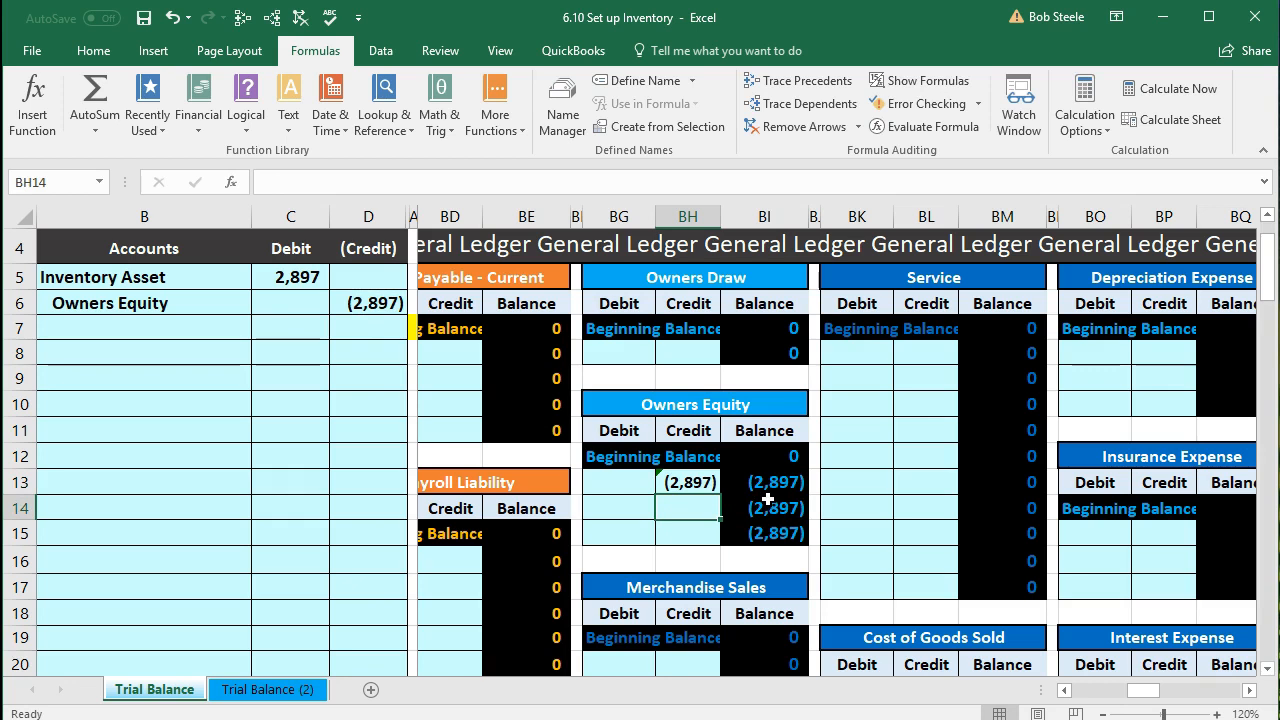
{"action": "left_click", "coordinate": [693, 482]}
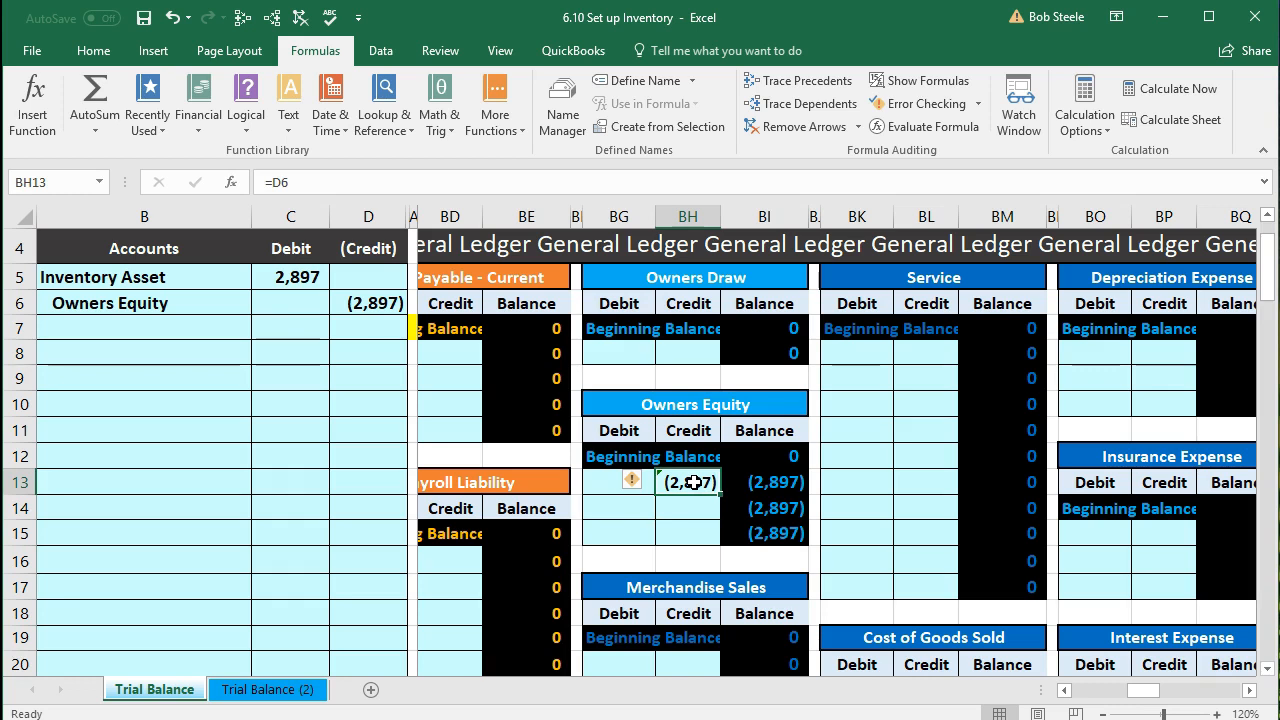
{"action": "key", "text": "Delete"}
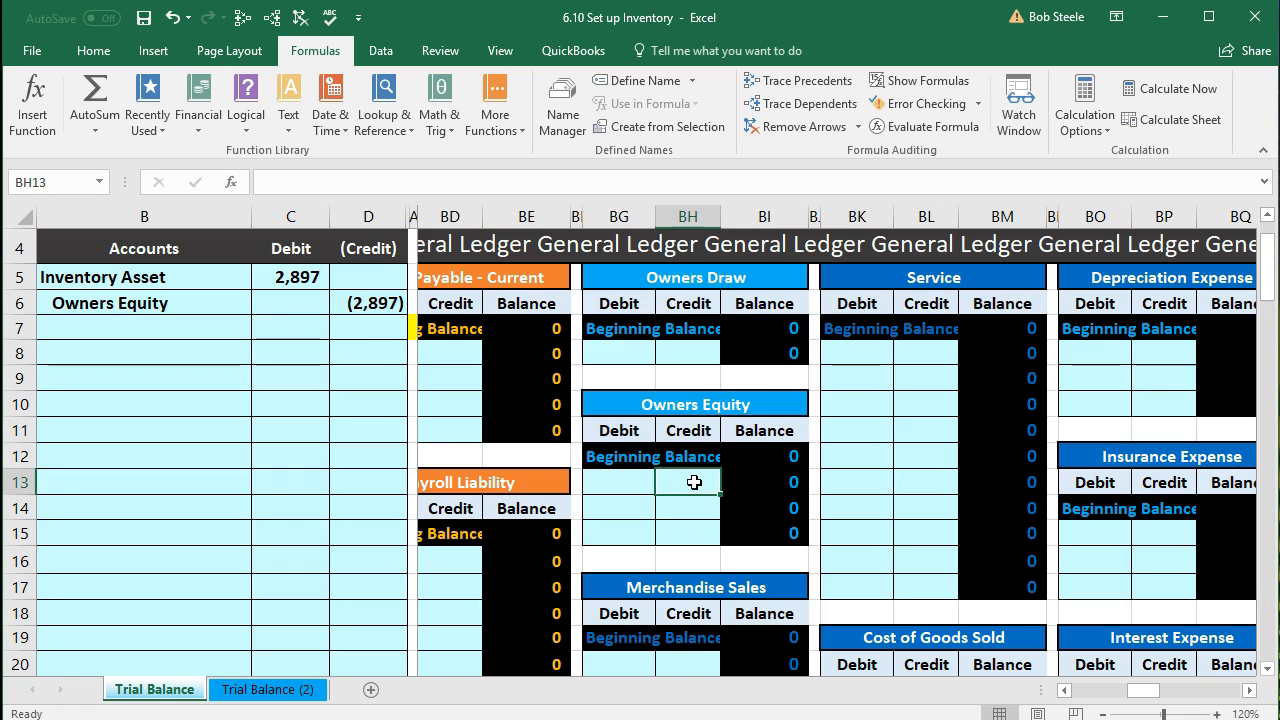
{"action": "type", "text": "d"}
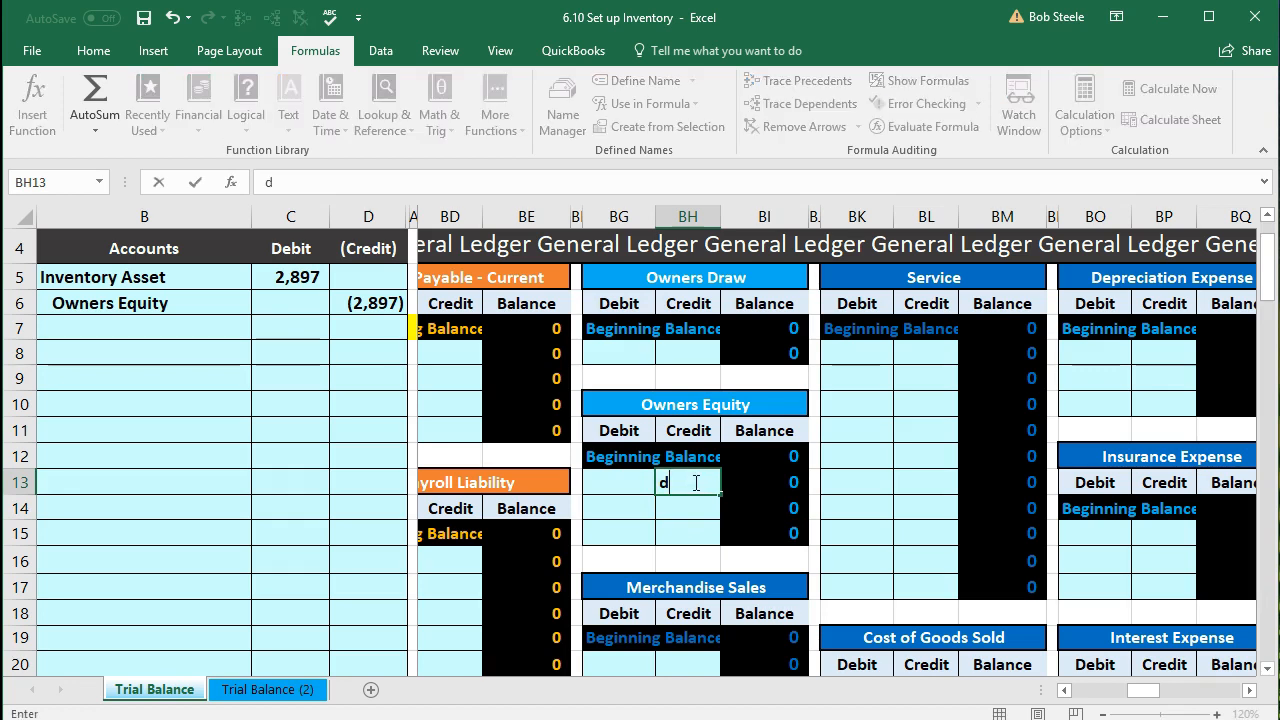
{"action": "type", "text": "6"}
{"action": "key", "text": "BackSpace"}
{"action": "key", "text": "BackSpace"}
{"action": "type", "text": "=d6"}
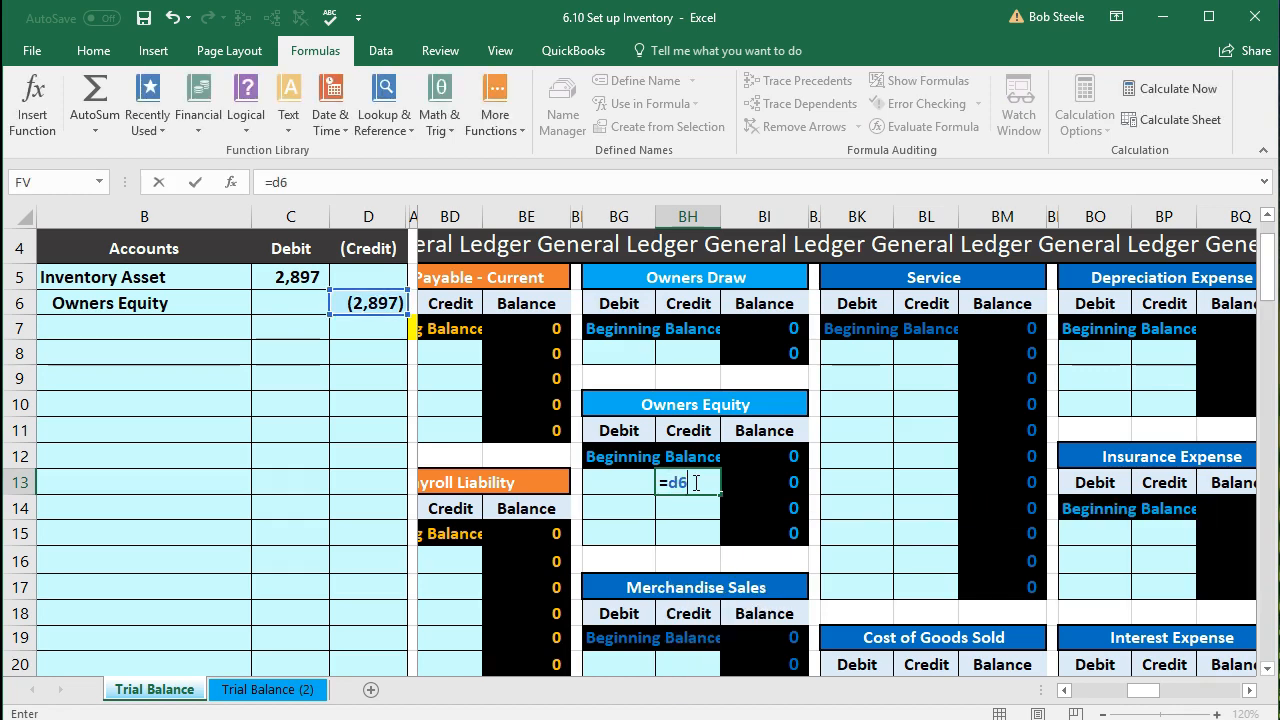
{"action": "key", "text": "Return"}
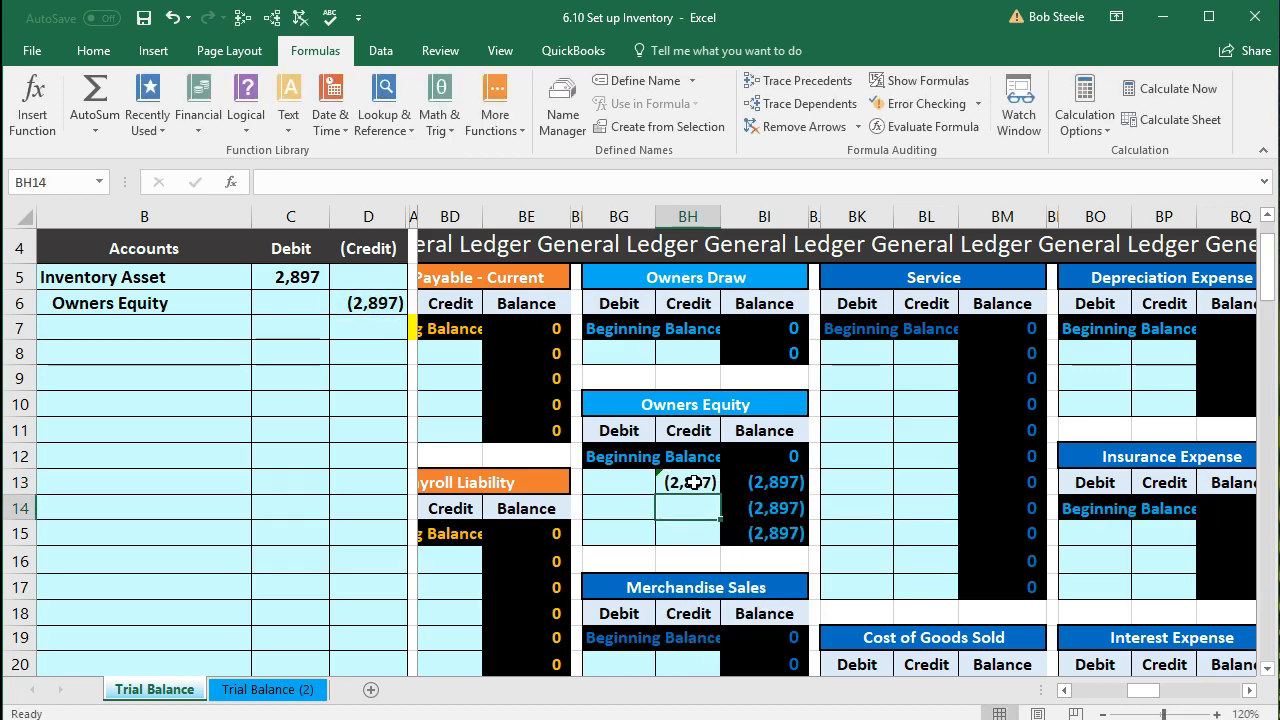
{"action": "key", "text": "Left"}
{"action": "key", "text": "Left"}
{"action": "key", "text": "Left"}
{"action": "key", "text": "Left"}
{"action": "key", "text": "Left"}
{"action": "key", "text": "Left"}
{"action": "key", "text": "Left"}
{"action": "key", "text": "Left"}
{"action": "key", "text": "Left"}
{"action": "key", "text": "Left"}
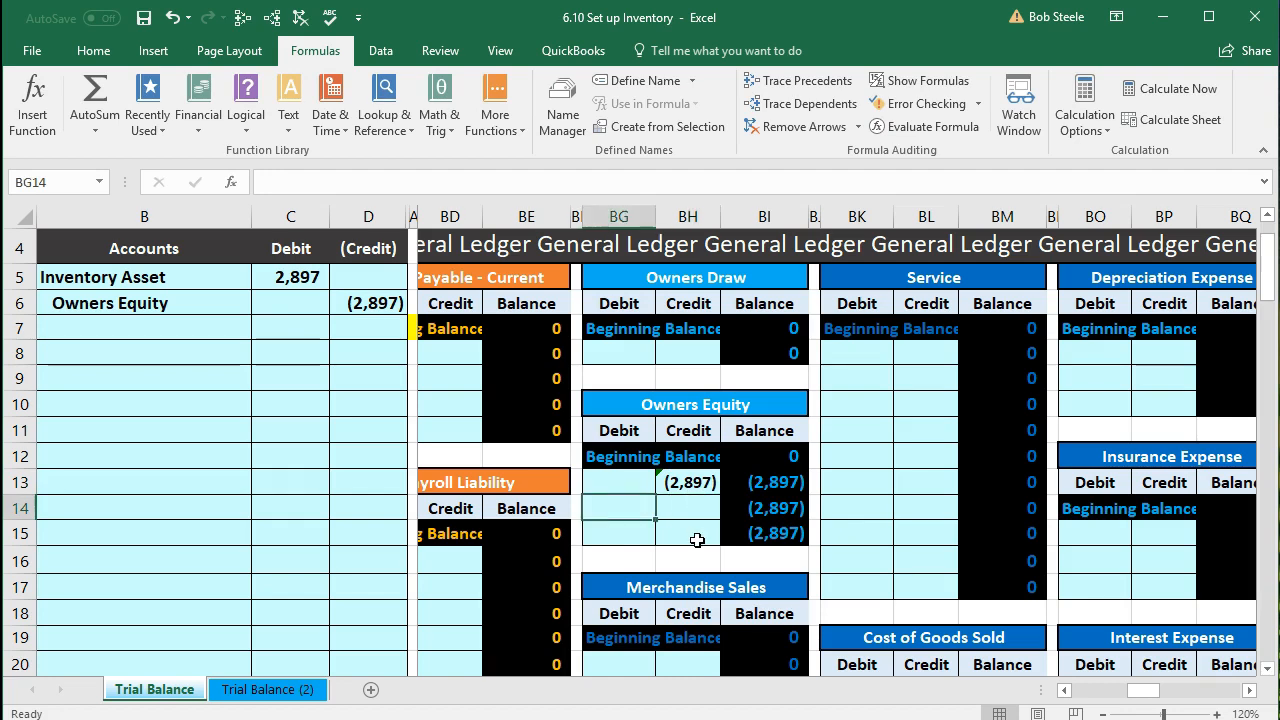
{"action": "key", "text": "Left"}
{"action": "key", "text": "Left"}
{"action": "key", "text": "Left"}
{"action": "key", "text": "Left"}
{"action": "key", "text": "Left"}
{"action": "key", "text": "Left"}
{"action": "key", "text": "Left"}
{"action": "key", "text": "Left"}
{"action": "key", "text": "Left"}
{"action": "key", "text": "Left"}
{"action": "key", "text": "Left"}
{"action": "key", "text": "Left"}
{"action": "key", "text": "Left"}
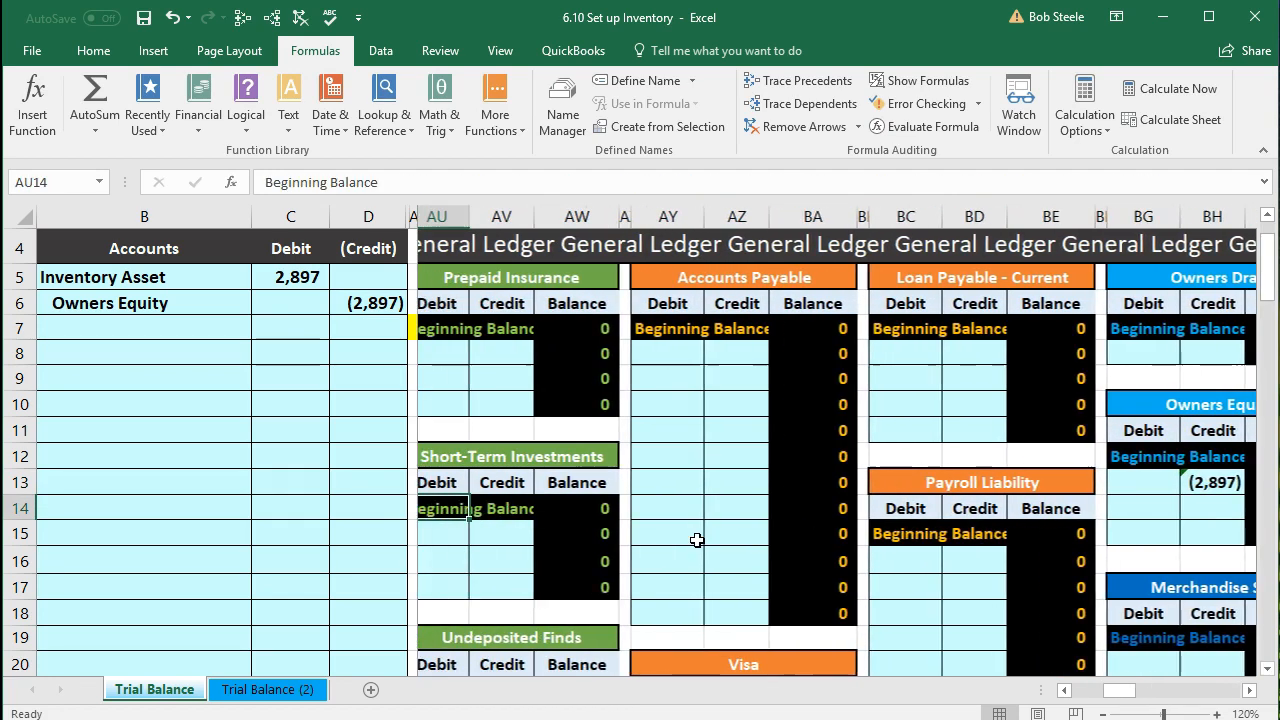
{"action": "key", "text": "Left"}
{"action": "key", "text": "Left"}
{"action": "key", "text": "Left"}
{"action": "key", "text": "Left"}
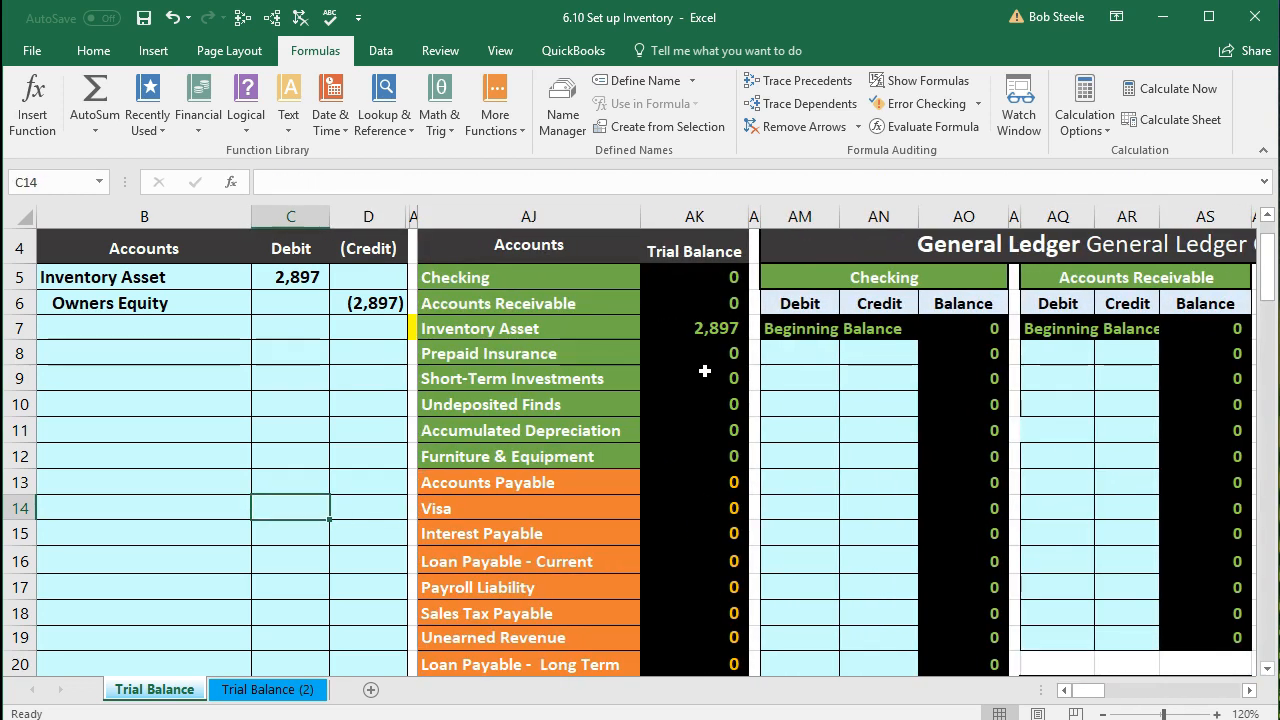
{"action": "left_click", "coordinate": [685, 336]}
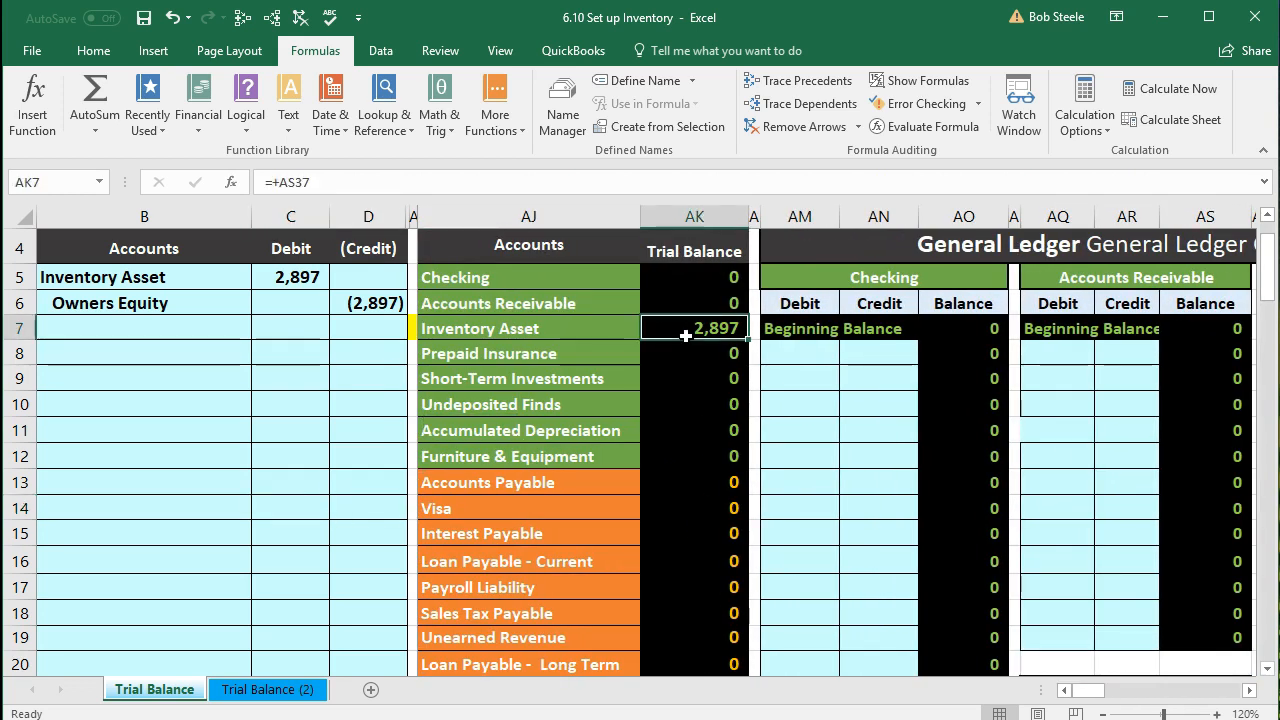
{"action": "left_click", "coordinate": [242, 17]}
{"action": "scroll", "coordinate": [1104, 383], "scroll_direction": "down", "scroll_amount": 7}
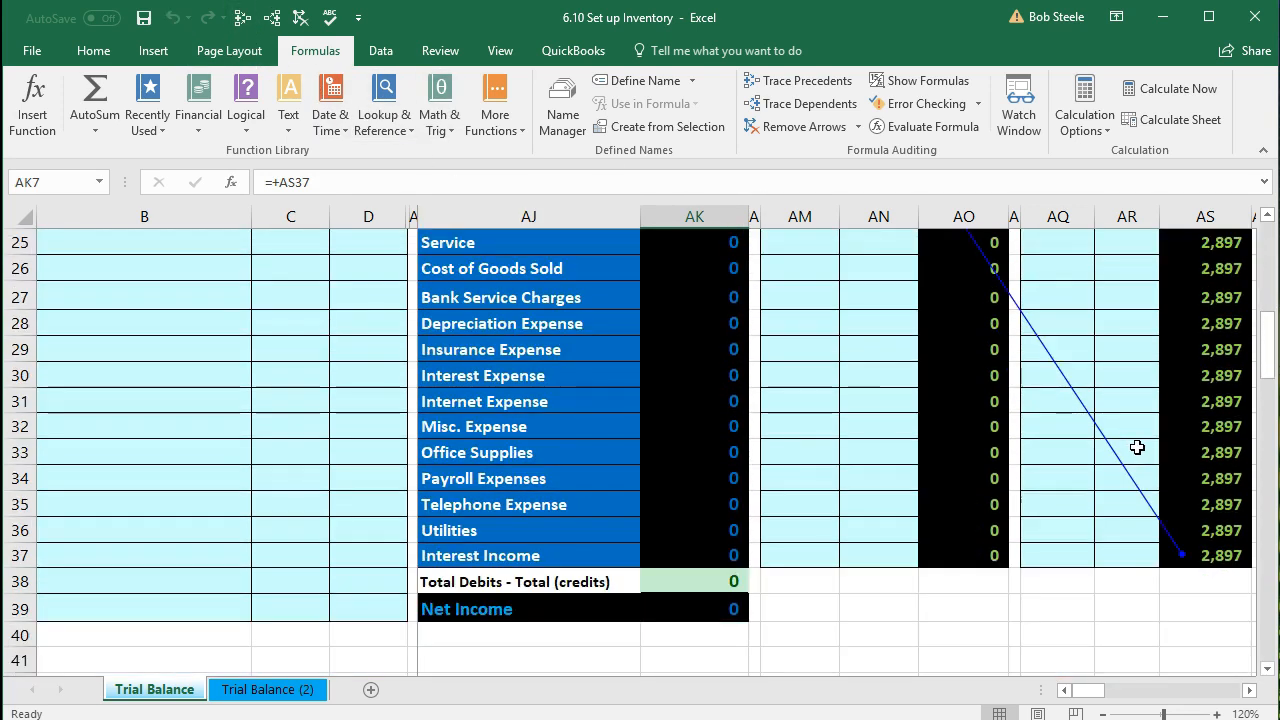
{"action": "scroll", "coordinate": [946, 524], "scroll_direction": "up", "scroll_amount": 3}
{"action": "left_click", "coordinate": [728, 399]}
{"action": "left_click", "coordinate": [240, 22]}
{"action": "scroll", "coordinate": [851, 491], "scroll_direction": "up", "scroll_amount": 5}
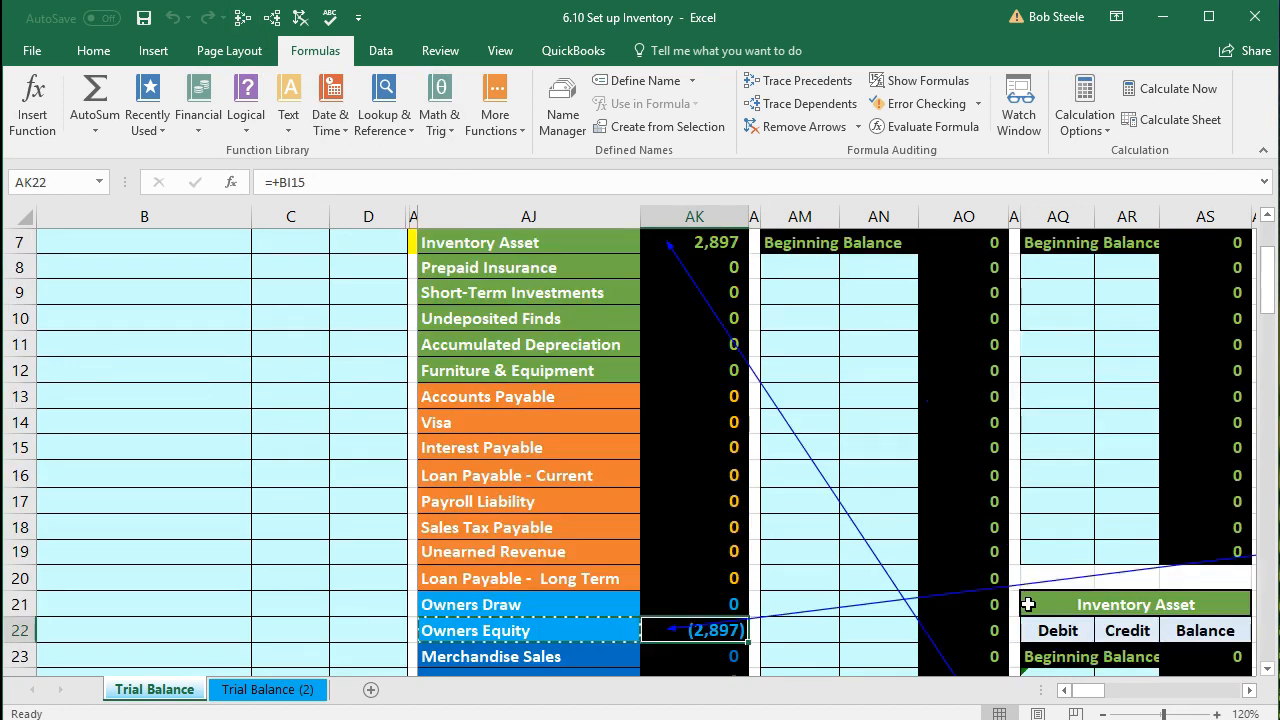
{"action": "mouse_move", "coordinate": [1092, 700]}
{"action": "left_mouse_down"}
{"action": "mouse_move", "coordinate": [1156, 708]}
{"action": "mouse_move", "coordinate": [1080, 702]}
{"action": "left_mouse_up"}
{"action": "scroll", "coordinate": [686, 566], "scroll_direction": "down", "scroll_amount": 1}
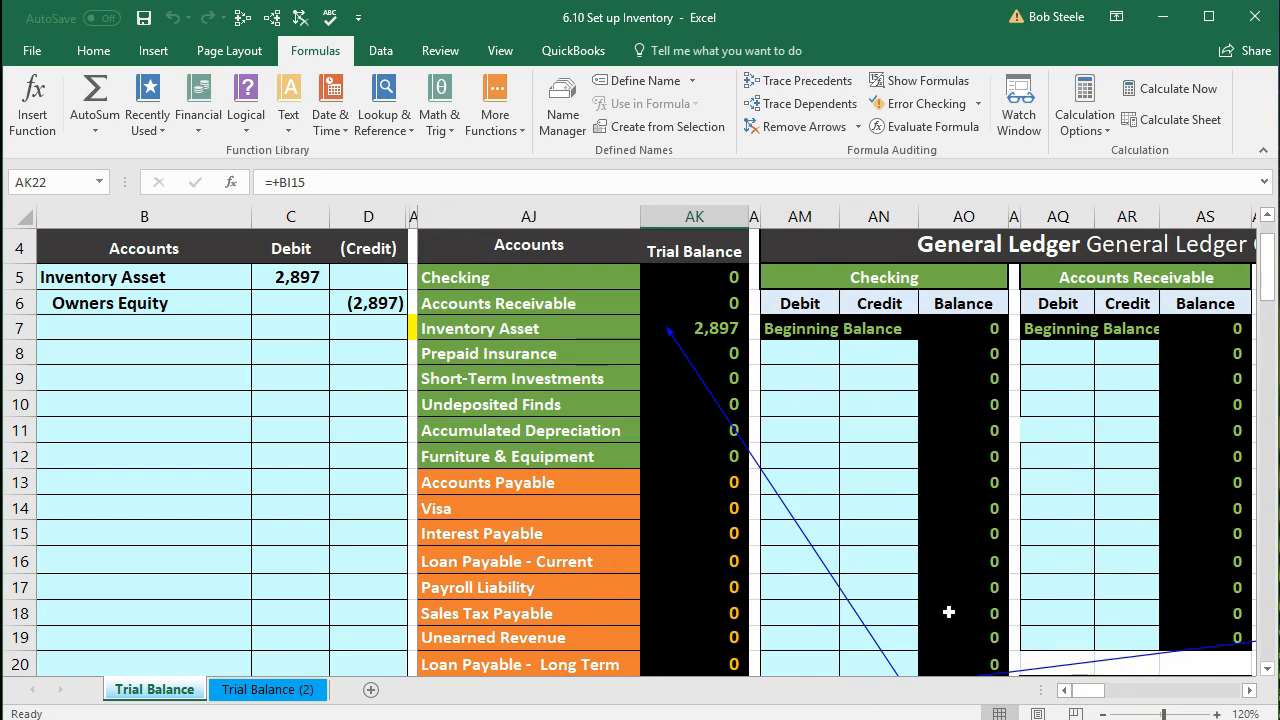
{"action": "scroll", "coordinate": [568, 496], "scroll_direction": "down", "scroll_amount": 3}
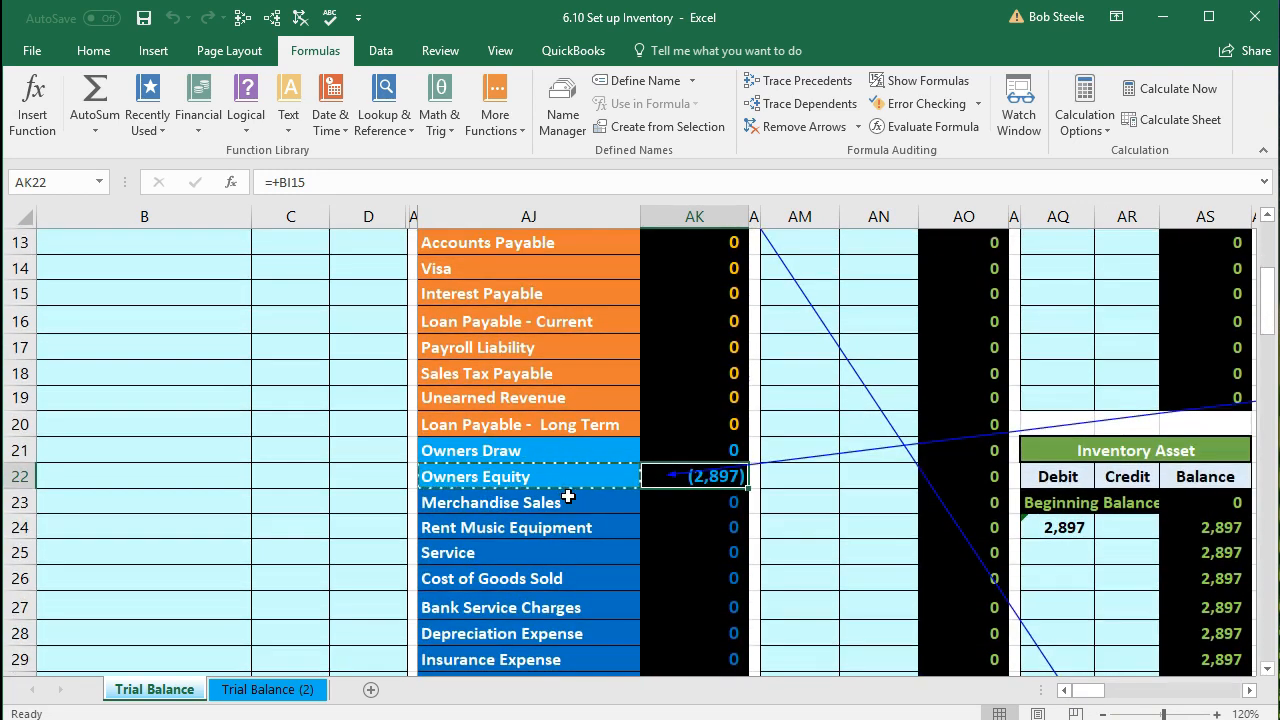
{"action": "scroll", "coordinate": [571, 494], "scroll_direction": "up", "scroll_amount": 3}
{"action": "left_click", "coordinate": [716, 337]}
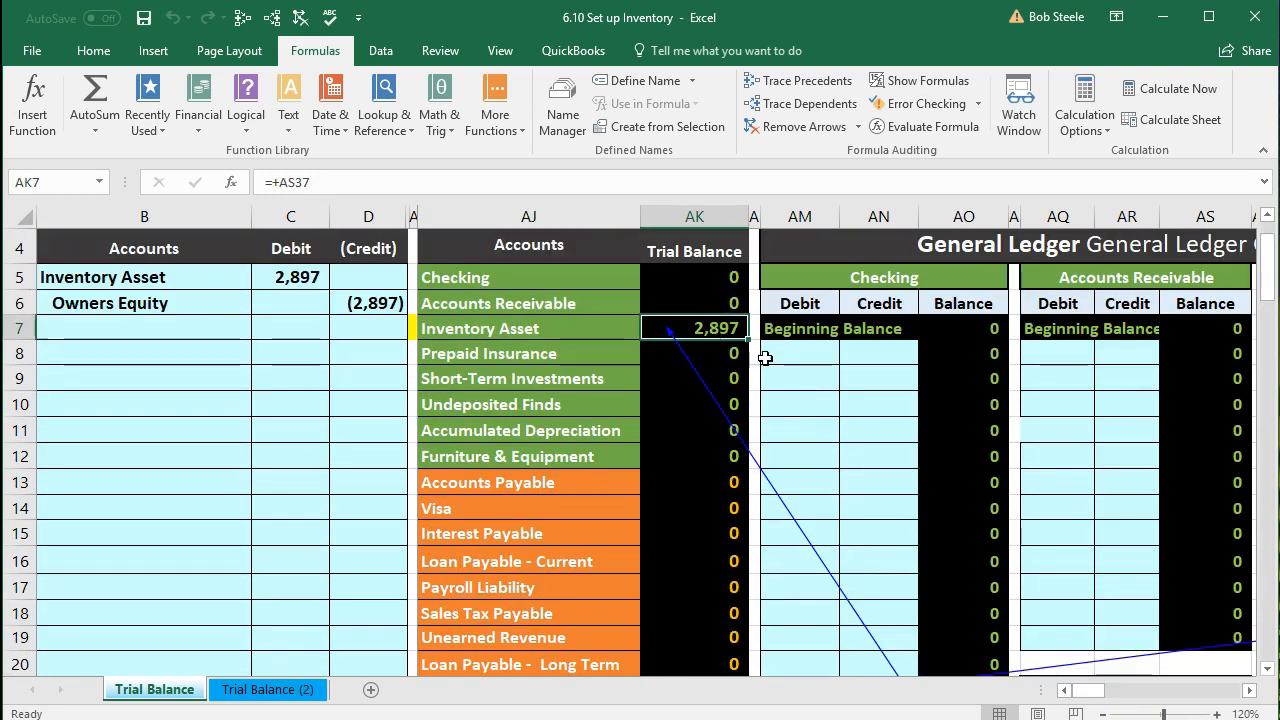
{"action": "scroll", "coordinate": [766, 363], "scroll_direction": "down", "scroll_amount": 2}
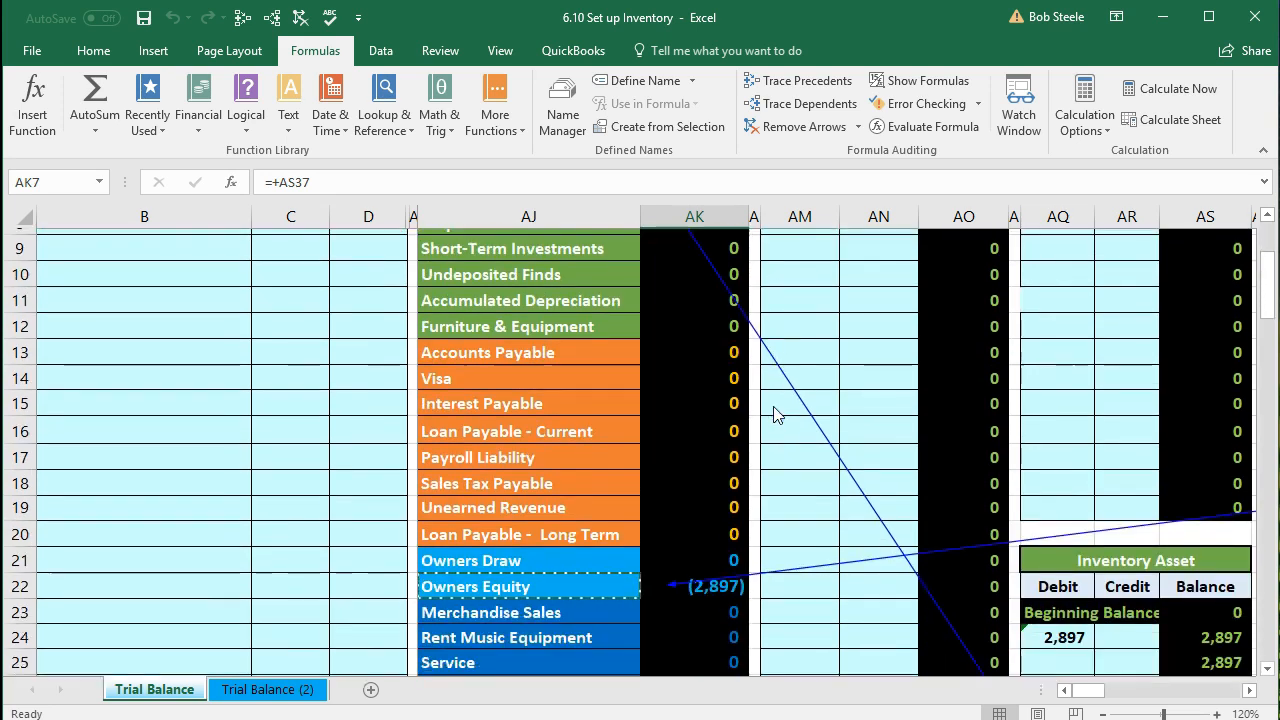
{"action": "left_click", "coordinate": [724, 555]}
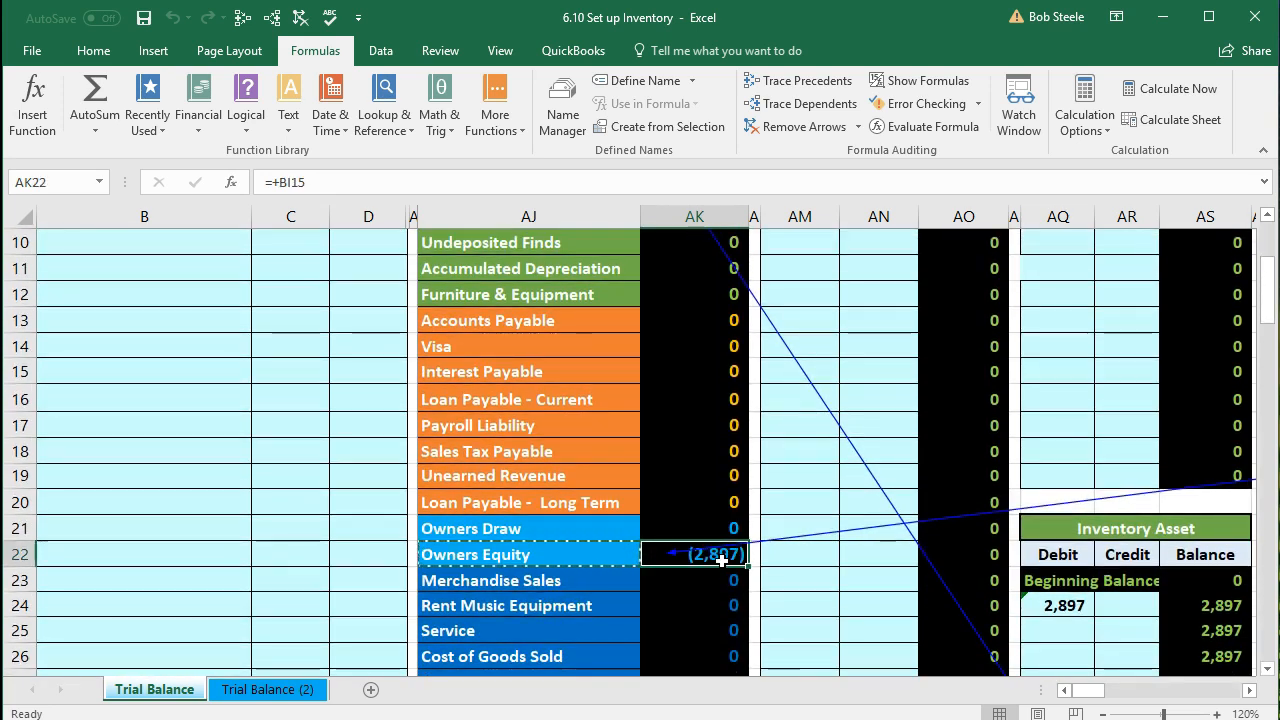
{"action": "left_click", "coordinate": [298, 18]}
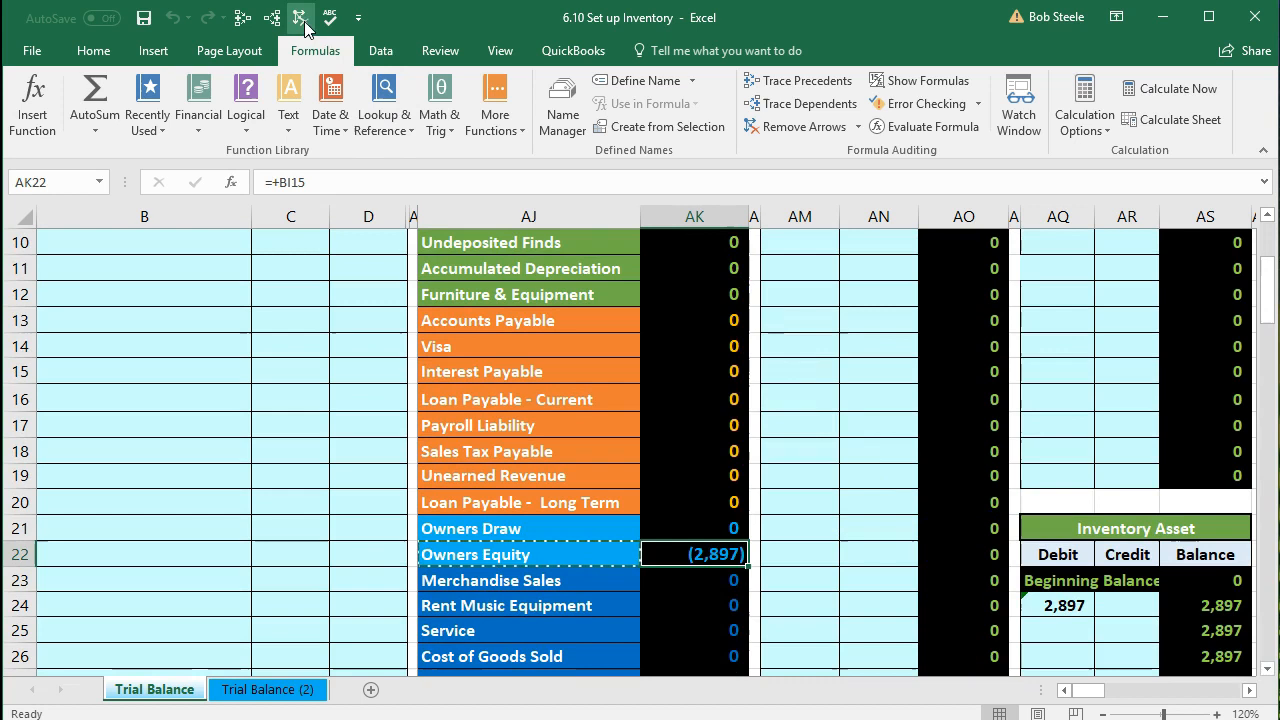
{"action": "scroll", "coordinate": [666, 591], "scroll_direction": "down", "scroll_amount": 4}
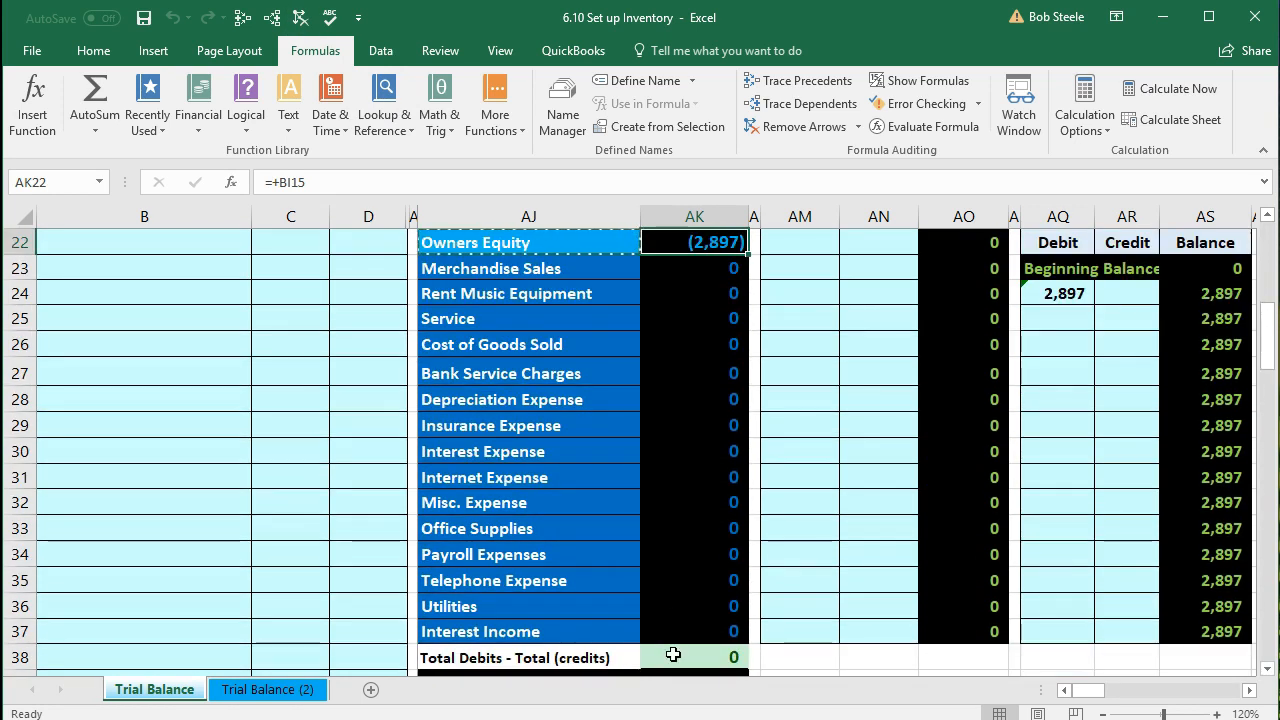
{"action": "left_click", "coordinate": [673, 655]}
{"action": "double_click", "coordinate": [673, 655]}
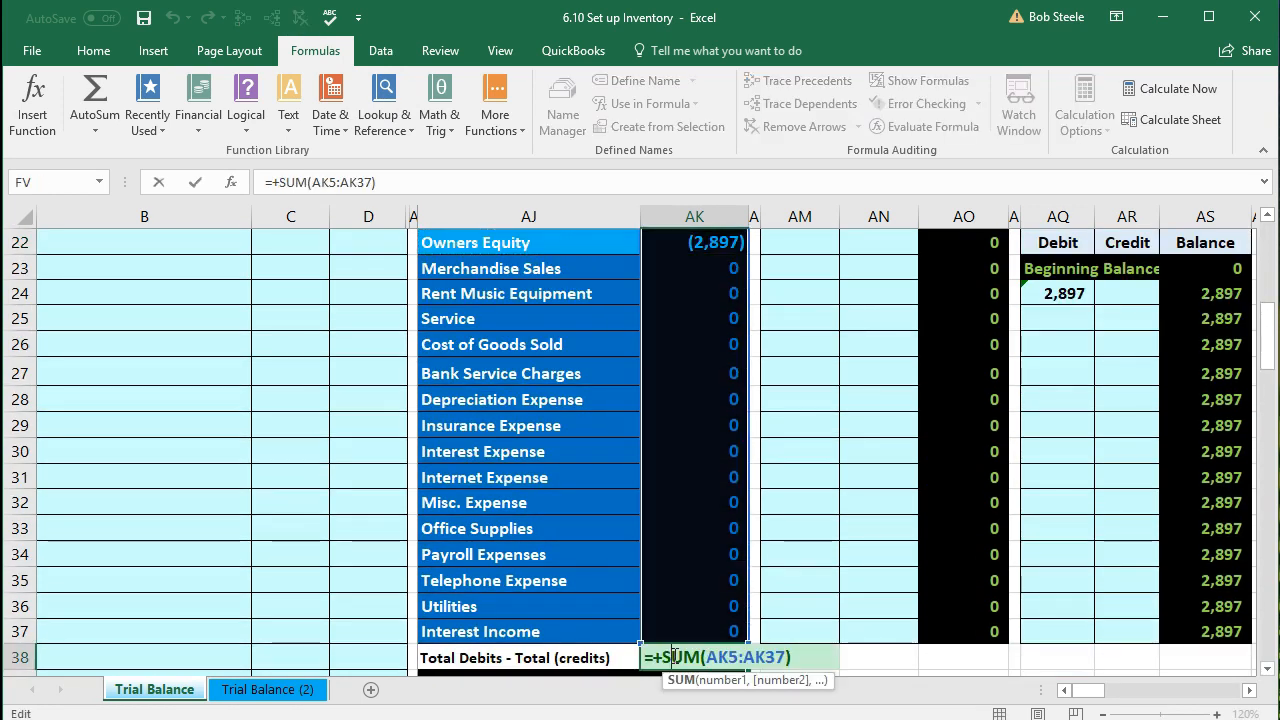
{"action": "key", "text": "Return"}
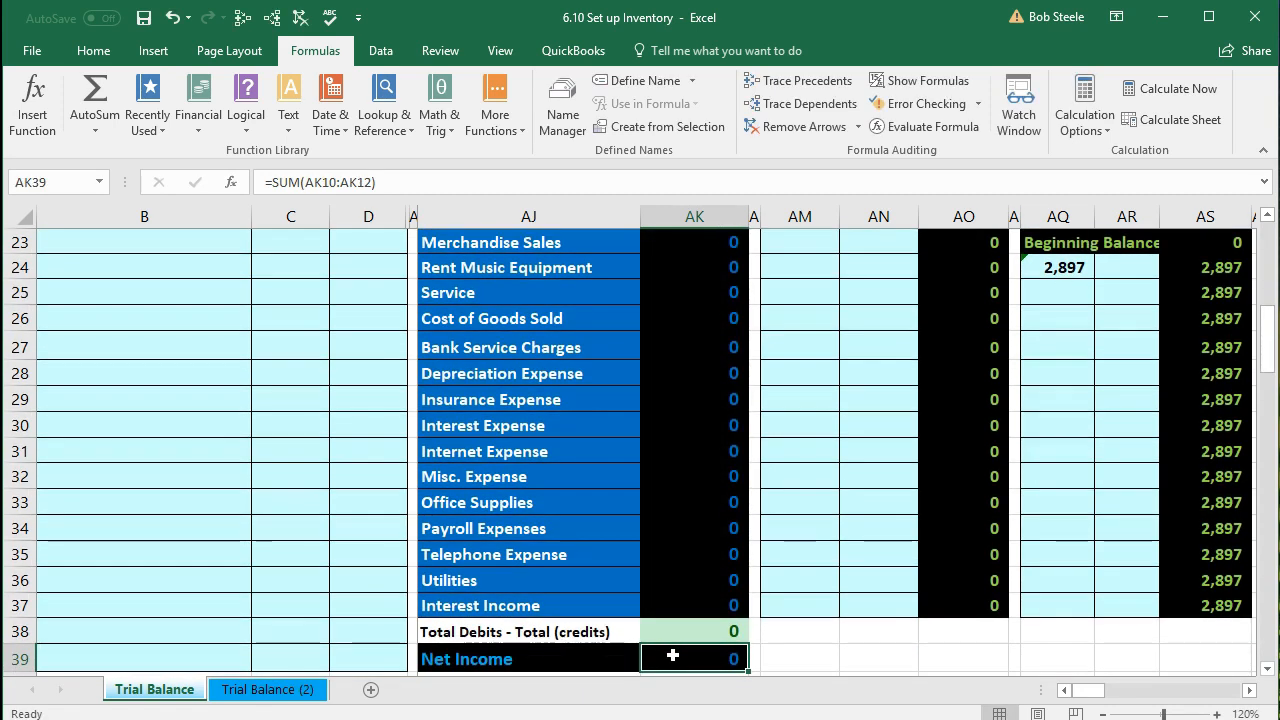
{"action": "scroll", "coordinate": [673, 655], "scroll_direction": "up", "scroll_amount": 6}
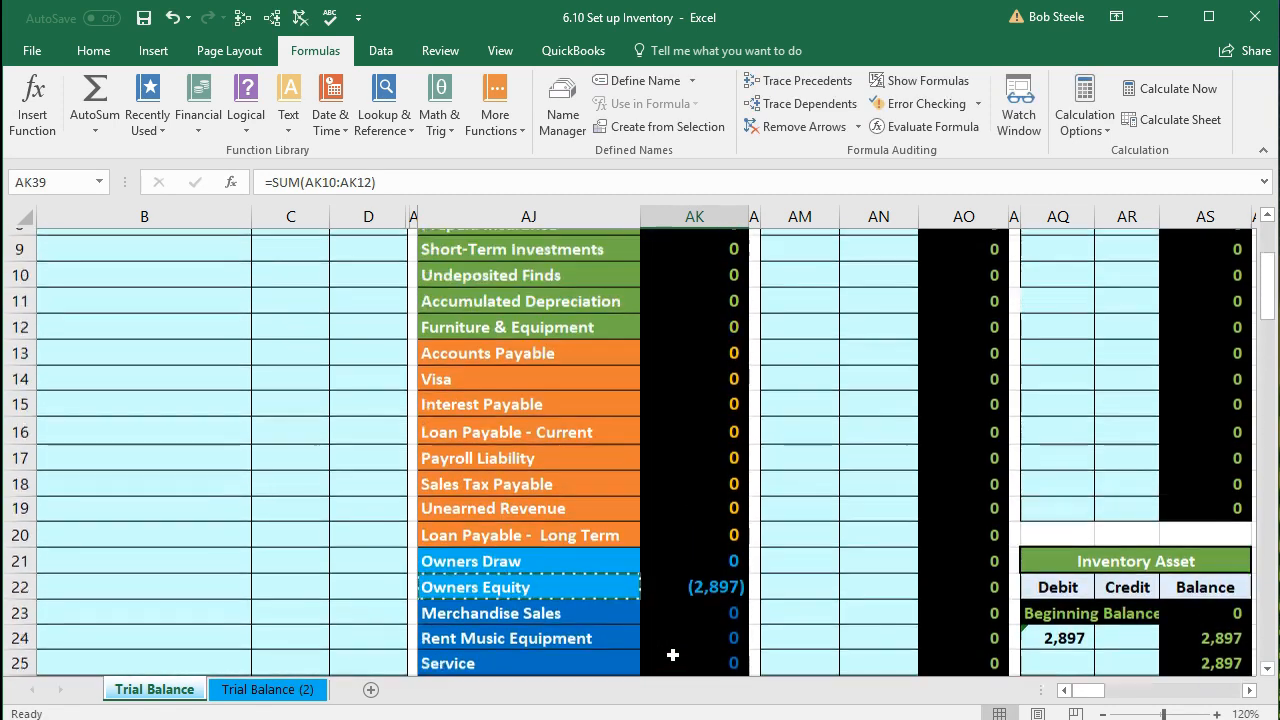
{"action": "scroll", "coordinate": [673, 655], "scroll_direction": "up", "scroll_amount": 2}
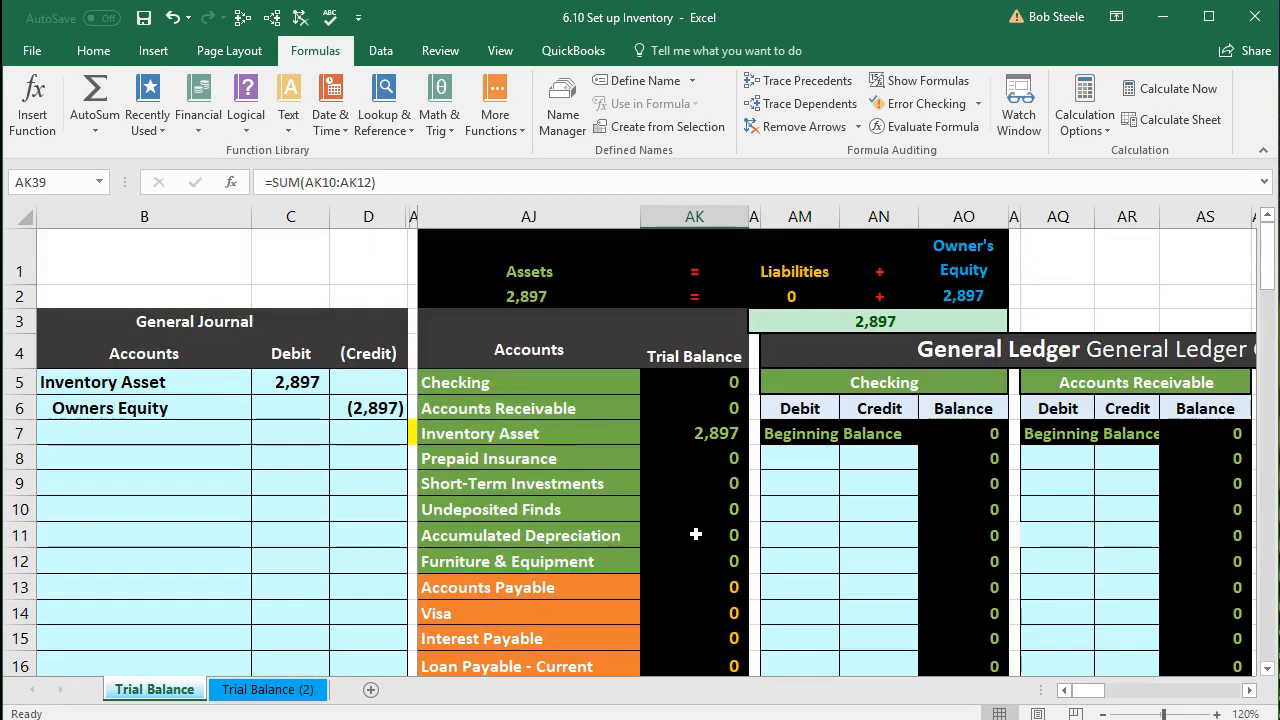
{"action": "scroll", "coordinate": [695, 535], "scroll_direction": "down", "scroll_amount": 2}
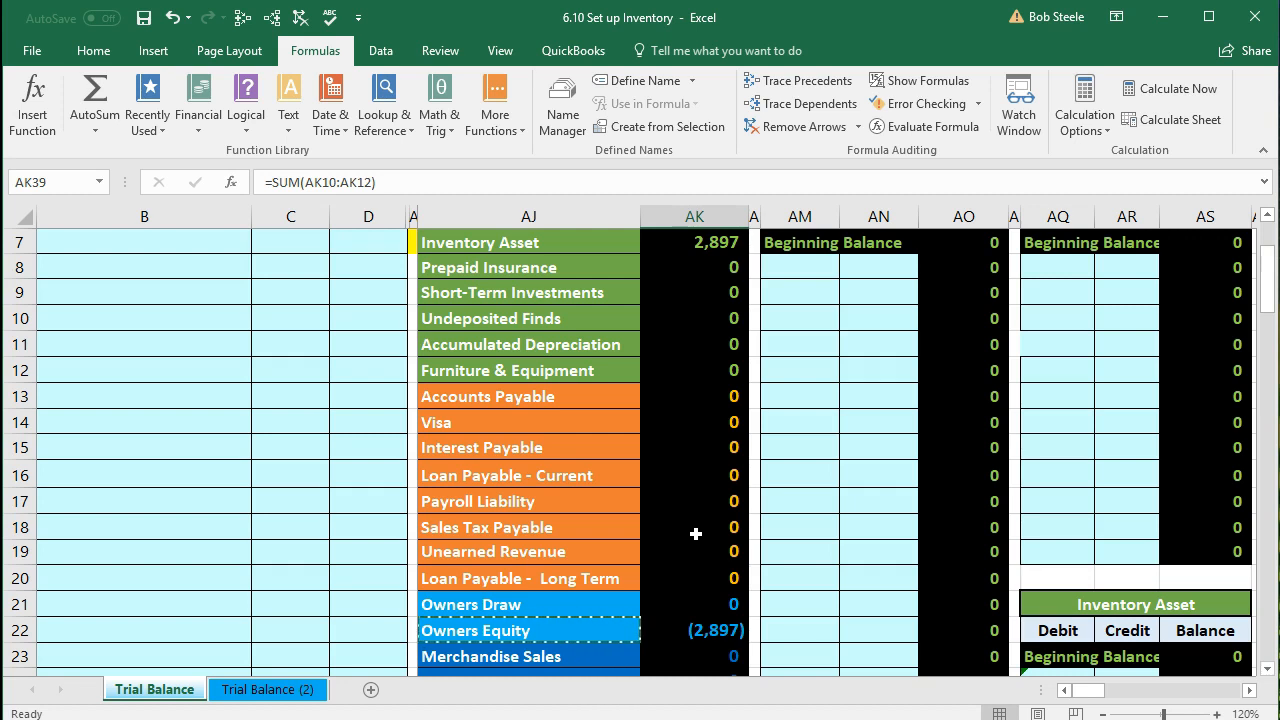
{"action": "scroll", "coordinate": [695, 534], "scroll_direction": "down", "scroll_amount": 6}
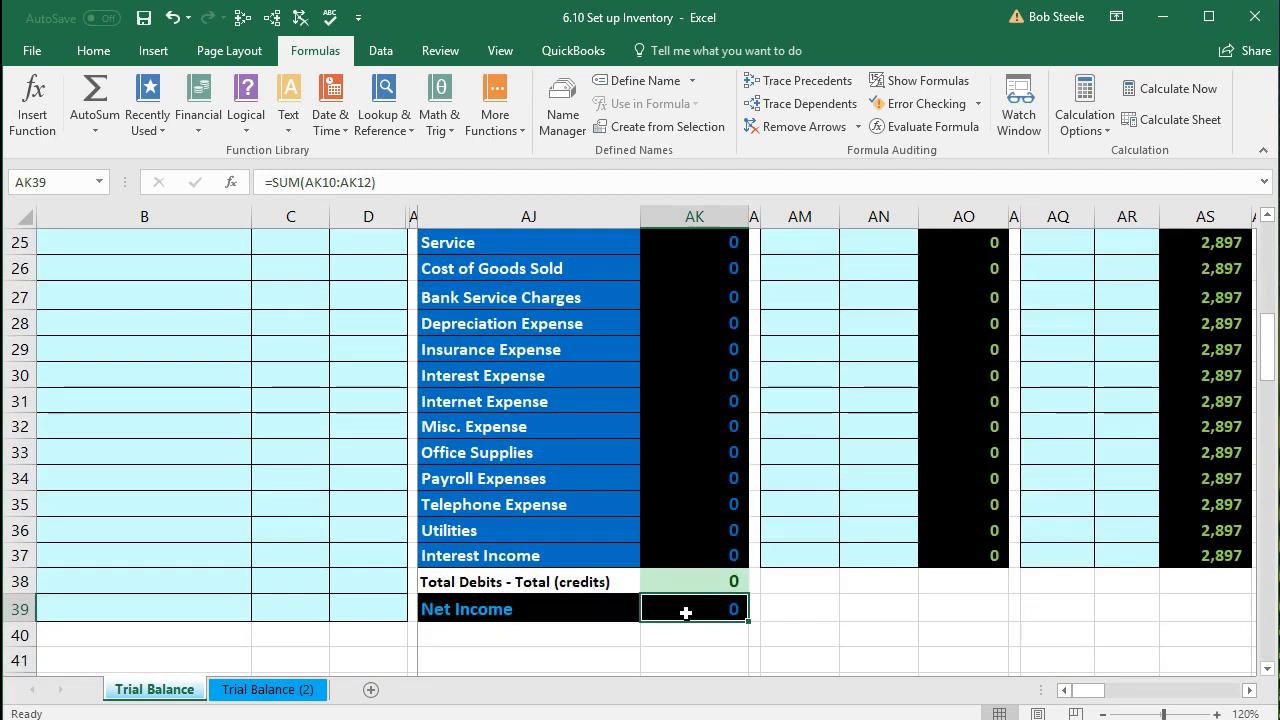
{"action": "scroll", "coordinate": [686, 612], "scroll_direction": "up", "scroll_amount": 8}
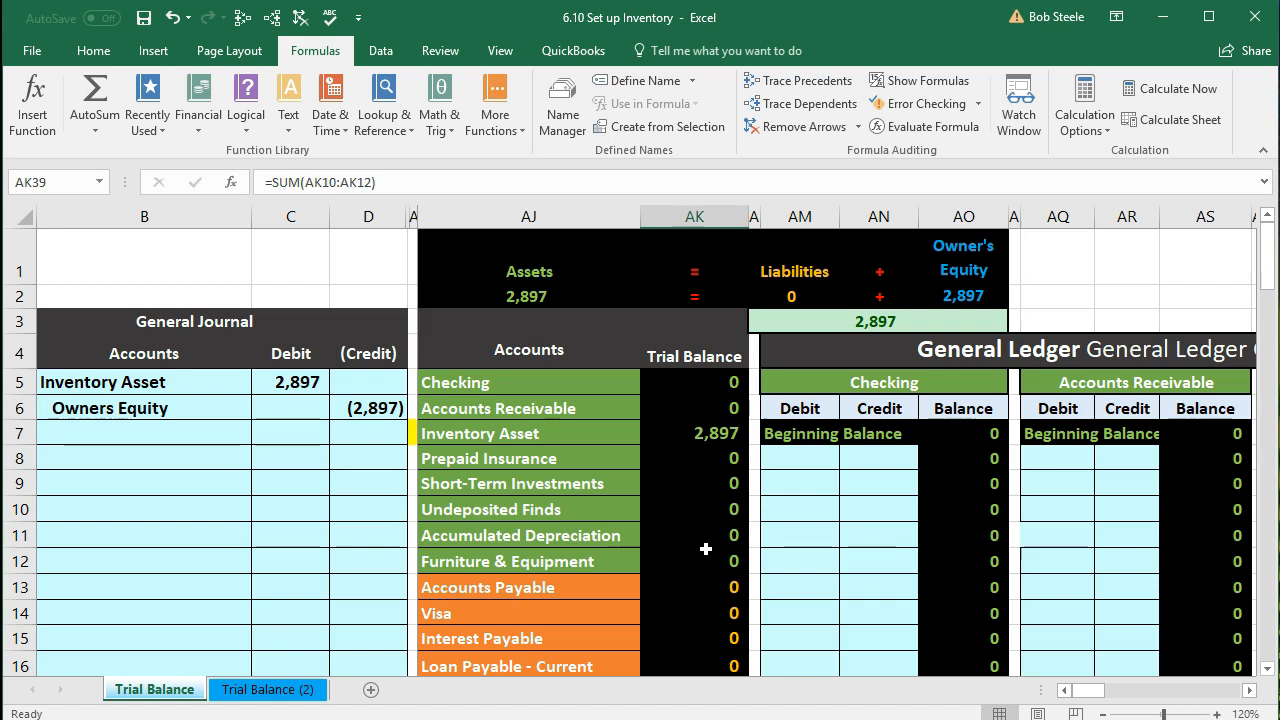
Step: Trace precedents and dependents of the Inventory Asset trial balance amount in AK7
{"action": "left_click", "coordinate": [697, 435]}
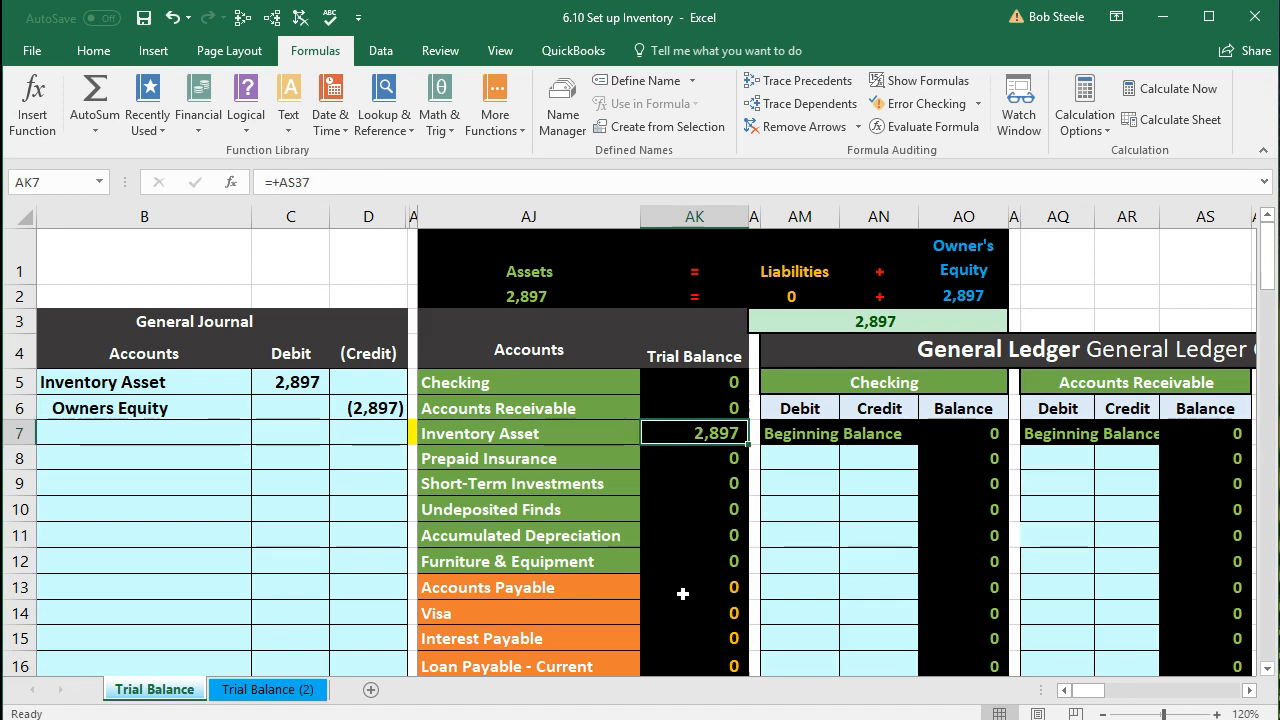
{"action": "left_click", "coordinate": [242, 17]}
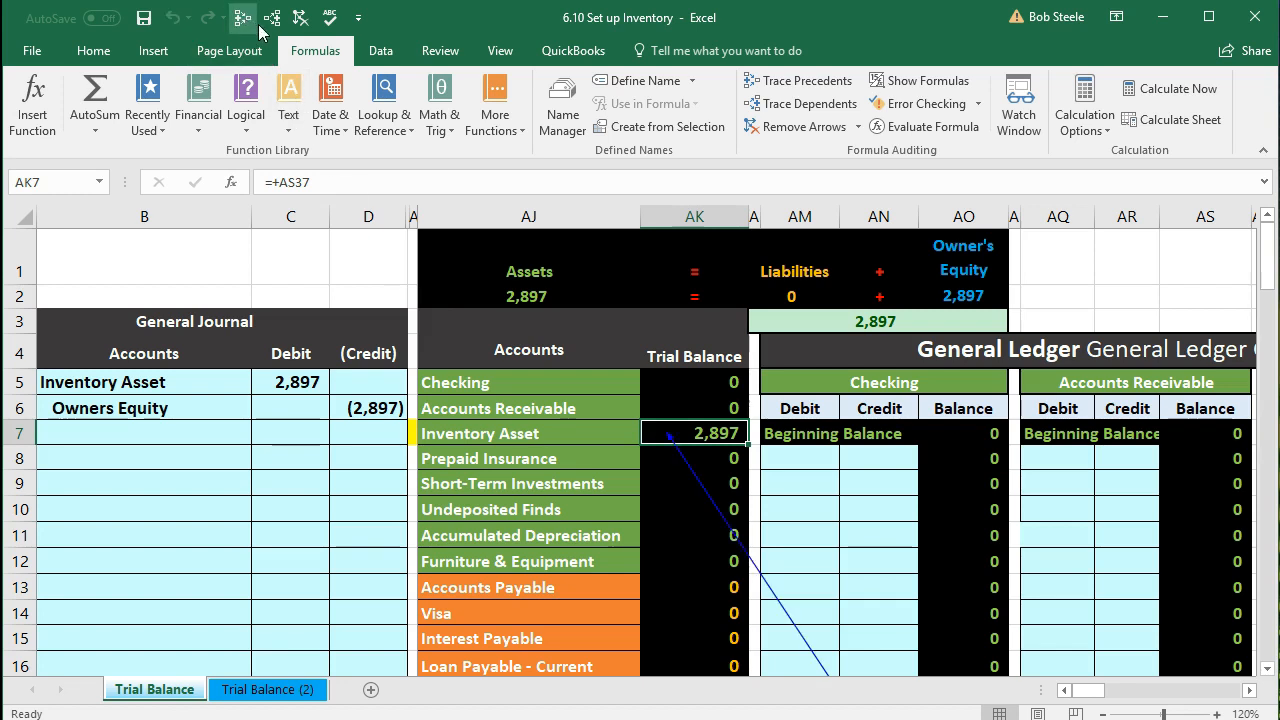
{"action": "left_click", "coordinate": [301, 18]}
{"action": "left_click", "coordinate": [272, 18]}
{"action": "scroll", "coordinate": [592, 468], "scroll_direction": "down", "scroll_amount": 3}
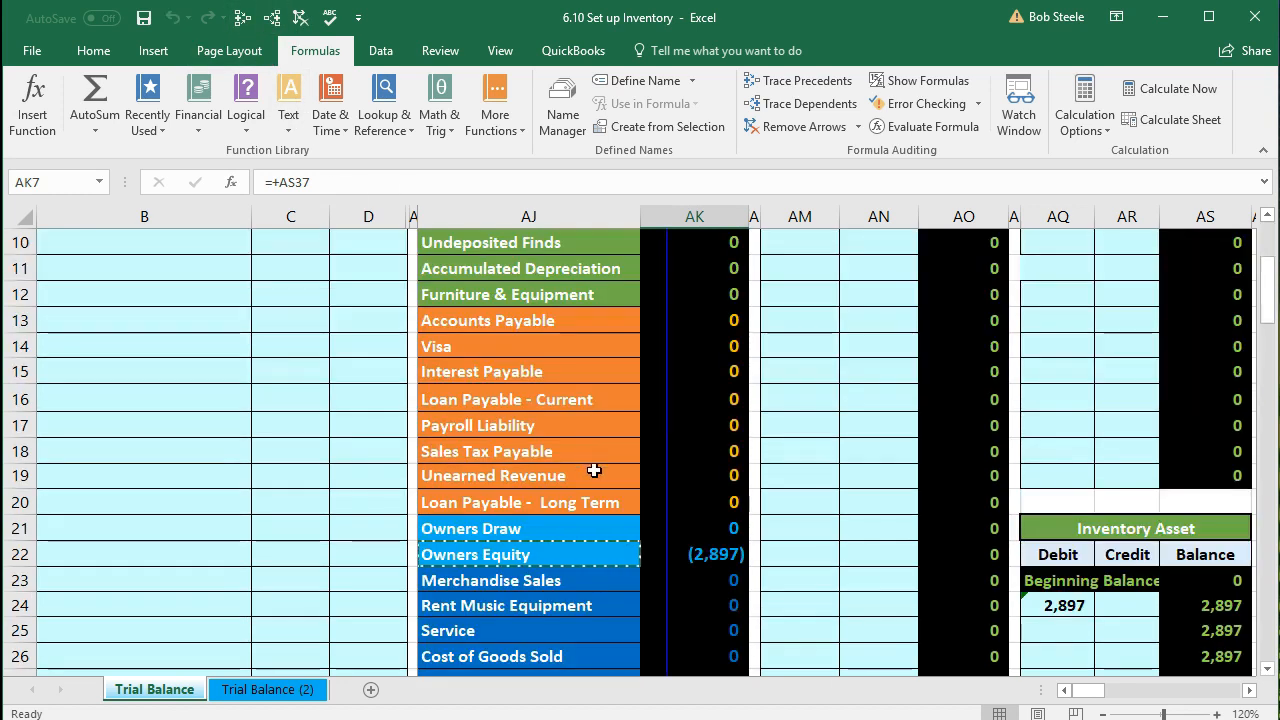
{"action": "scroll", "coordinate": [594, 470], "scroll_direction": "down", "scroll_amount": 2}
Step: Trace dependents of the Owners Equity amount in AK22 and follow its arrows to the Balance Sheet
{"action": "left_click", "coordinate": [728, 398]}
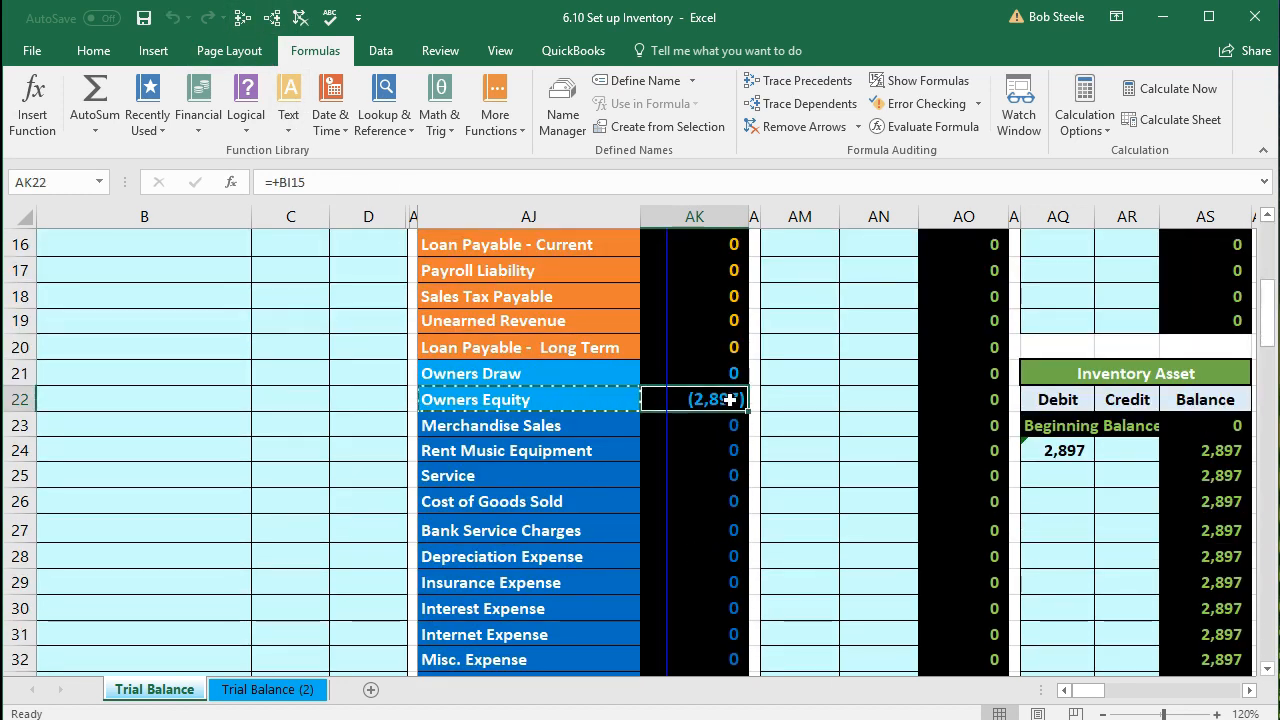
{"action": "left_click", "coordinate": [273, 19]}
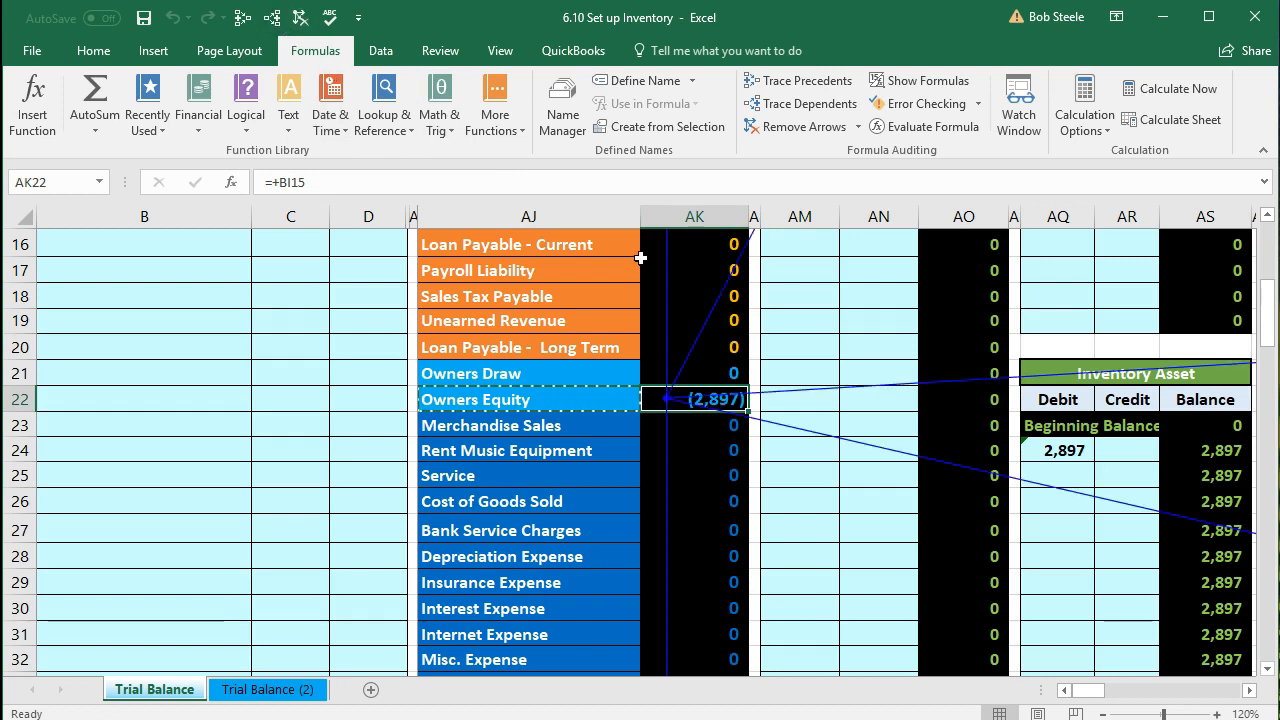
{"action": "key", "text": "Right"}
{"action": "key", "text": "Right"}
{"action": "key", "text": "Right"}
{"action": "key", "text": "Right"}
{"action": "key", "text": "Right"}
{"action": "key", "text": "Right"}
{"action": "key", "text": "Right"}
{"action": "key", "text": "Right"}
{"action": "key", "text": "Right"}
{"action": "key", "text": "Right"}
{"action": "key", "text": "Right"}
{"action": "key", "text": "Right"}
{"action": "key", "text": "Right"}
{"action": "key", "text": "Right"}
{"action": "key", "text": "Right"}
{"action": "key", "text": "Right"}
{"action": "key", "text": "Right"}
{"action": "key", "text": "Right"}
{"action": "key", "text": "Right"}
{"action": "key", "text": "Right"}
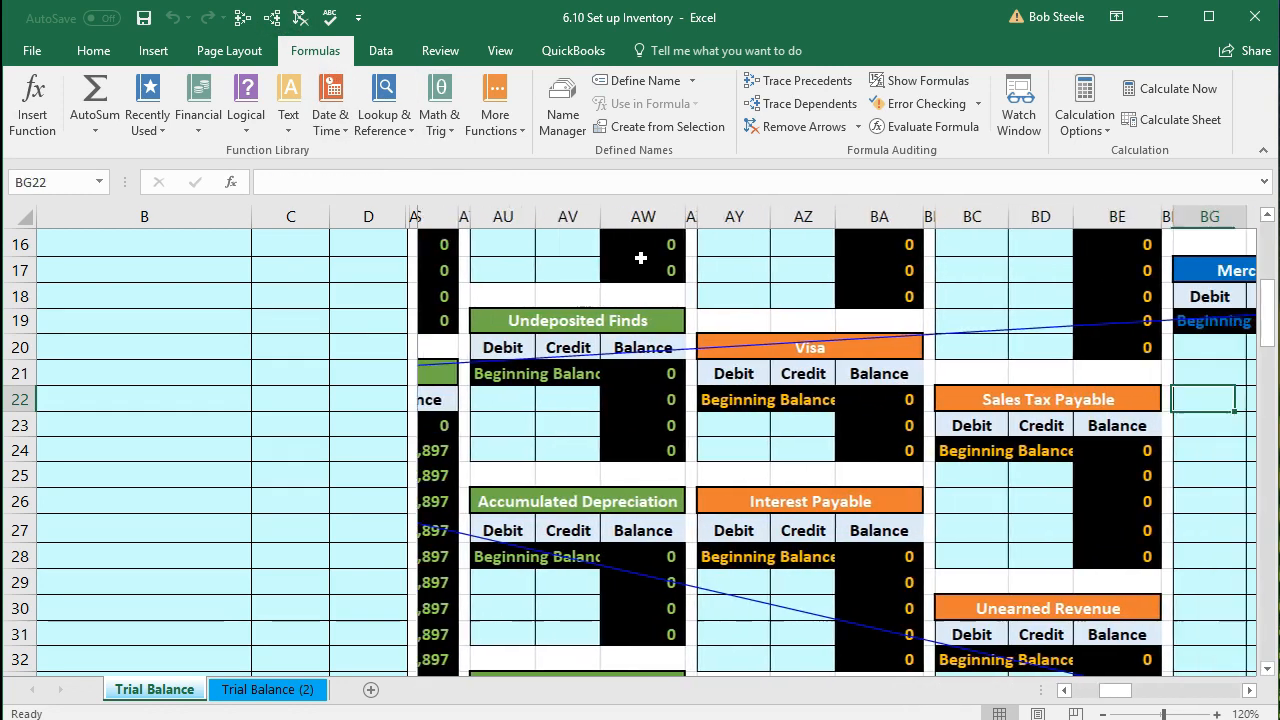
{"action": "key", "text": "Right"}
{"action": "key", "text": "Right"}
{"action": "key", "text": "Right"}
{"action": "key", "text": "Right"}
{"action": "key", "text": "Right"}
{"action": "key", "text": "Right"}
{"action": "key", "text": "Right"}
{"action": "key", "text": "Right"}
{"action": "key", "text": "Right"}
{"action": "key", "text": "Right"}
{"action": "key", "text": "Right"}
{"action": "key", "text": "Right"}
{"action": "key", "text": "Right"}
{"action": "key", "text": "Right"}
{"action": "key", "text": "Right"}
{"action": "key", "text": "Right"}
{"action": "key", "text": "Right"}
{"action": "key", "text": "Right"}
{"action": "key", "text": "Right"}
{"action": "key", "text": "Right"}
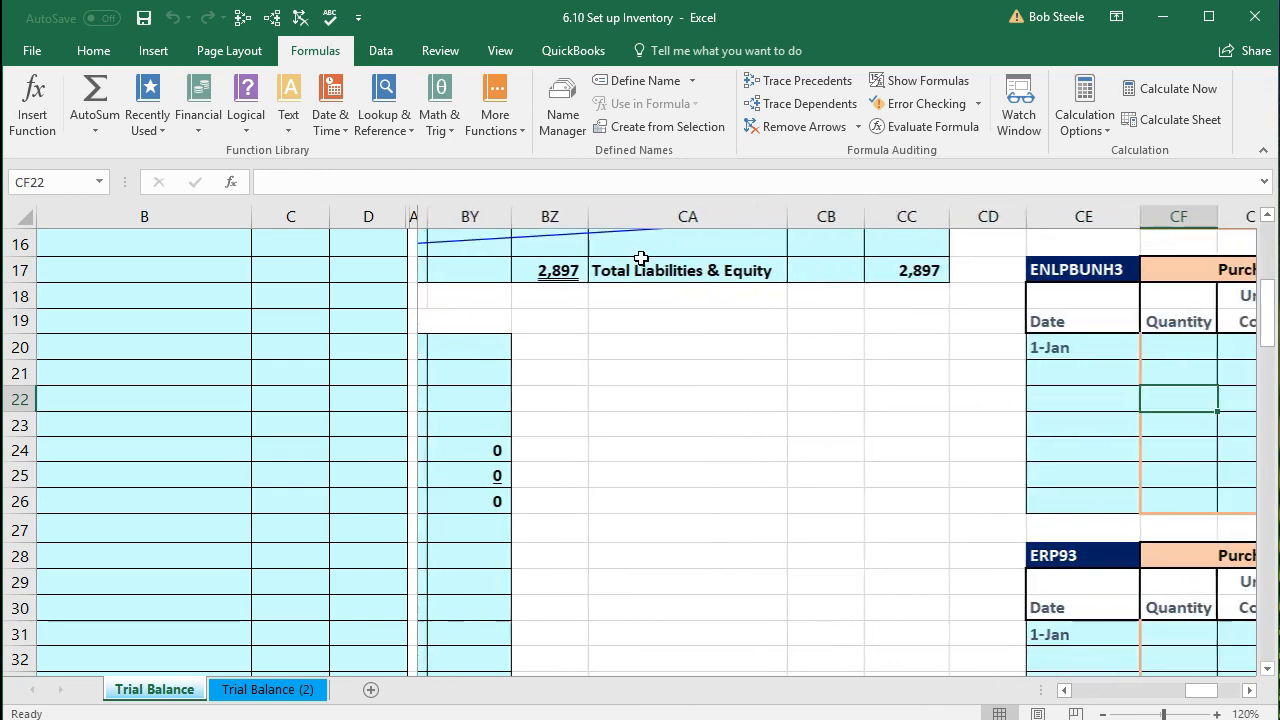
{"action": "key", "text": "Right"}
{"action": "key", "text": "Left"}
{"action": "key", "text": "Left"}
{"action": "key", "text": "Left"}
{"action": "key", "text": "Left"}
{"action": "key", "text": "Left"}
{"action": "key", "text": "Left"}
{"action": "key", "text": "Left"}
{"action": "key", "text": "Left"}
{"action": "key", "text": "Left"}
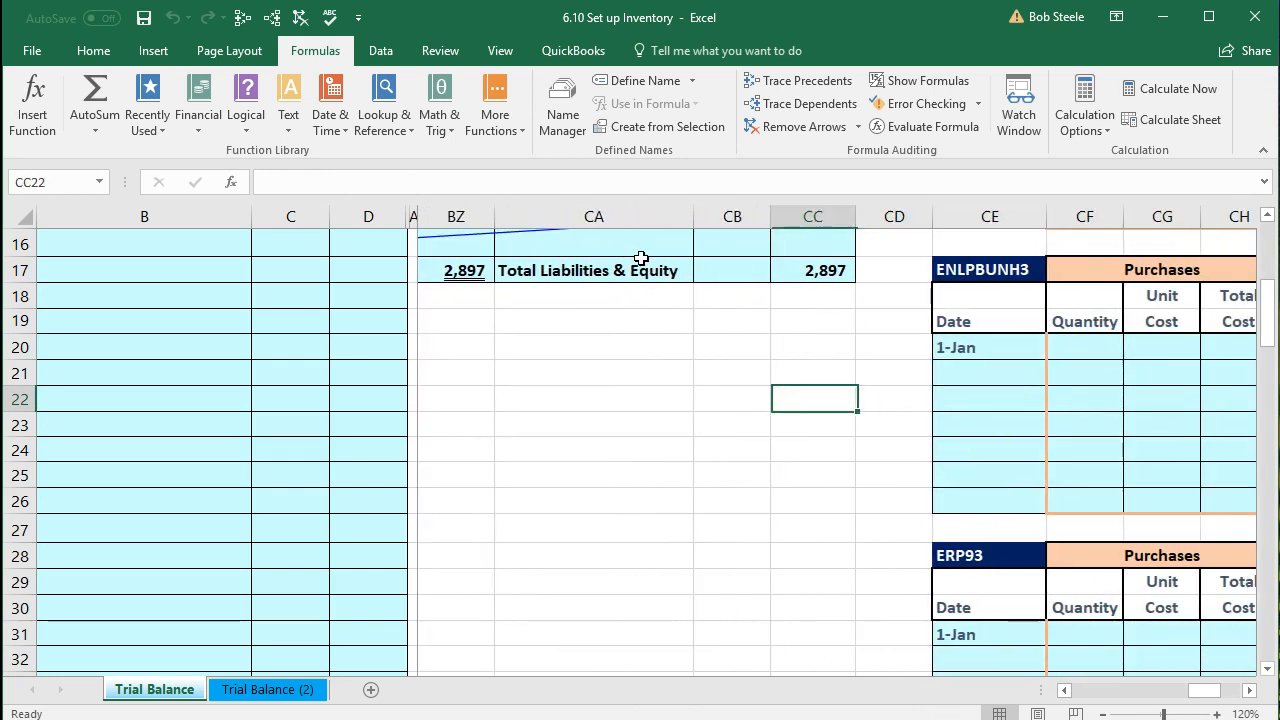
{"action": "key", "text": "Left"}
{"action": "key", "text": "Left"}
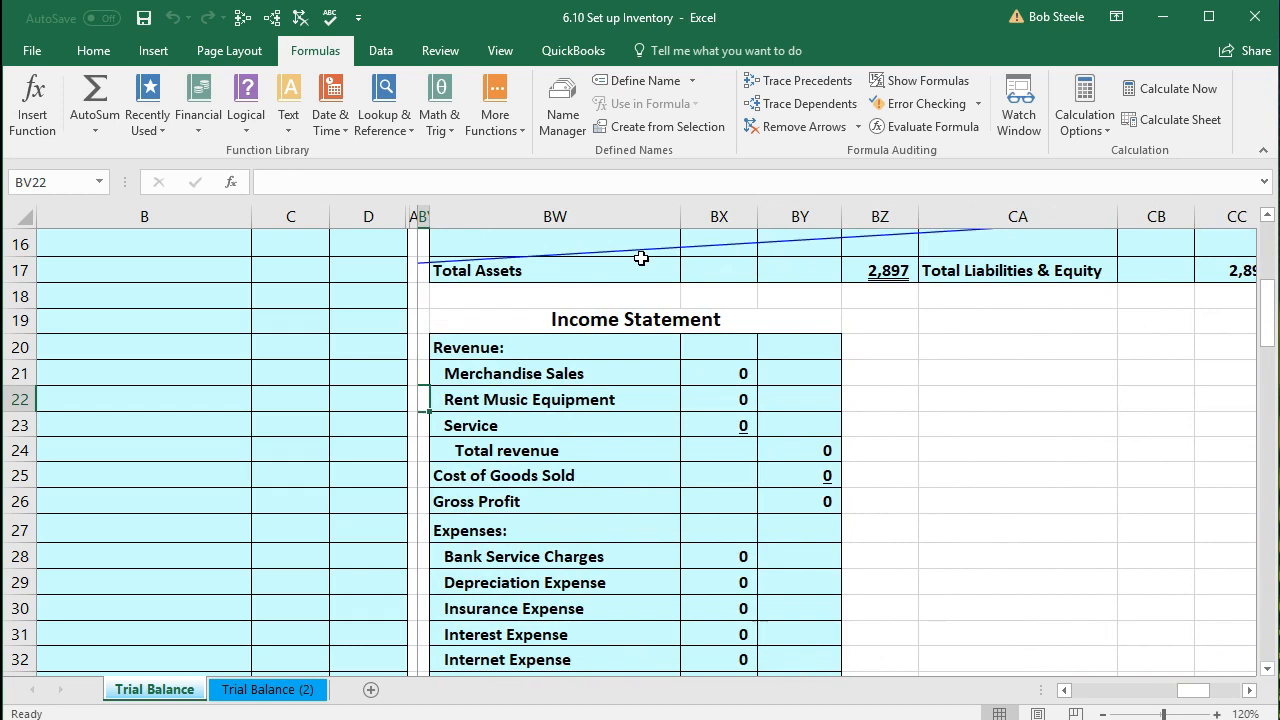
{"action": "scroll", "coordinate": [744, 368], "scroll_direction": "up", "scroll_amount": 5}
Step: Check the balance sheet's Inventory, Owner's Equity and 2,897 Total Assets formulas
{"action": "left_click", "coordinate": [720, 410]}
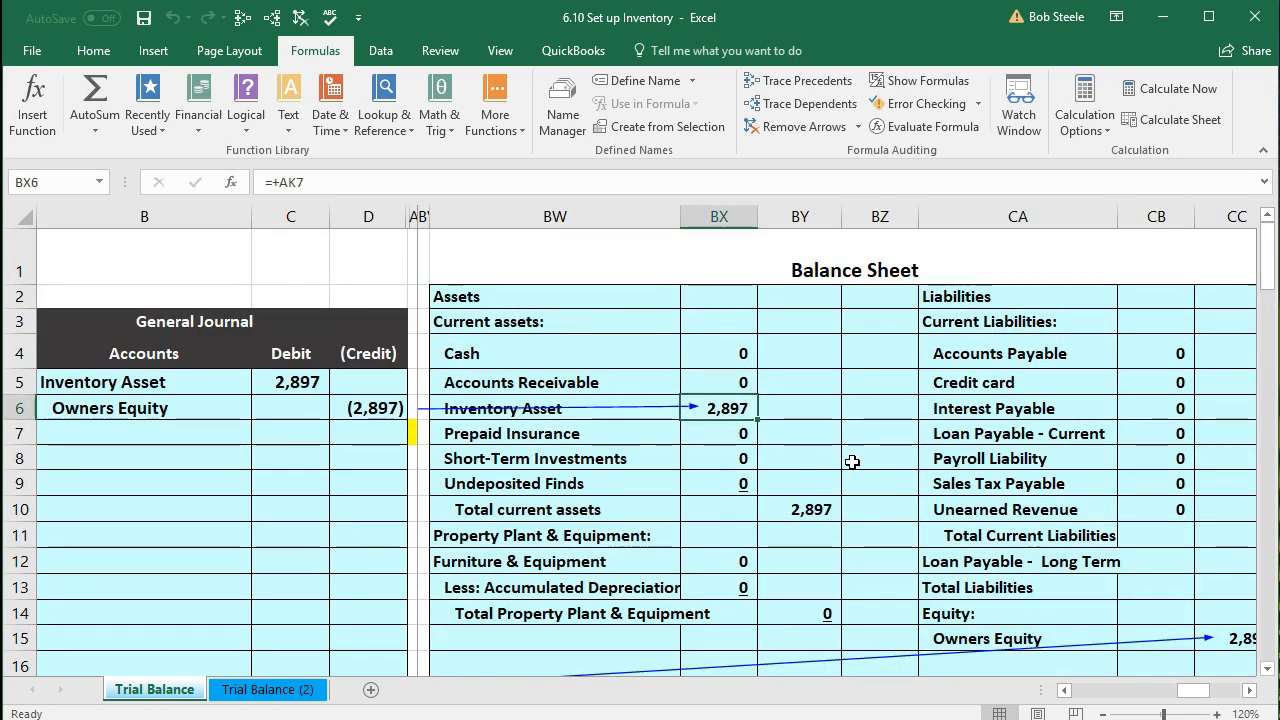
{"action": "scroll", "coordinate": [852, 461], "scroll_direction": "down", "scroll_amount": 1}
{"action": "left_click", "coordinate": [888, 586]}
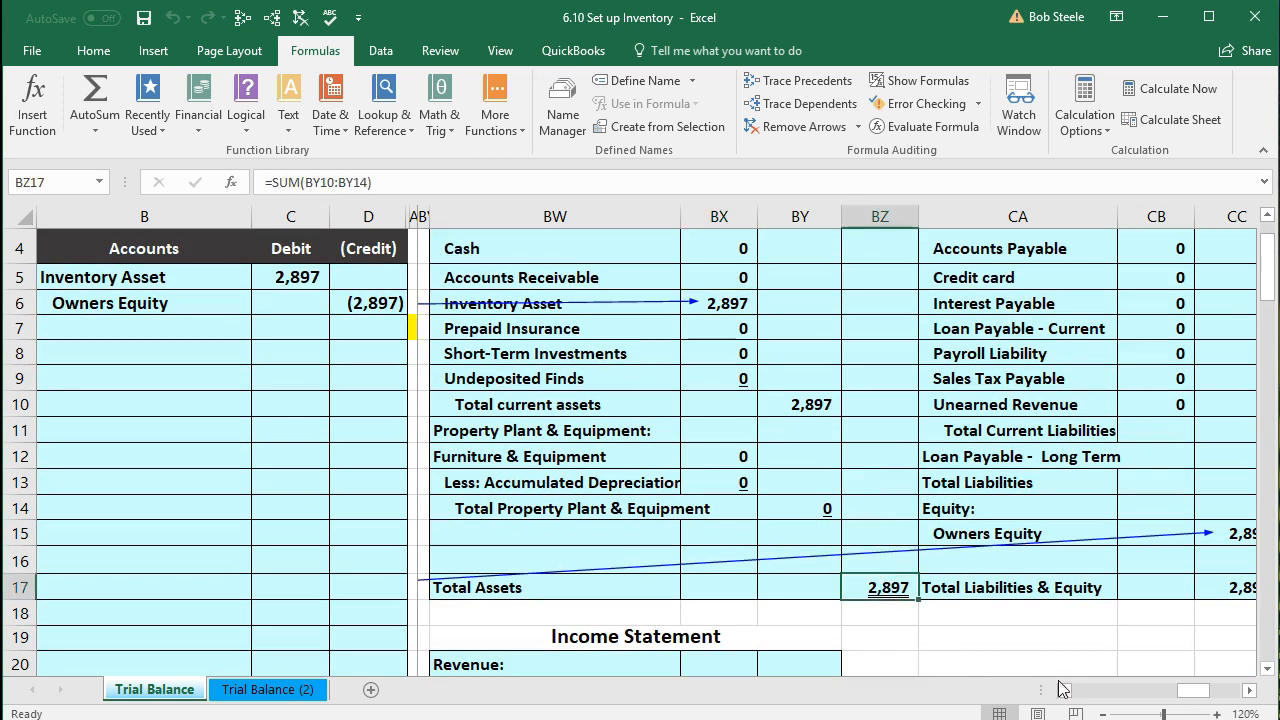
{"action": "left_click", "coordinate": [1249, 690]}
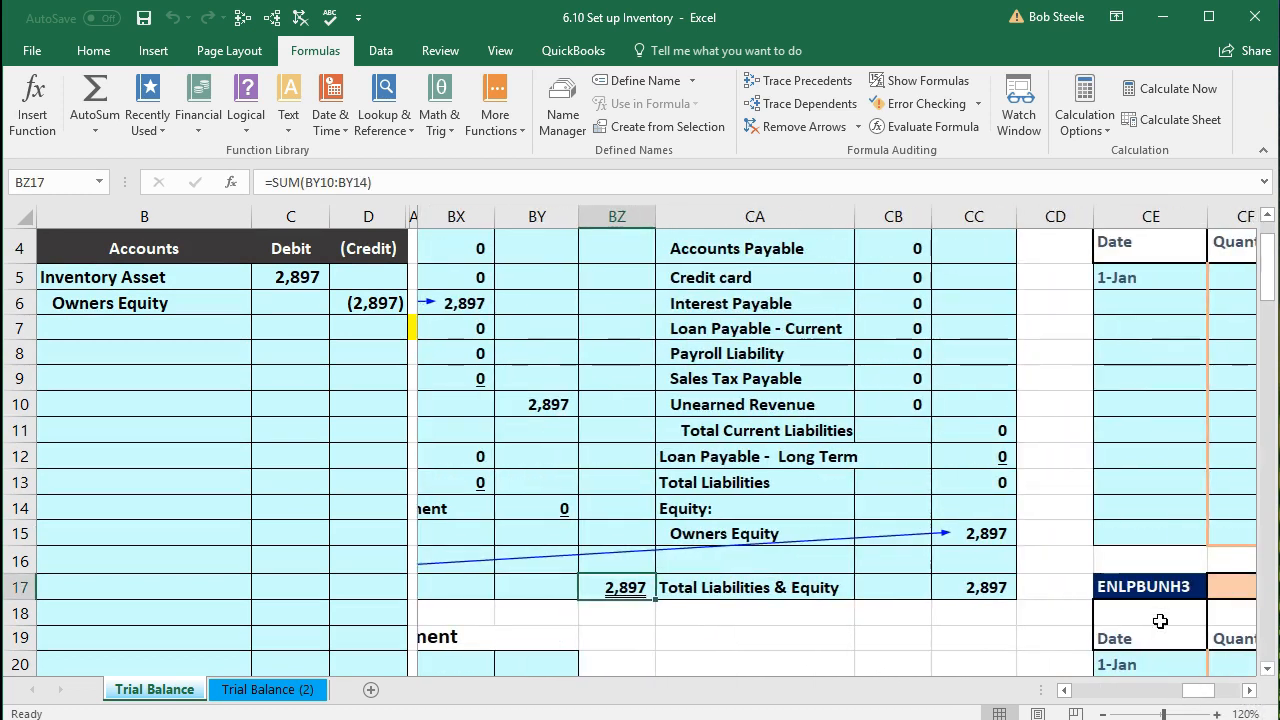
{"action": "left_click", "coordinate": [986, 533]}
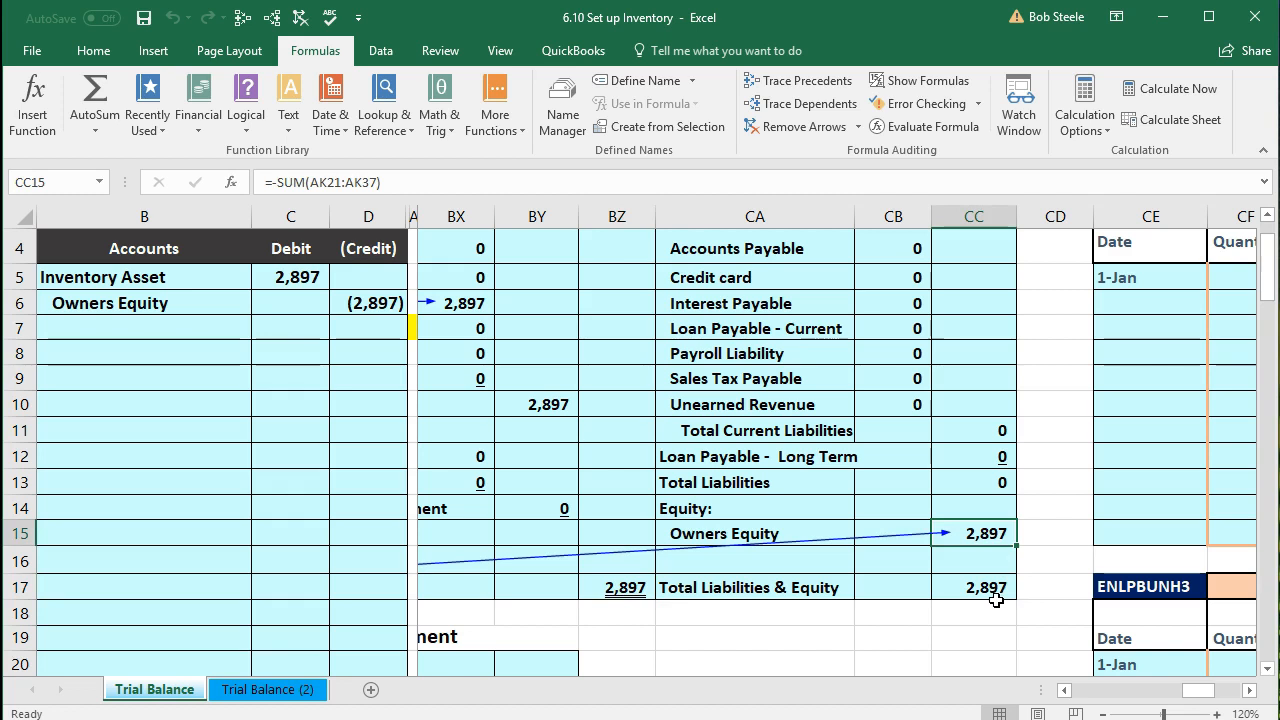
{"action": "left_click", "coordinate": [624, 590]}
Step: Apply a double underline to the 2,897 Total Liabilities & Equity total in CC17
{"action": "left_click", "coordinate": [958, 587]}
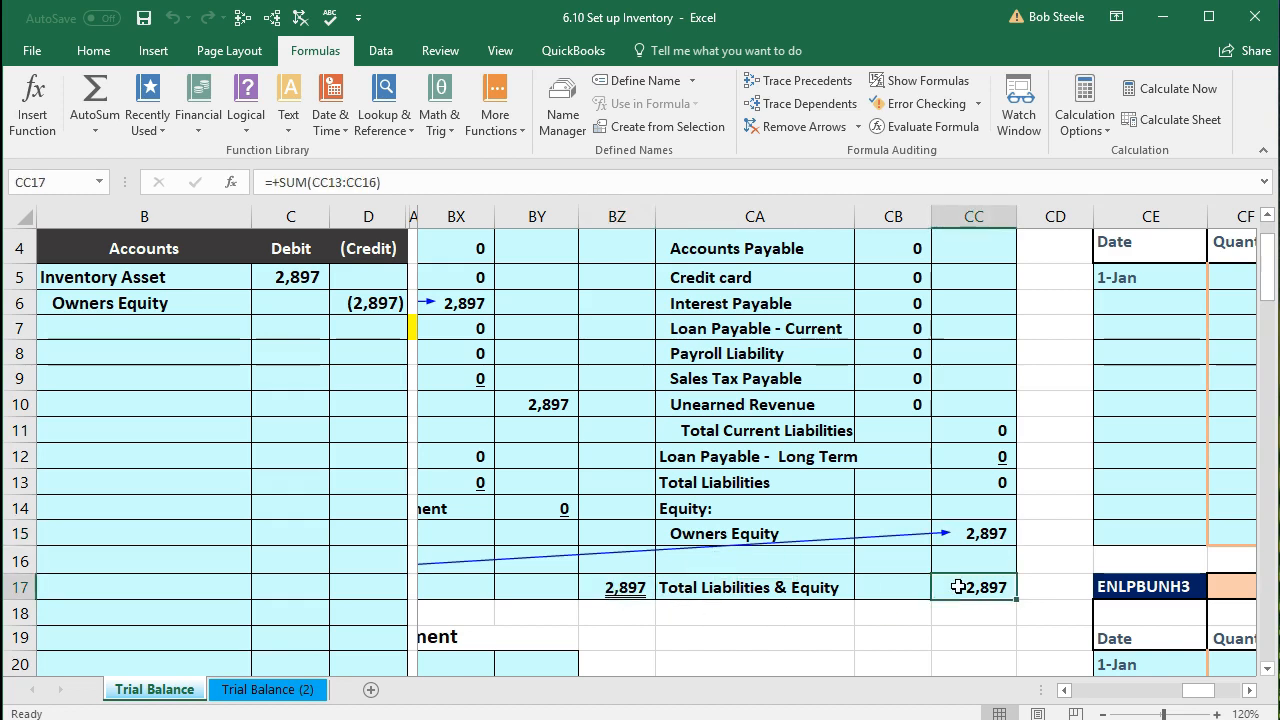
{"action": "left_click", "coordinate": [93, 51]}
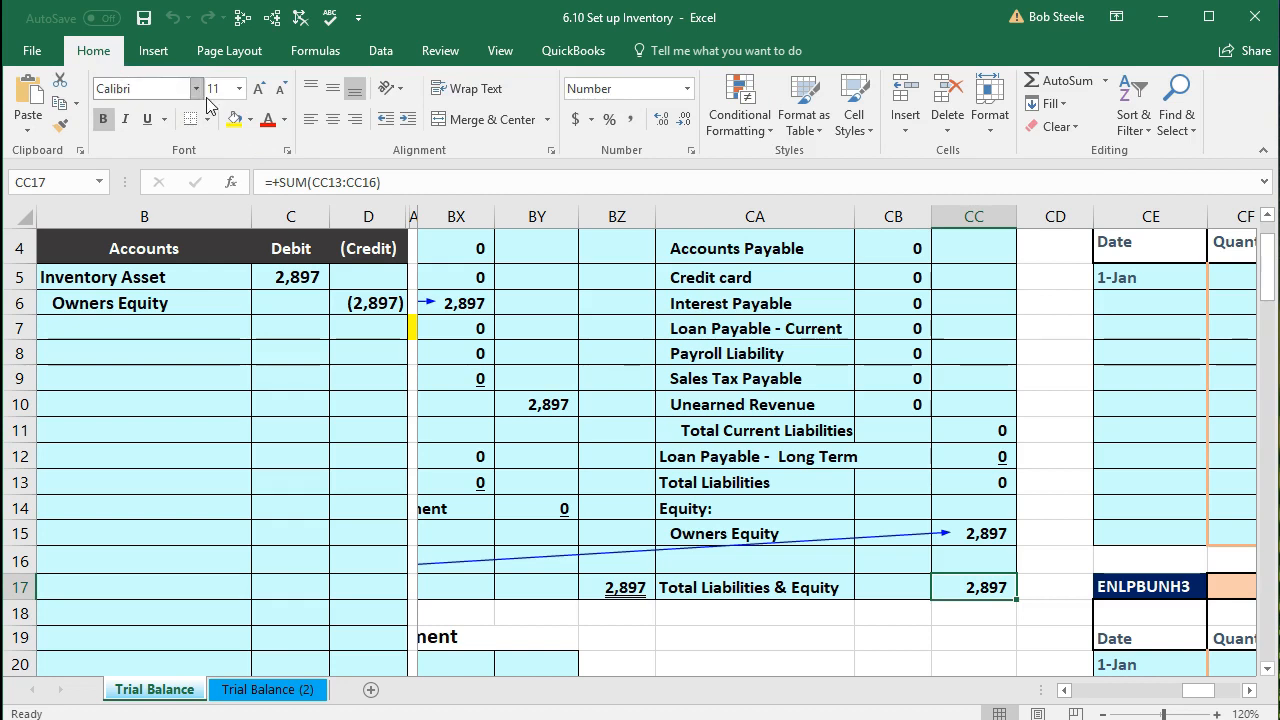
{"action": "left_click", "coordinate": [164, 119]}
{"action": "left_click", "coordinate": [205, 166]}
Step: Compare the new double underline against the Total Assets underline
{"action": "left_click", "coordinate": [736, 592]}
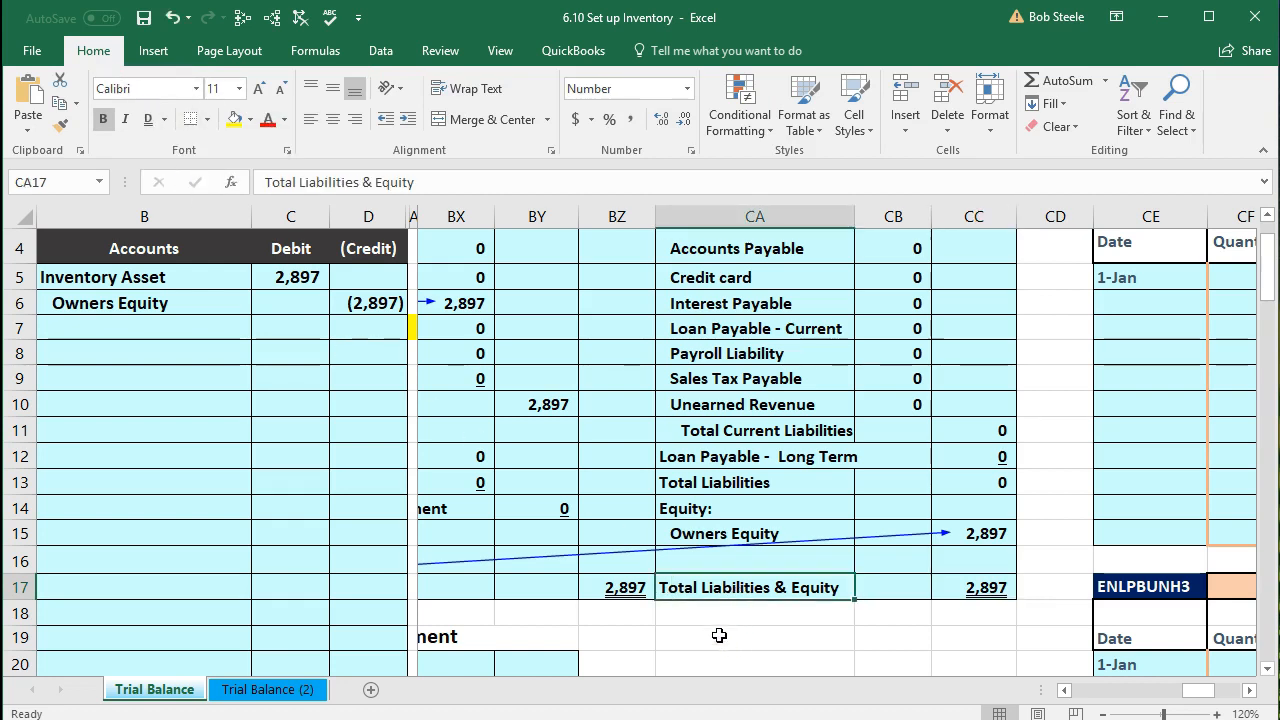
{"action": "left_click", "coordinate": [618, 592]}
{"action": "left_click", "coordinate": [962, 586]}
{"action": "scroll", "coordinate": [1037, 669], "scroll_direction": "down", "scroll_amount": 1}
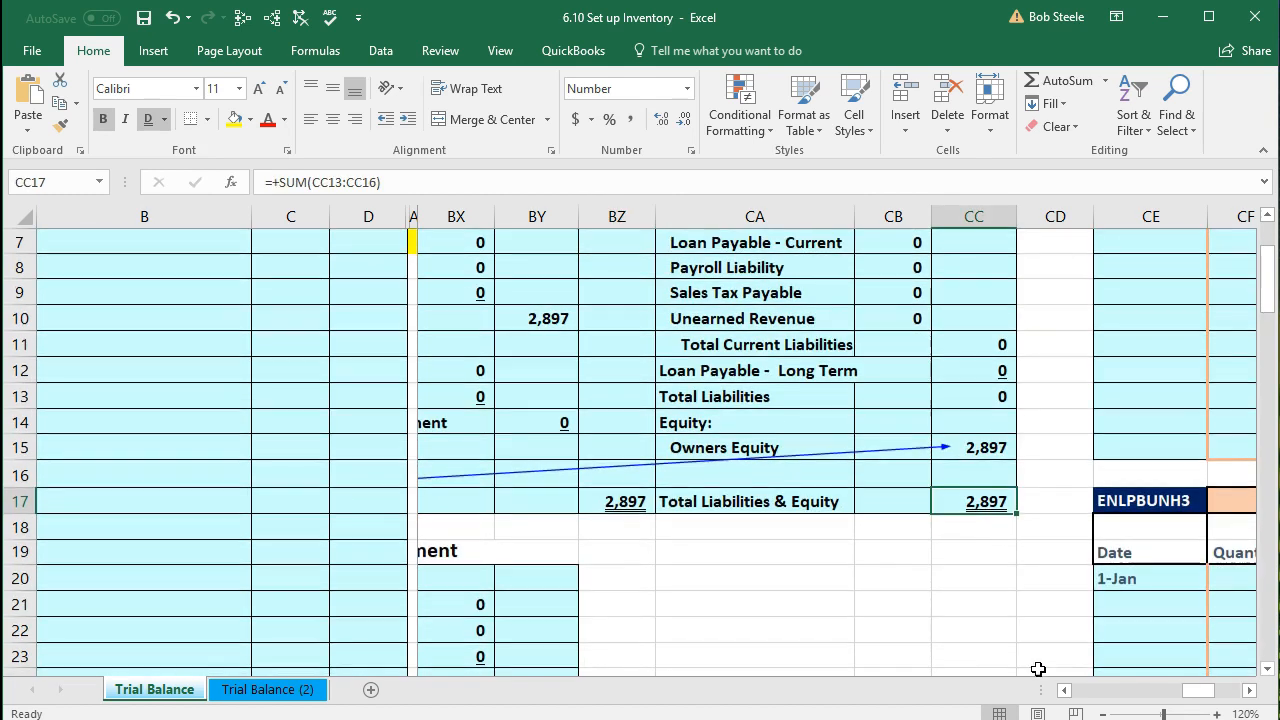
{"action": "left_click", "coordinate": [1064, 689]}
{"action": "left_click", "coordinate": [1064, 689]}
{"action": "left_click", "coordinate": [1064, 689]}
{"action": "scroll", "coordinate": [999, 623], "scroll_direction": "down", "scroll_amount": 1}
{"action": "scroll", "coordinate": [999, 623], "scroll_direction": "down", "scroll_amount": 5}
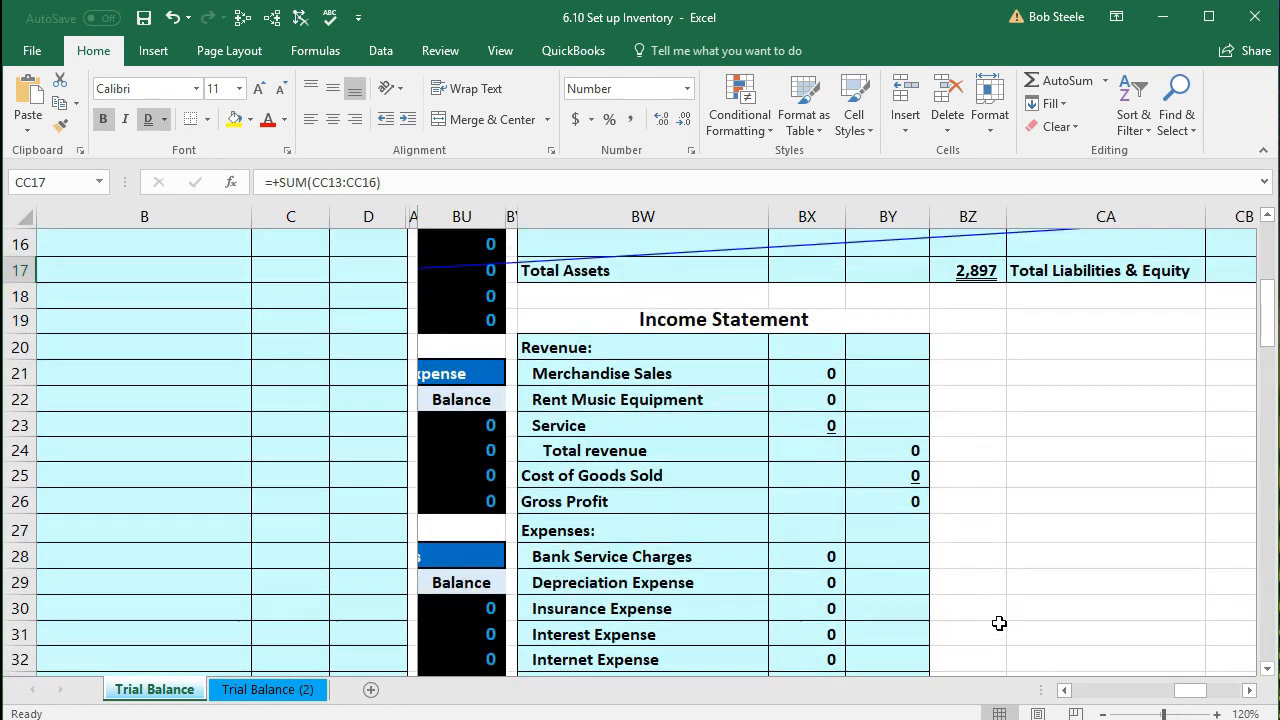
Step: Double-underline the Ending Owner's Equity total in BY73
{"action": "scroll", "coordinate": [999, 623], "scroll_direction": "down", "scroll_amount": 4}
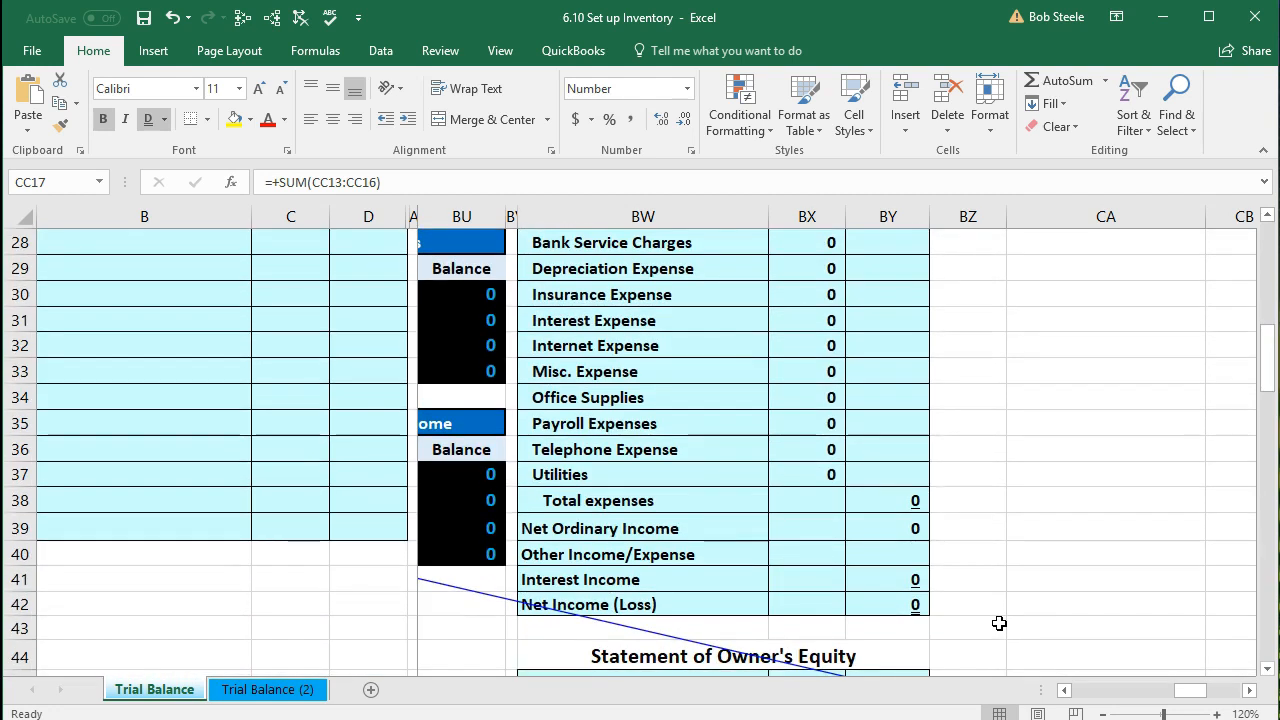
{"action": "left_click", "coordinate": [916, 572]}
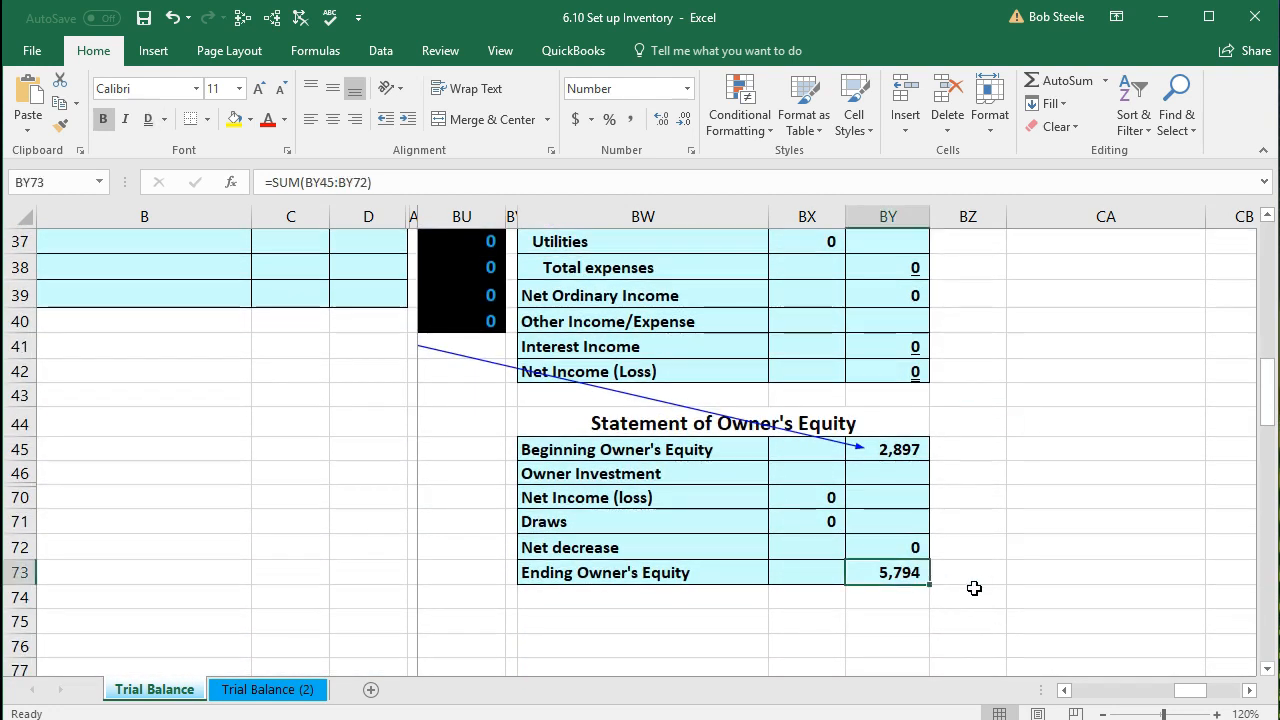
{"action": "left_click", "coordinate": [148, 121]}
{"action": "left_click", "coordinate": [813, 591]}
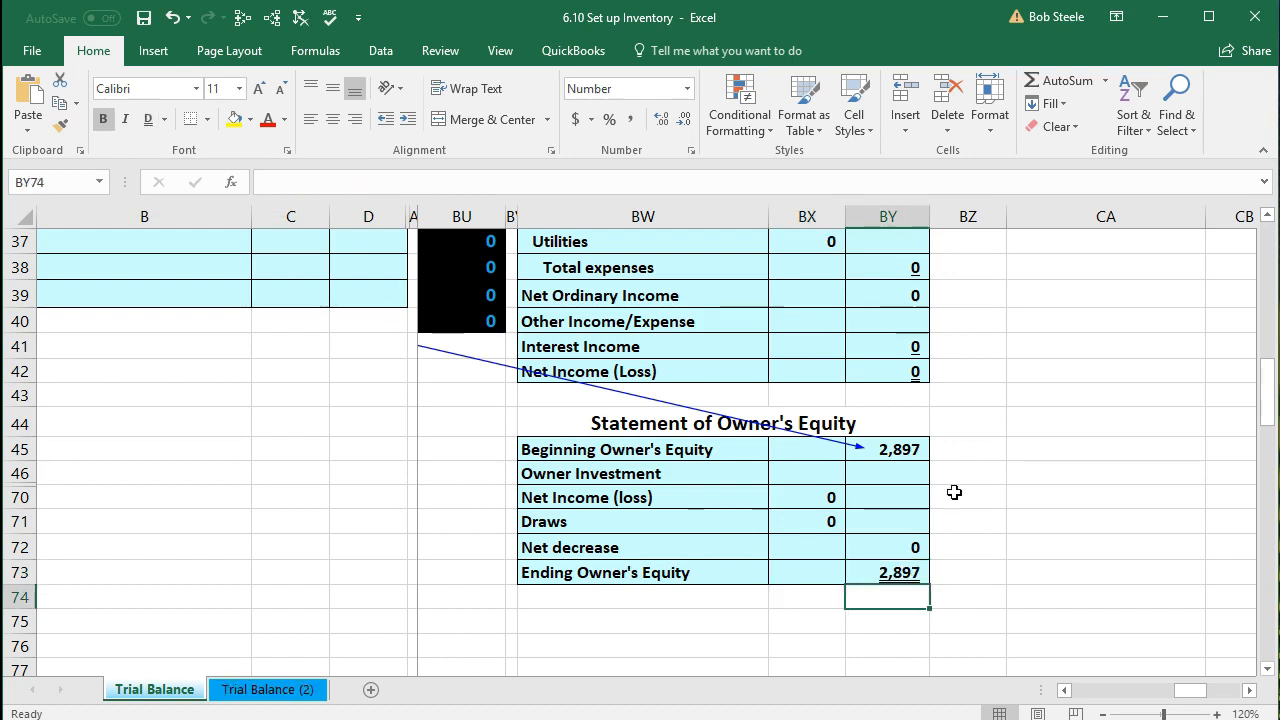
Step: Verify Beginning Owner's Equity 2,897 and the corrected =BY45+BY72 Ending Owner's Equity formula
{"action": "left_click", "coordinate": [905, 452]}
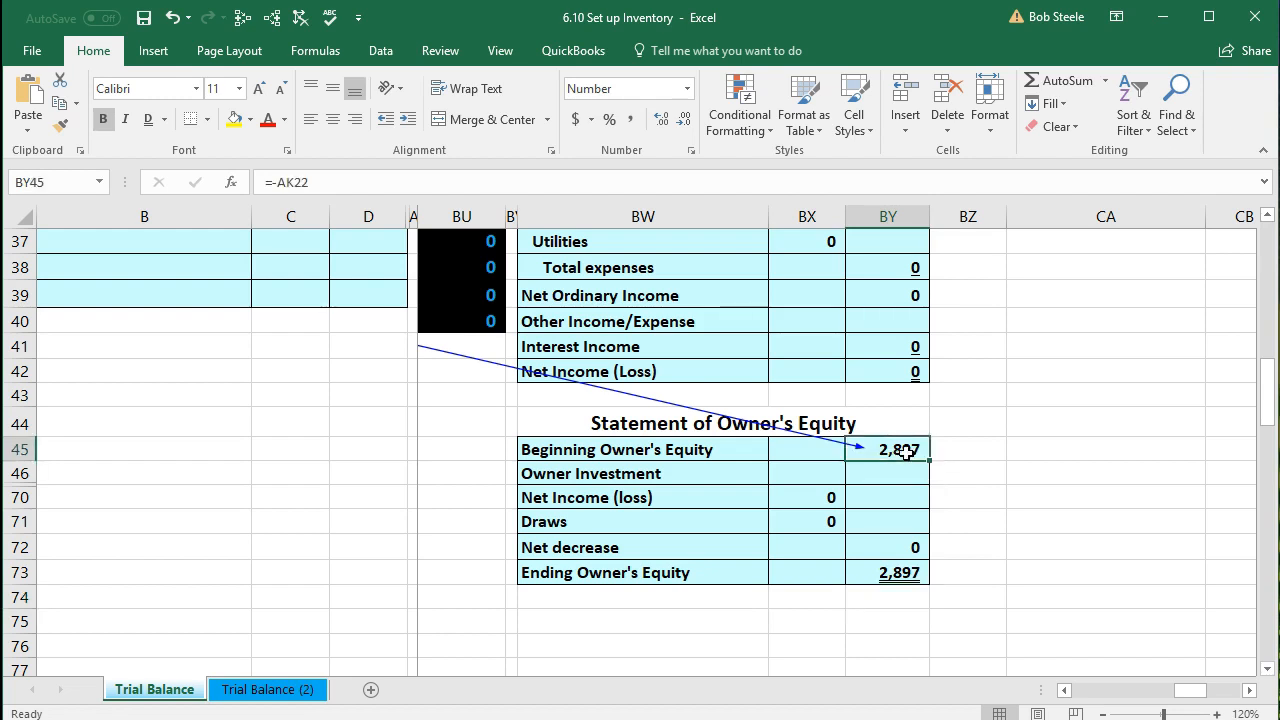
{"action": "left_click", "coordinate": [895, 592]}
{"action": "left_click", "coordinate": [900, 572]}
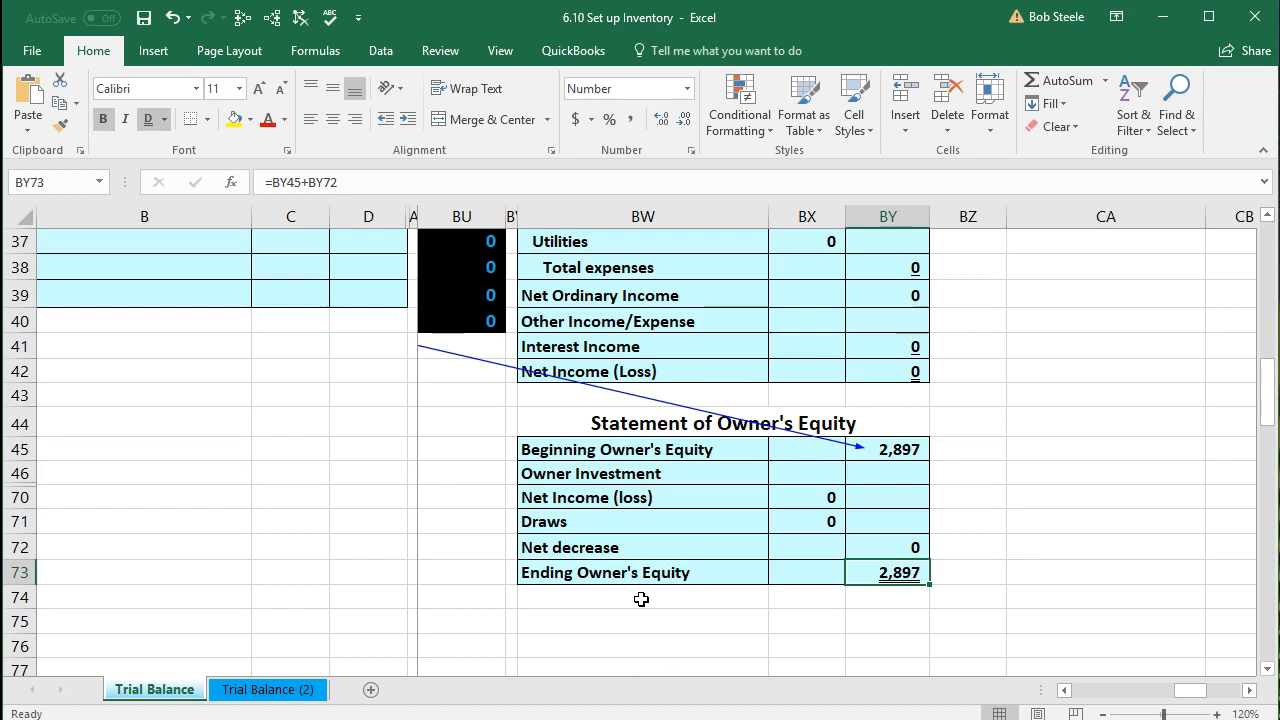
Step: Return to the general journal in column C and save '6.10 Set up Inventory'
{"action": "scroll", "coordinate": [641, 599], "scroll_direction": "up", "scroll_amount": 12}
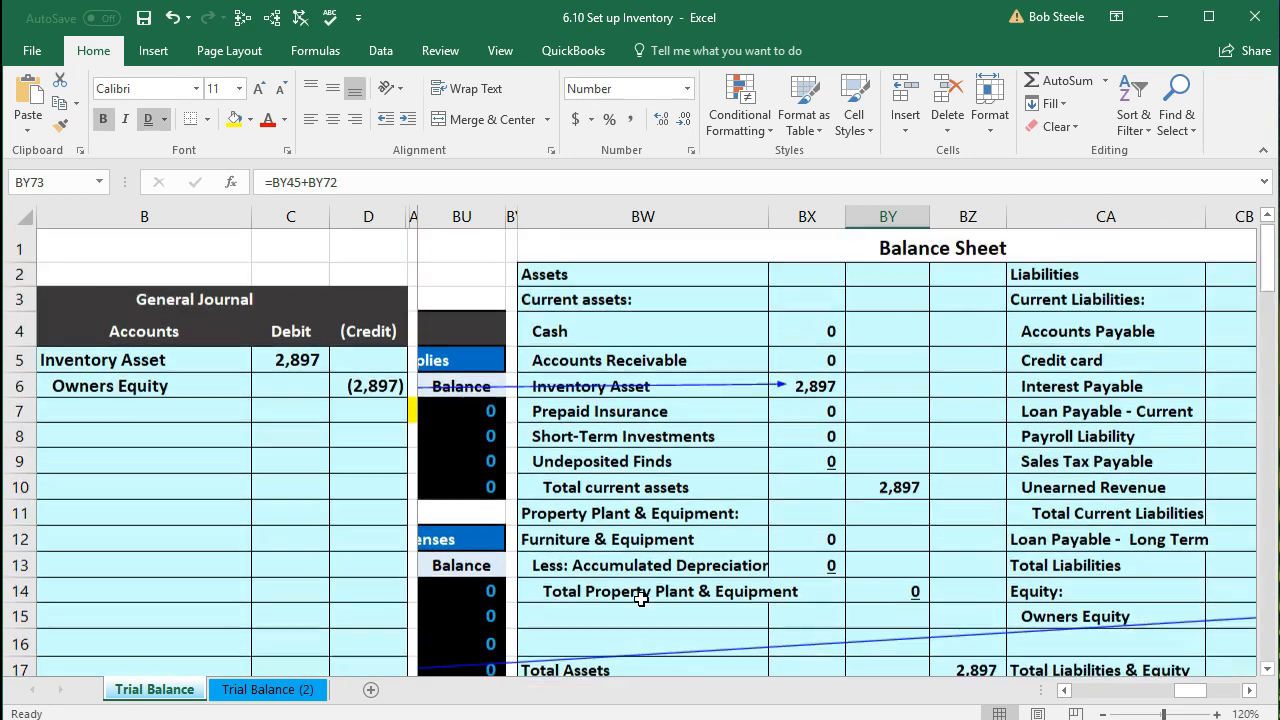
{"action": "left_click", "coordinate": [650, 510]}
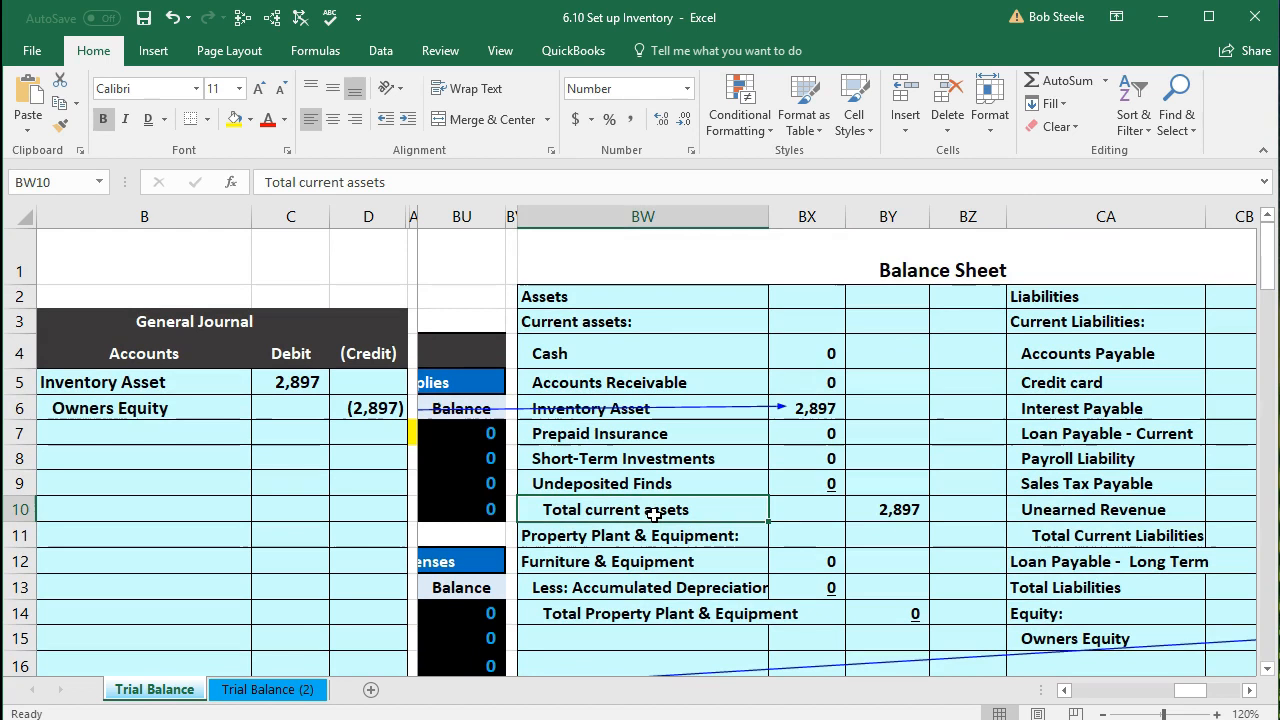
{"action": "key", "text": "Left"}
{"action": "key", "text": "Left"}
{"action": "key", "text": "Left"}
{"action": "key", "text": "Left"}
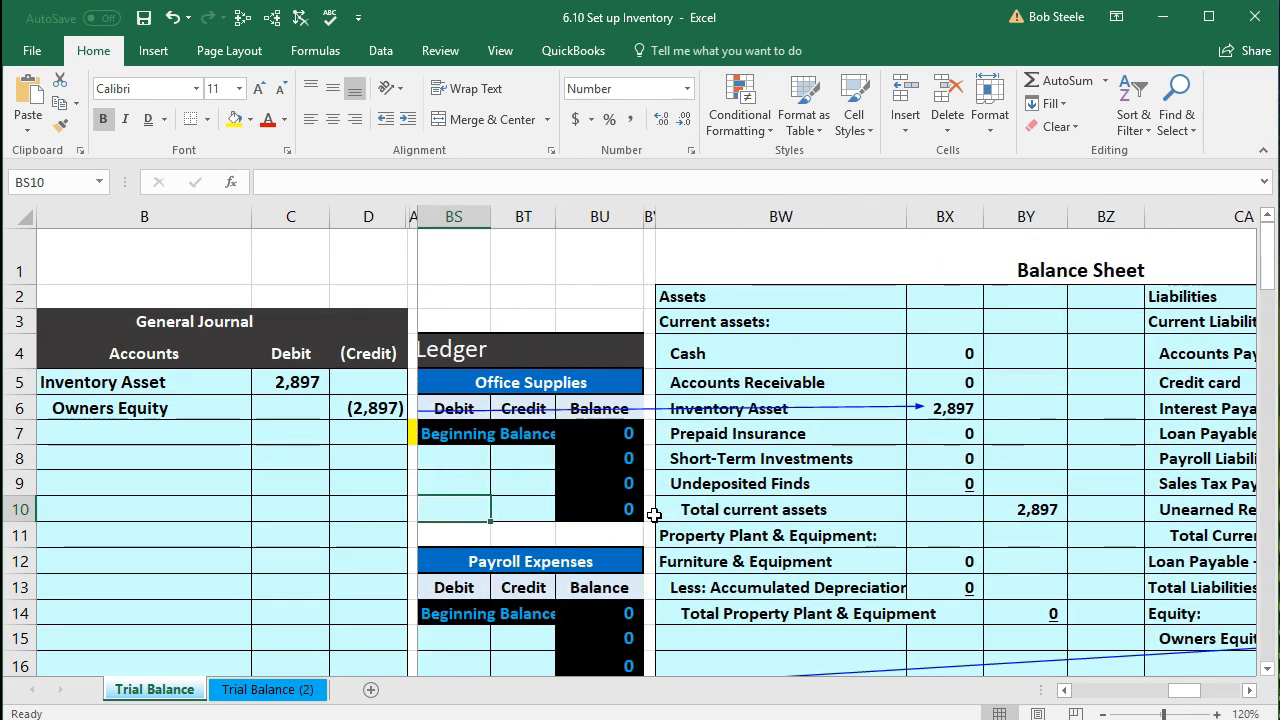
{"action": "key", "text": "Left"}
{"action": "key", "text": "Left"}
{"action": "key", "text": "Left"}
{"action": "key", "text": "Left"}
{"action": "key", "text": "Left"}
{"action": "key", "text": "Left"}
{"action": "key", "text": "Left"}
{"action": "key", "text": "Left"}
{"action": "key", "text": "Left"}
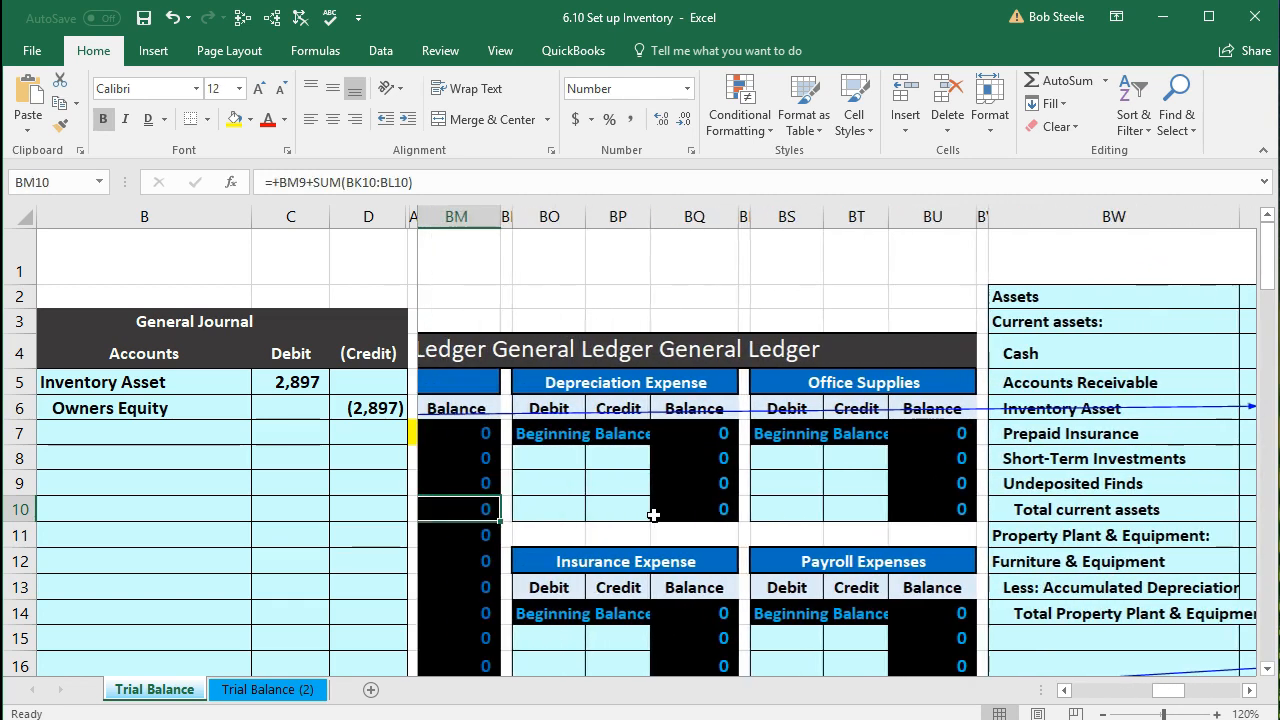
{"action": "key", "text": "Left"}
{"action": "key", "text": "Left"}
{"action": "key", "text": "Left"}
{"action": "key", "text": "Left"}
{"action": "key", "text": "Left"}
{"action": "key", "text": "Left"}
{"action": "key", "text": "Left"}
{"action": "key", "text": "Left"}
{"action": "key", "text": "Left"}
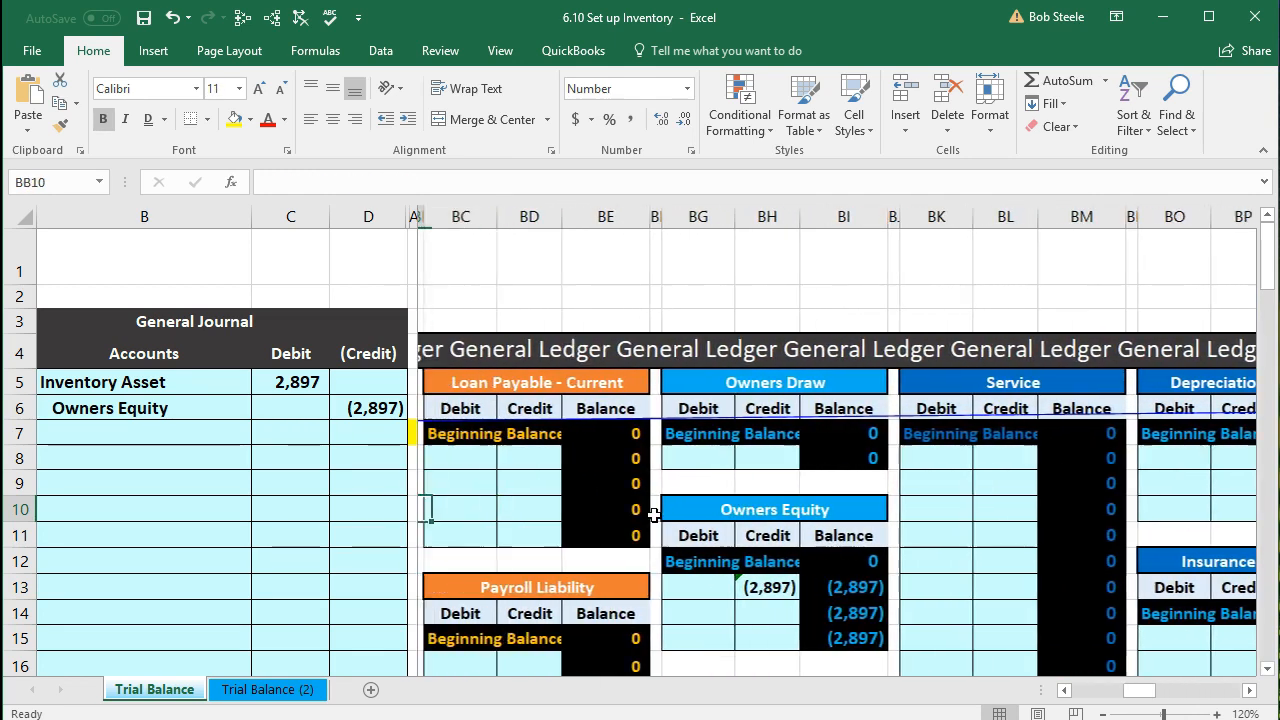
{"action": "key", "text": "Left"}
{"action": "key", "text": "Left"}
{"action": "key", "text": "Left"}
{"action": "key", "text": "Left"}
{"action": "key", "text": "Left"}
{"action": "key", "text": "Left"}
{"action": "key", "text": "Left"}
{"action": "key", "text": "Left"}
{"action": "key", "text": "Left"}
{"action": "key", "text": "Left"}
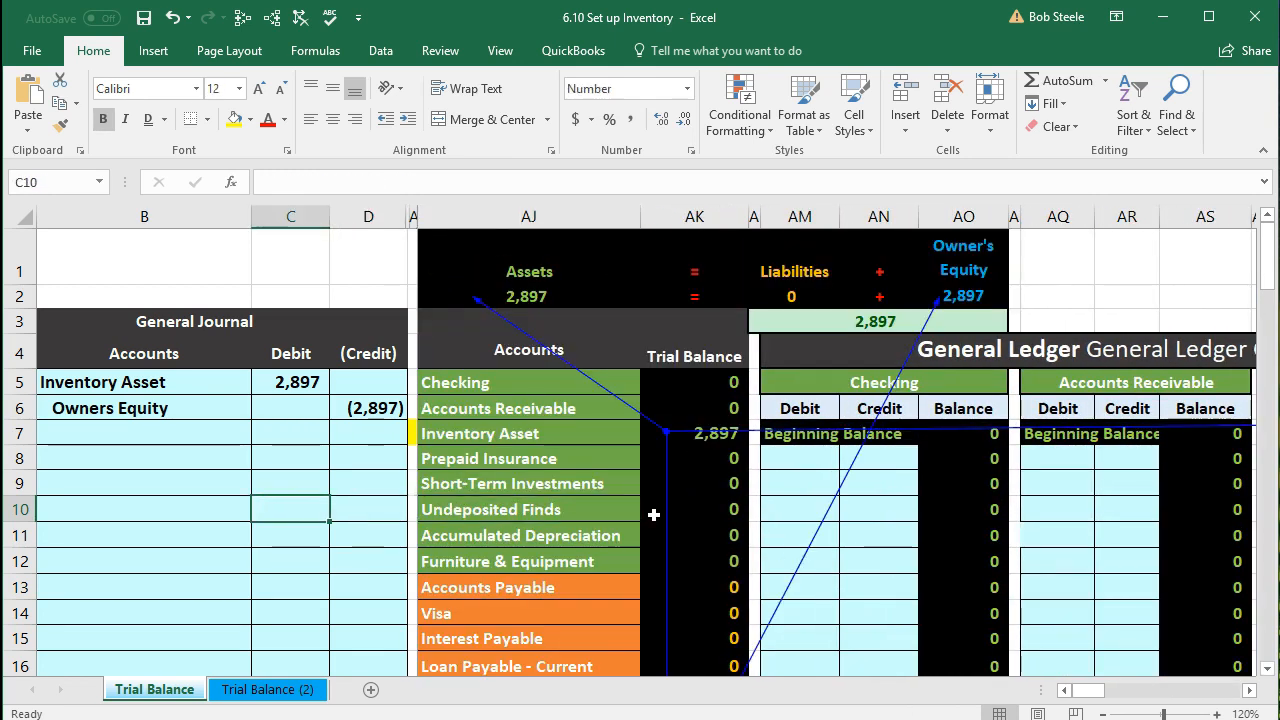
{"action": "left_click", "coordinate": [144, 18]}
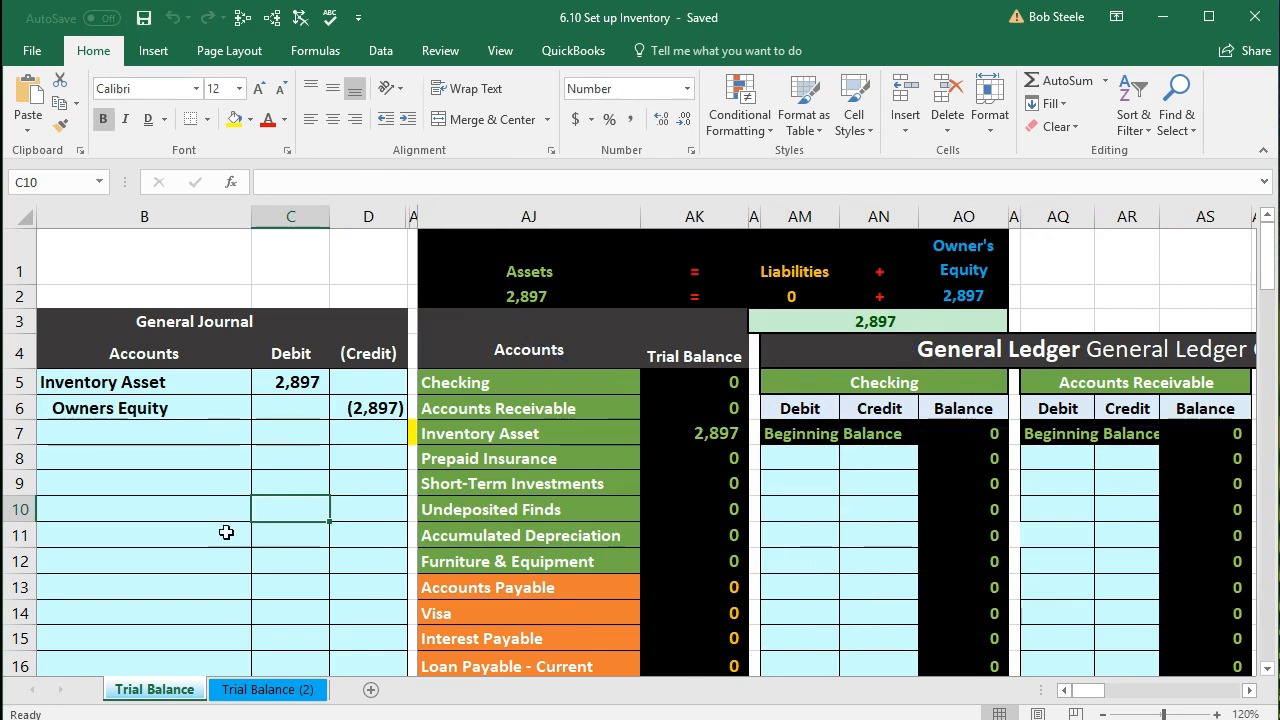